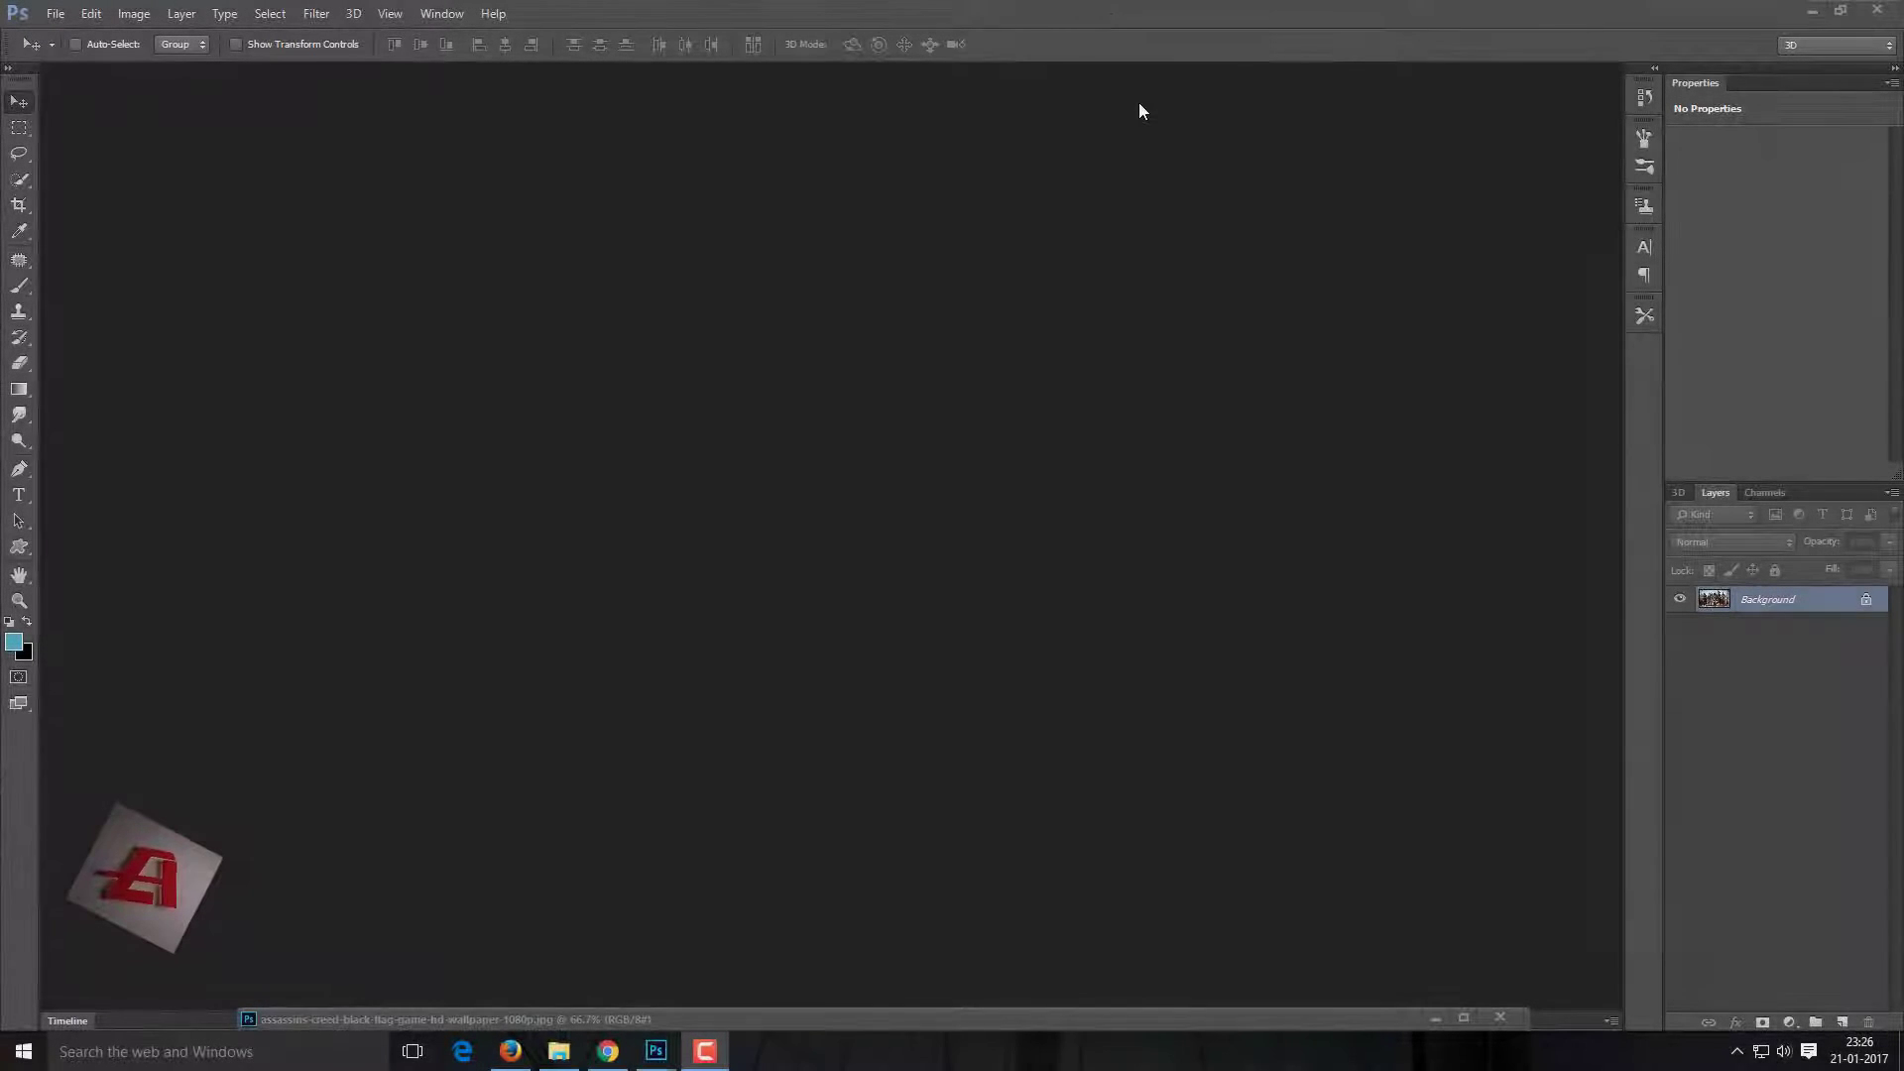
# Create a new 1920×1080 white document and dock its window in the workspace.
pyautogui.hotkey('ctrl', 'n')
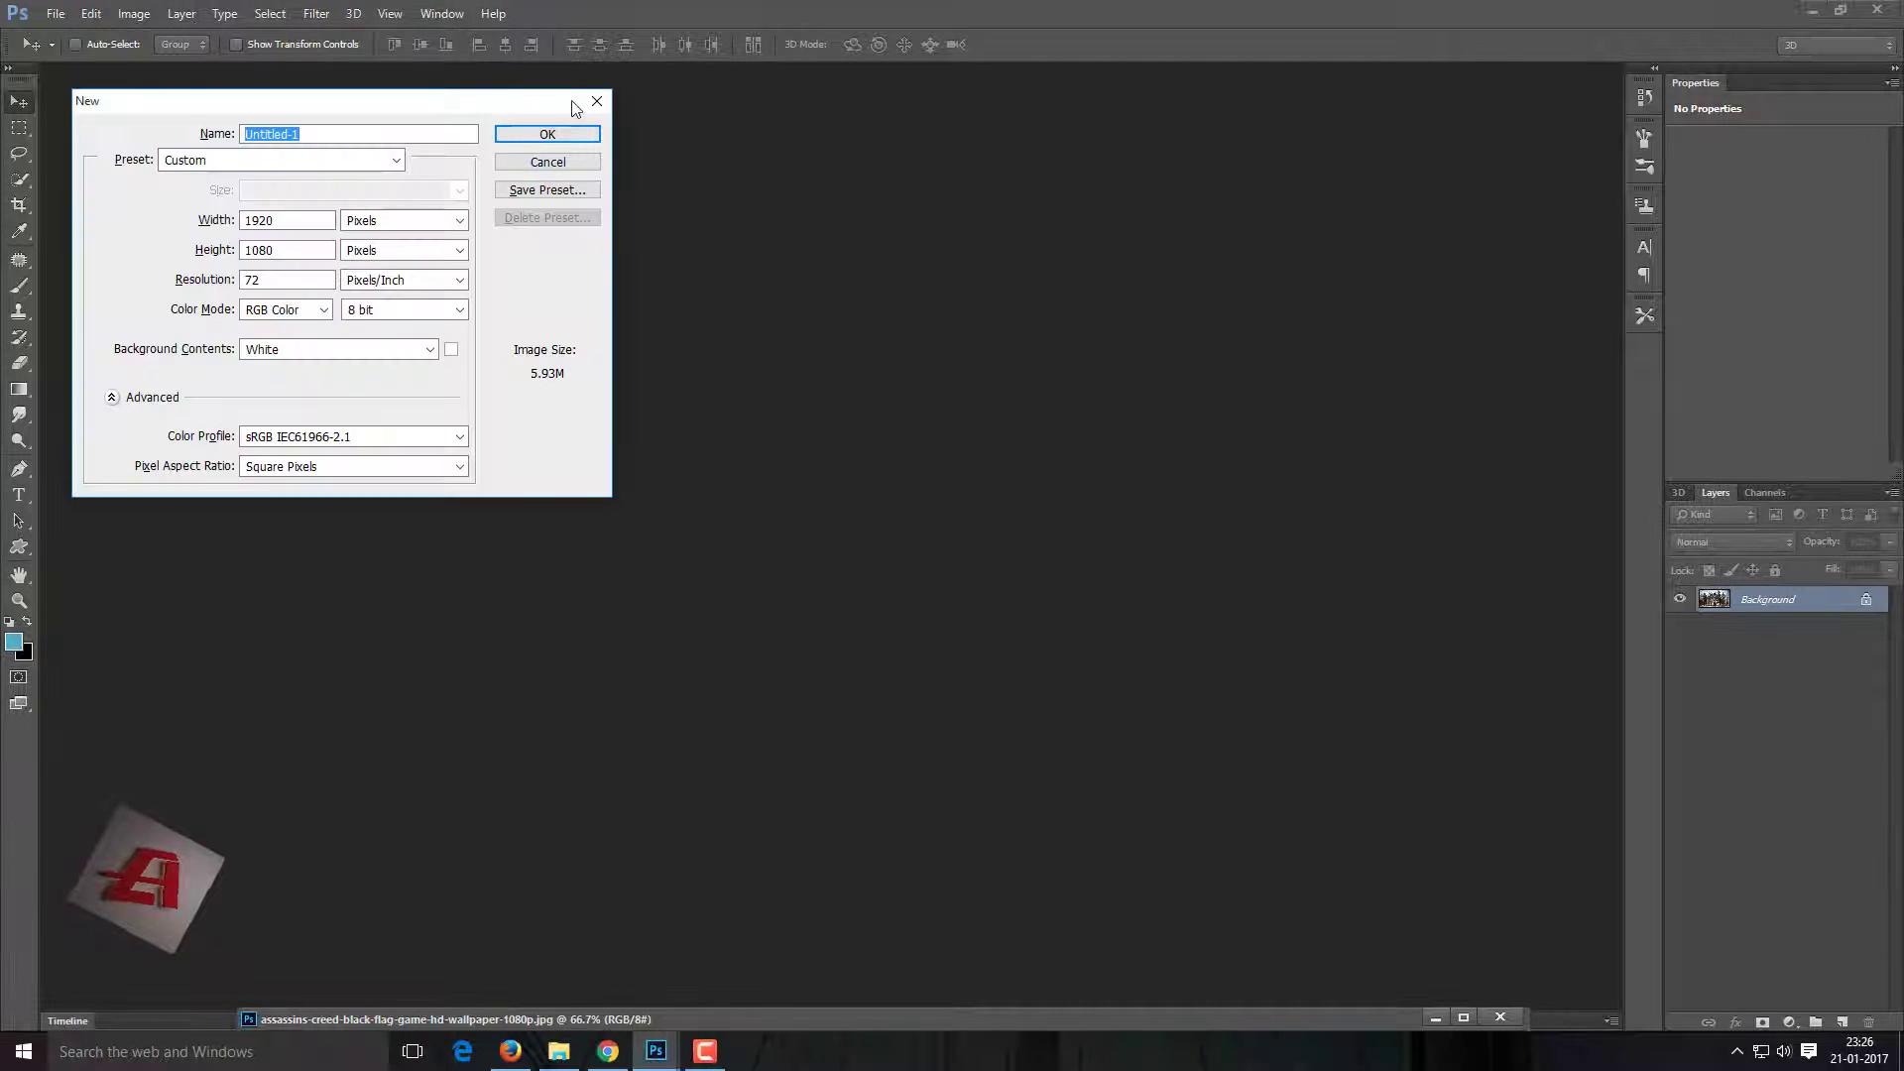
pyautogui.click(550, 139)
pyautogui.moveTo(640, 92); pyautogui.dragTo(397, 68)
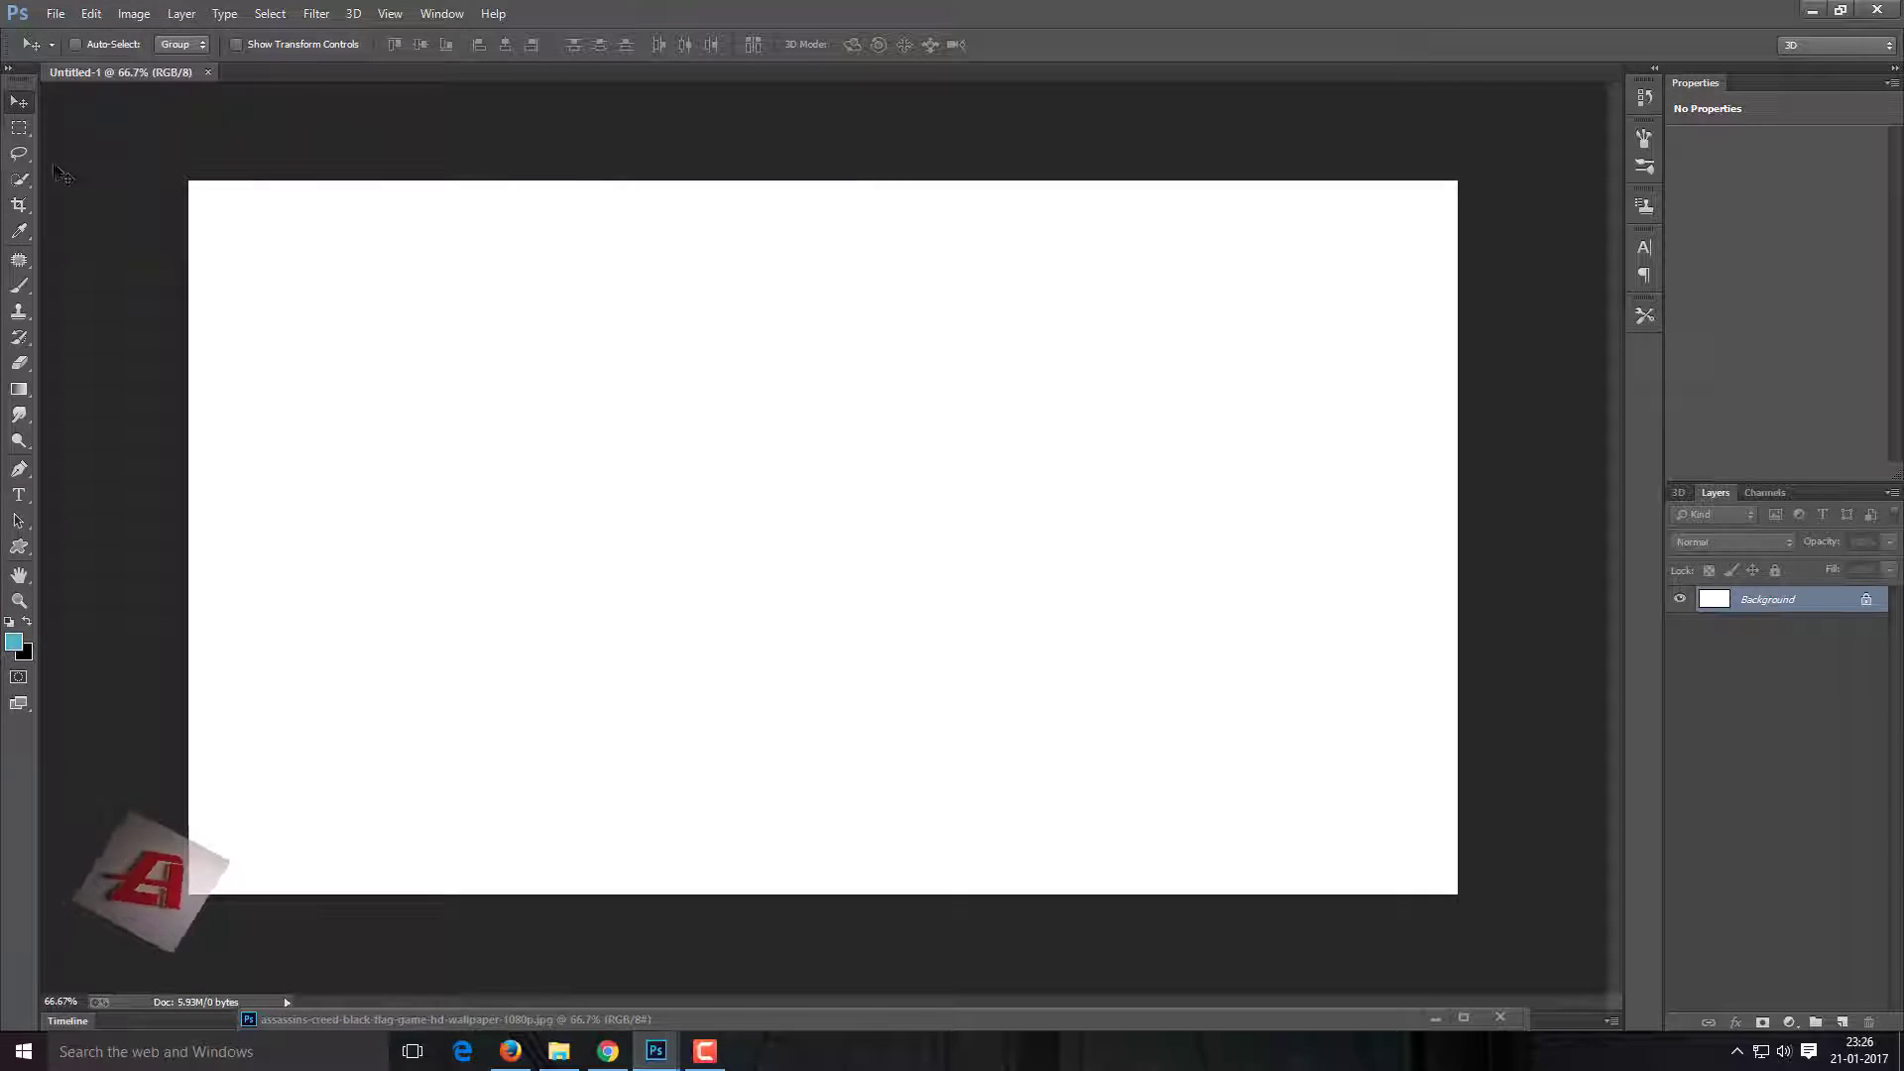
# Set the foreground colour to light blue and unlock the Background as Layer 0.
pyautogui.click(14, 642)
pyautogui.click(1573, 354)
pyautogui.doubleClick(1845, 607)
pyautogui.press('Return')
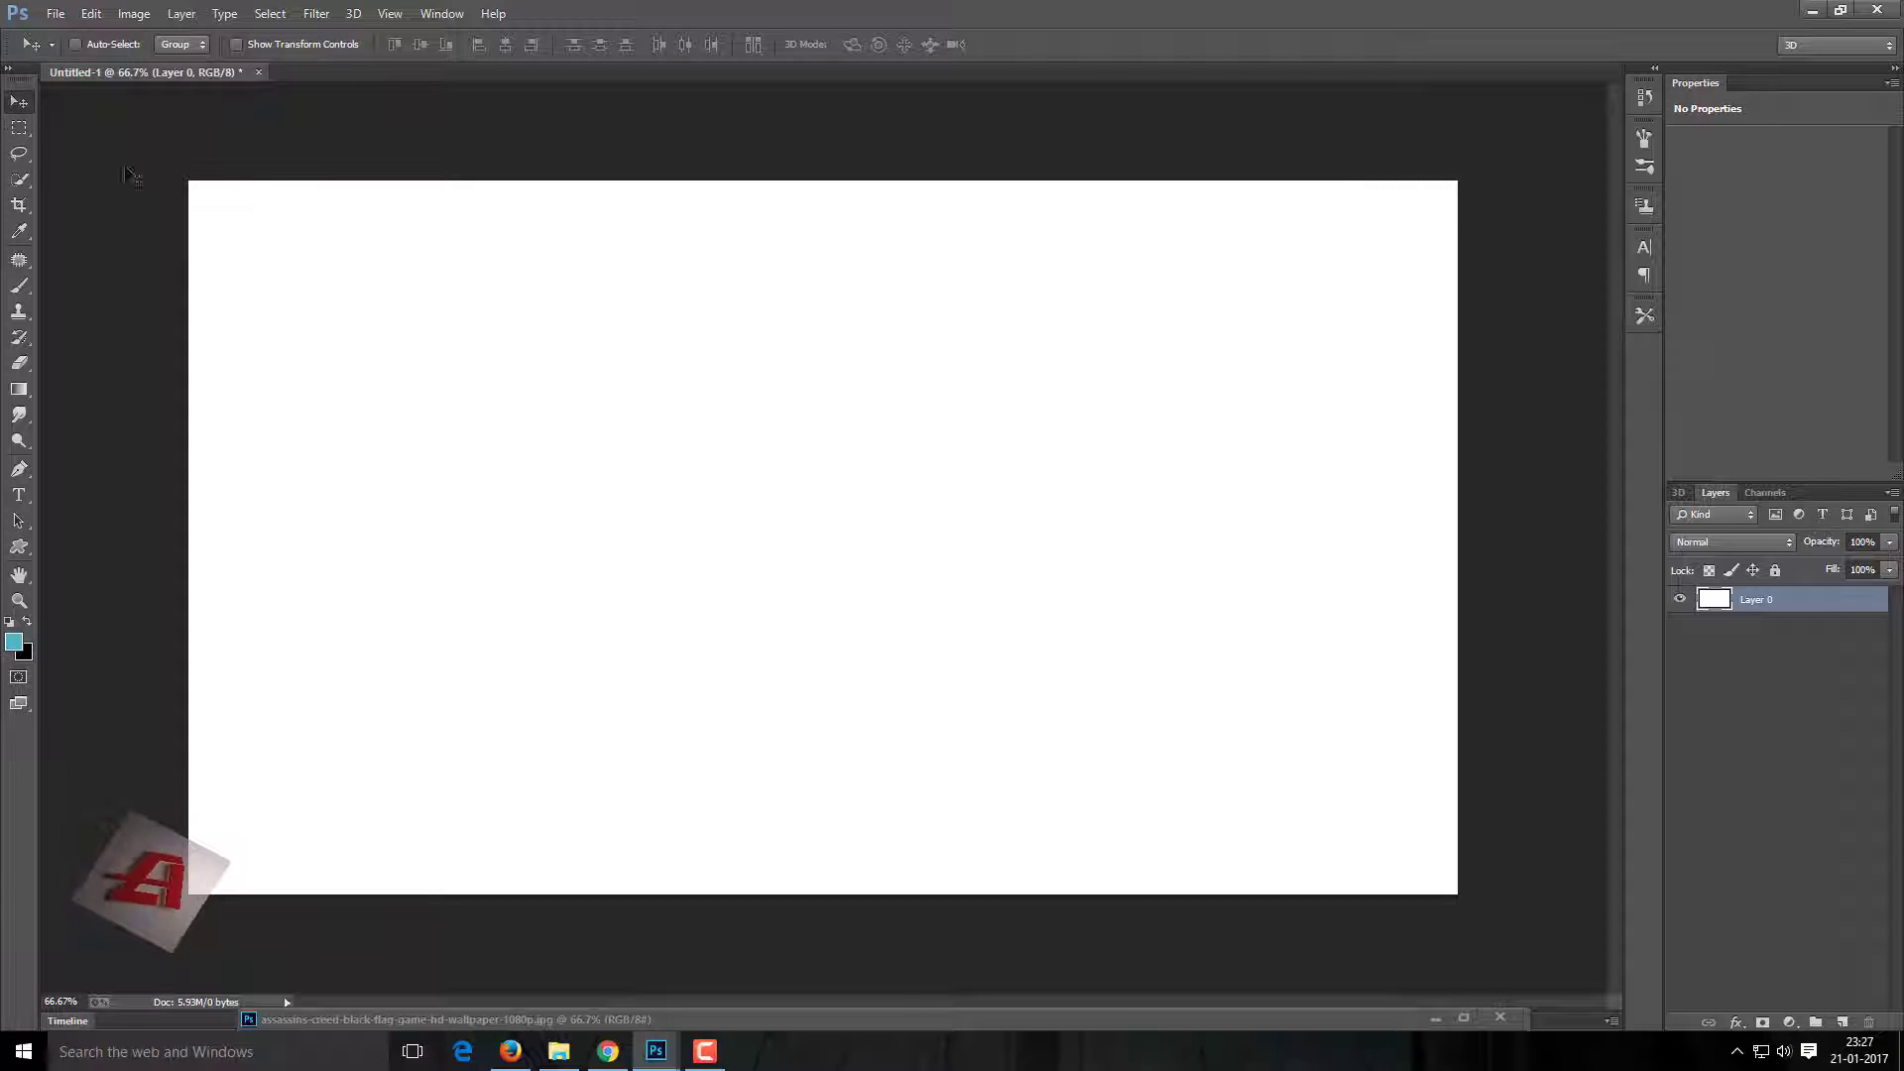
pyautogui.moveTo(131, 167); pyautogui.dragTo(358, 192)
# Fill the whole canvas with the light blue foreground colour.
pyautogui.press('m')
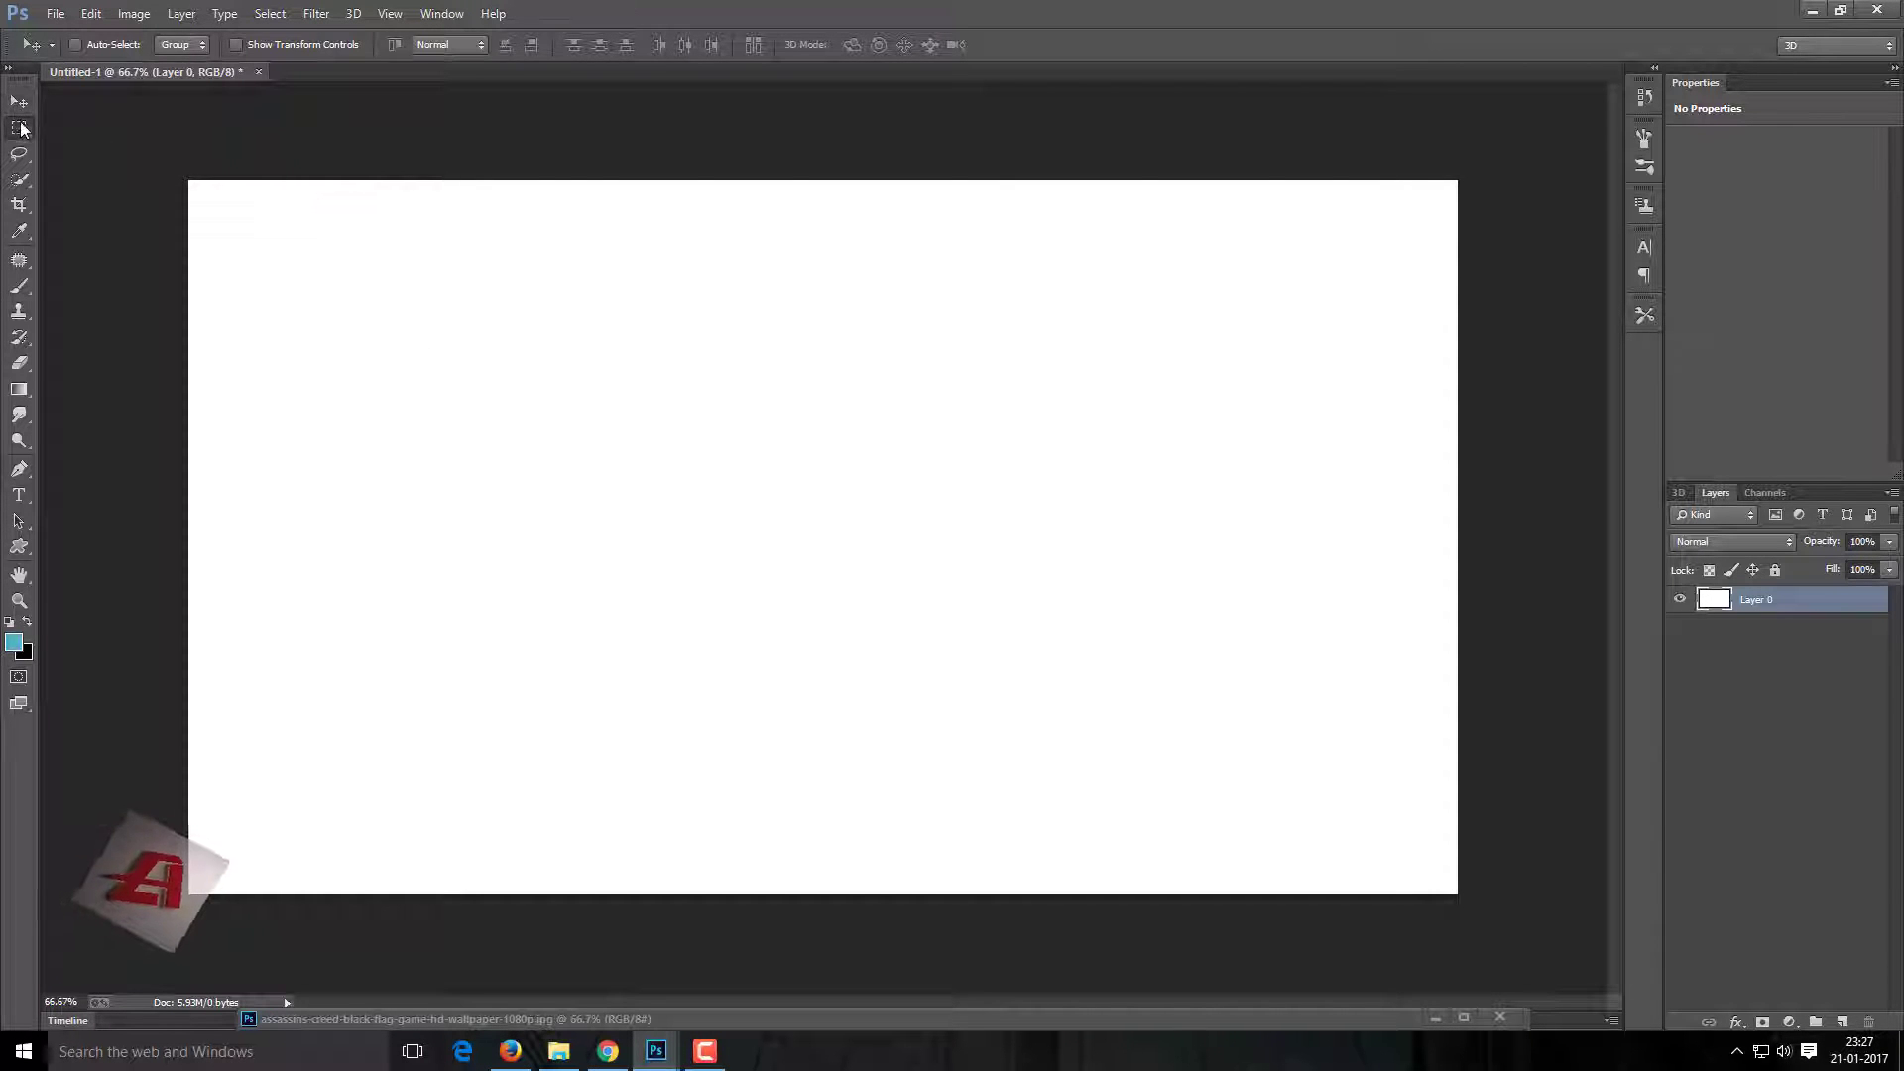
pyautogui.moveTo(104, 164)
pyautogui.mouseDown()
pyautogui.moveTo(1445, 809)
pyautogui.moveTo(1877, 950)
pyautogui.mouseUp()
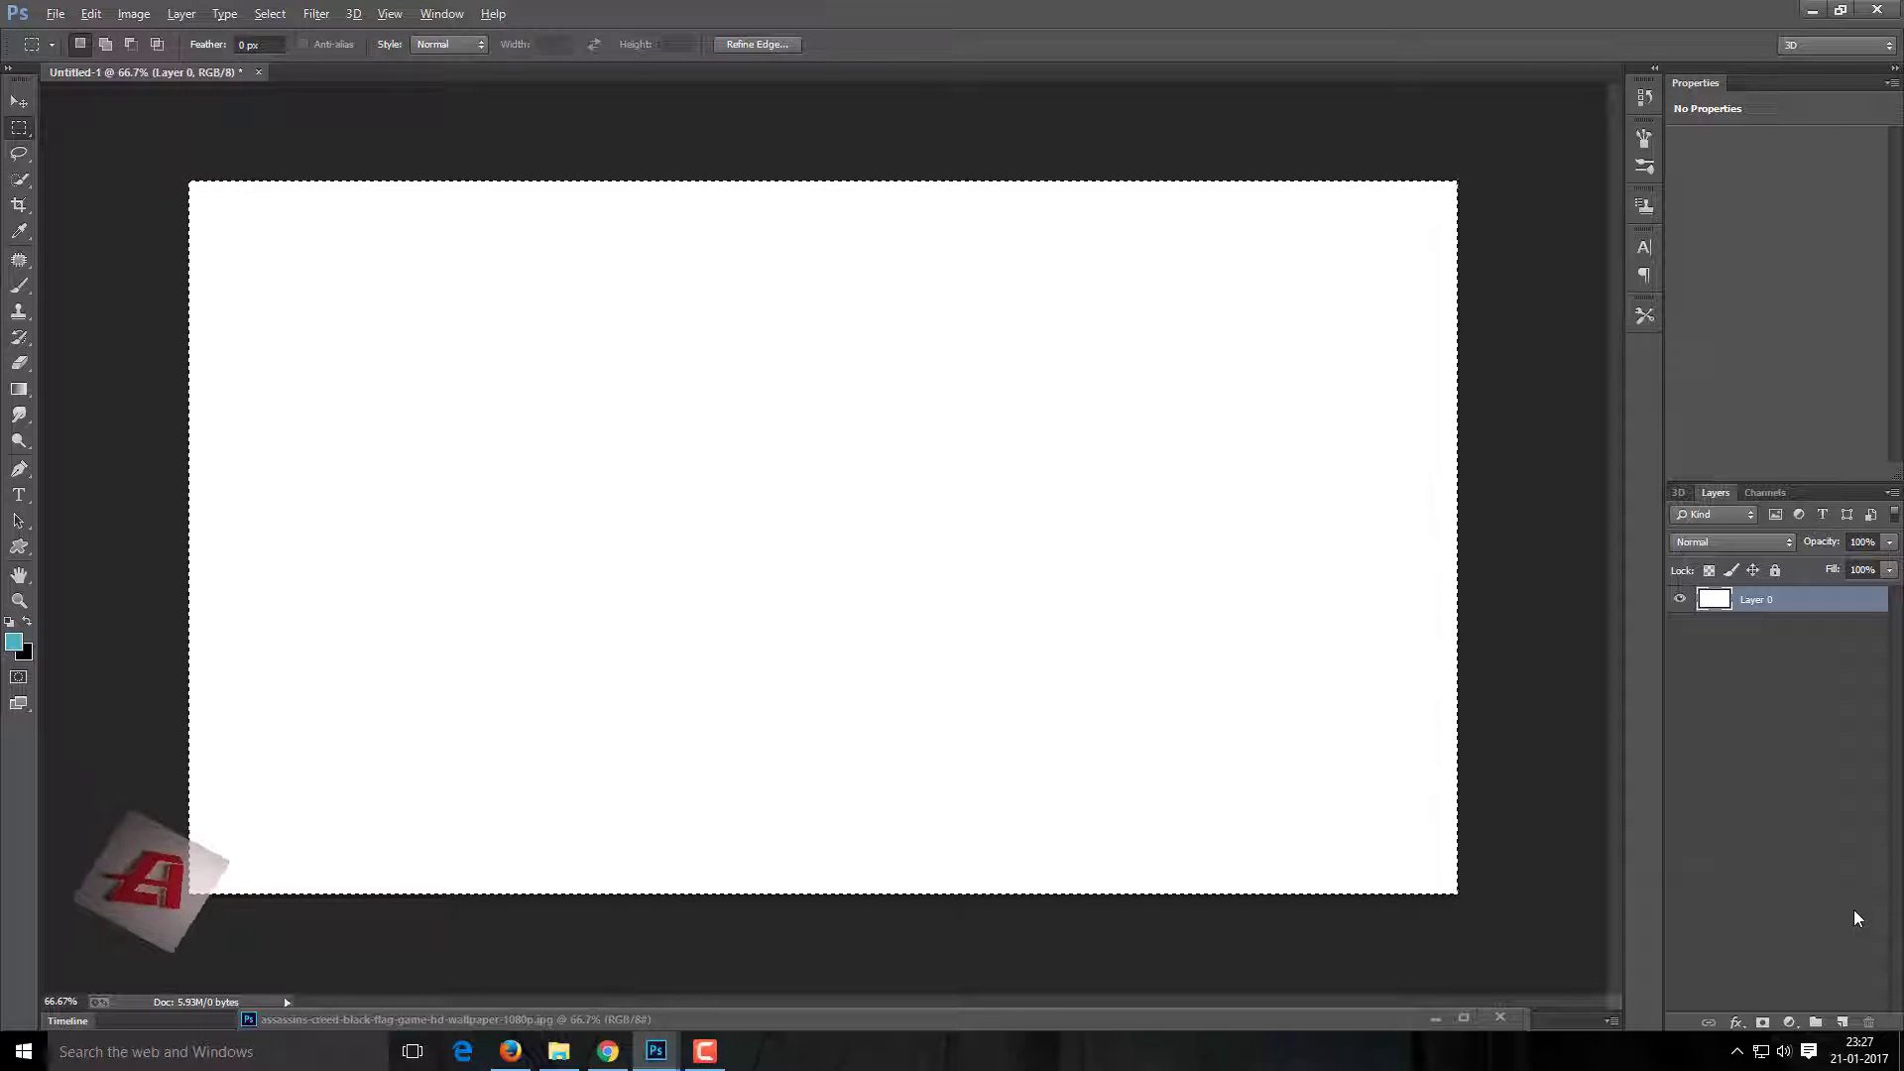
pyautogui.hotkey('alt', 'BackSpace')
pyautogui.hotkey('ctrl', 'd')
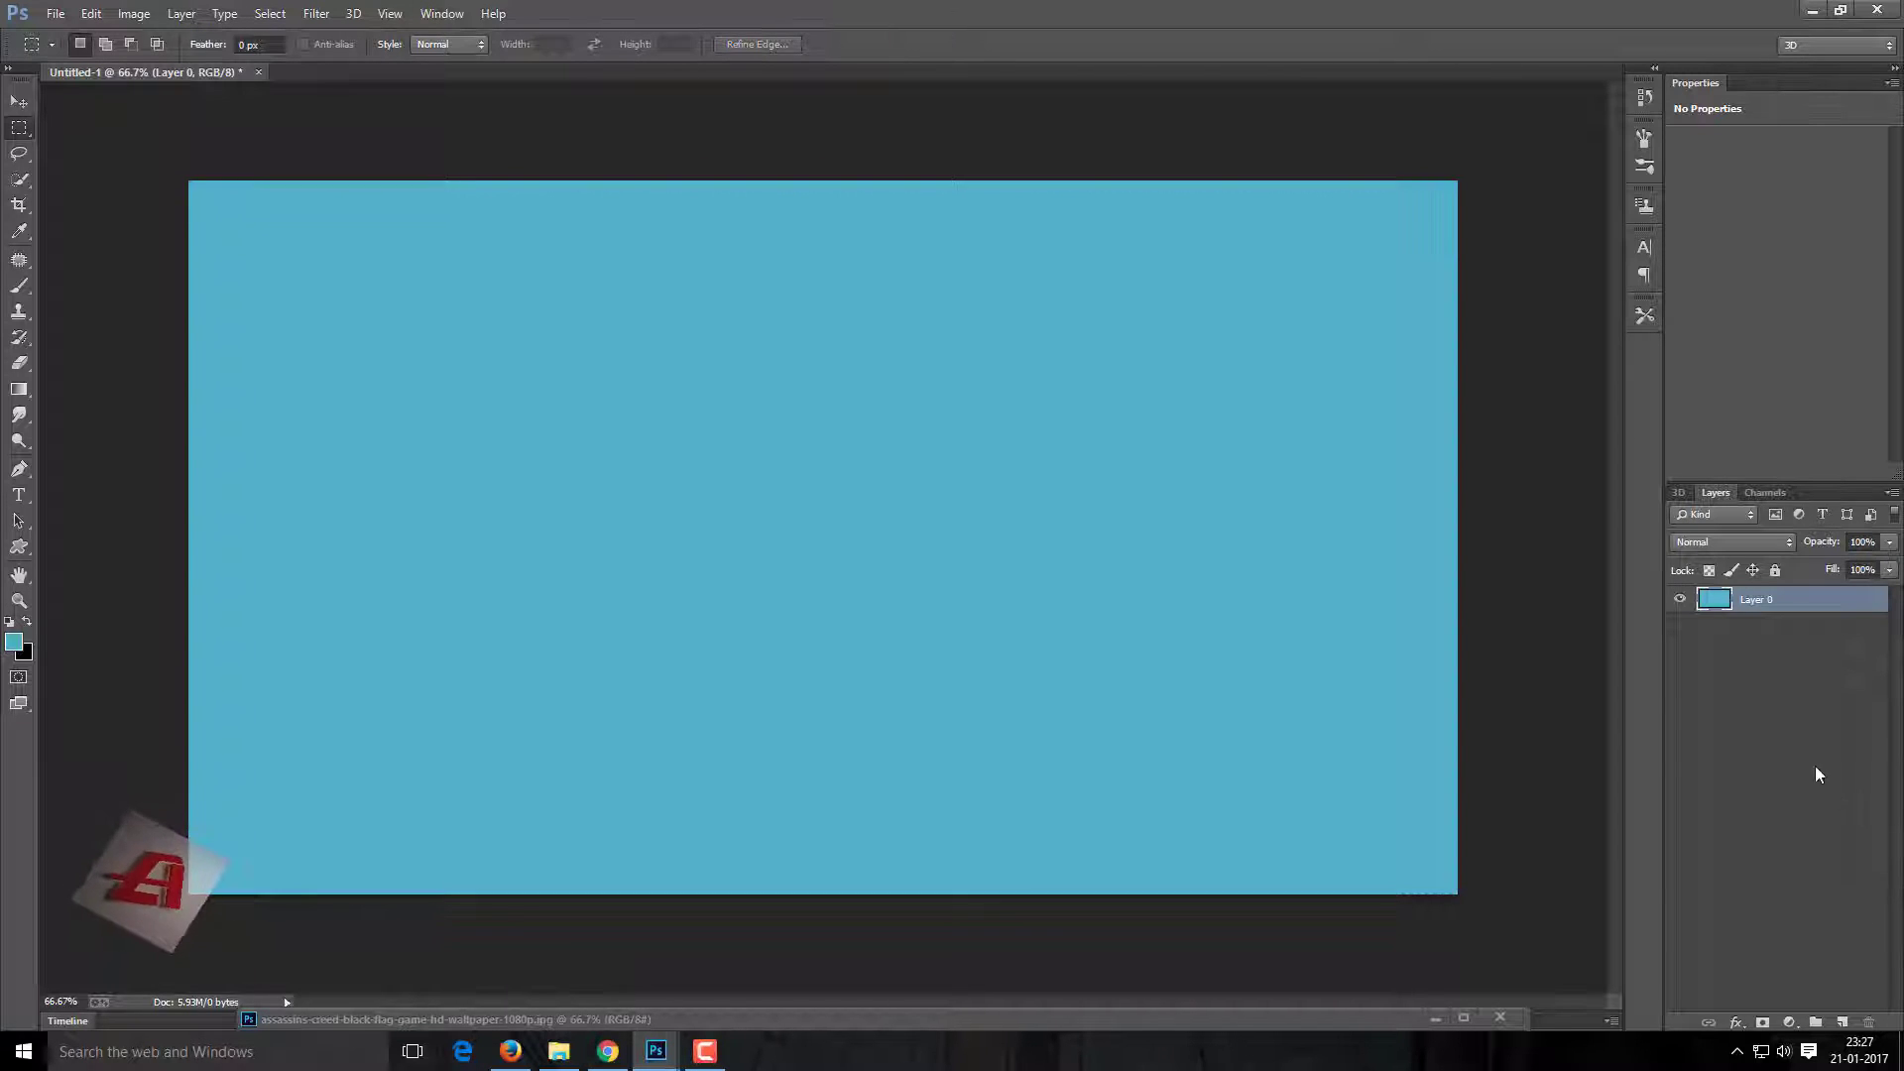
# Add a blue-to-transparent gradient darkening diagonally toward the bottom-left corner.
pyautogui.click(20, 389)
pyautogui.click(104, 44)
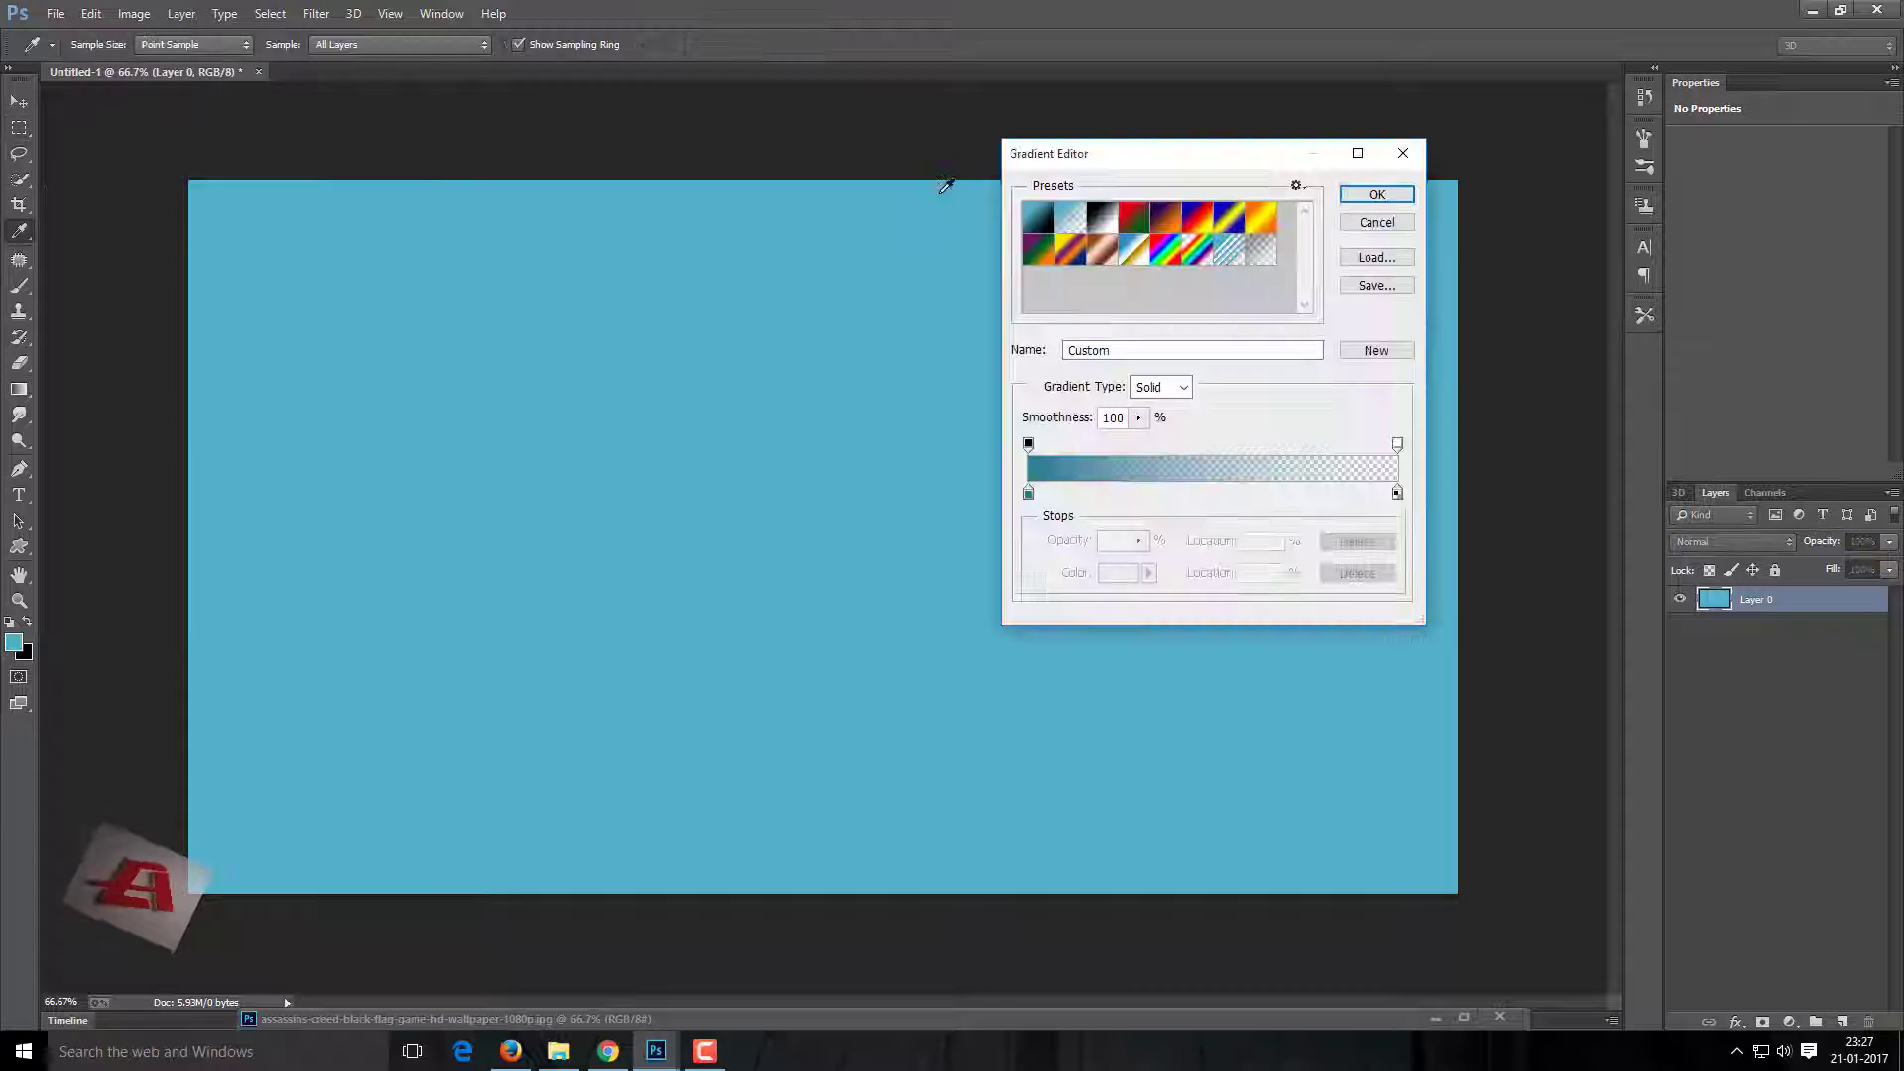
pyautogui.click(1376, 195)
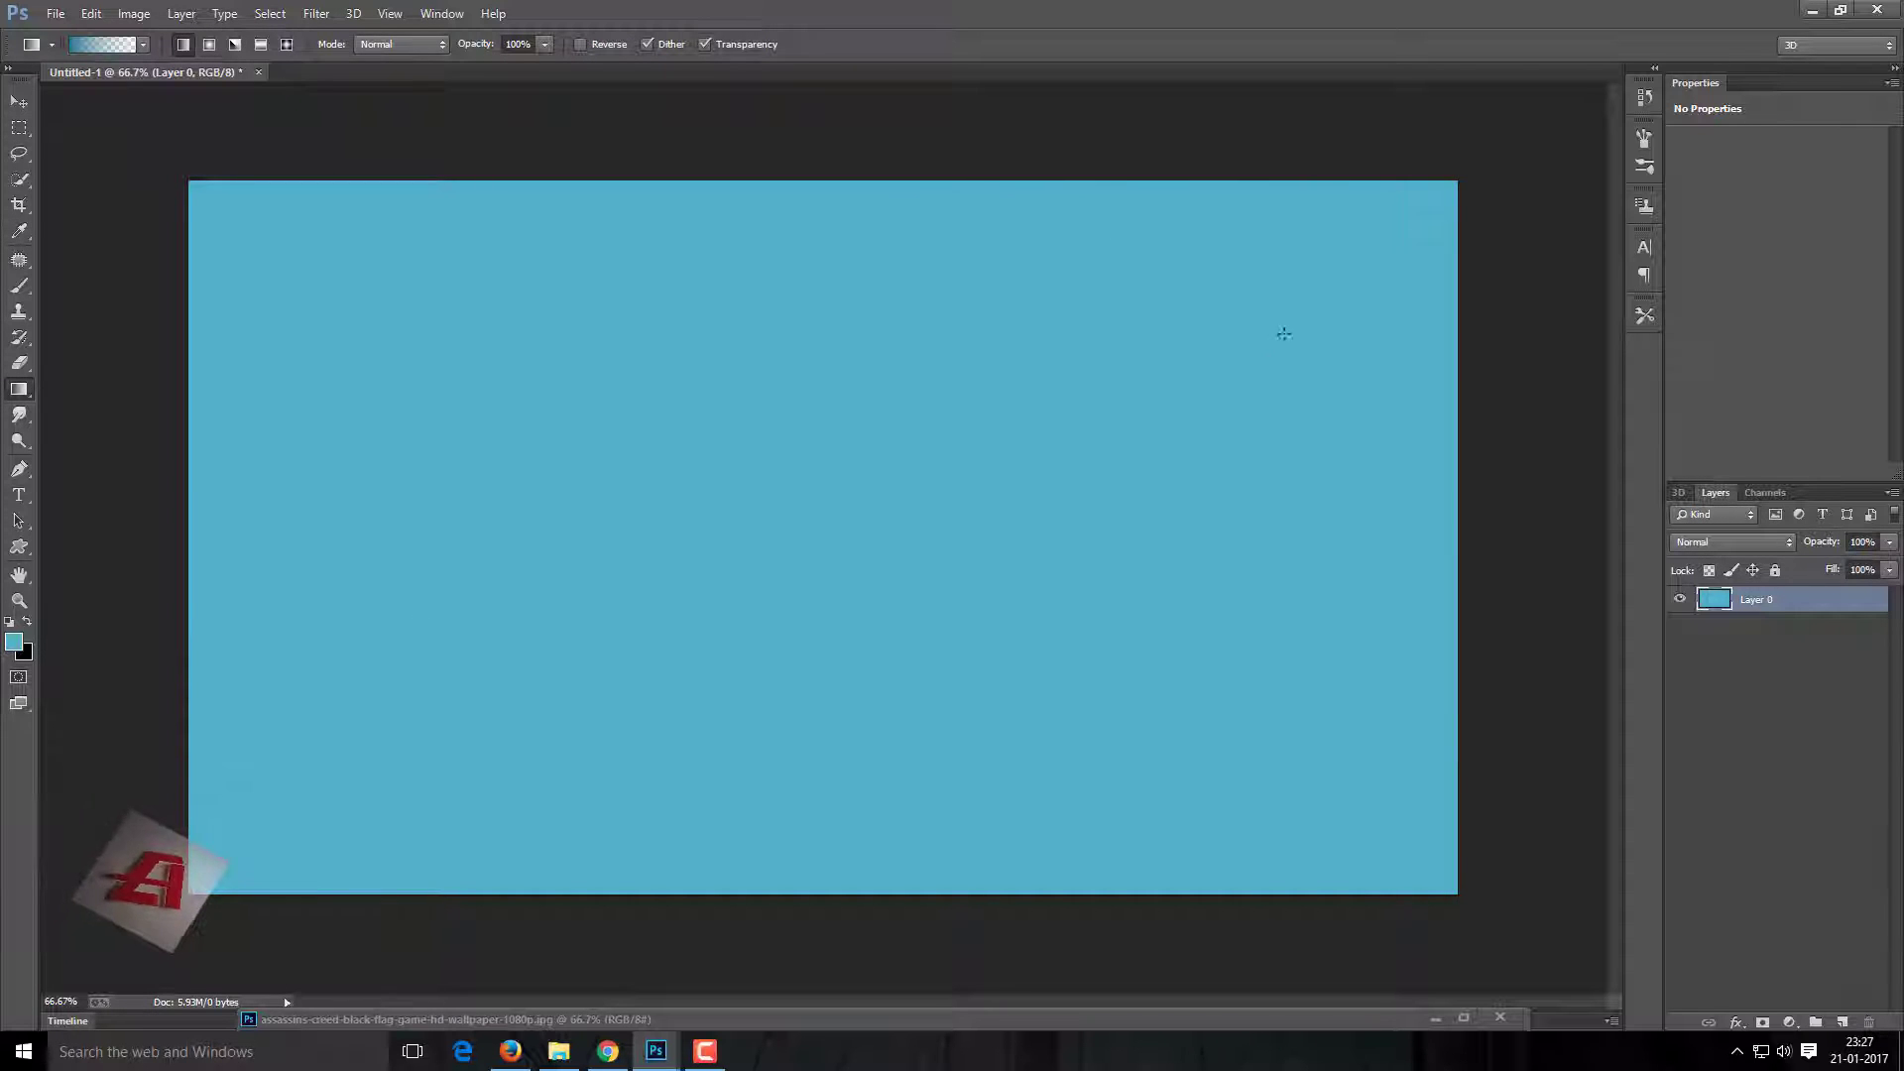
pyautogui.moveTo(1451, 292); pyautogui.dragTo(1456, 282)
pyautogui.click(22, 103)
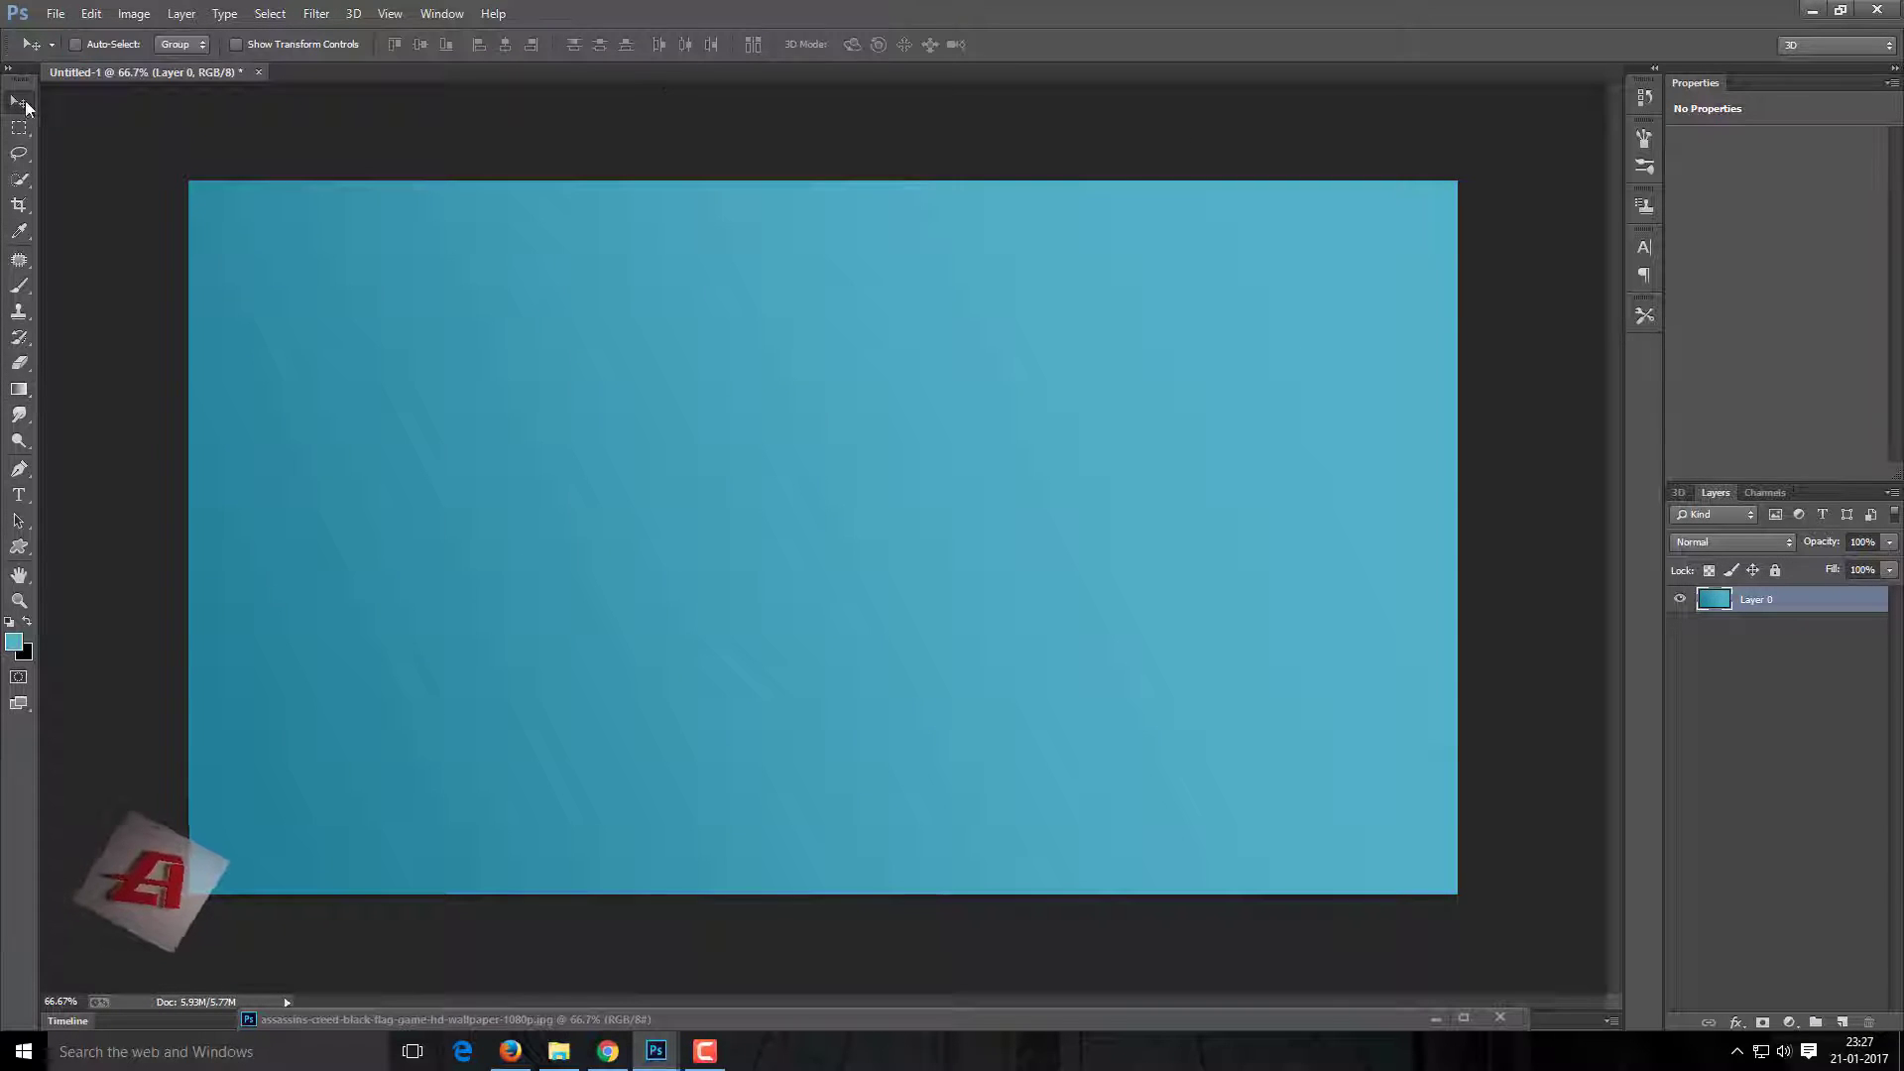
# Type 'TEXT EFFECT' on the canvas in 300 pt Impact.
pyautogui.click(20, 496)
pyautogui.click(602, 499)
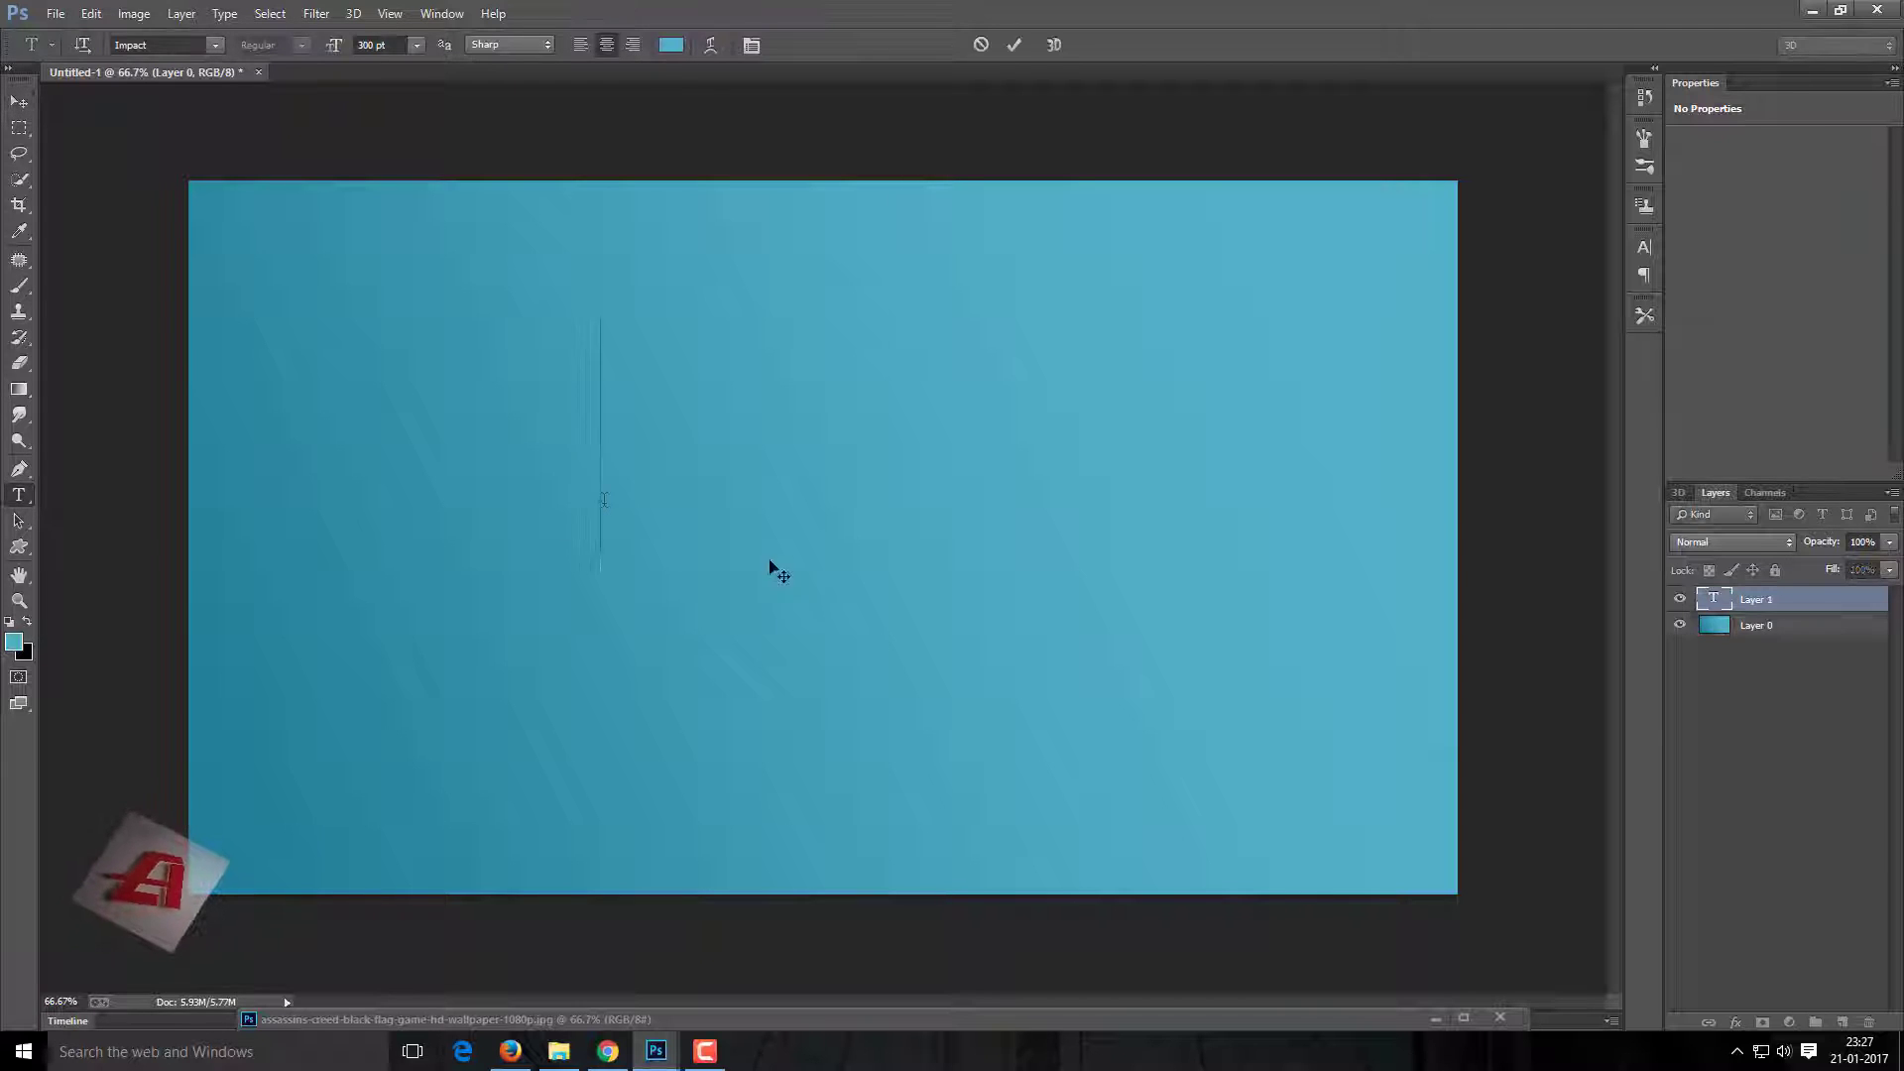
pyautogui.write('T')
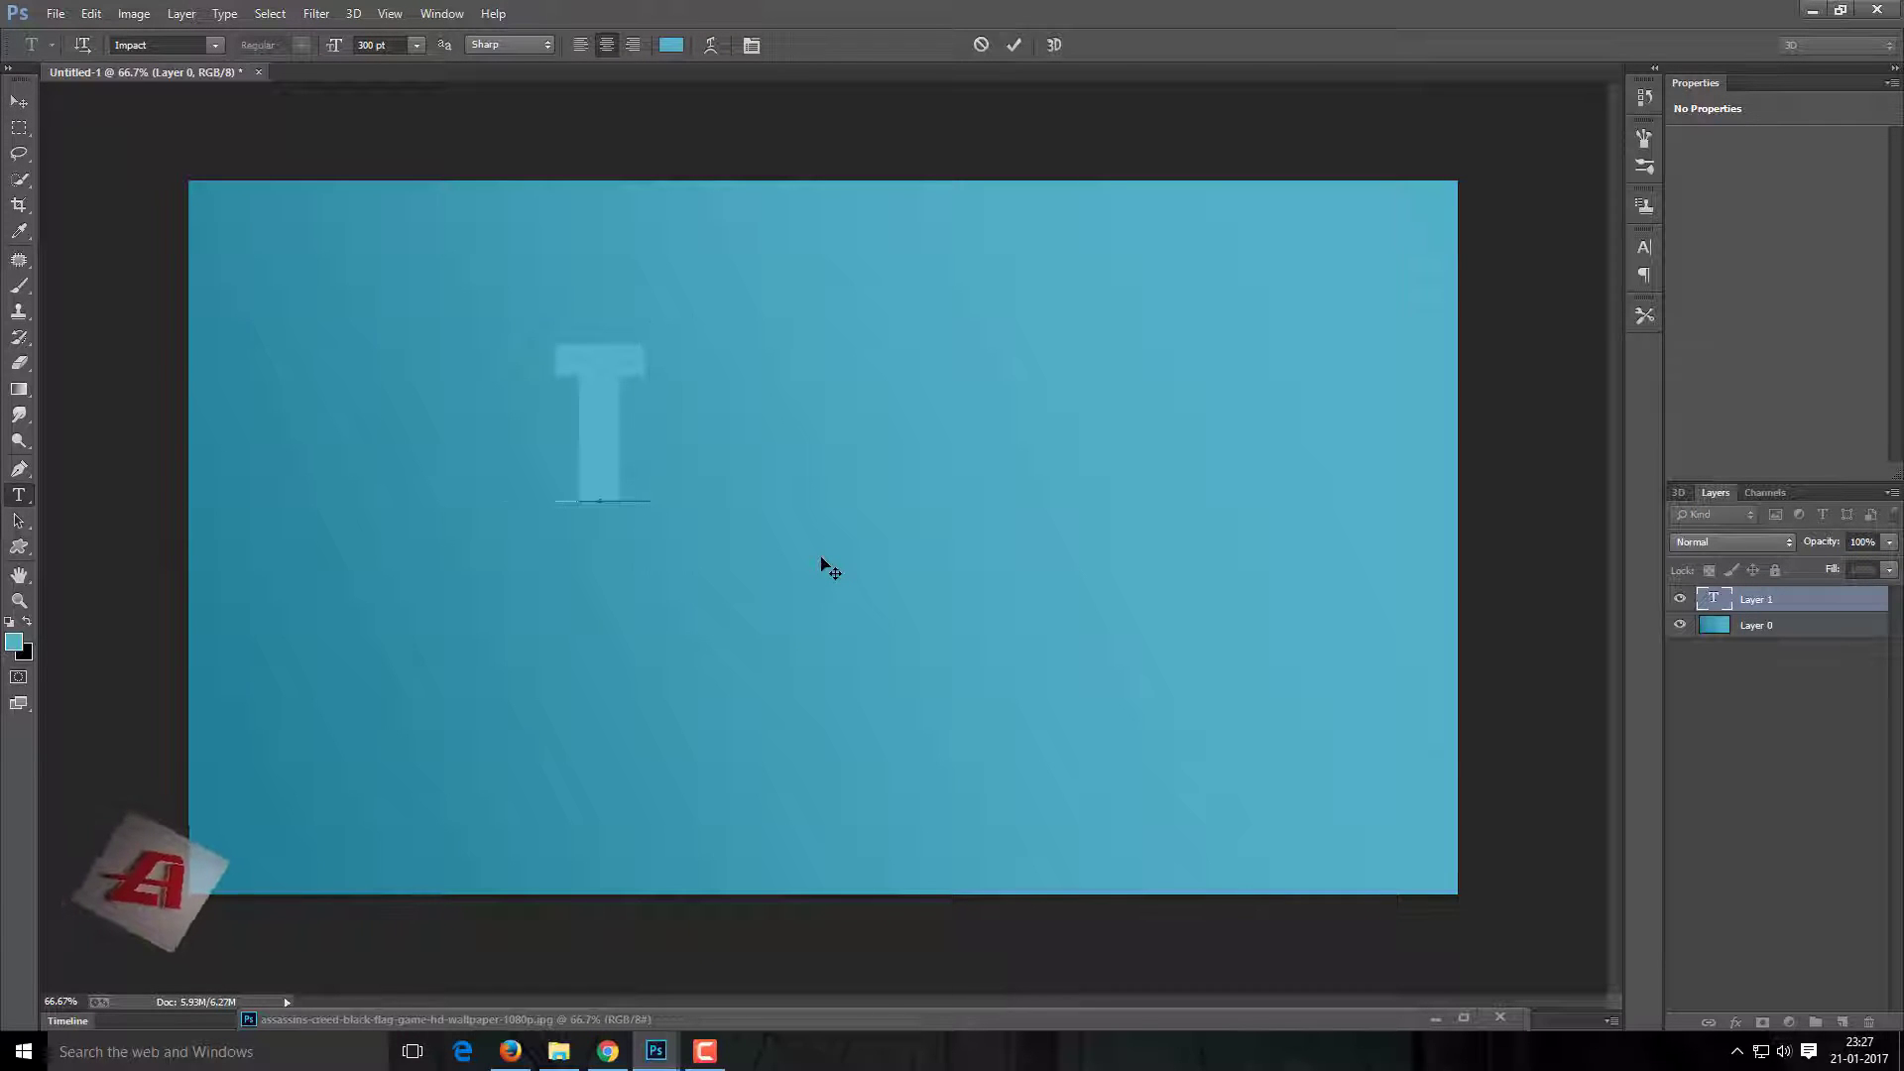
pyautogui.write('EXT E')
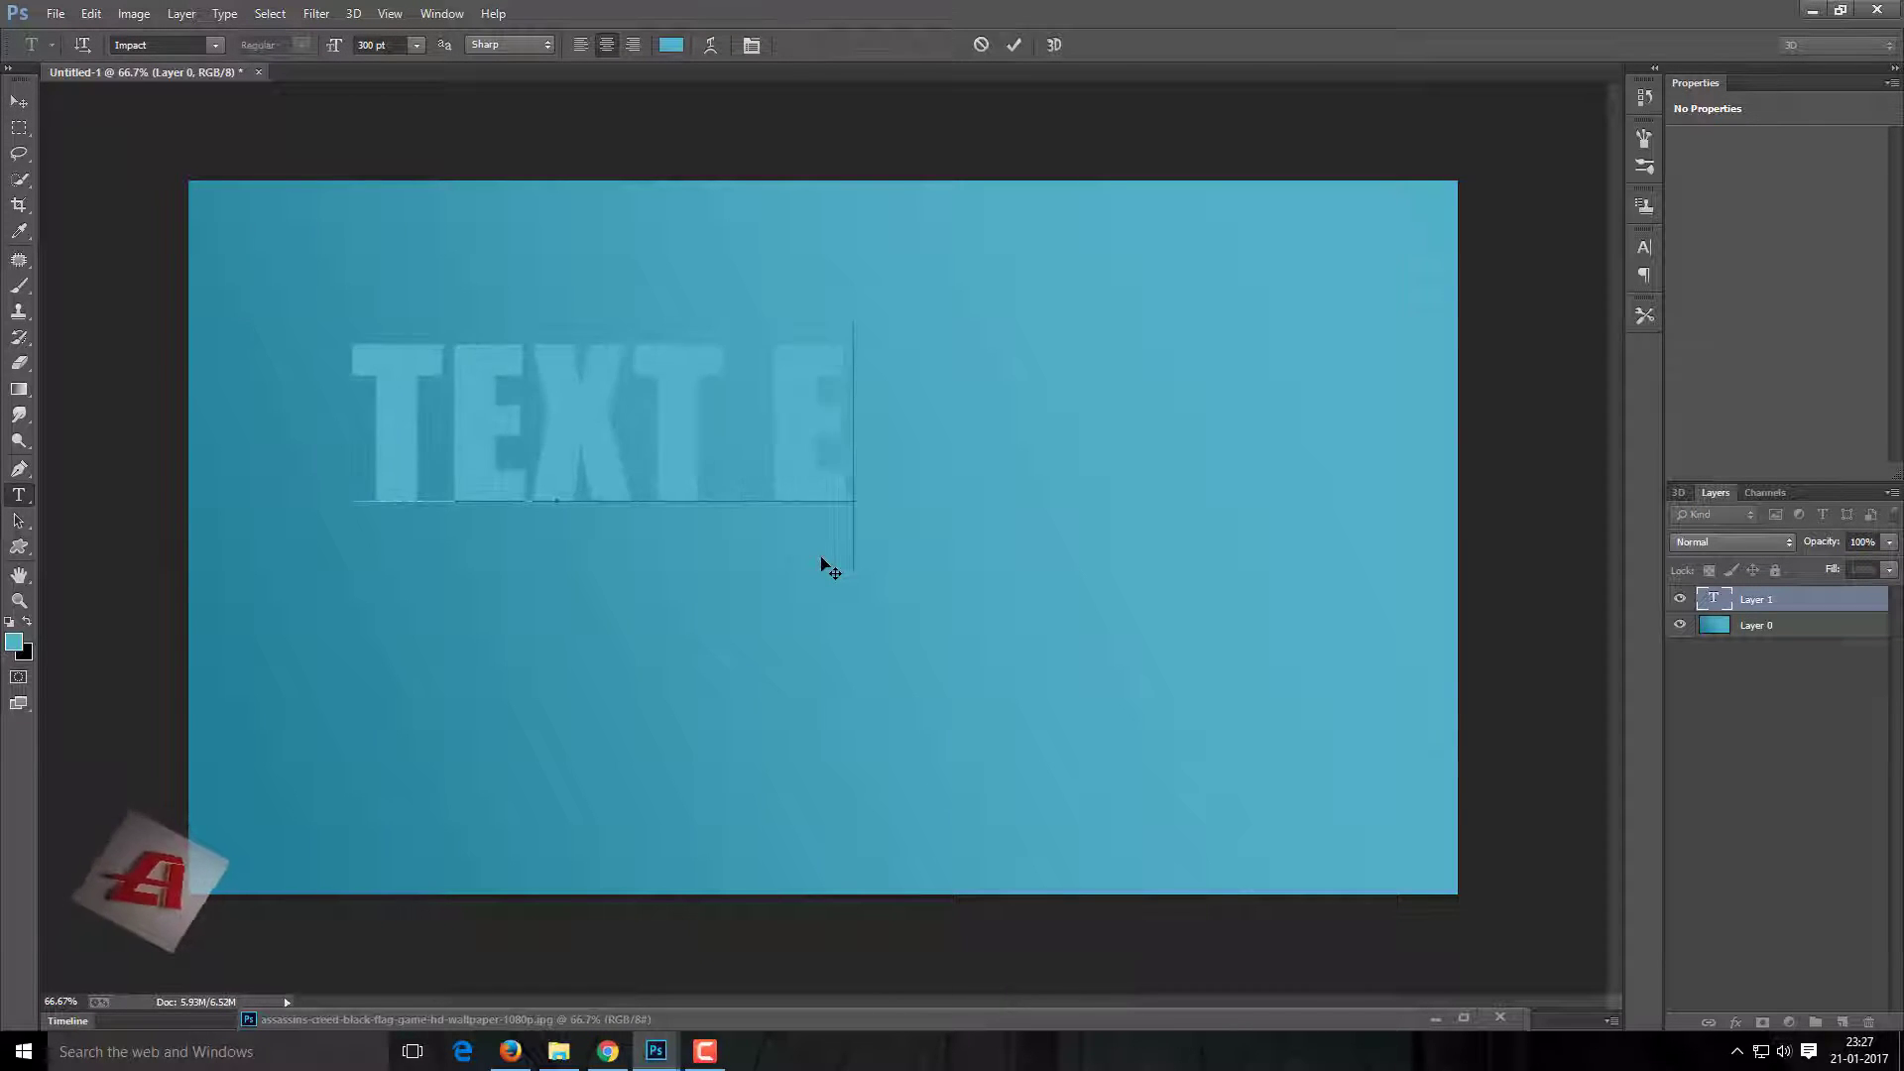
pyautogui.write('FFECT')
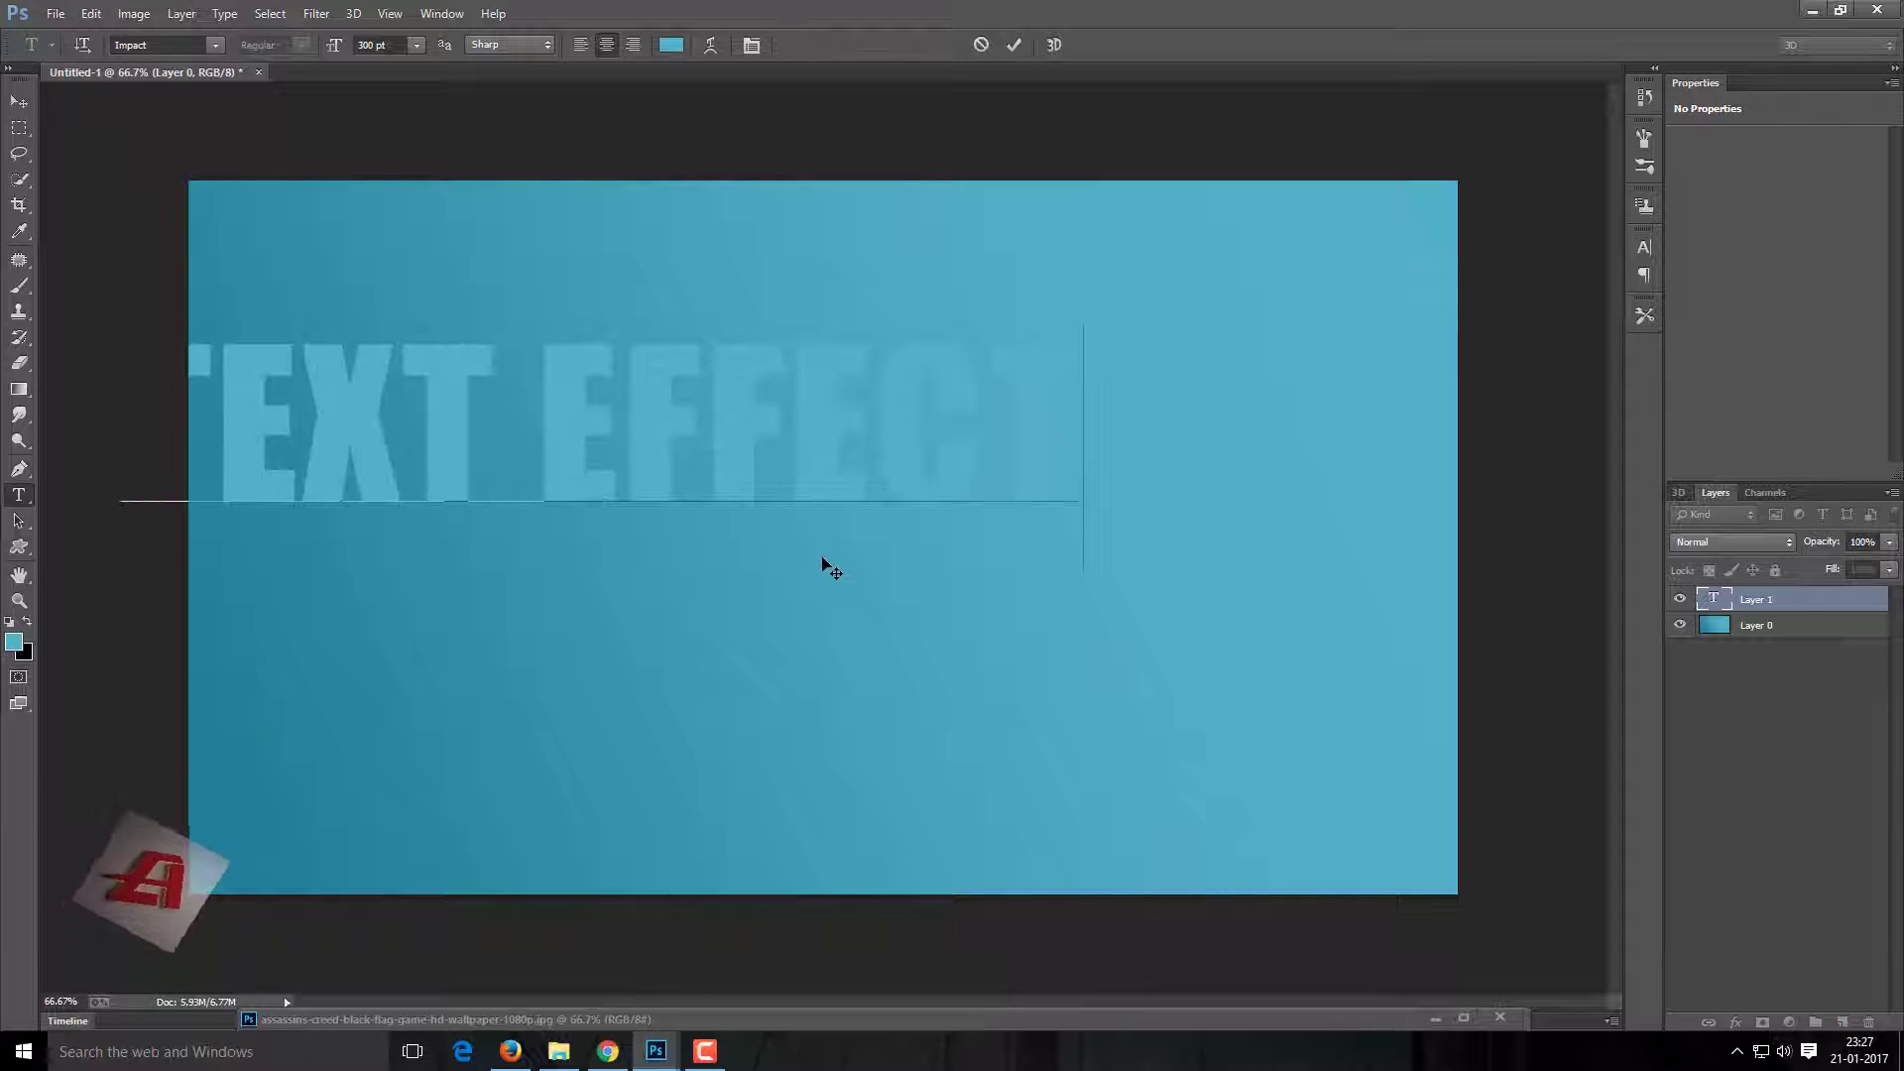
pyautogui.click(1809, 607)
# Centre the TEXT EFFECT layer vertically and horizontally on the canvas.
pyautogui.hotkey('ctrl', 'a')
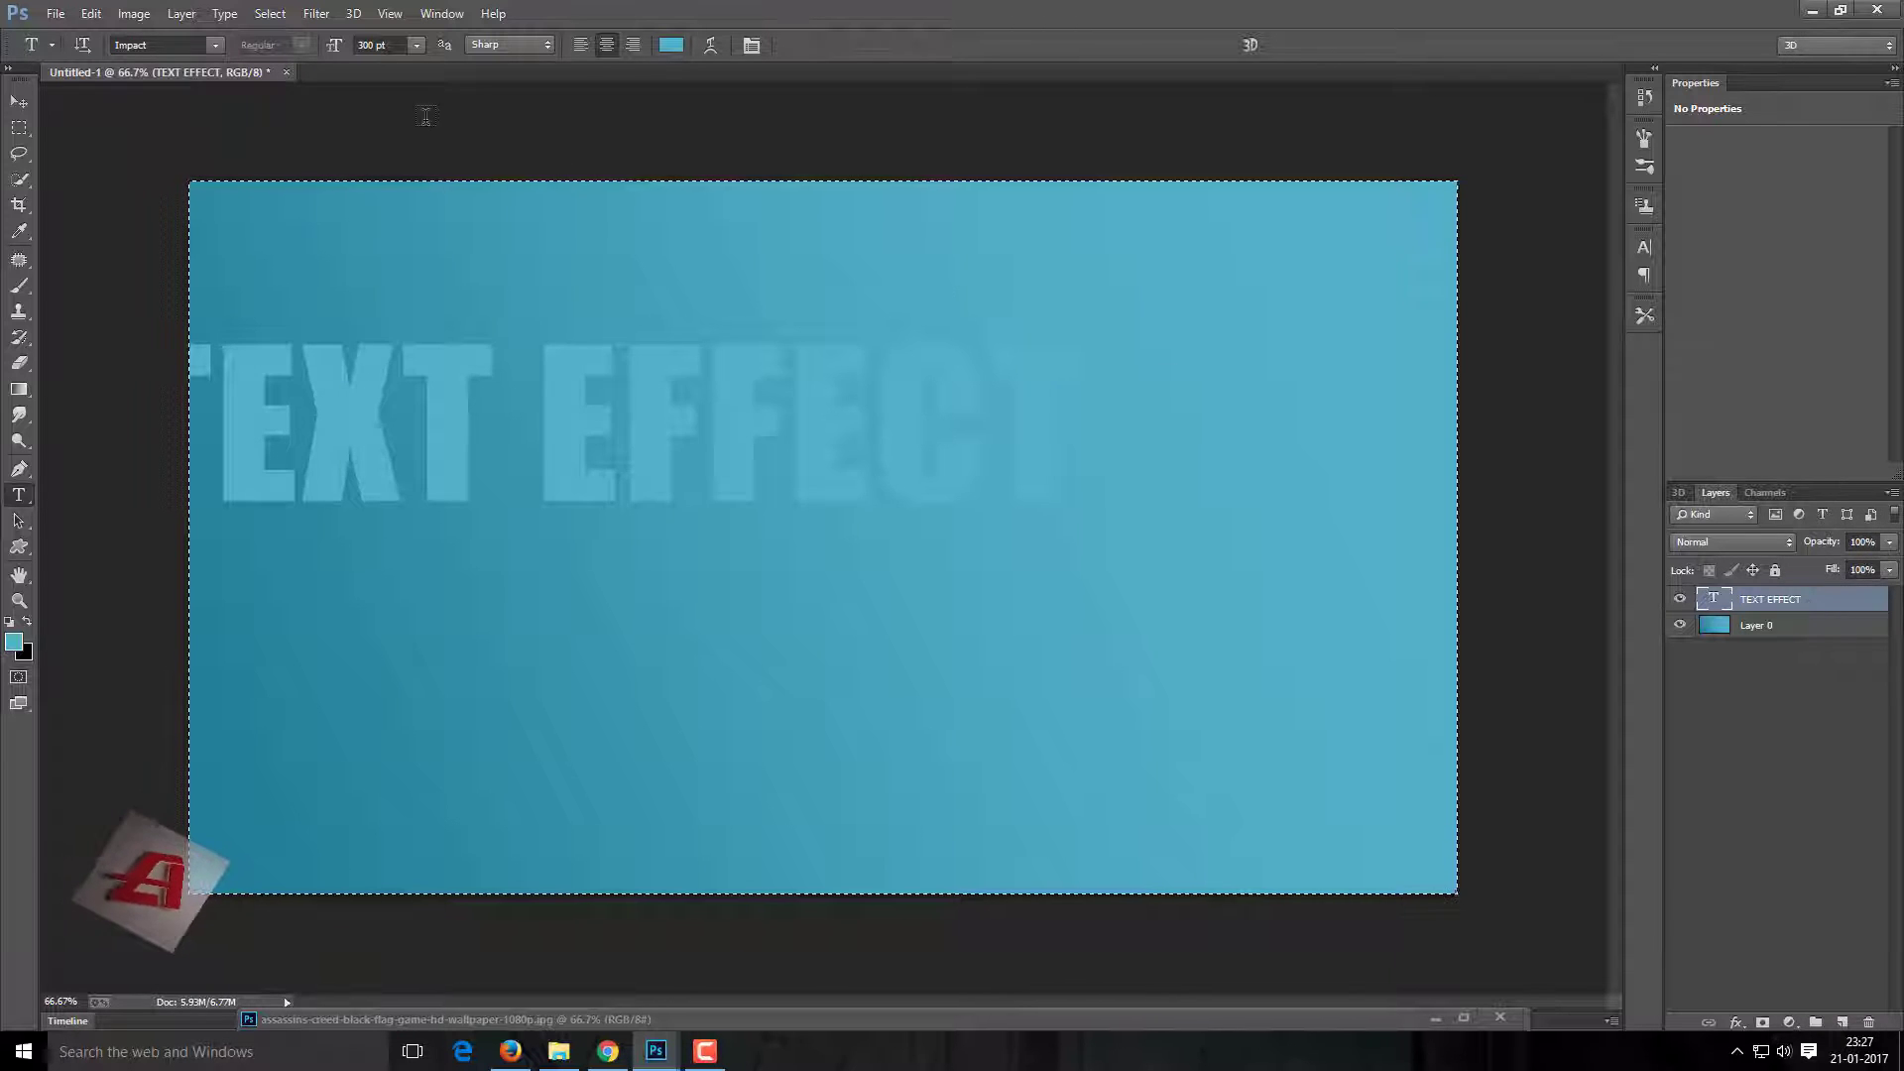
pyautogui.click(22, 103)
pyautogui.click(421, 43)
pyautogui.click(505, 44)
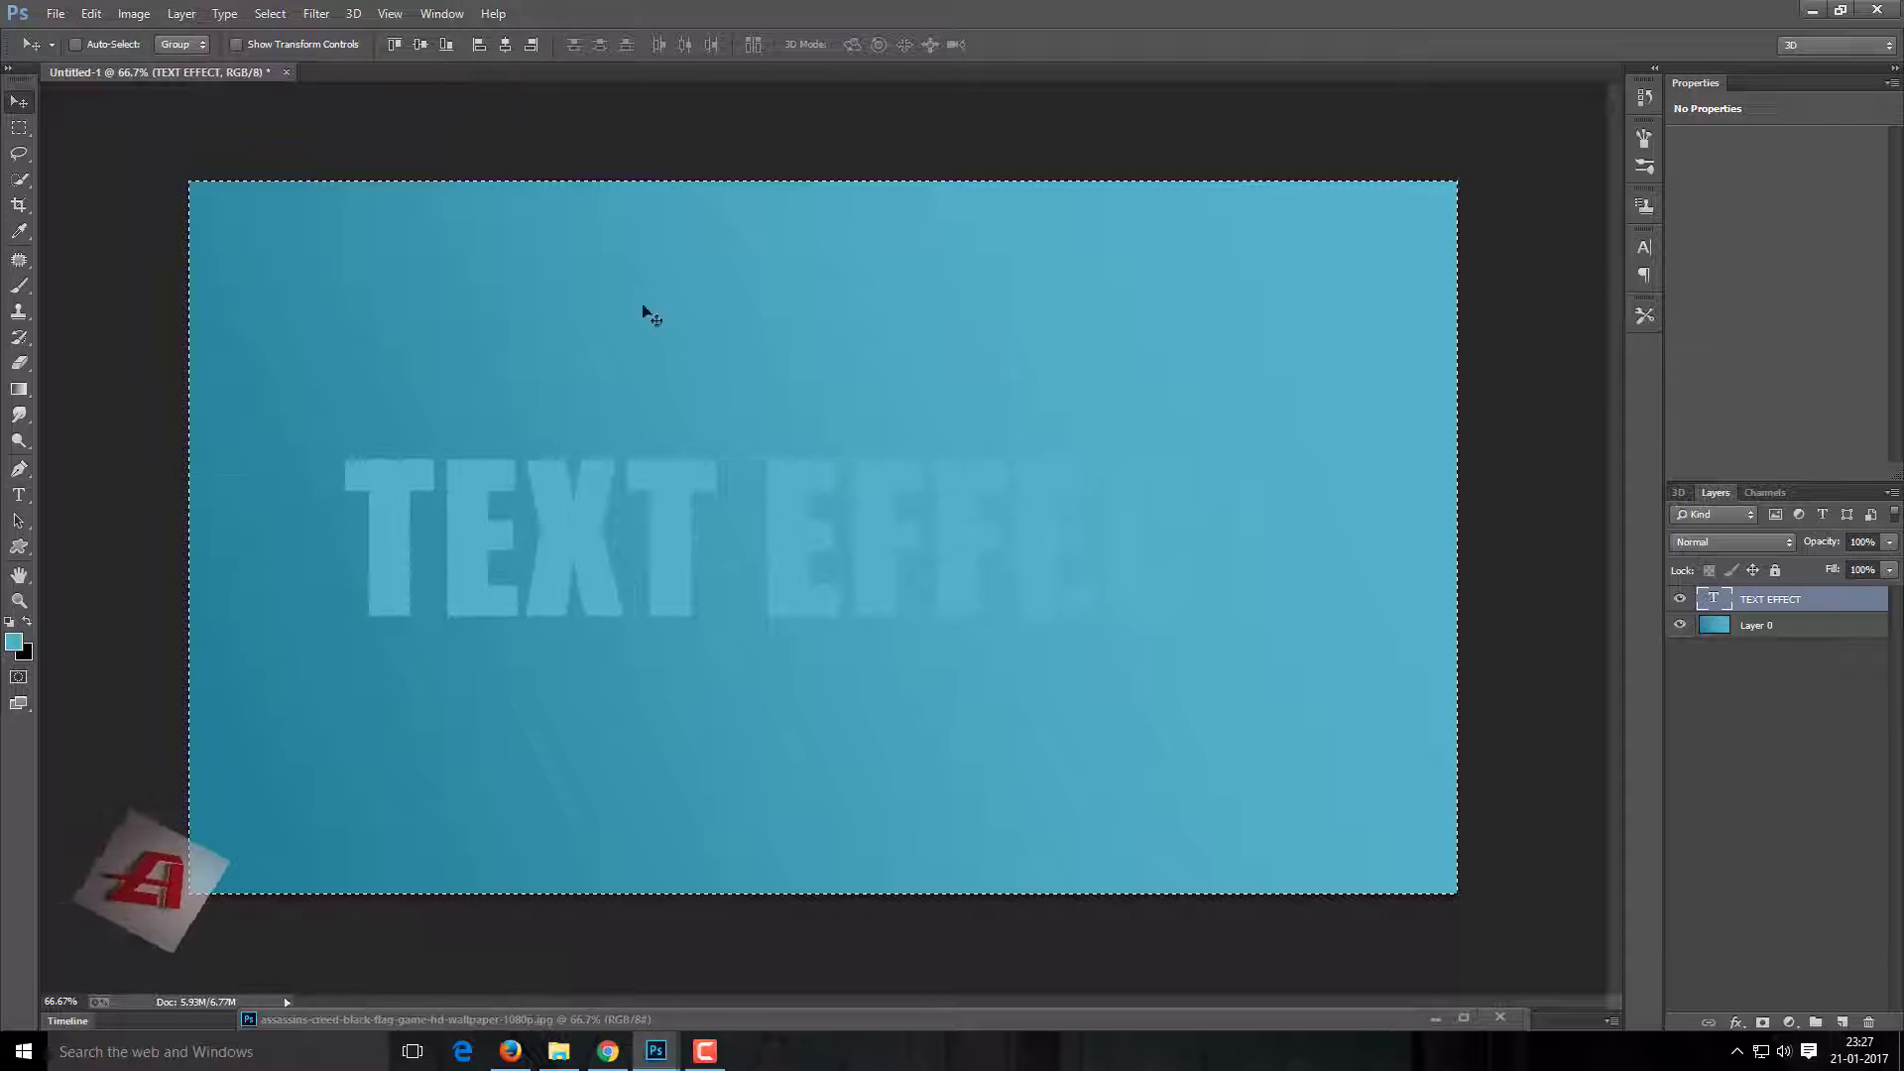
pyautogui.hotkey('ctrl', 'd')
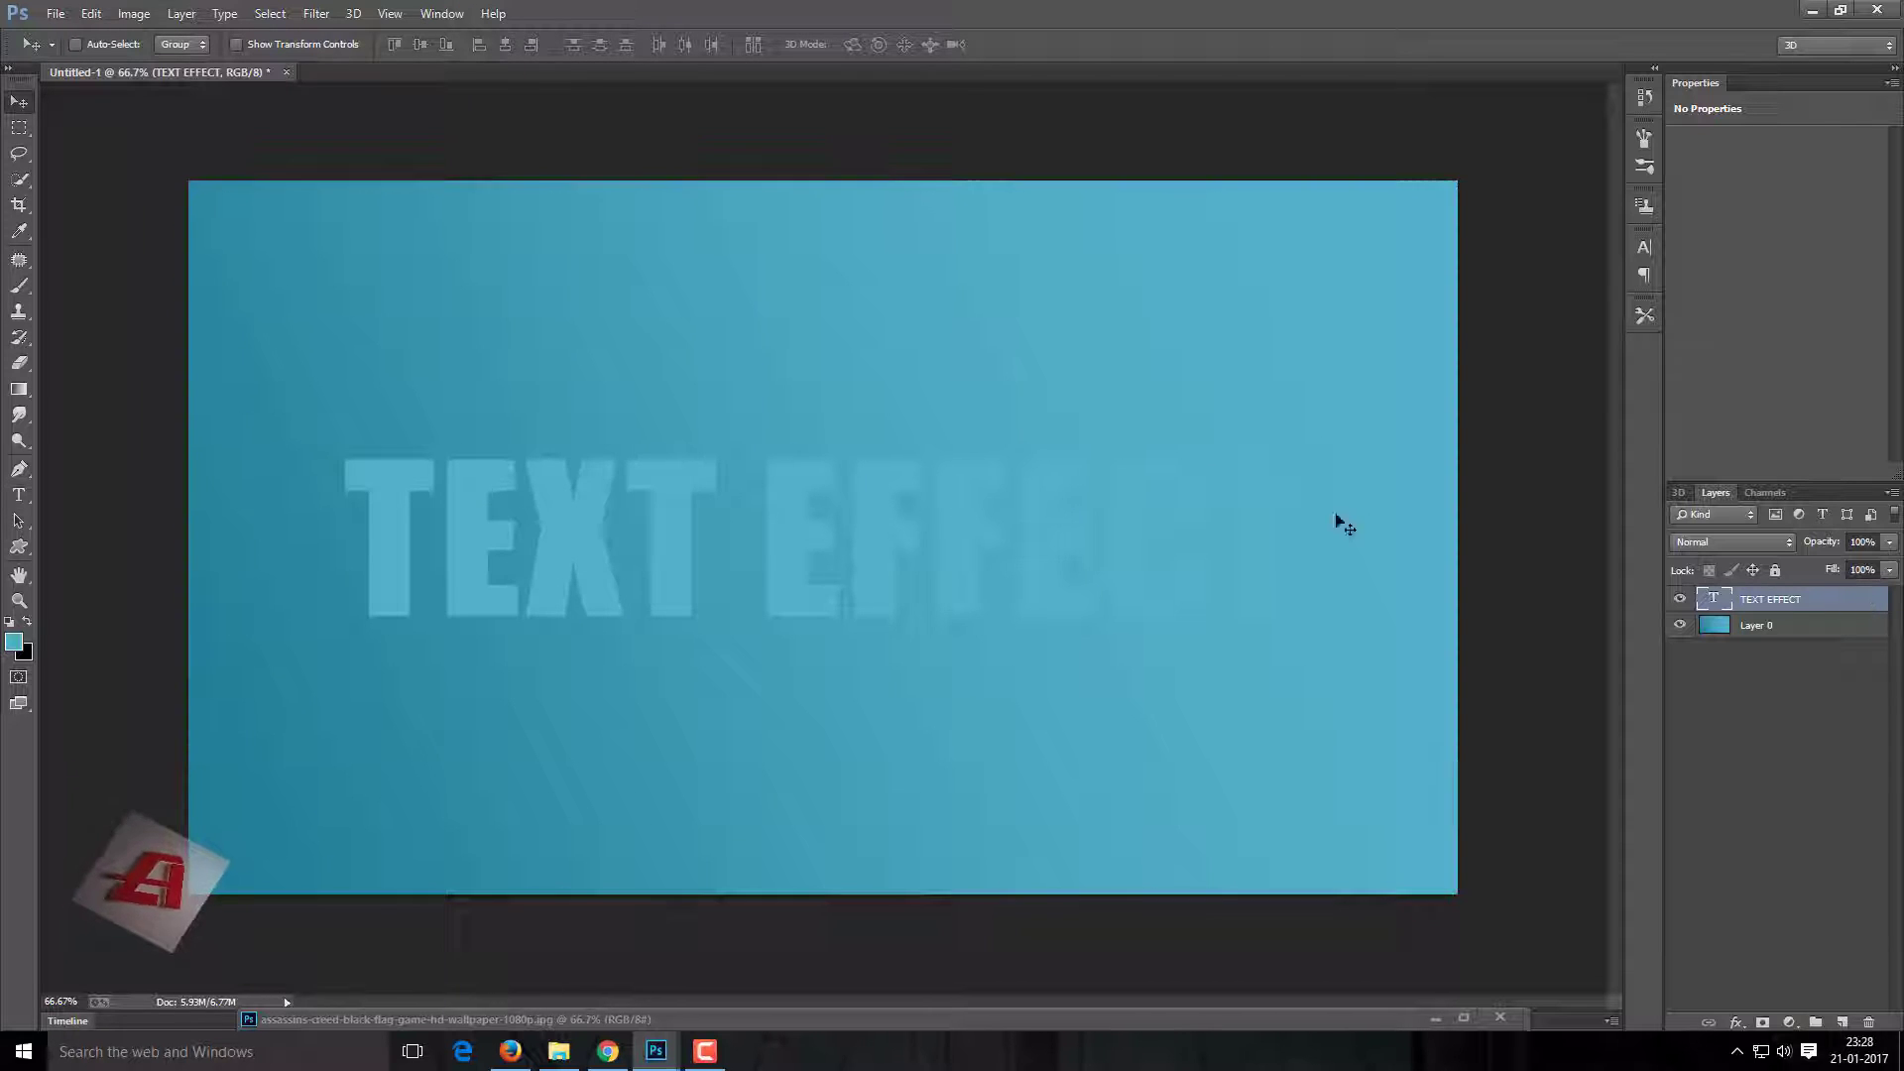
# Drag the pirate wallpaper image into the document as a new layer.
pyautogui.doubleClick(873, 1019)
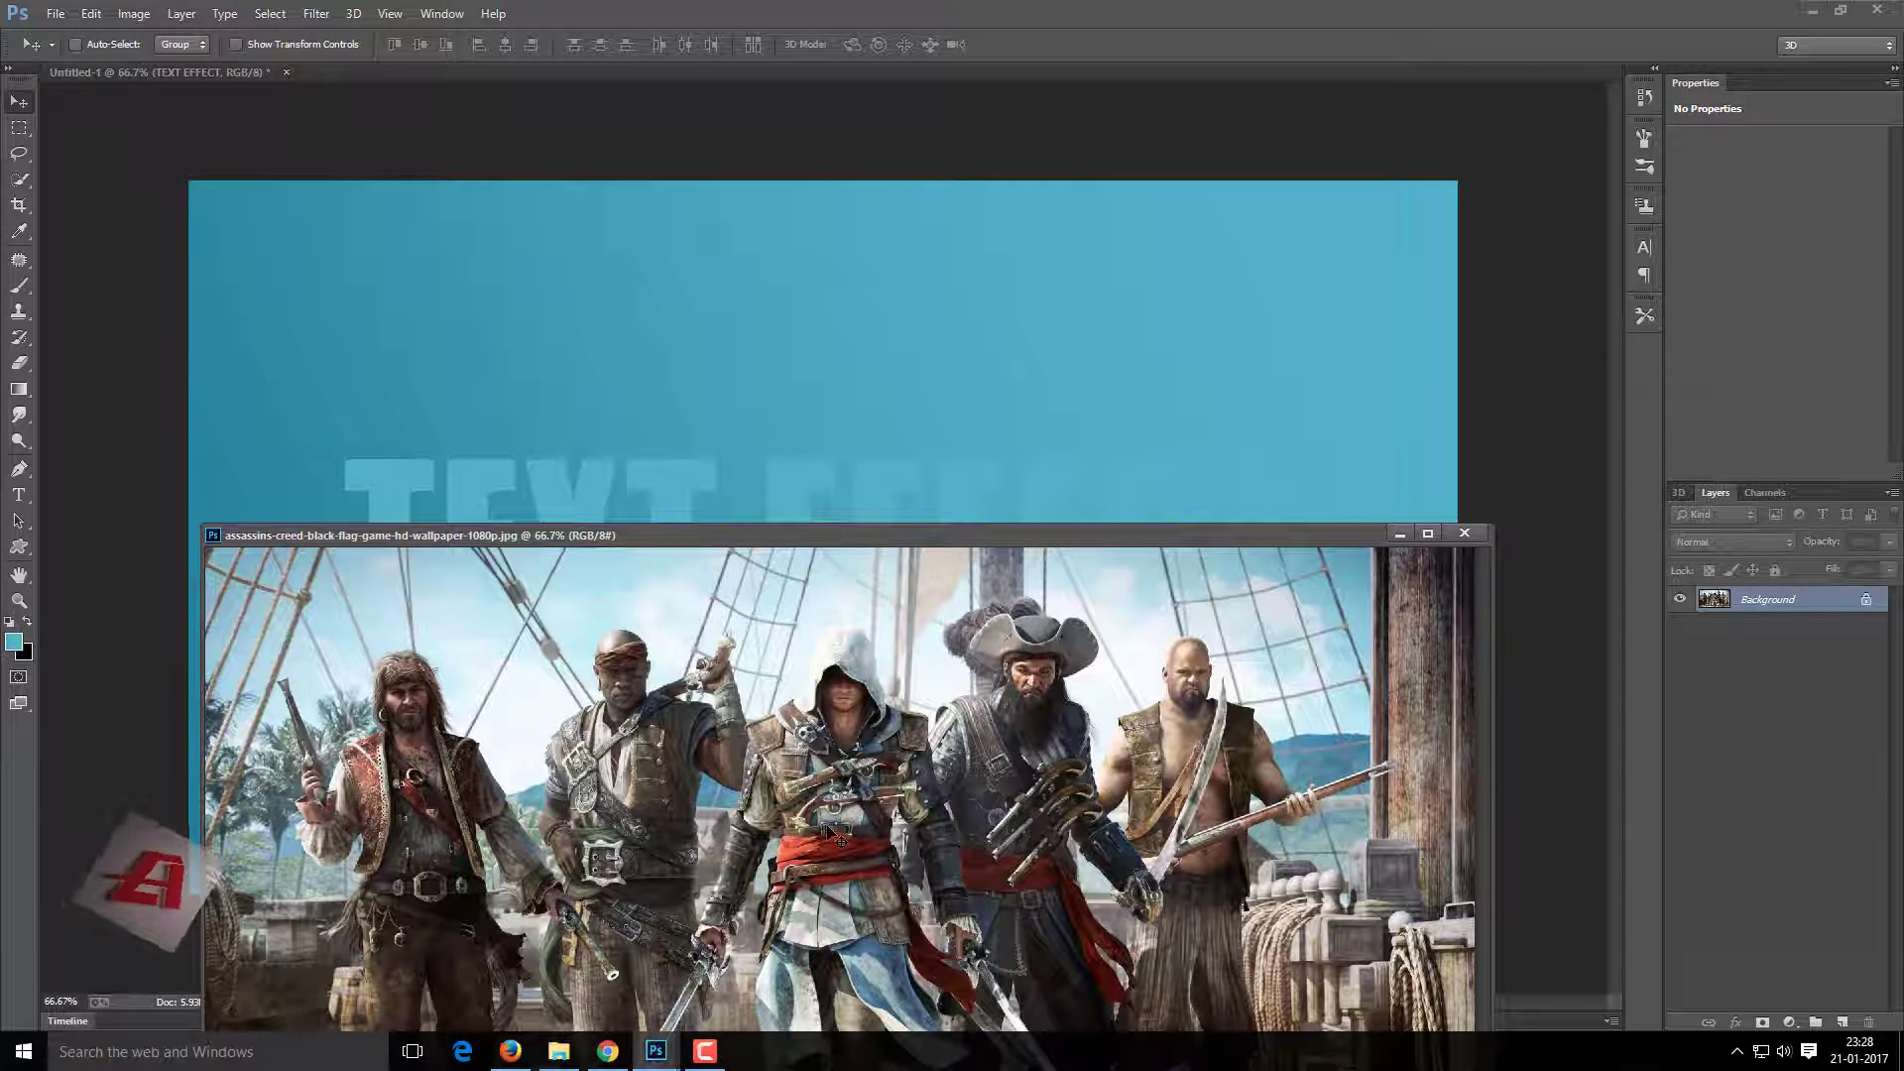
pyautogui.moveTo(833, 839); pyautogui.dragTo(797, 456)
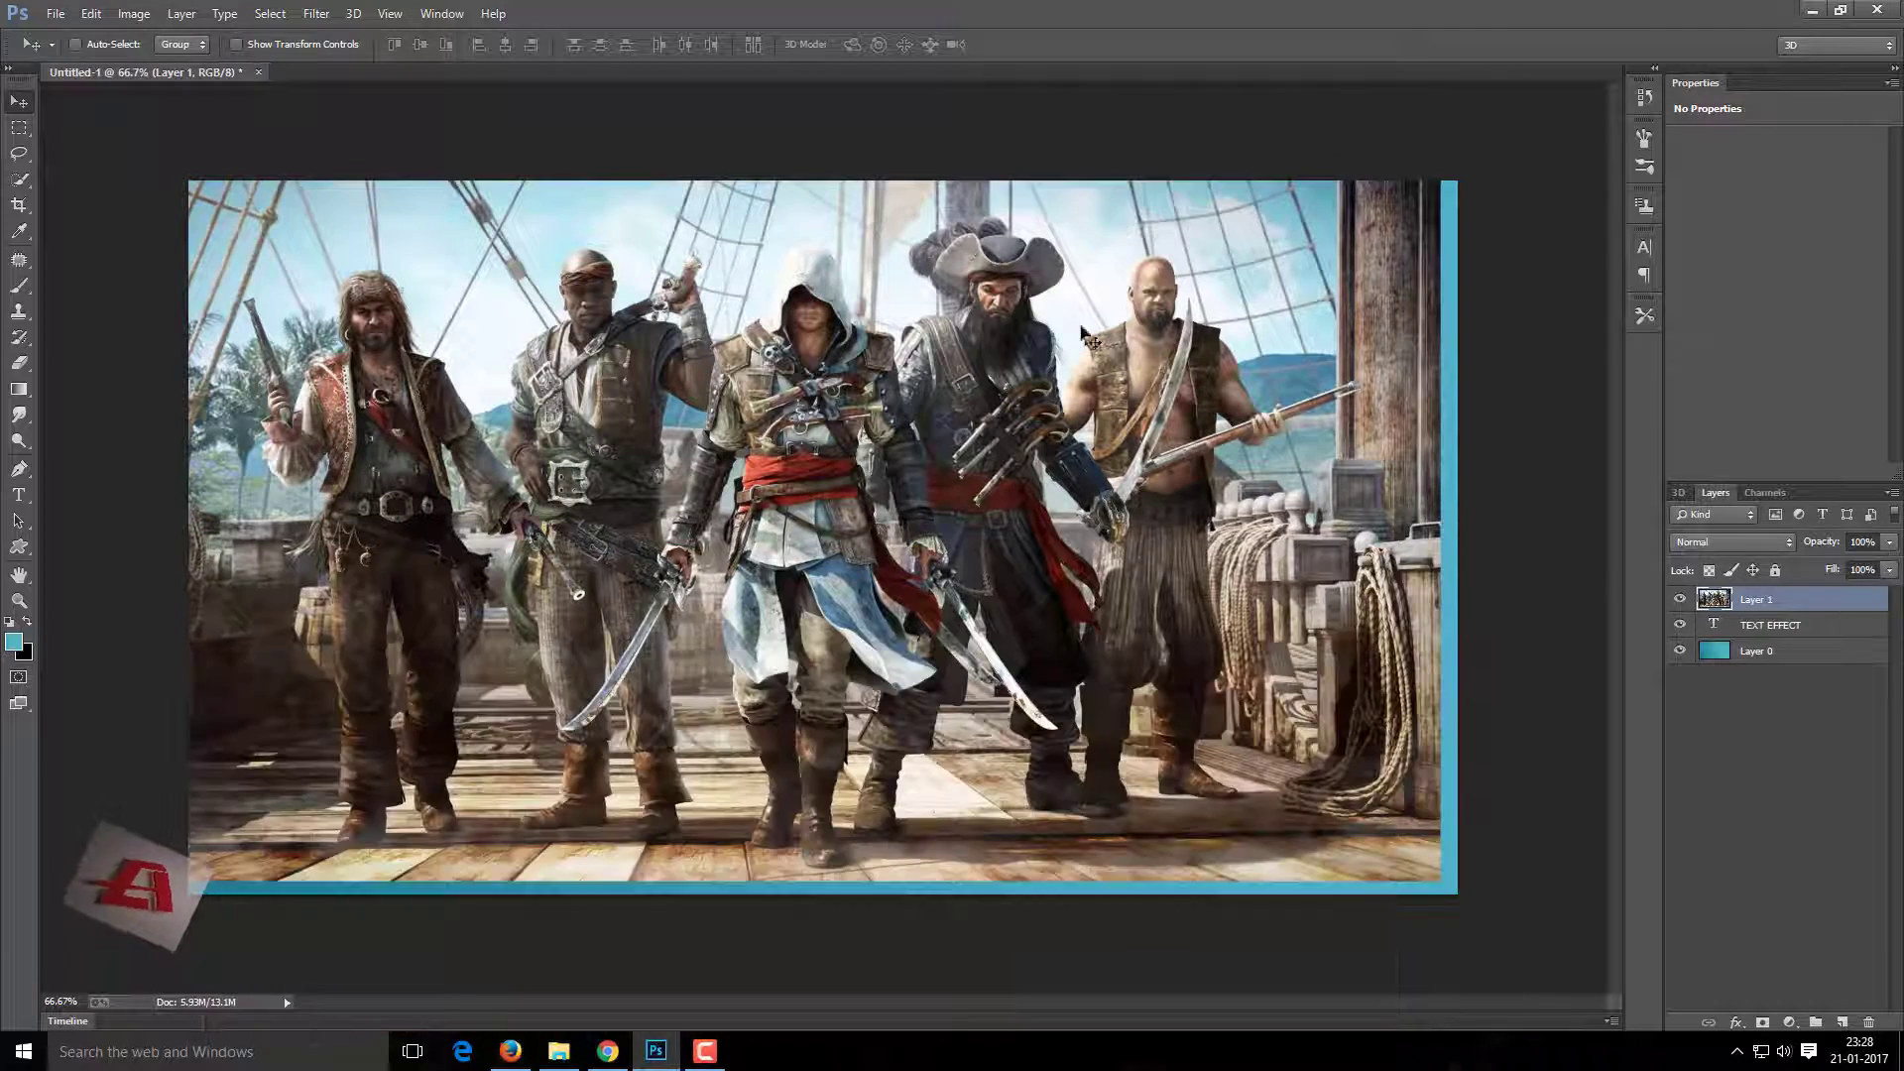
pyautogui.moveTo(997, 316); pyautogui.dragTo(1014, 329)
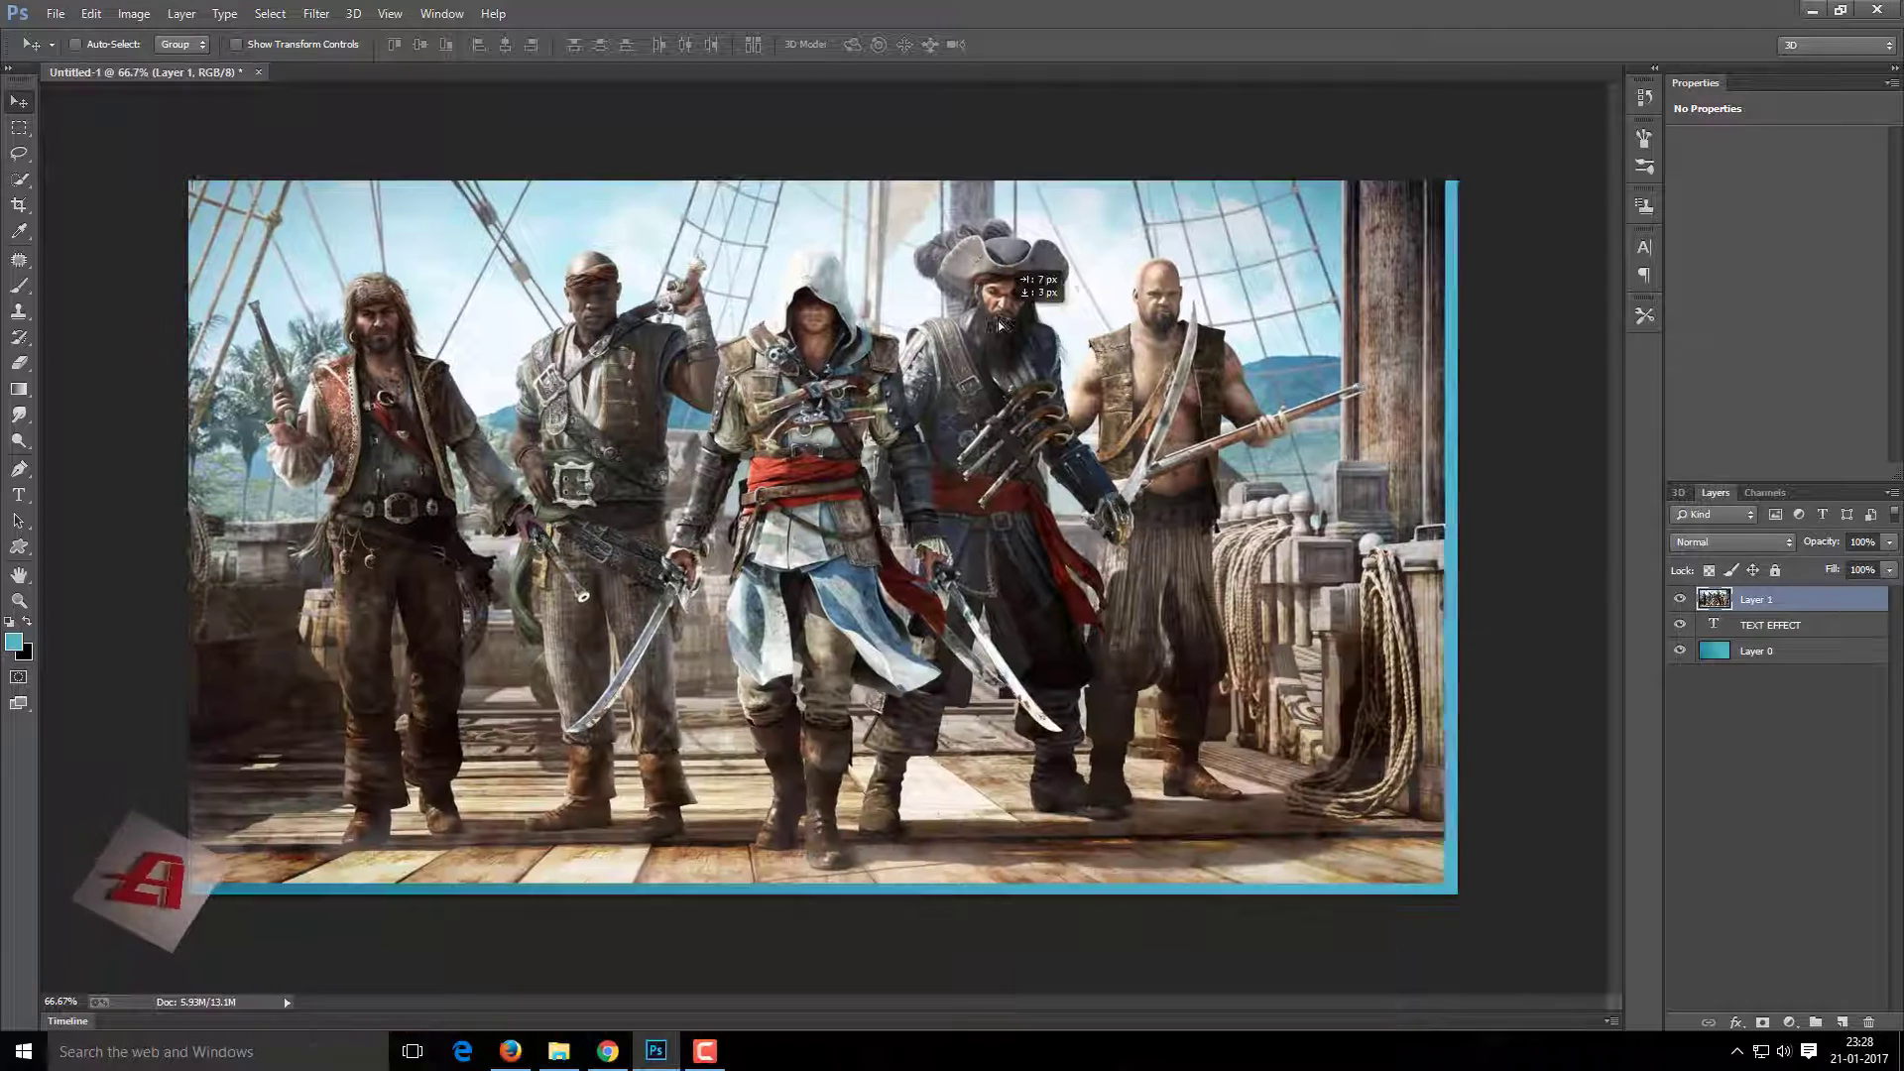
# Lower the pirate layer's opacity and convert it to a smart object.
pyautogui.moveTo(1822, 550); pyautogui.dragTo(1744, 549)
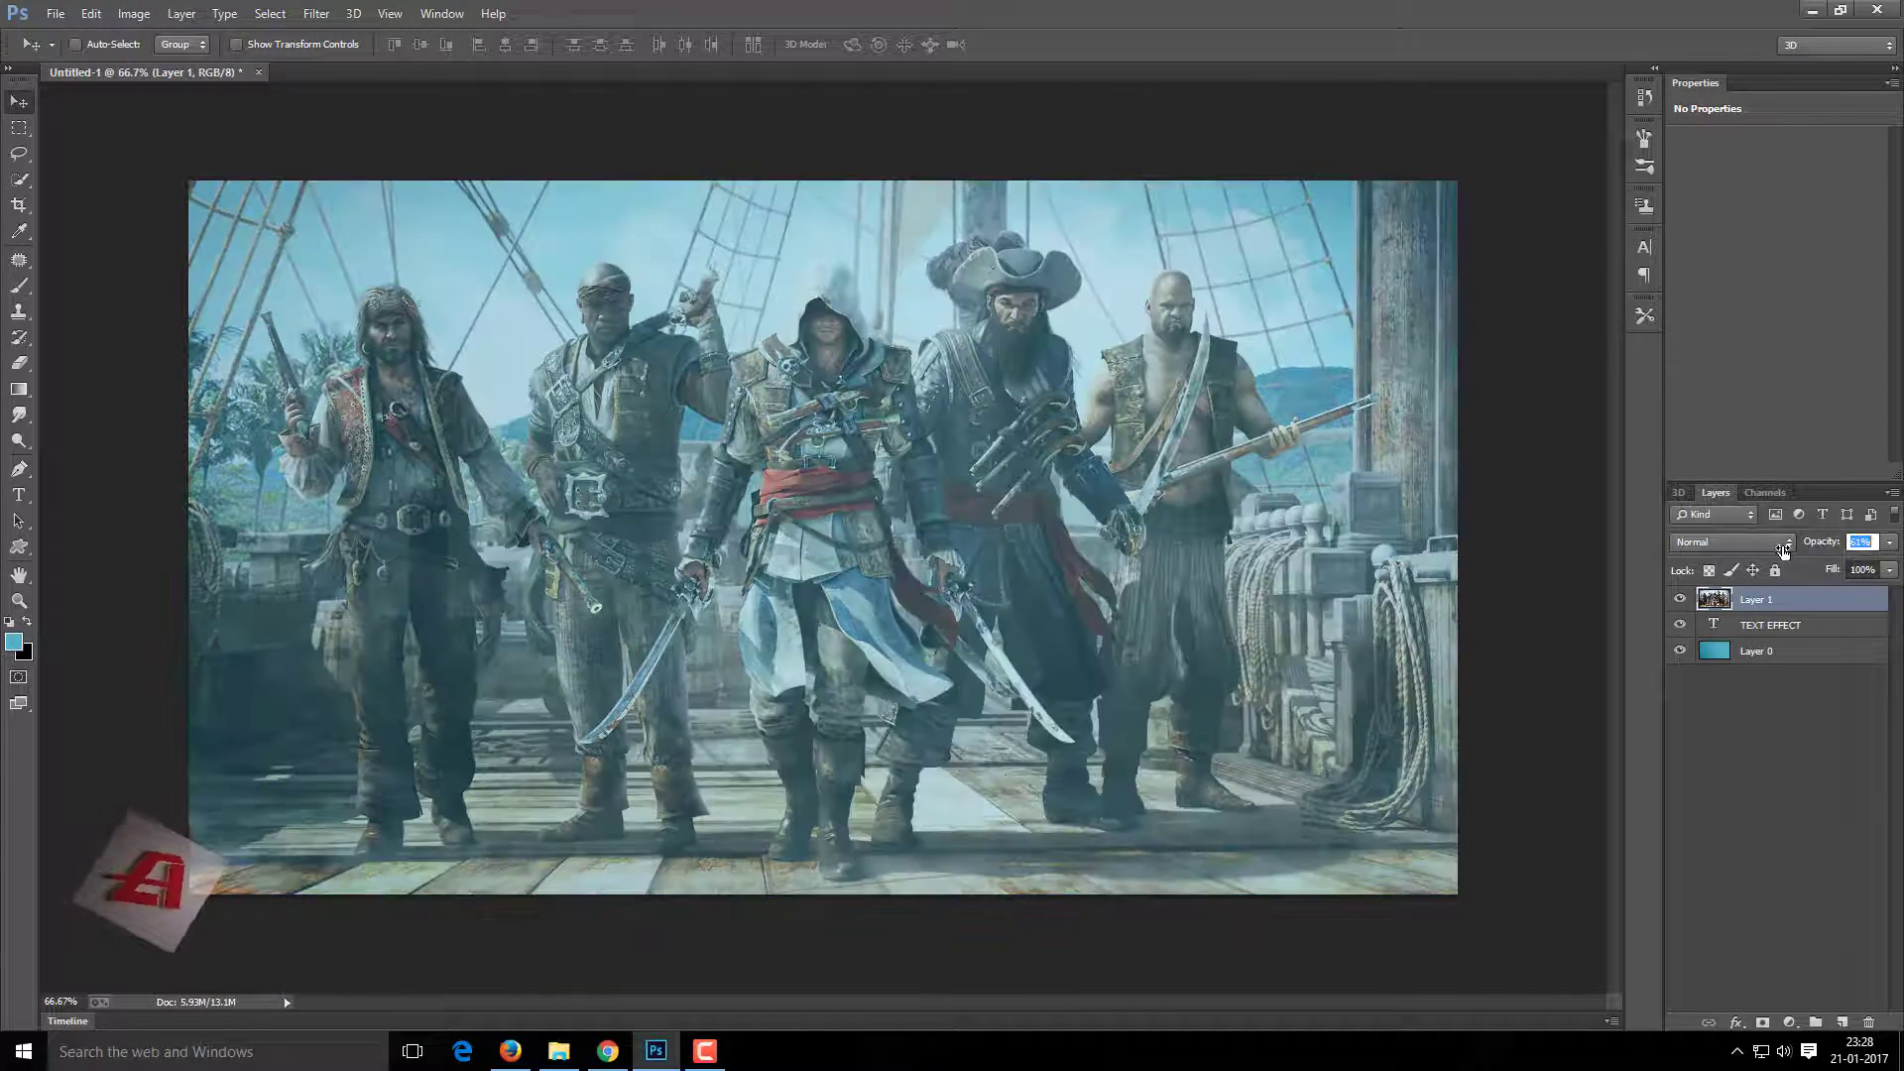
pyautogui.write('13')
pyautogui.press('Return')
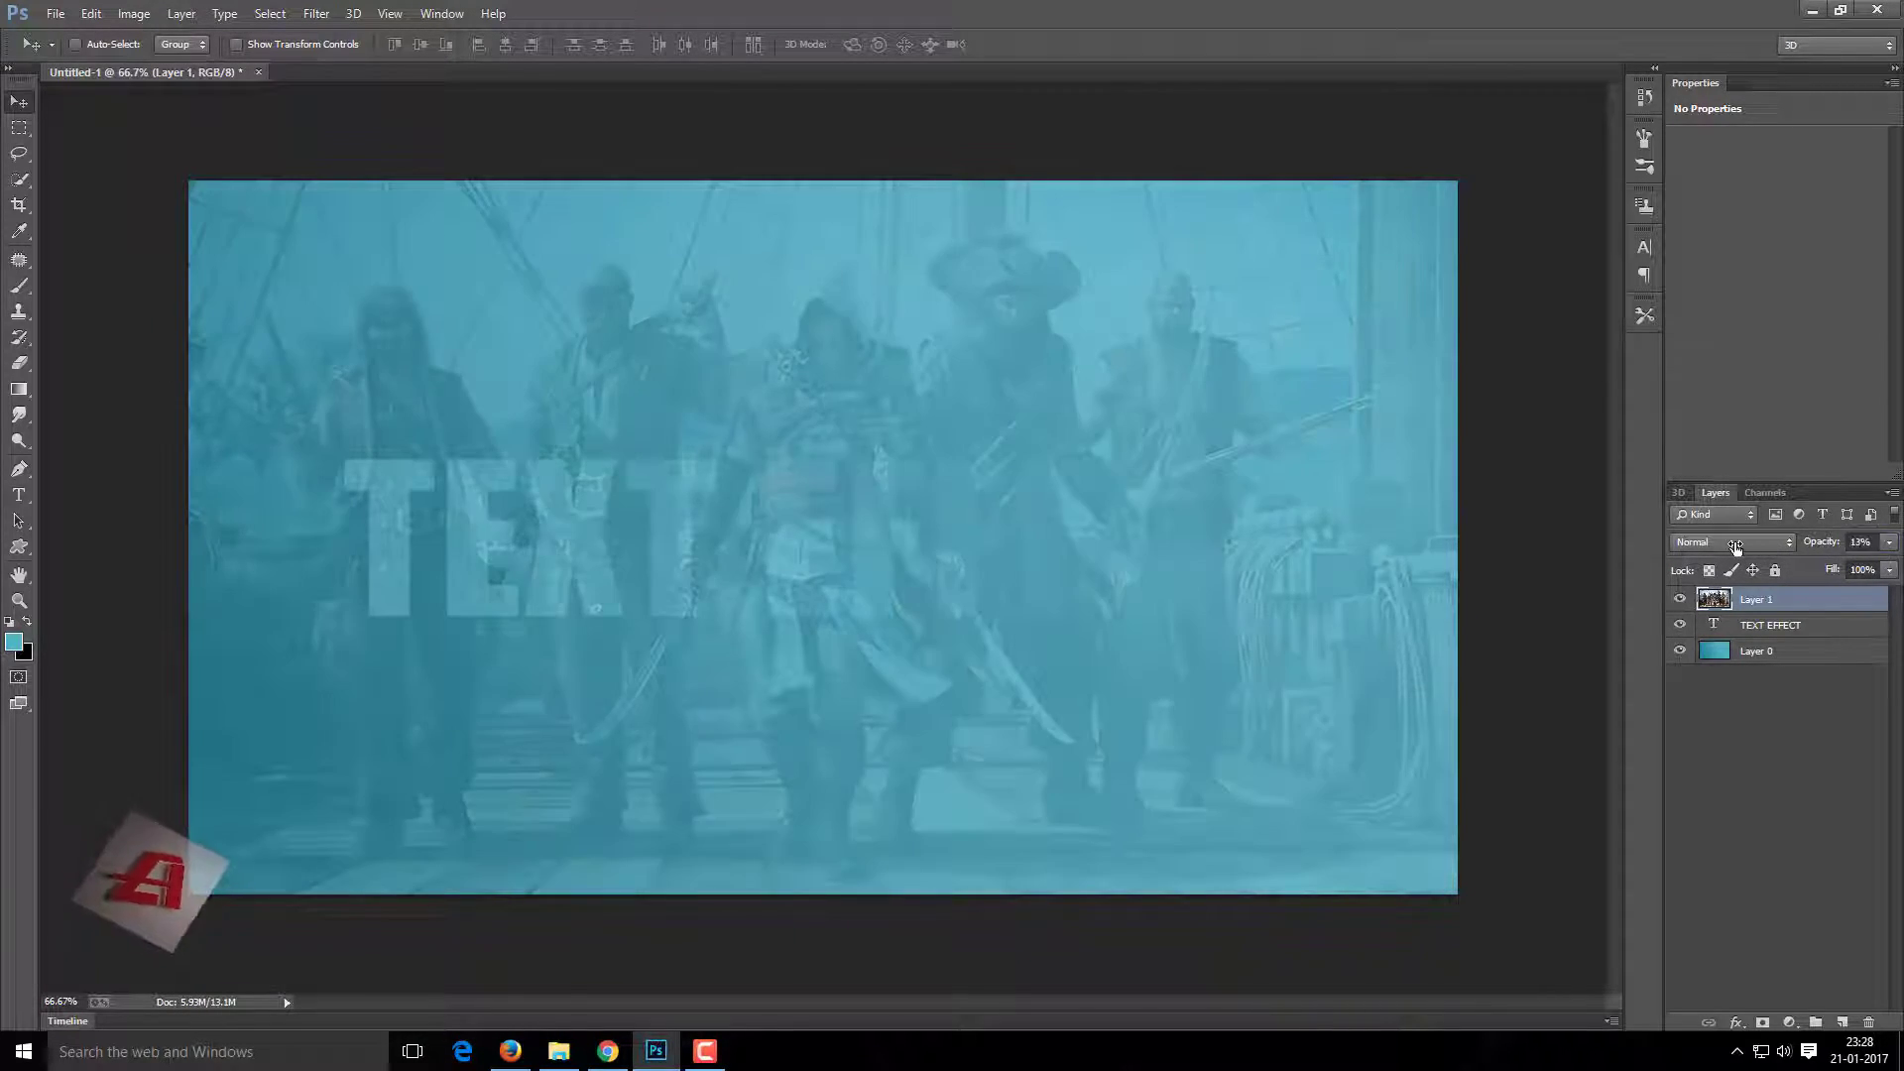
pyautogui.rightClick(1761, 599)
pyautogui.click(1686, 365)
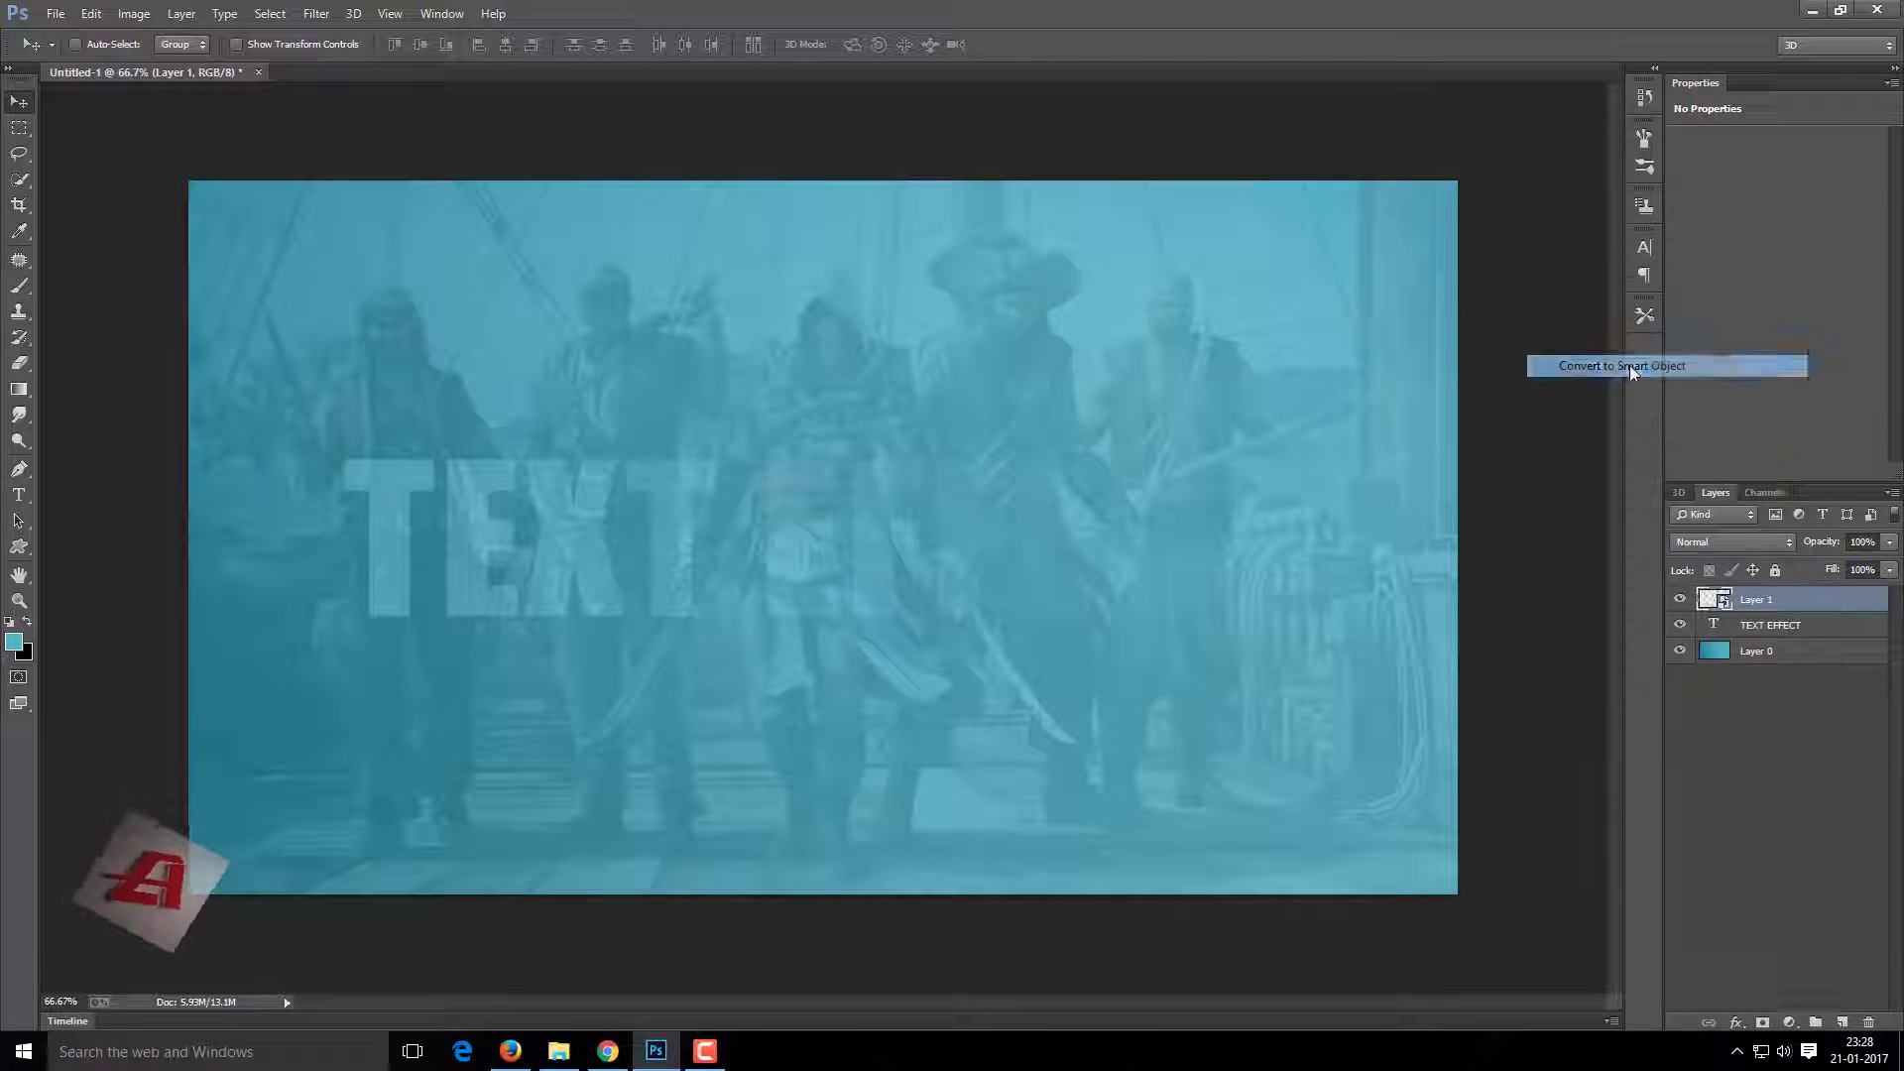
pyautogui.hotkey('ctrl', 't')
# Scale the pirate smart object to about 75% (1444×811 px) and nudge it down over the lettering.
pyautogui.moveTo(183, 175); pyautogui.dragTo(306, 319)
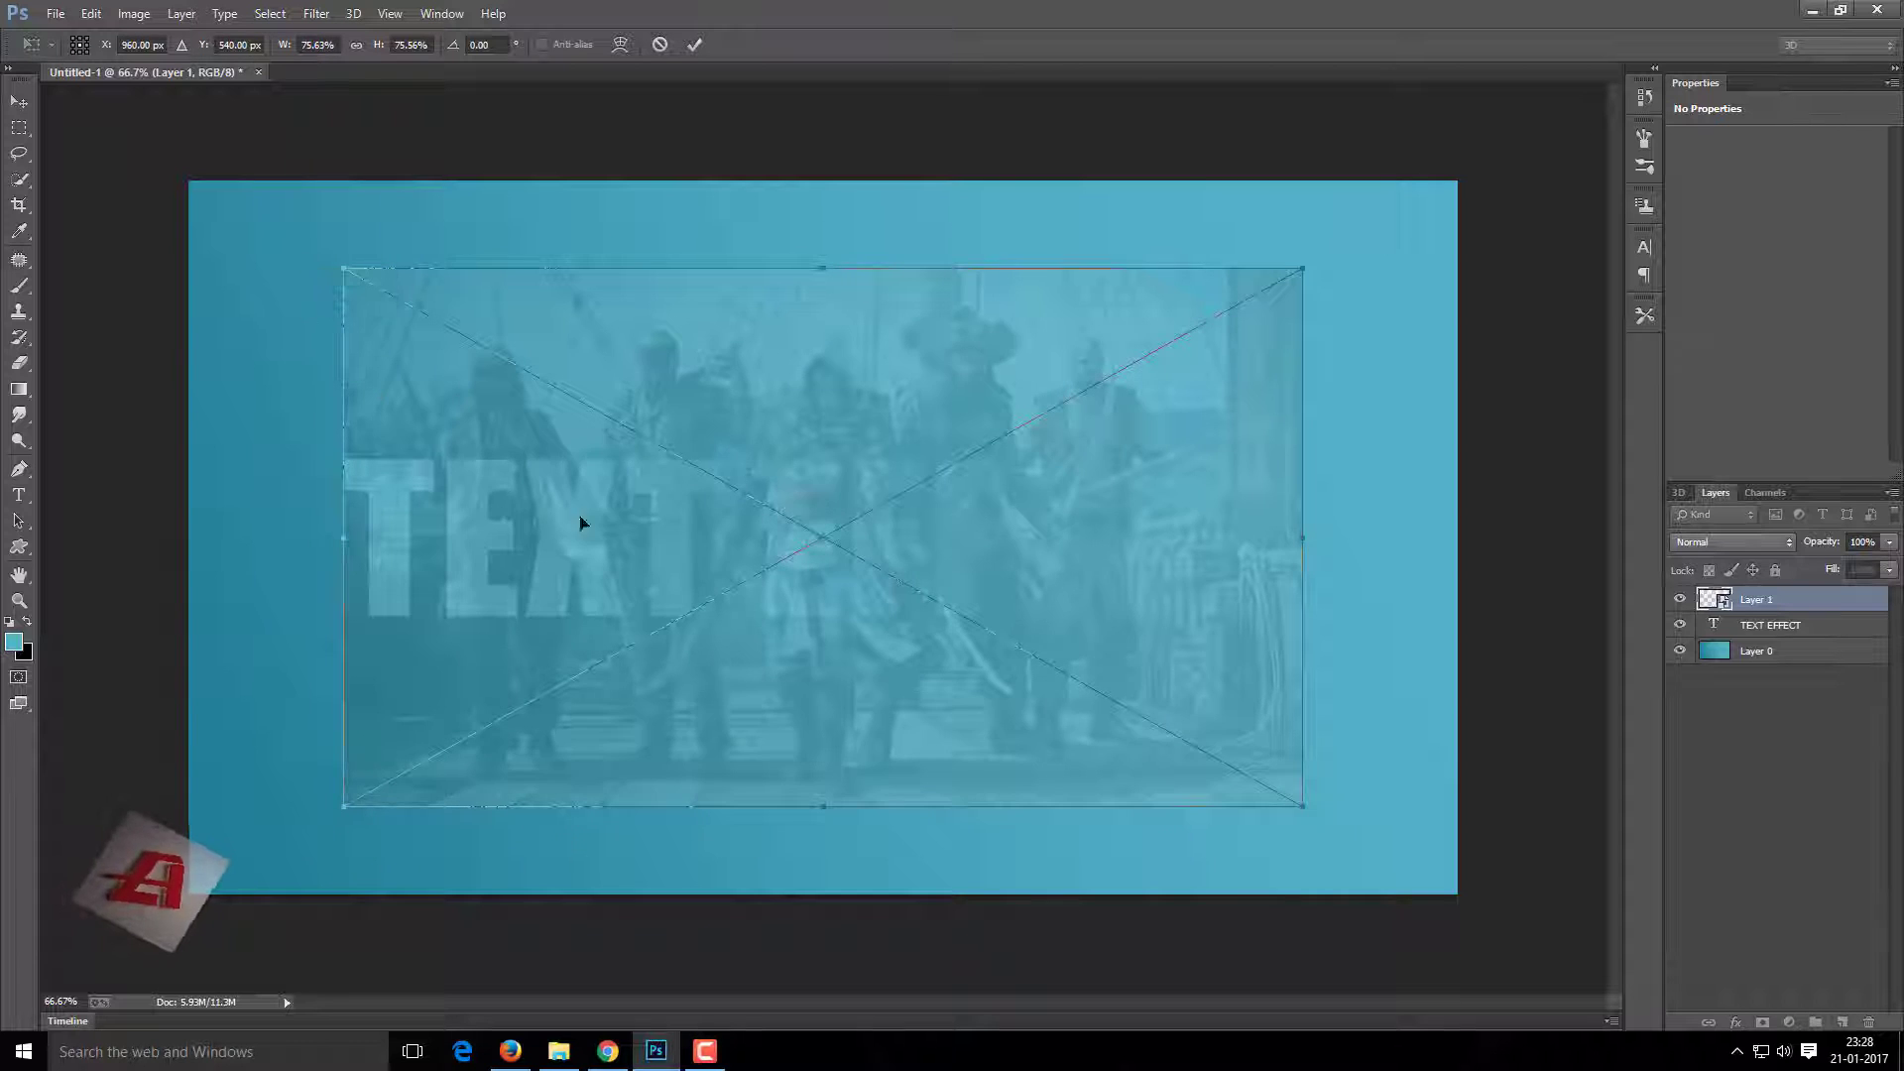
pyautogui.scroll(1, 586, 527)
pyautogui.scroll(1, 610, 528)
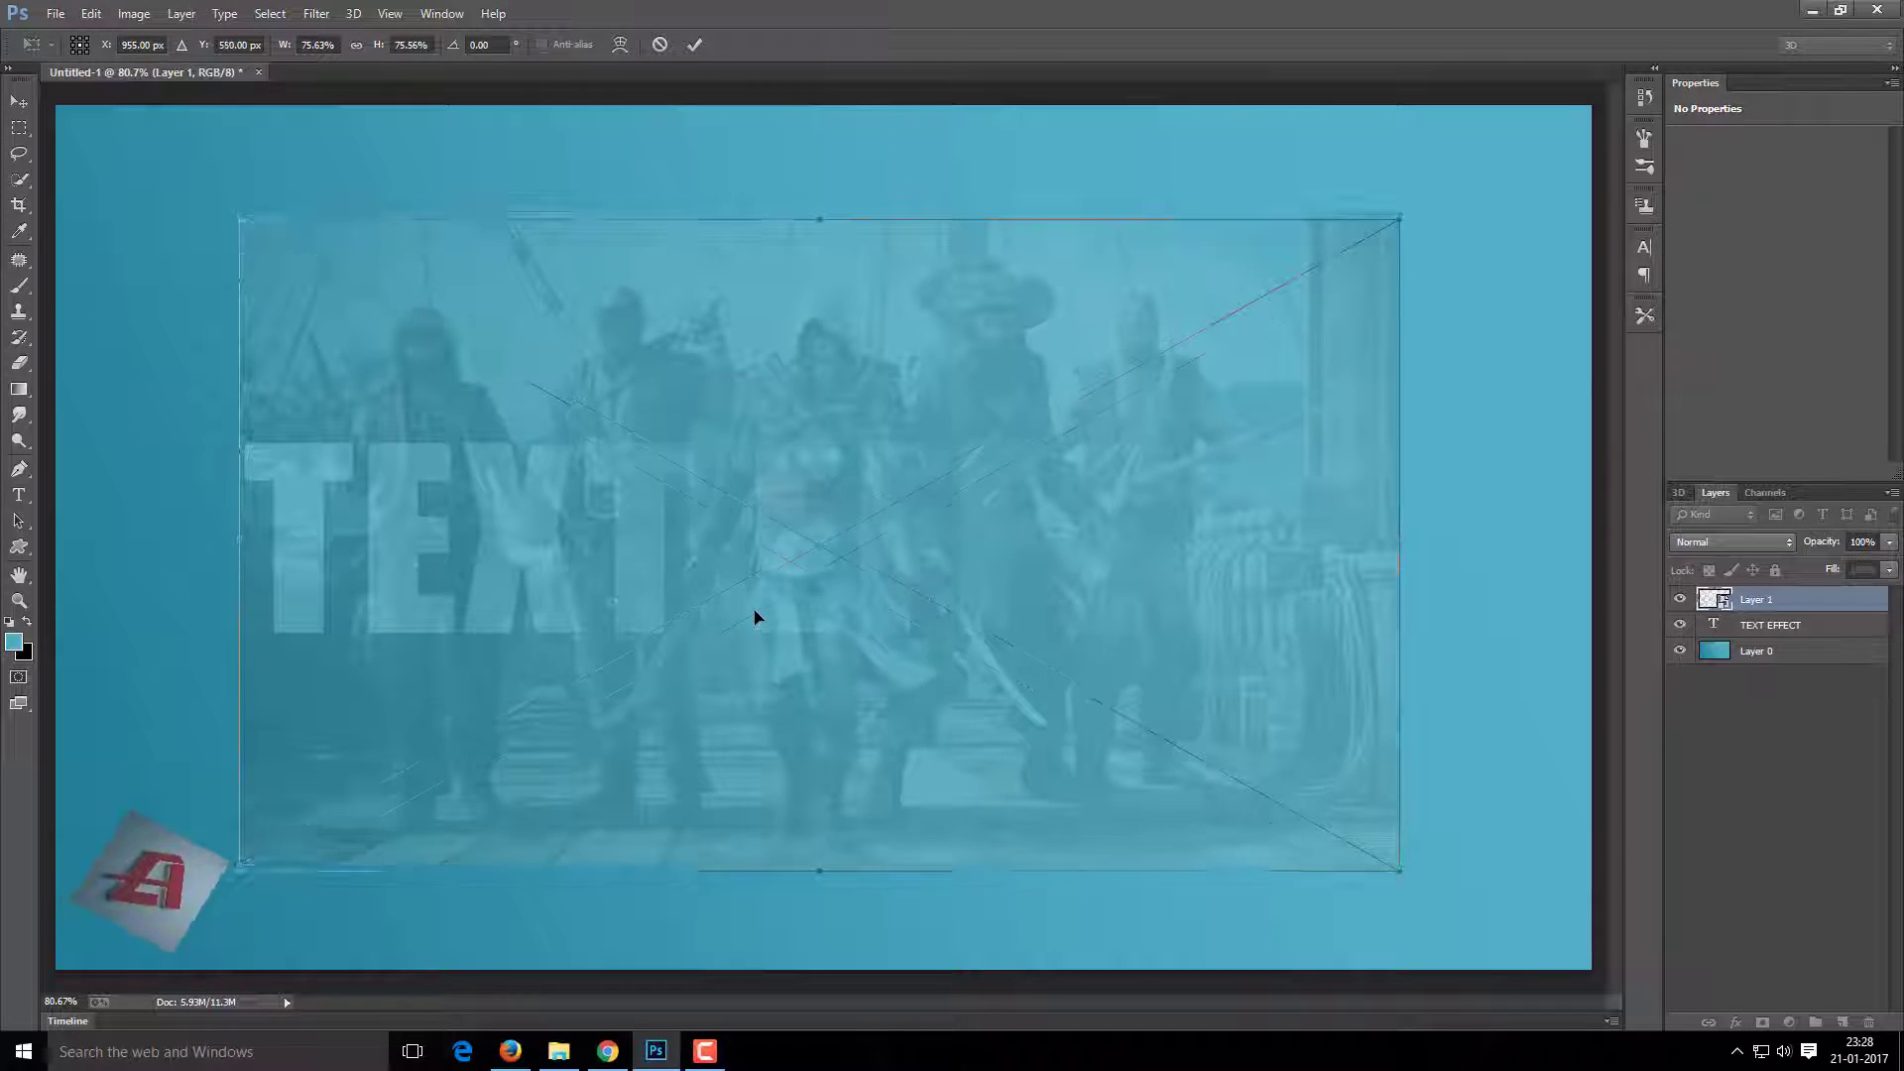
pyautogui.hotkey('shift', 'Down')
pyautogui.hotkey('shift', 'Down')
pyautogui.hotkey('shift', 'Down')
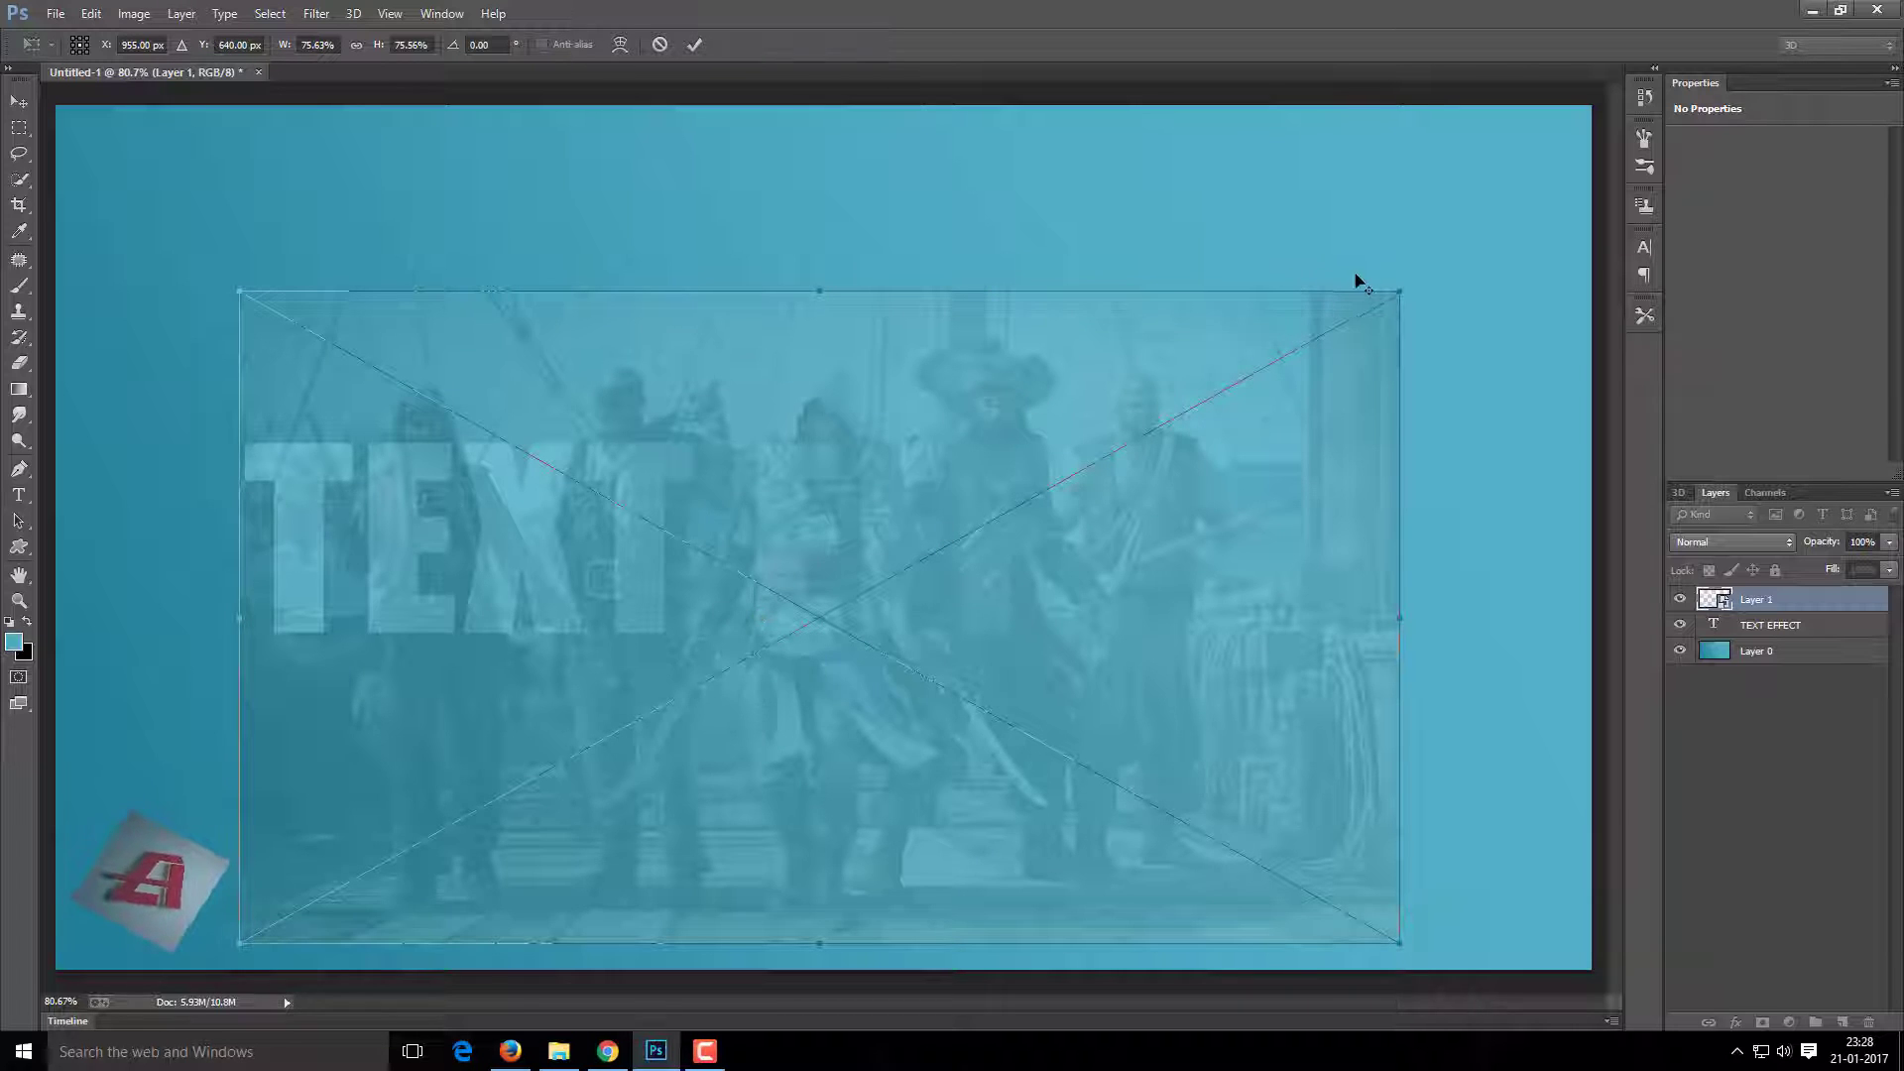
pyautogui.moveTo(1404, 292); pyautogui.dragTo(1375, 310)
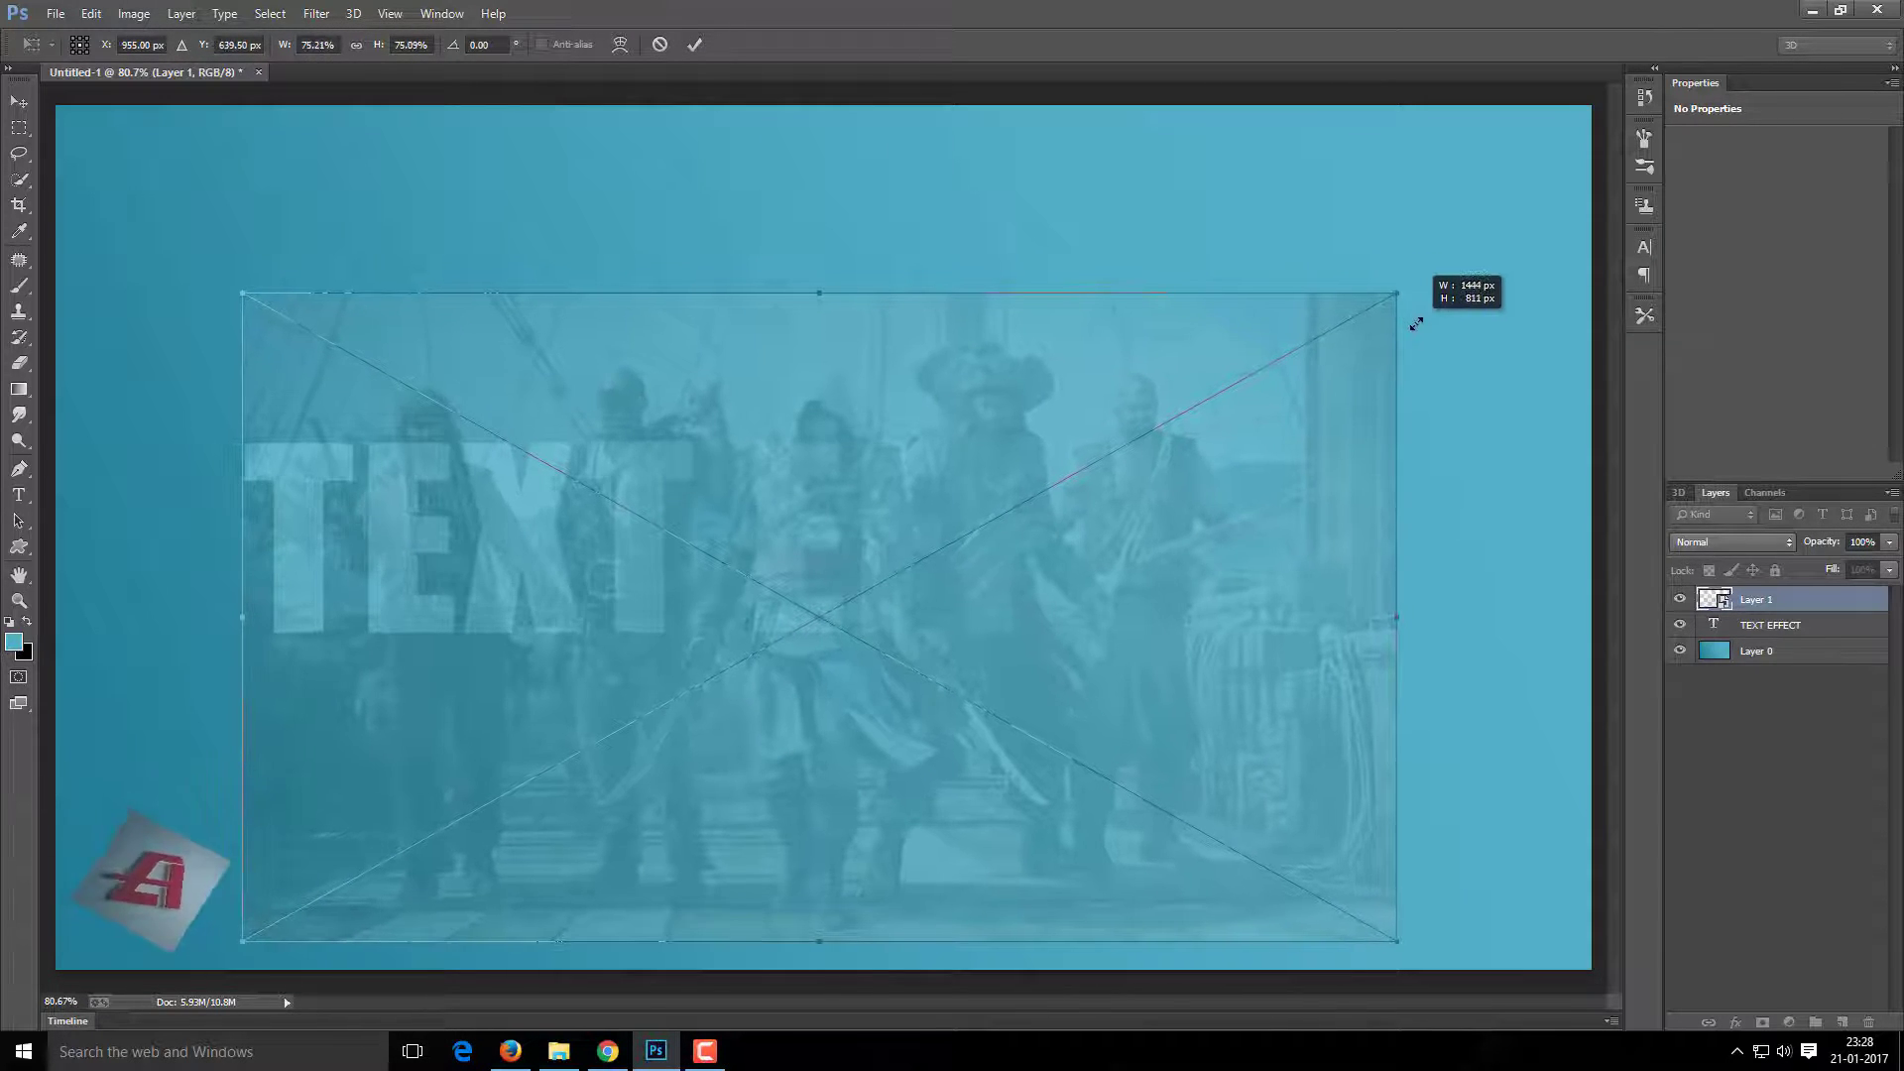
pyautogui.moveTo(1375, 310); pyautogui.dragTo(1396, 294)
pyautogui.hotkey('shift', 'Down')
pyautogui.hotkey('shift', 'Down')
pyautogui.hotkey('shift', 'Down')
pyautogui.hotkey('shift', 'Down')
pyautogui.hotkey('shift', 'Down')
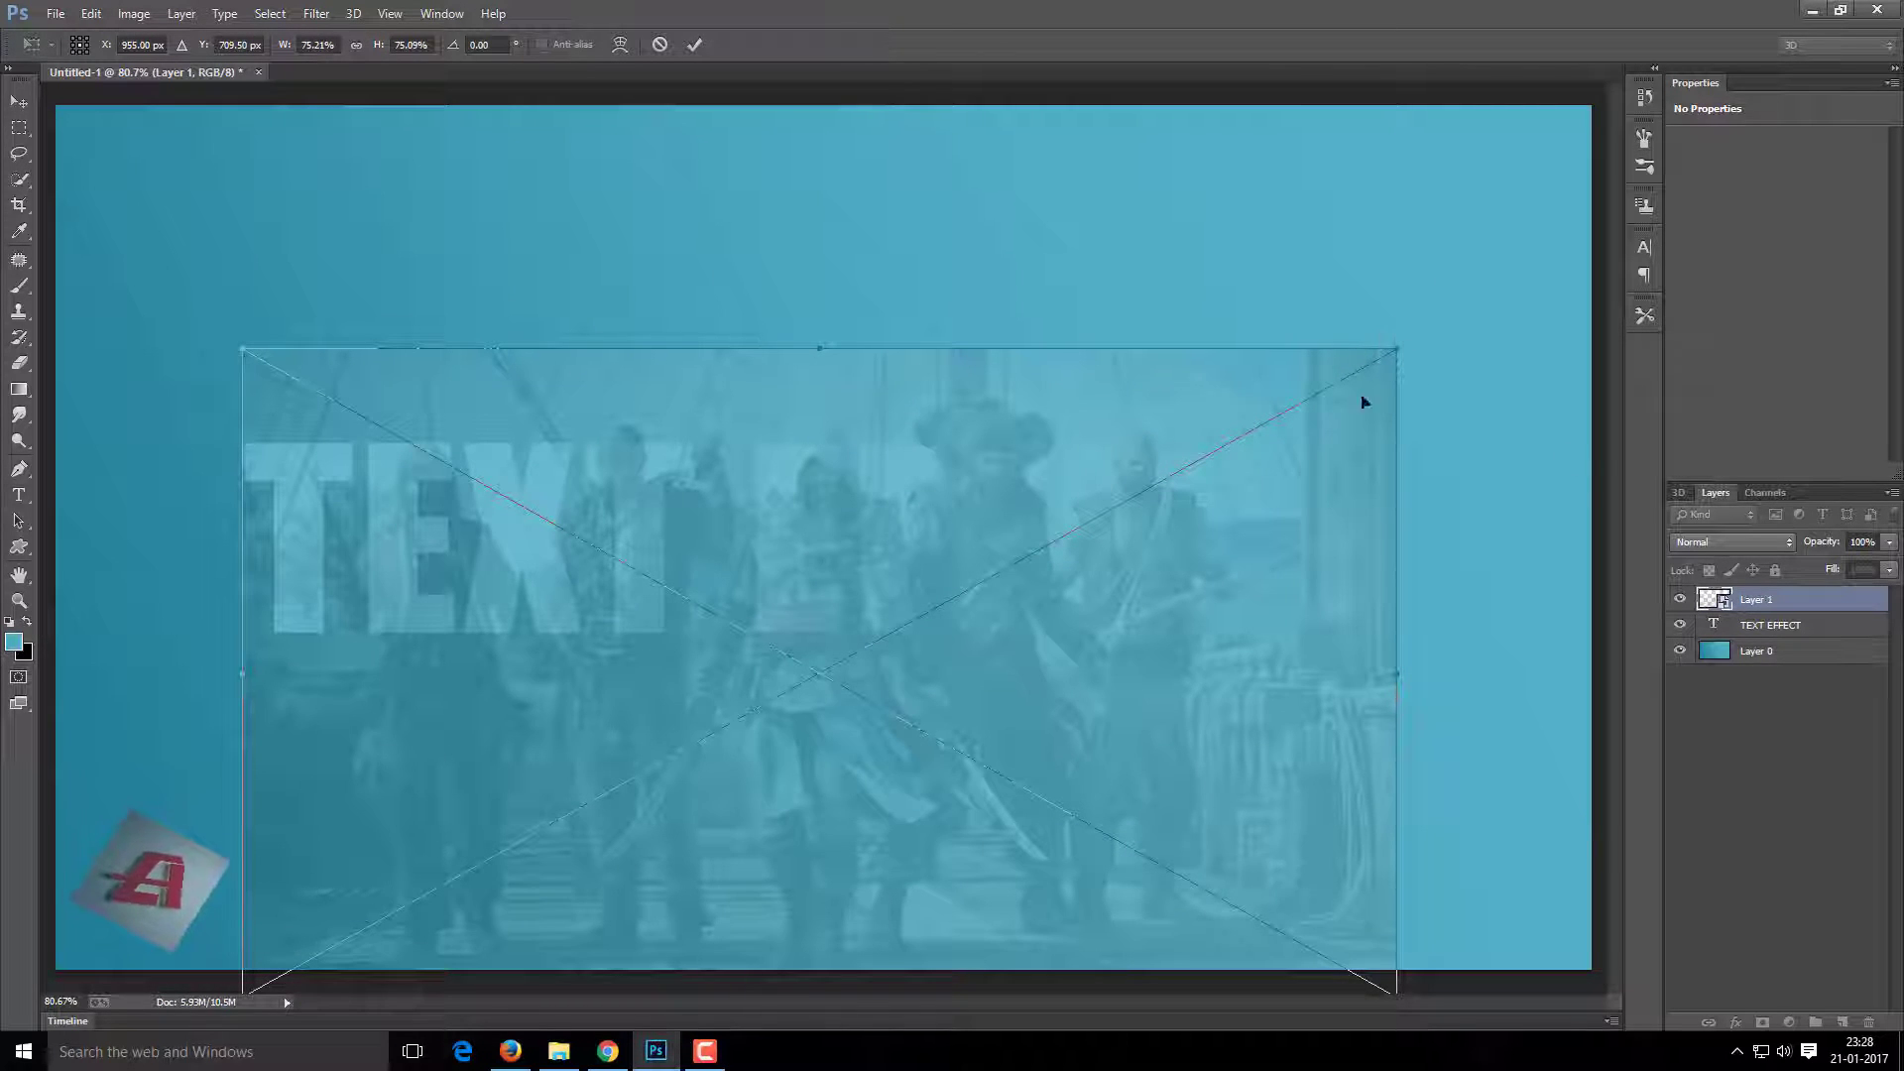
pyautogui.press('Return')
pyautogui.scroll(2, 869, 551)
# Duplicate the TEXT EFFECT layer, rasterize the copy and name it 'TEXT EFFECT Raster'.
pyautogui.scroll(1, 869, 551)
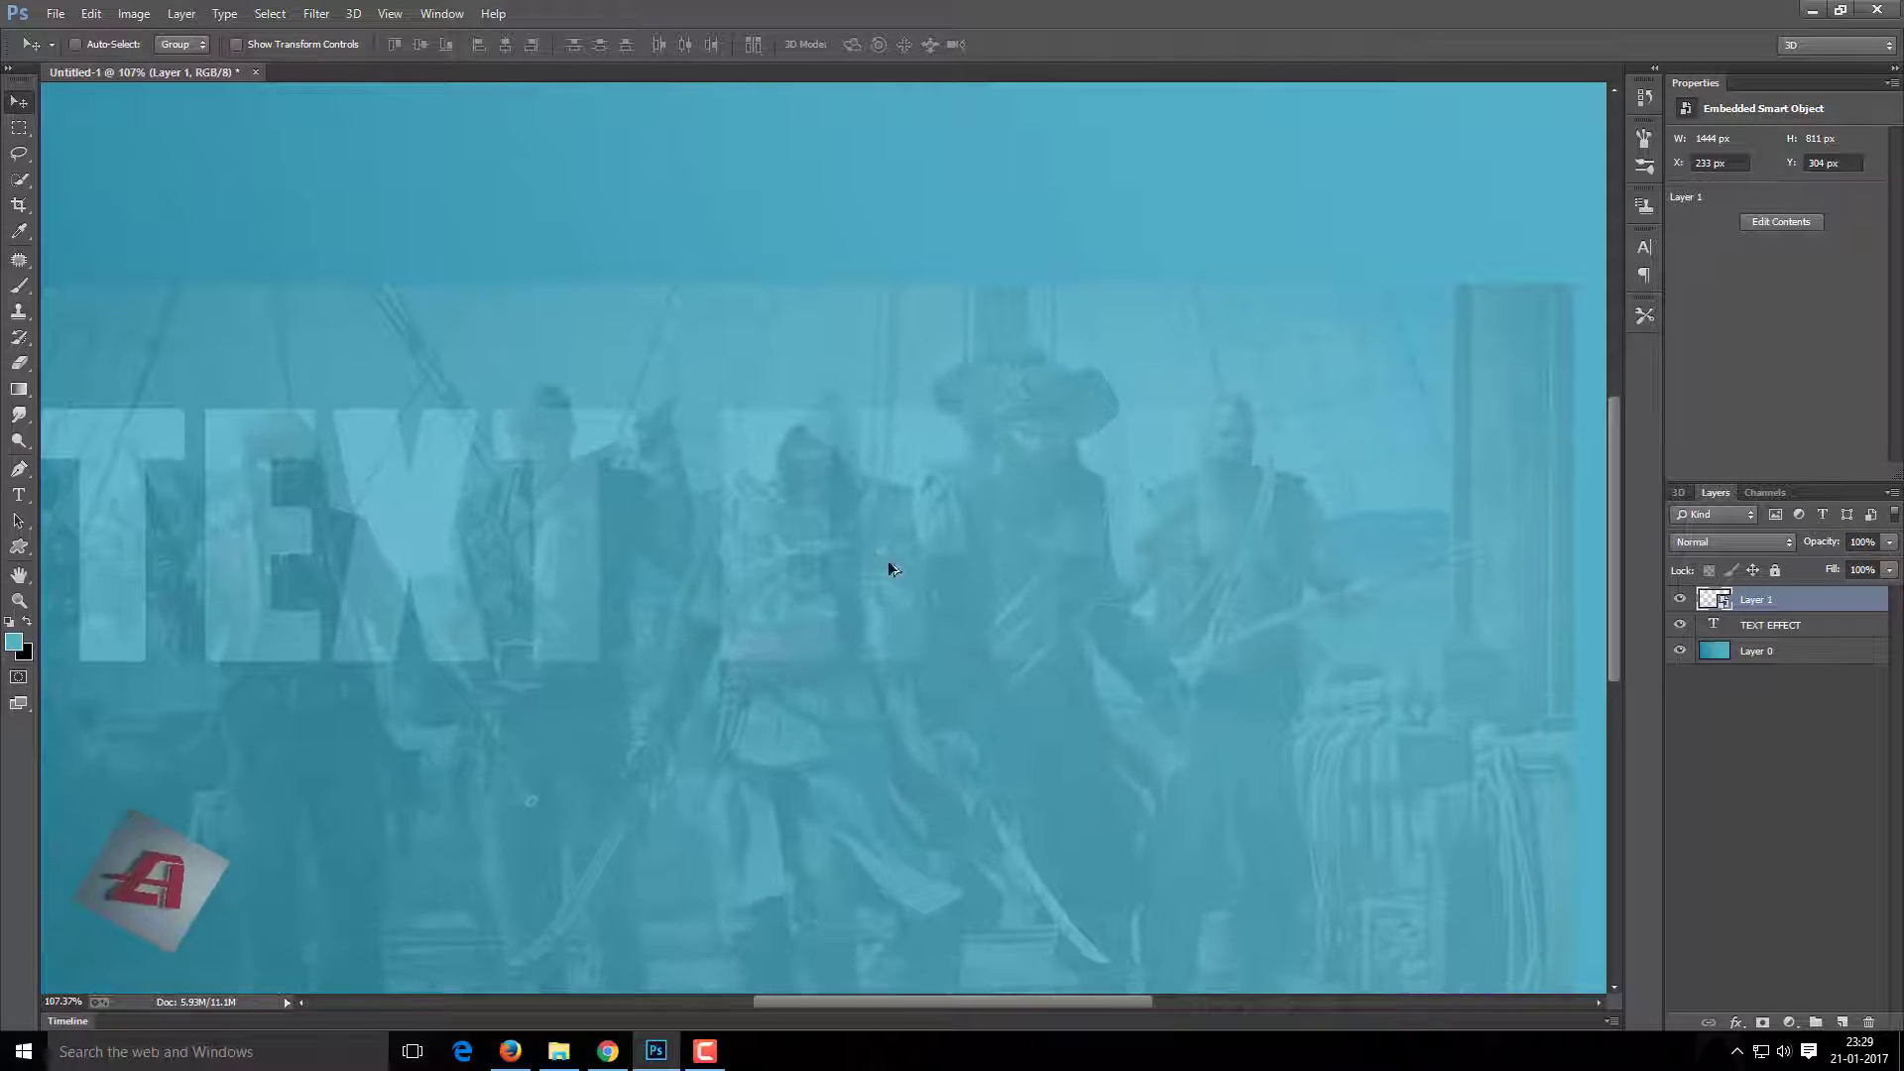
pyautogui.click(1827, 626)
pyautogui.hotkey('ctrl', 'j')
pyautogui.rightClick(1830, 627)
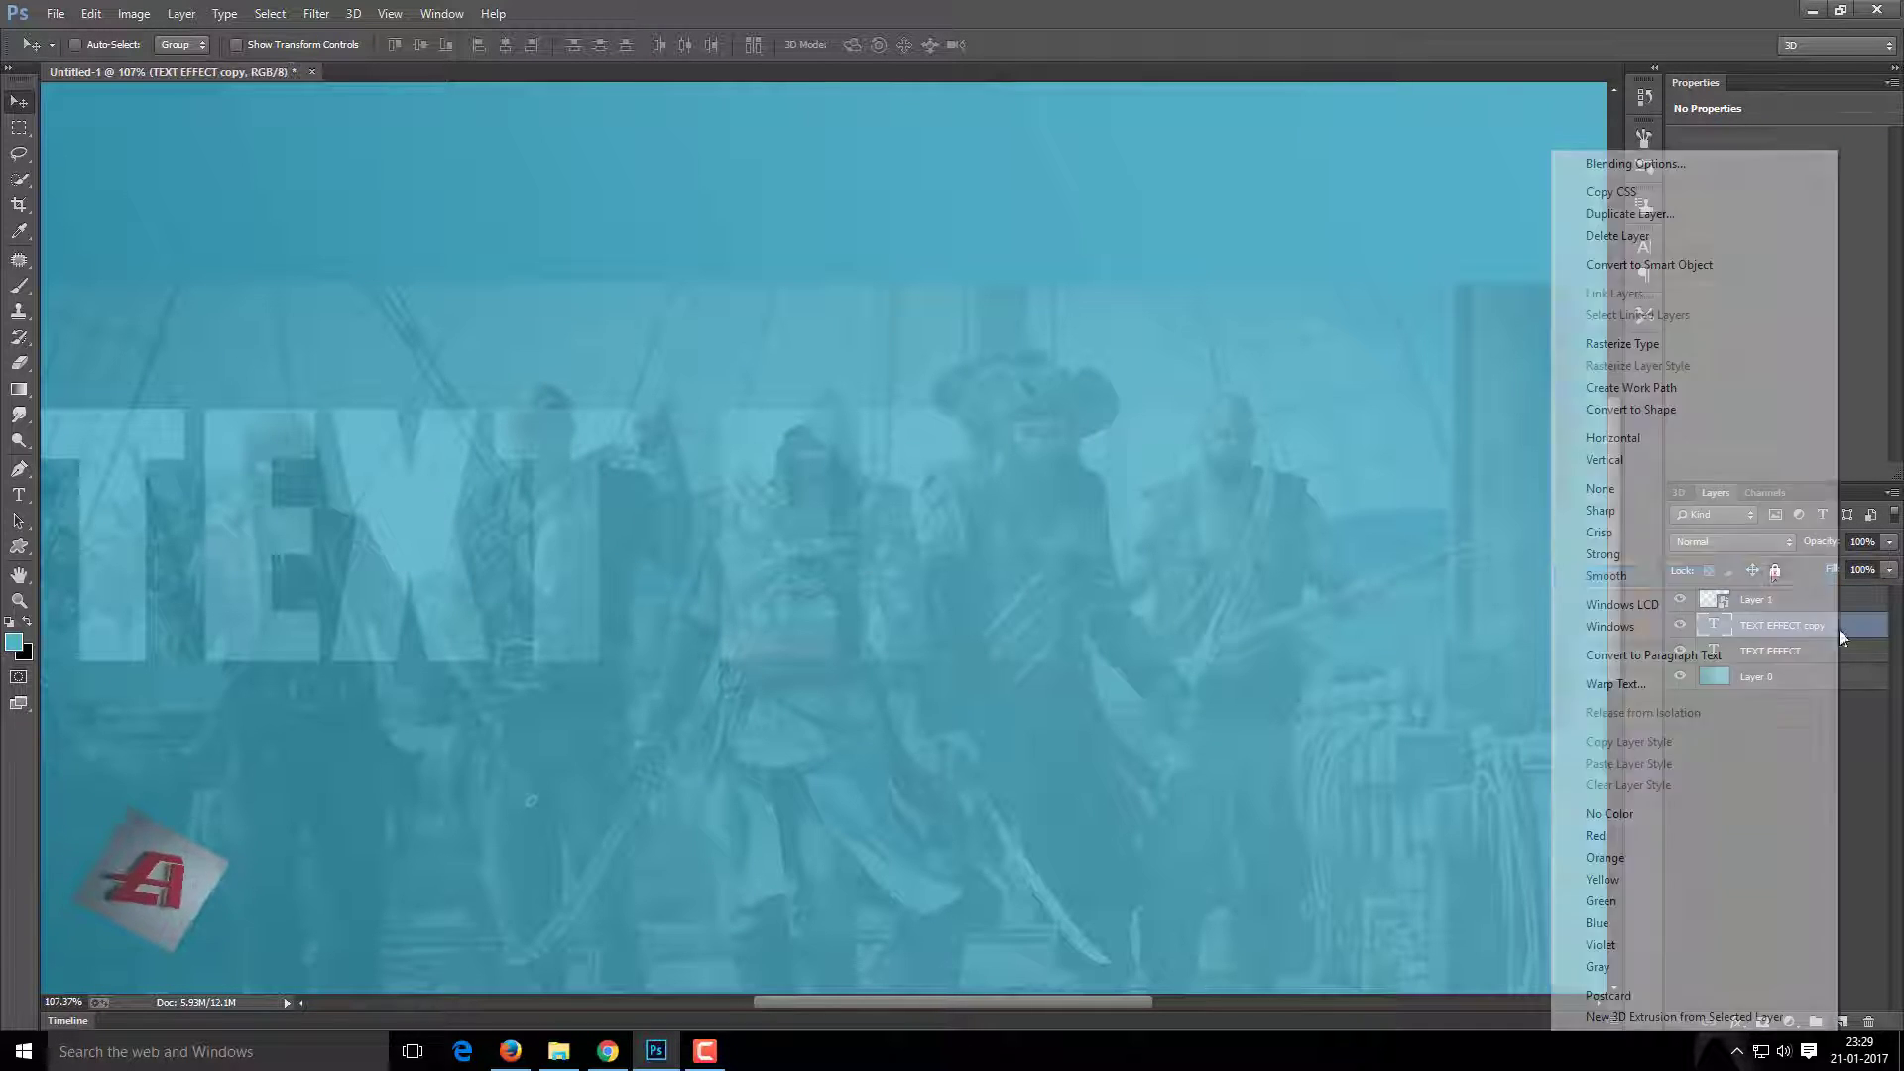
pyautogui.click(1647, 364)
pyautogui.click(1764, 631)
pyautogui.write('Raster')
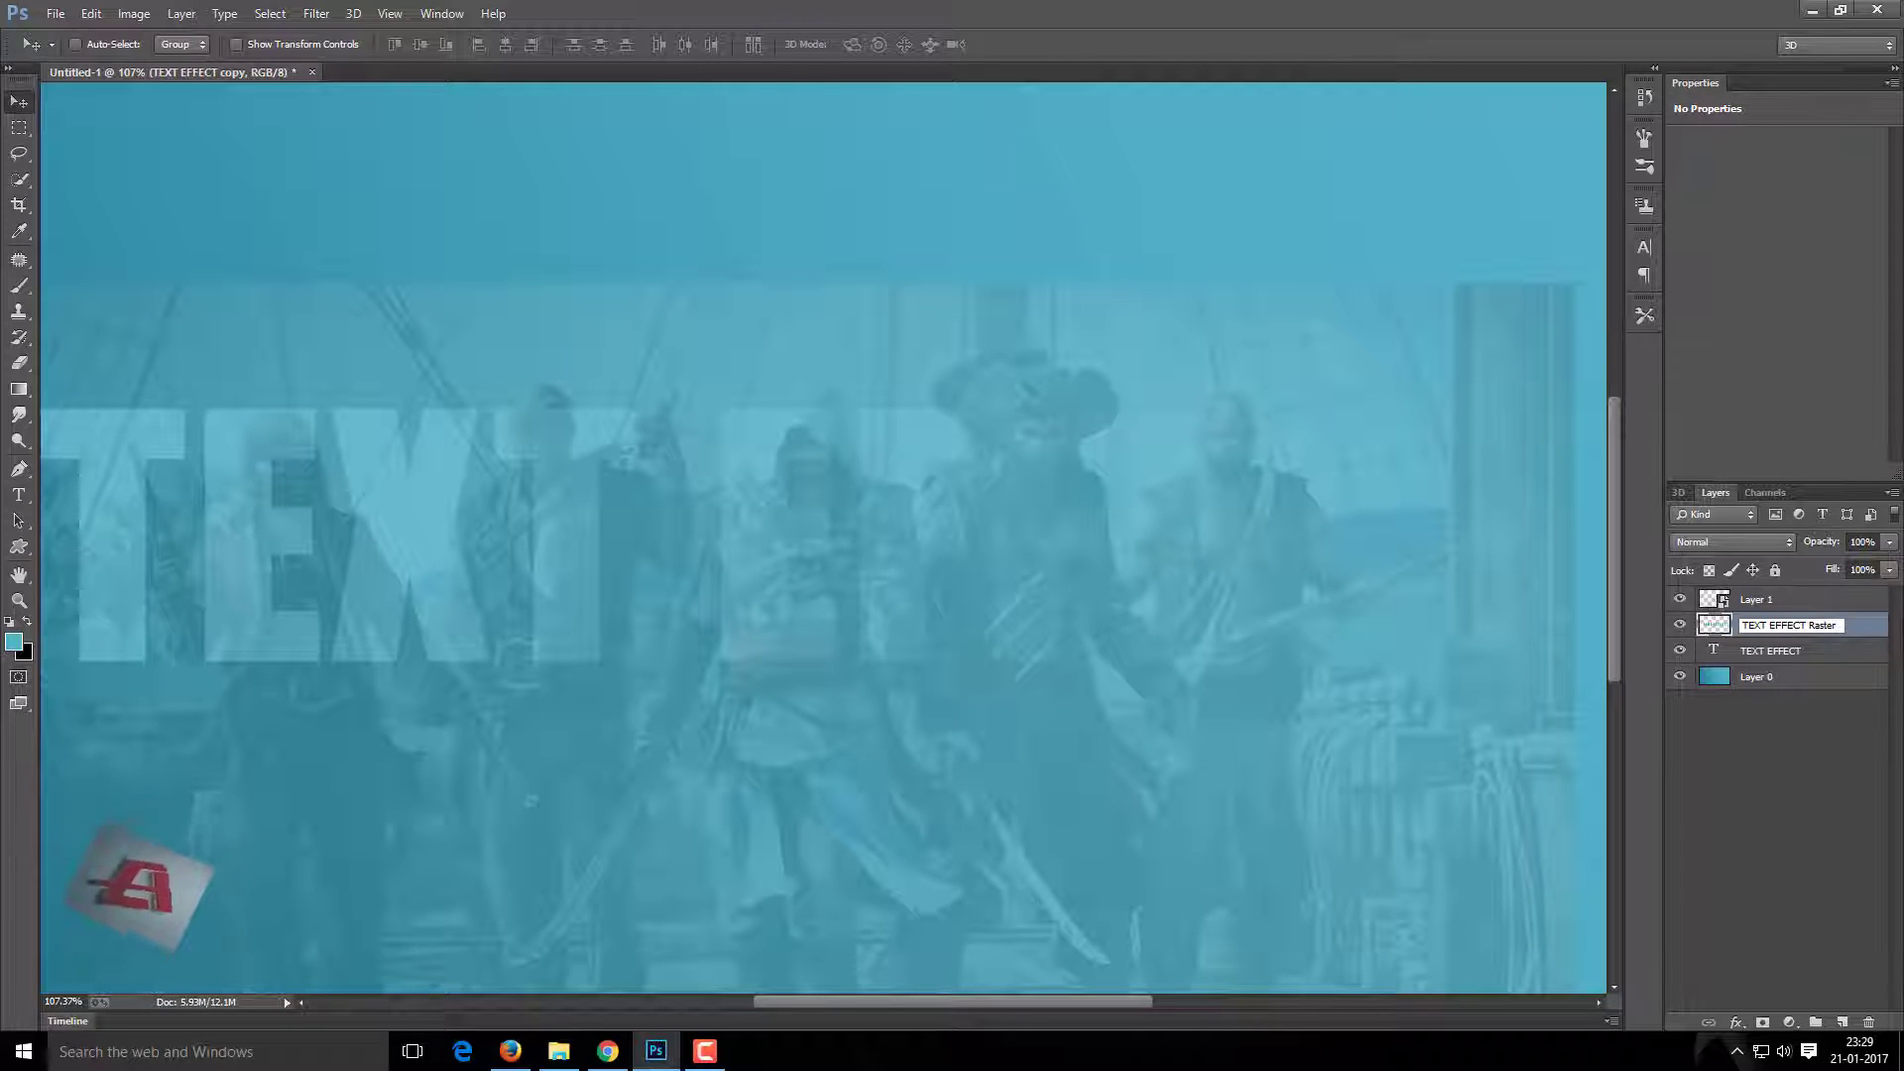
pyautogui.press('Return')
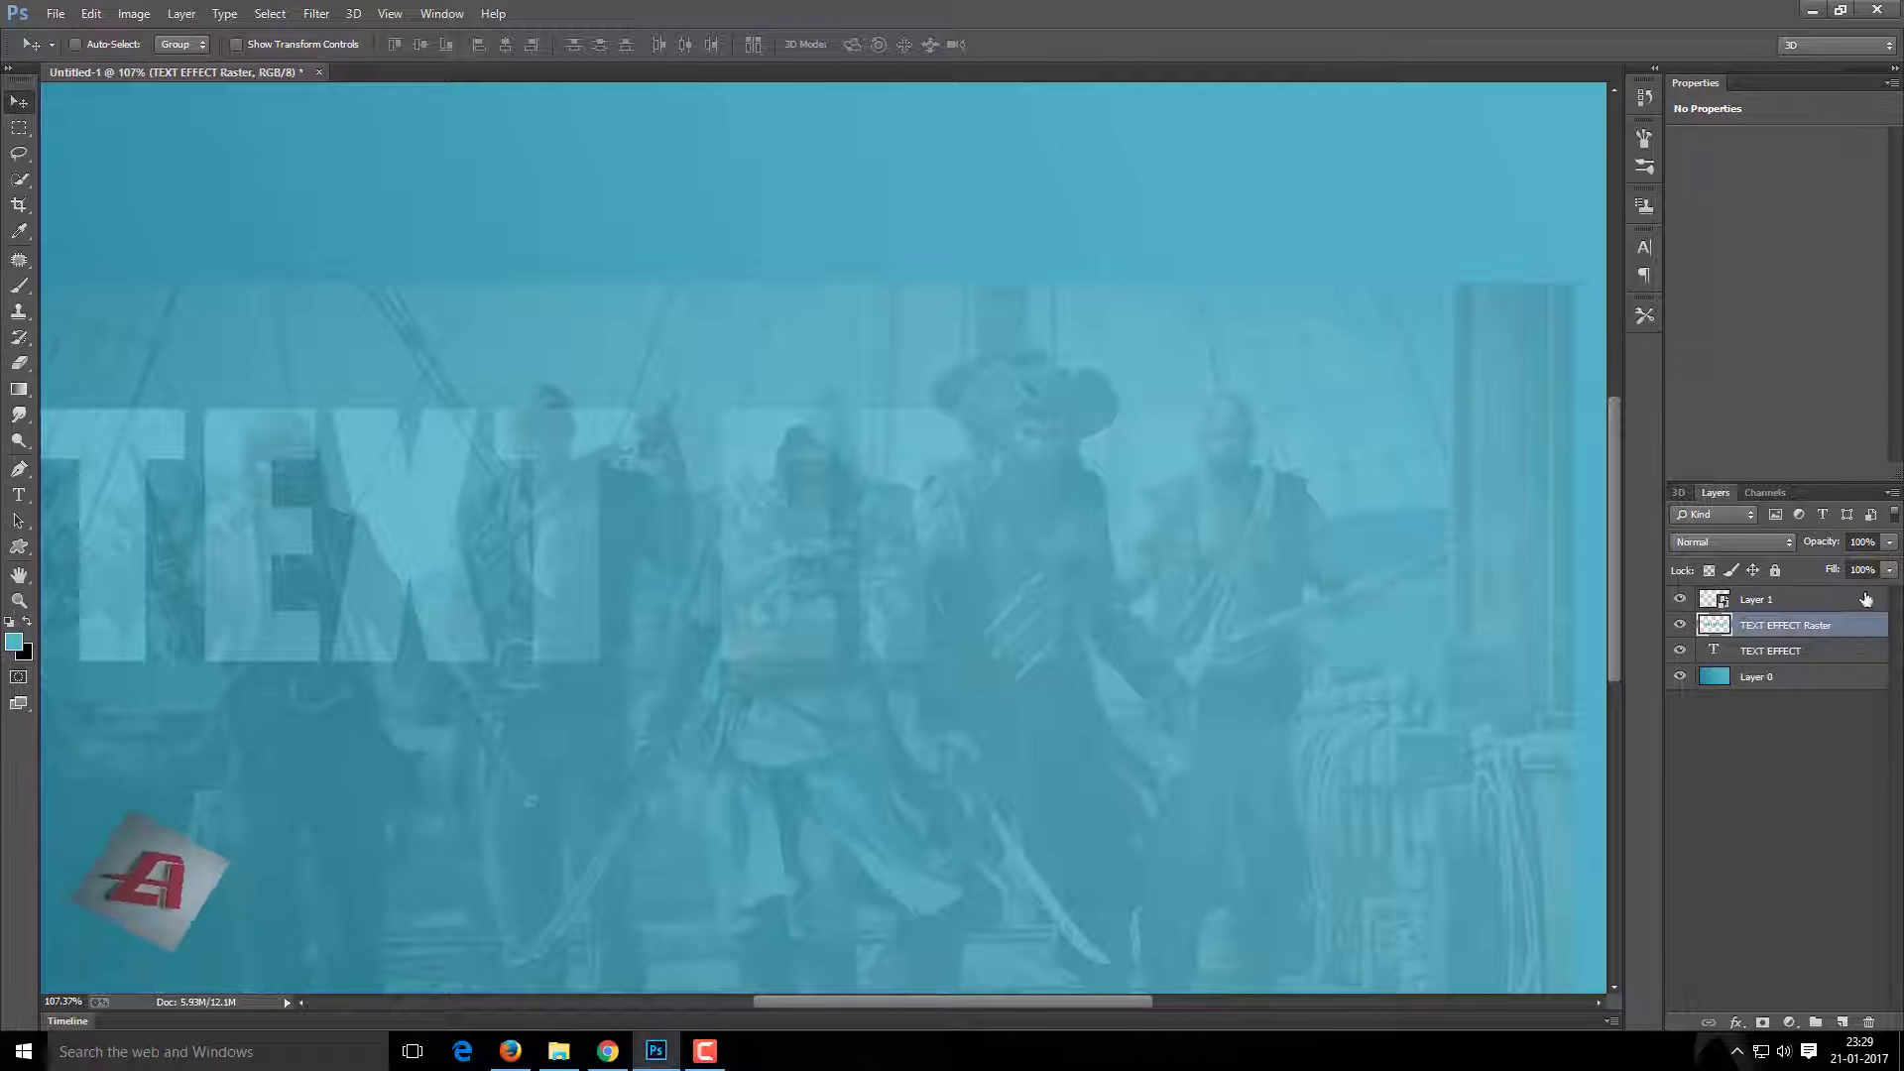
pyautogui.keyDown('alt'); pyautogui.click(1746, 611); pyautogui.keyUp('alt')
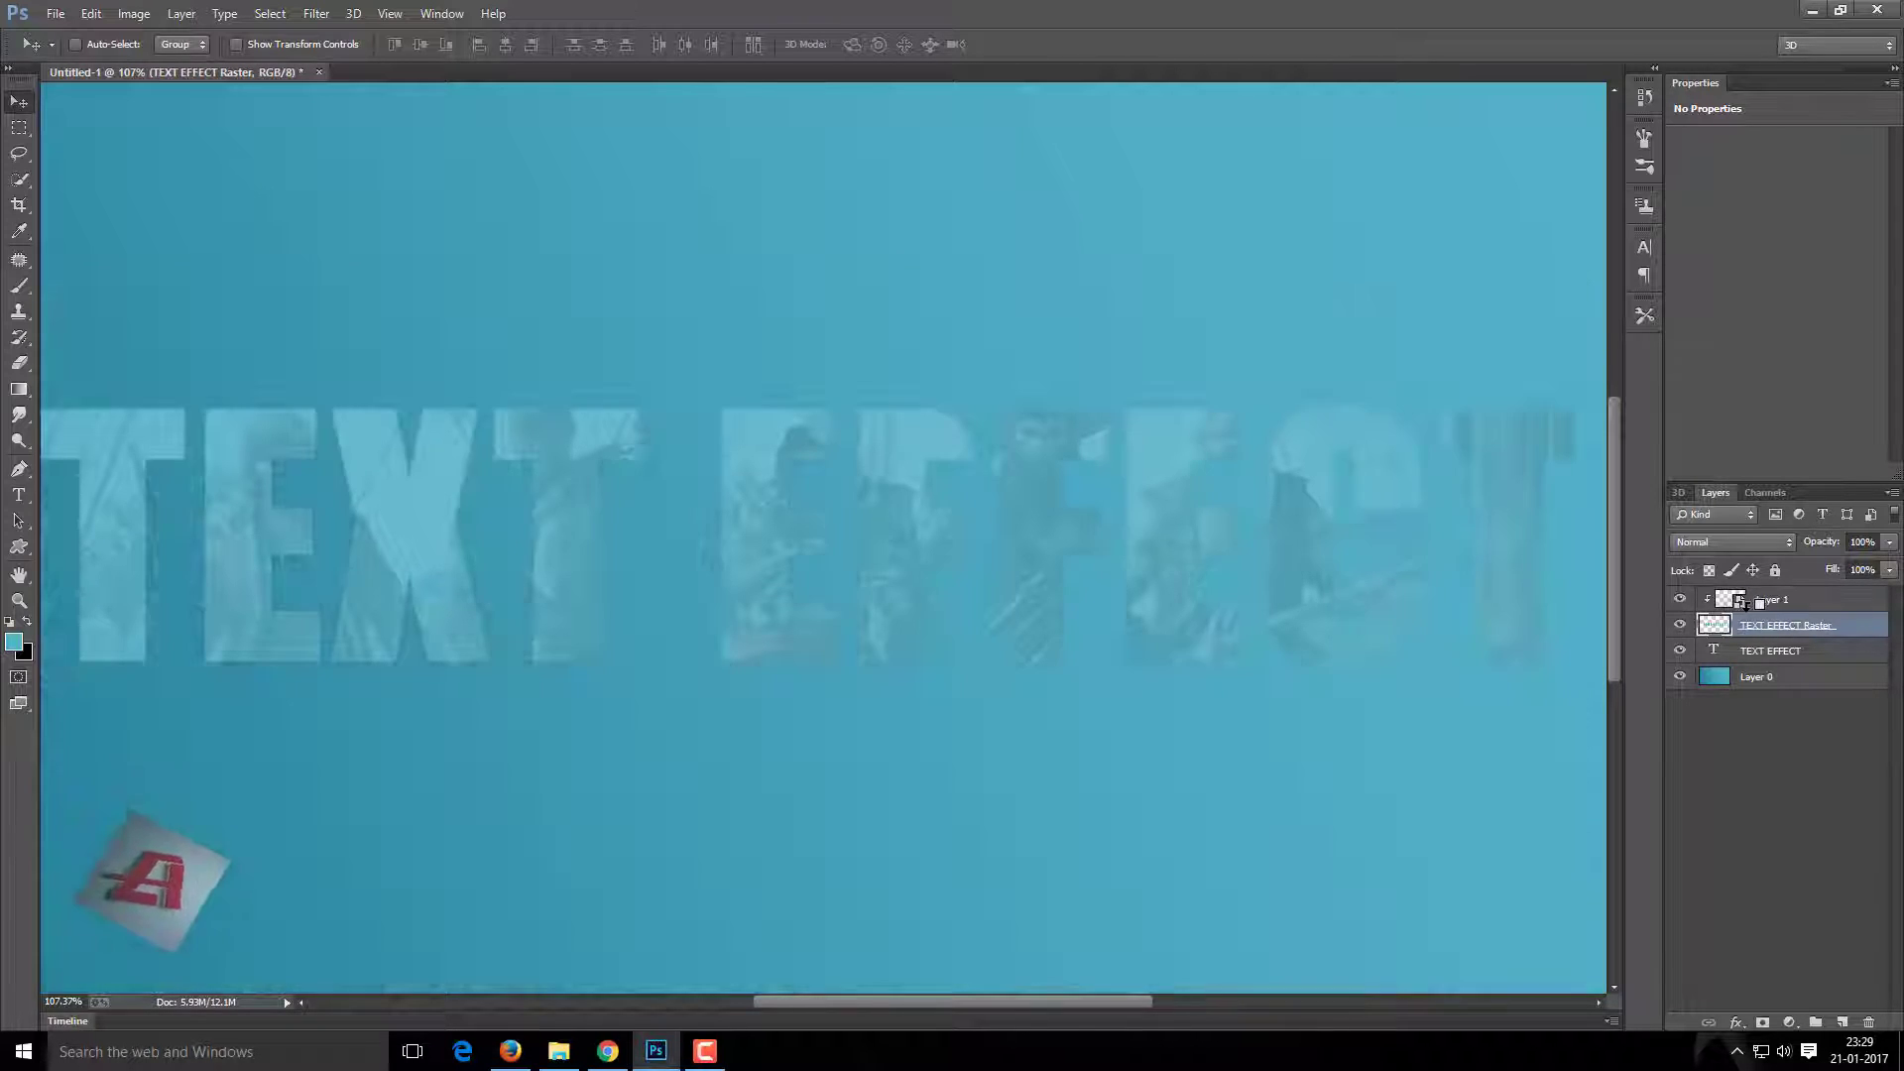
pyautogui.hotkey('ctrl', 'alt', 'g')
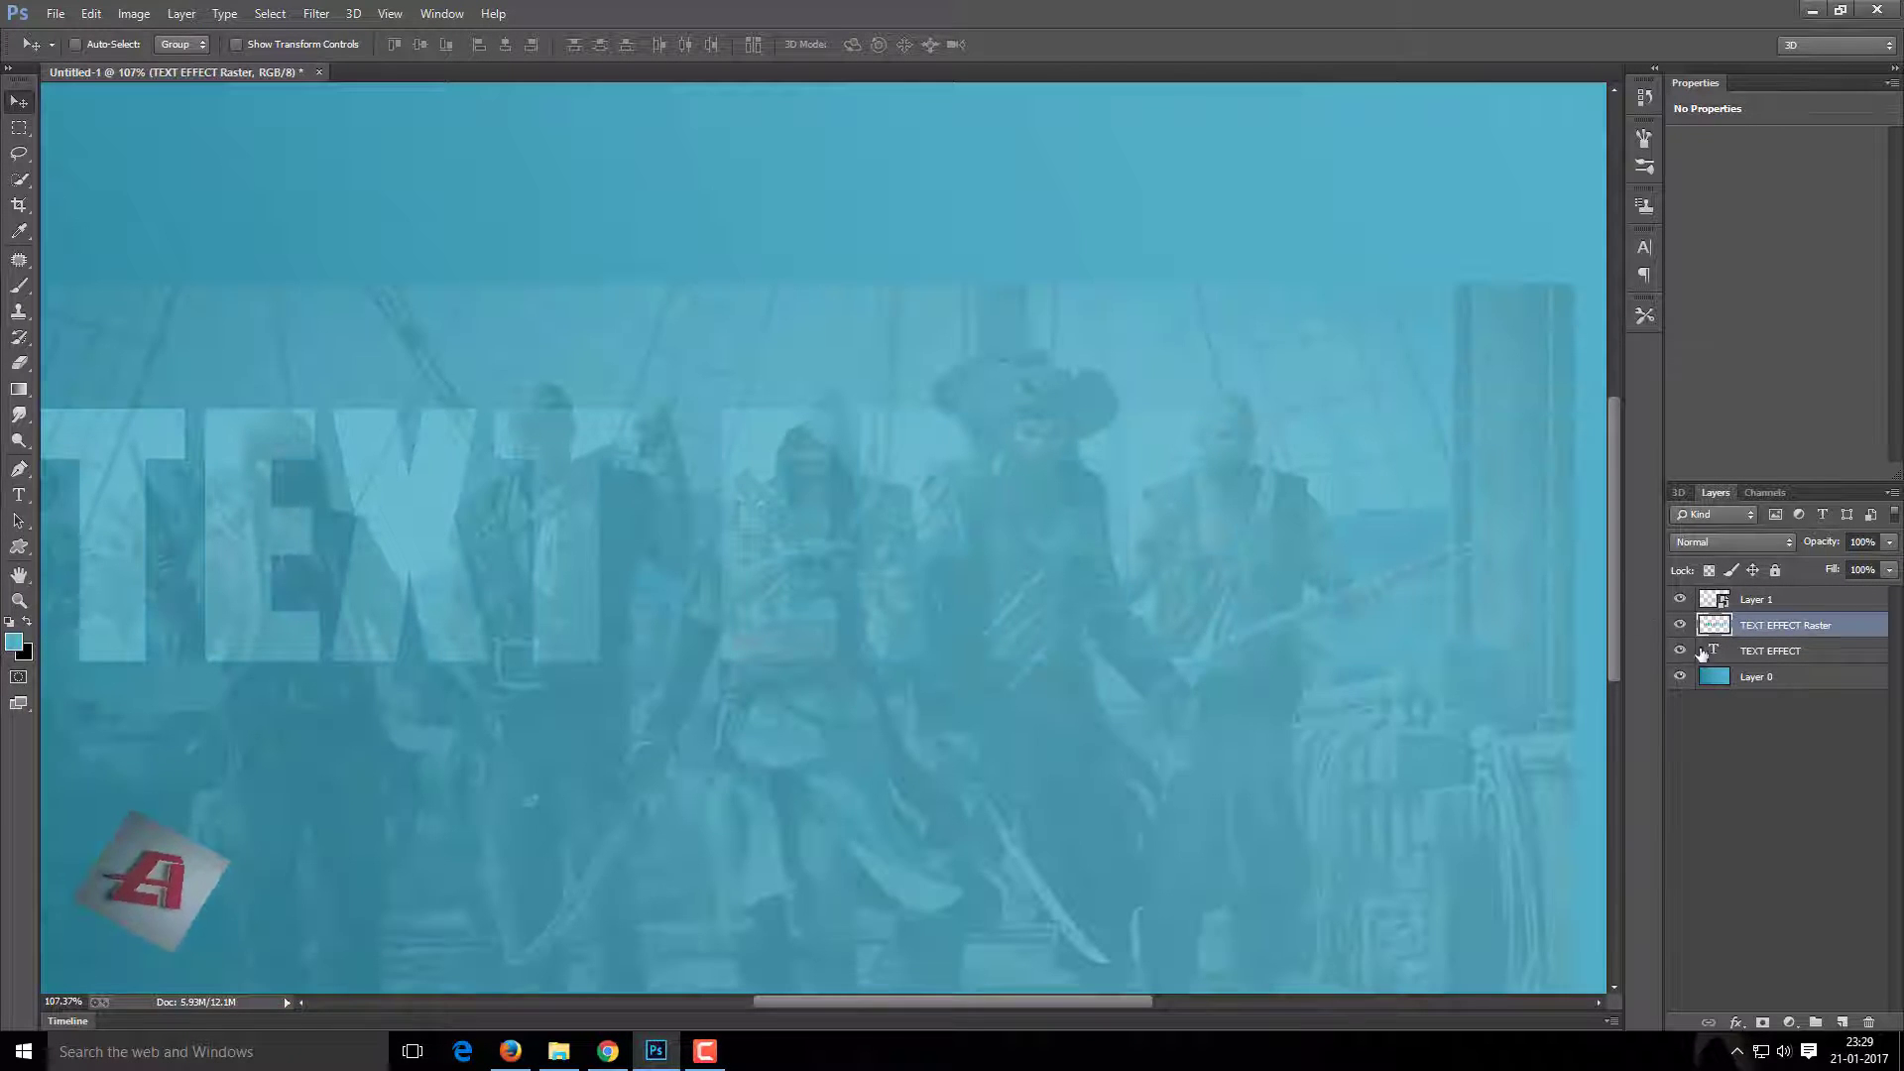
# Add a layer mask to TEXT EFFECT Raster and clip the pirate photo inside the letters.
pyautogui.click(1763, 1023)
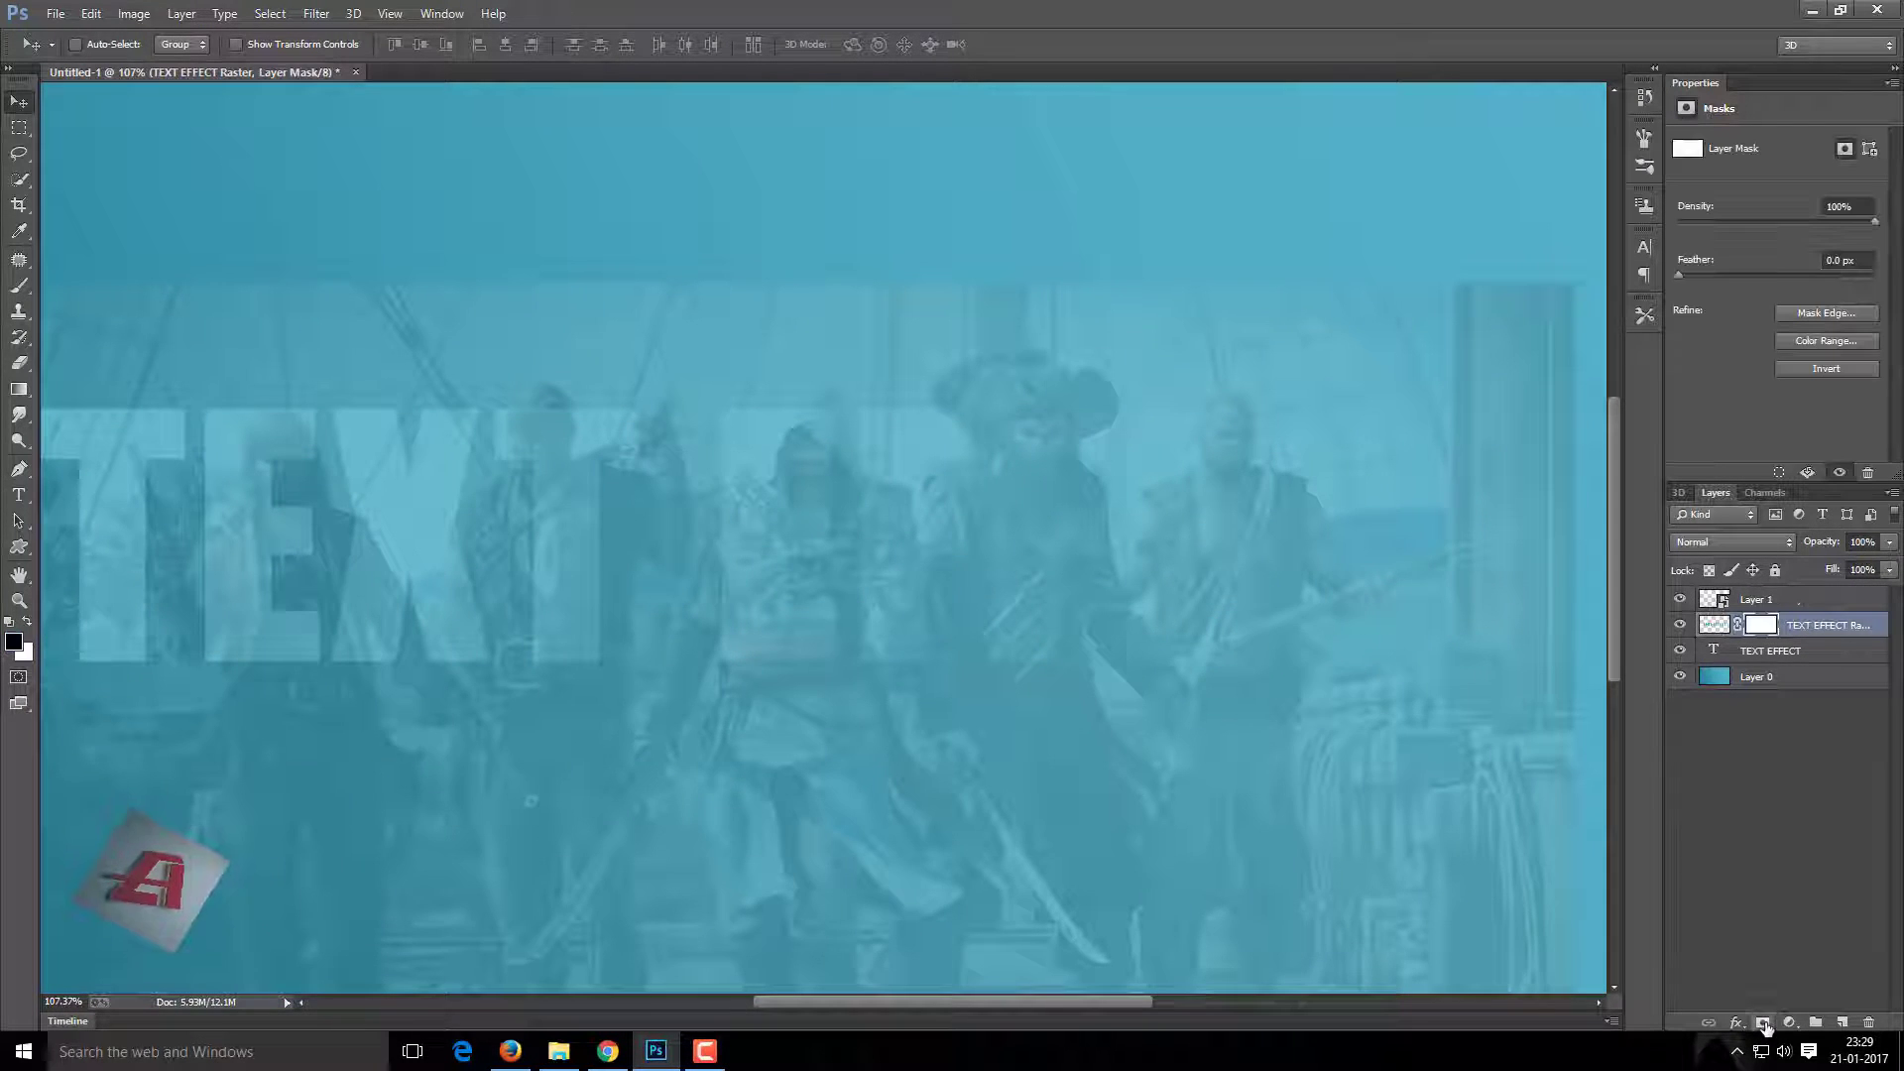
pyautogui.keyDown('alt'); pyautogui.click(1751, 609); pyautogui.keyUp('alt')
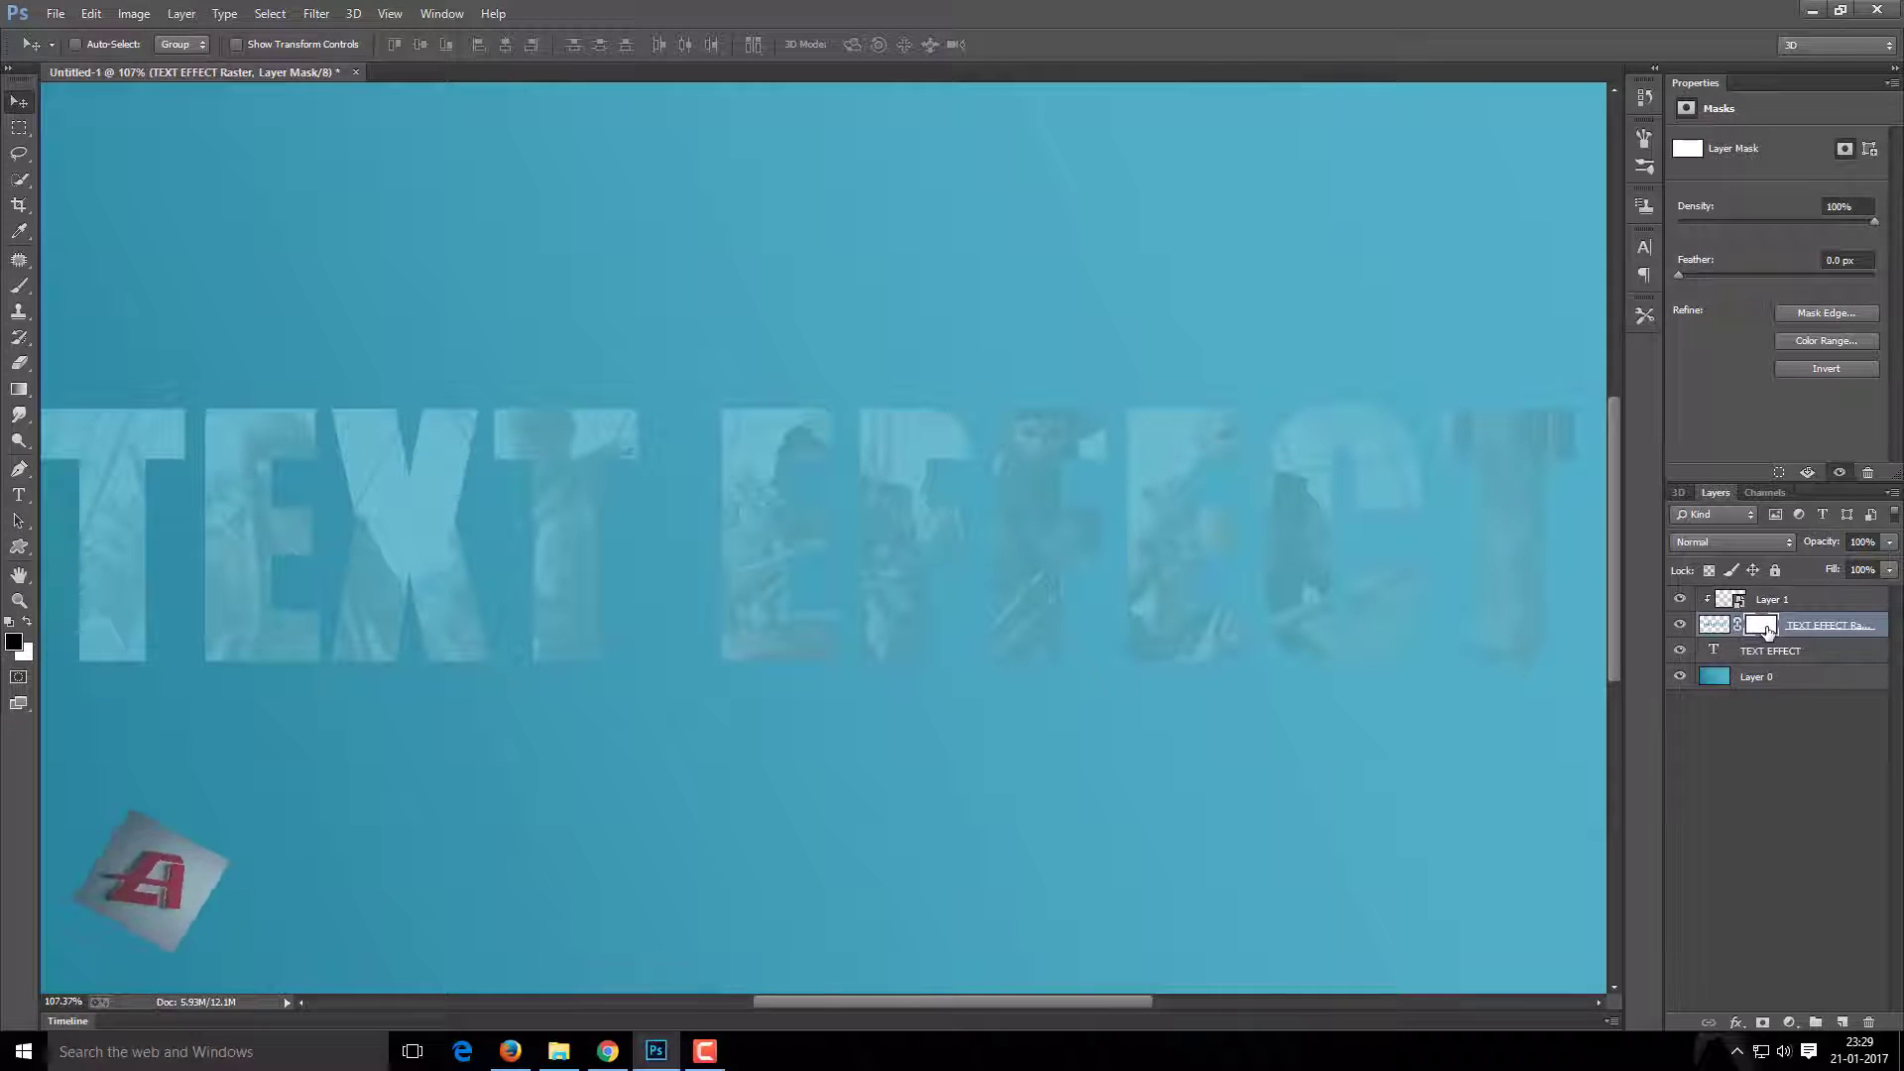
pyautogui.keyDown('ctrl'); pyautogui.click(1716, 653); pyautogui.keyUp('ctrl')
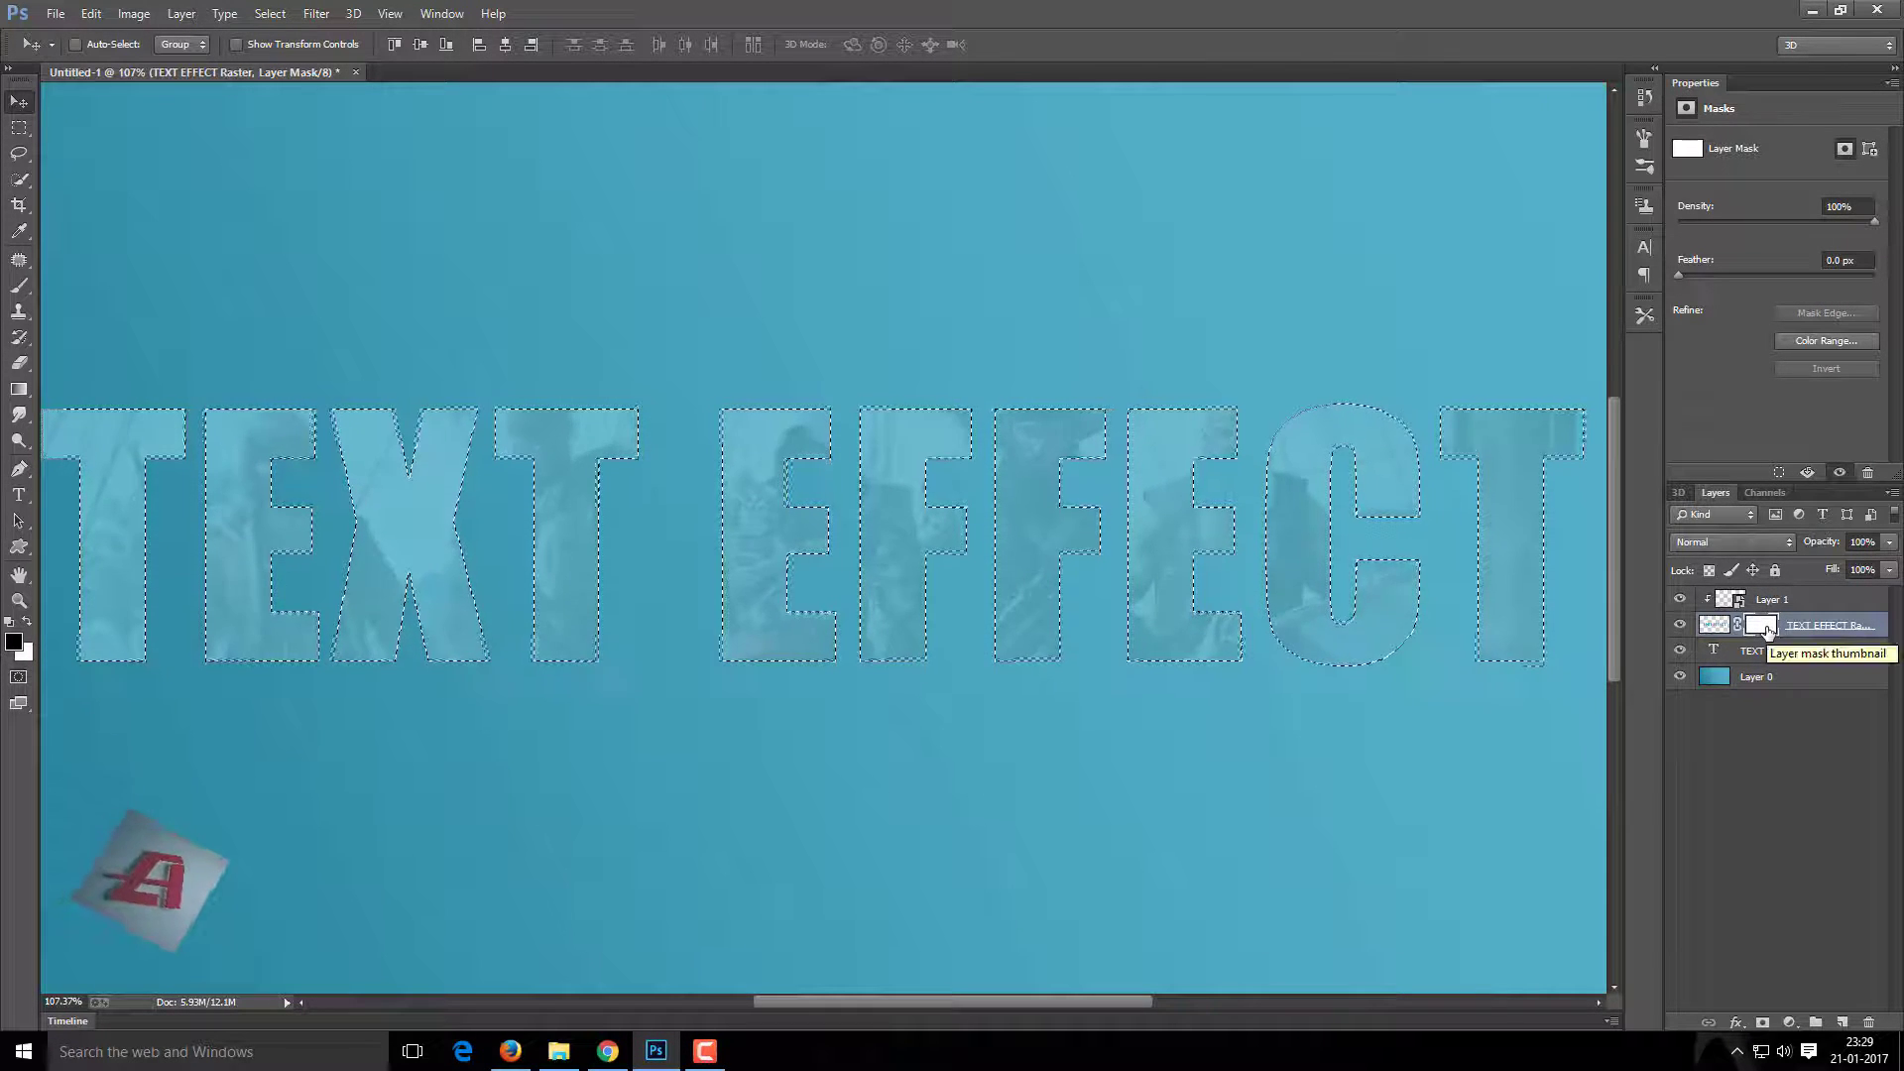
pyautogui.hotkey('alt', 'BackSpace')
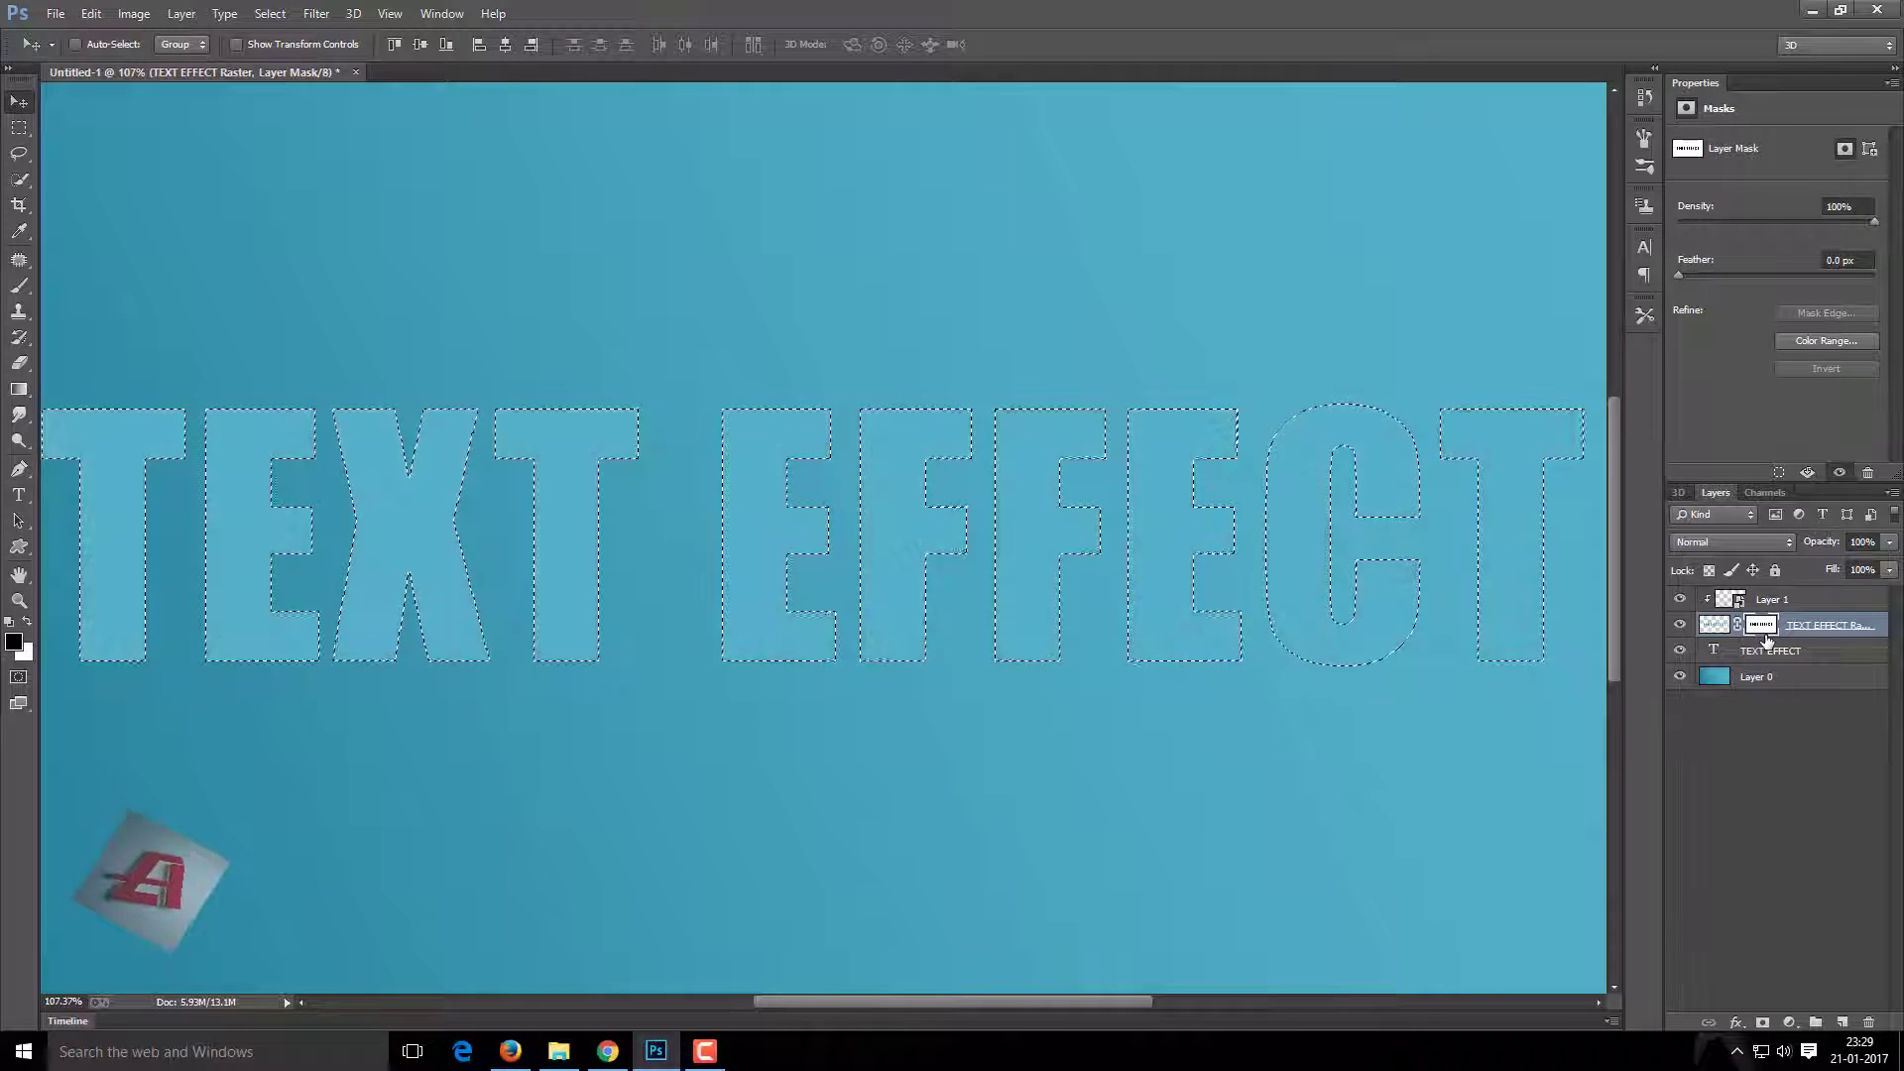
pyautogui.hotkey('ctrl', 'z')
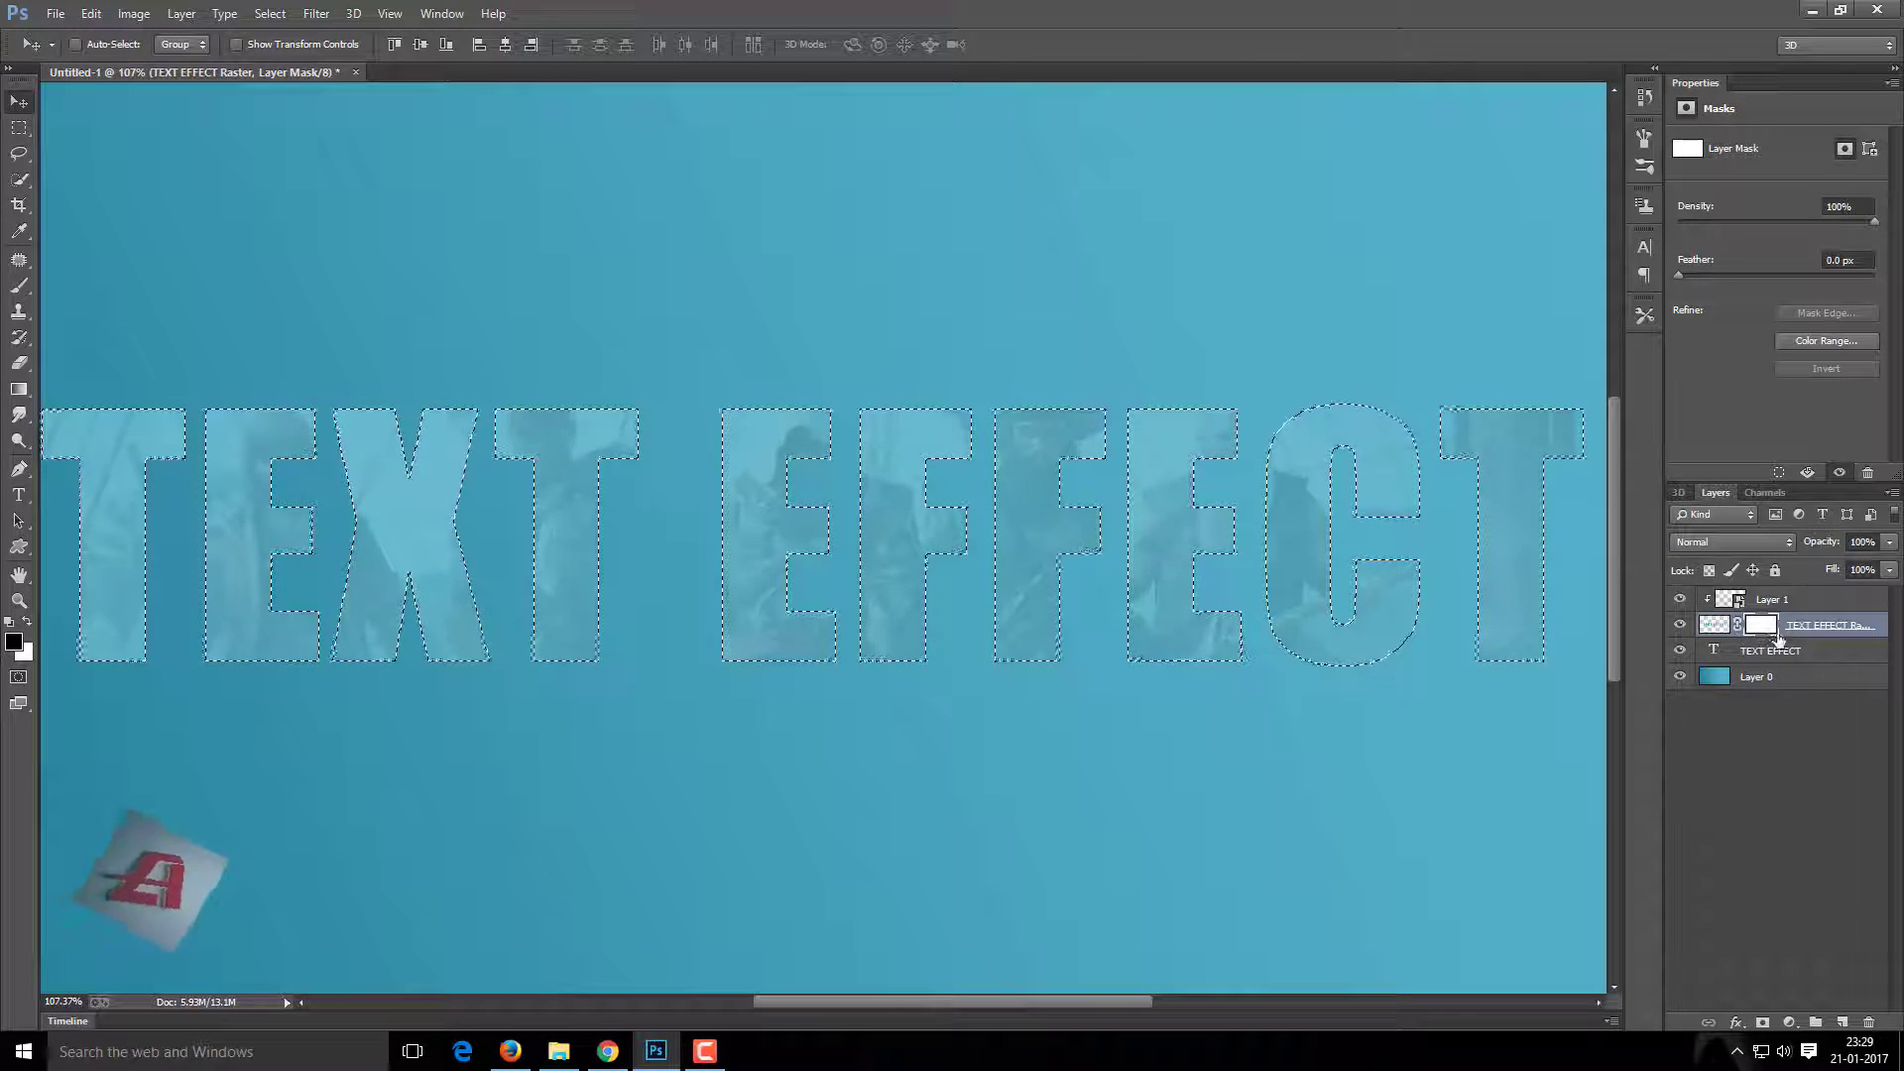
pyautogui.hotkey('ctrl', 'd')
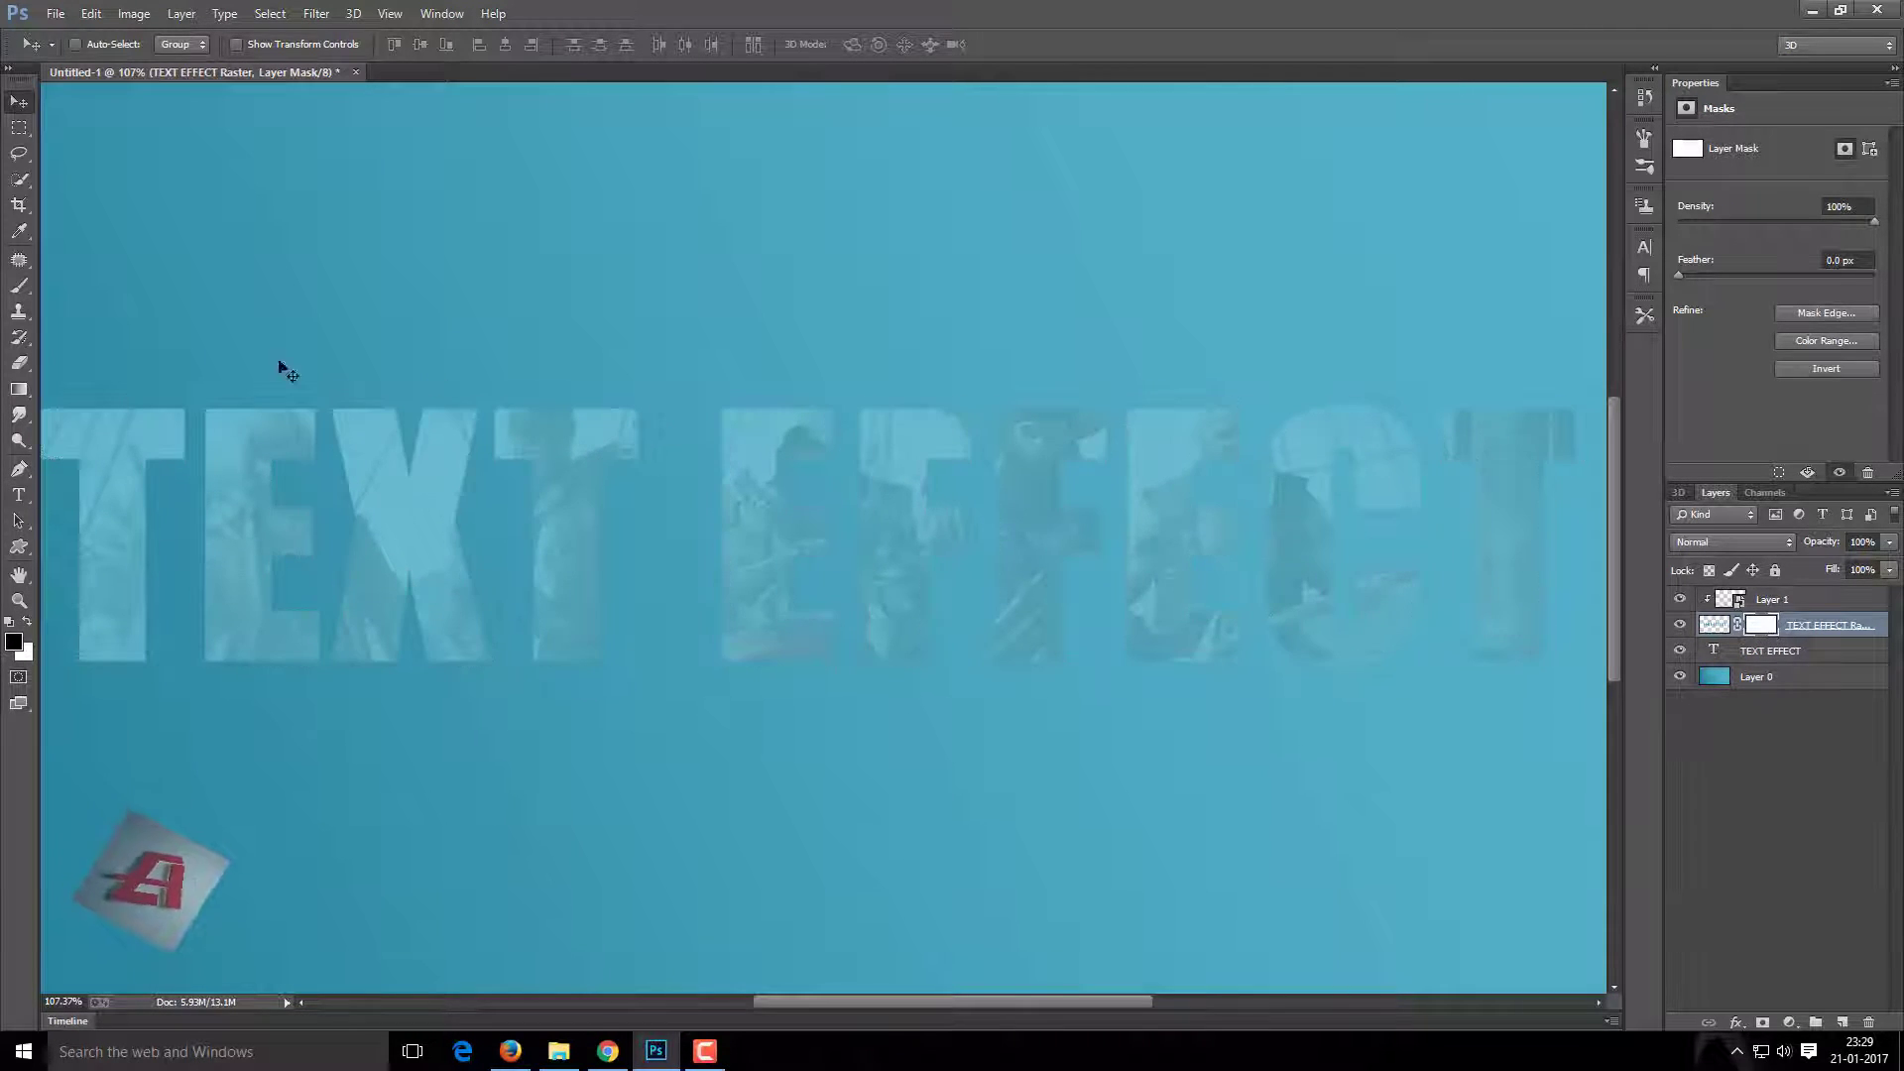
# Pick the Brush tool, select the pirate photo layer, and fit the document on screen.
pyautogui.click(27, 287)
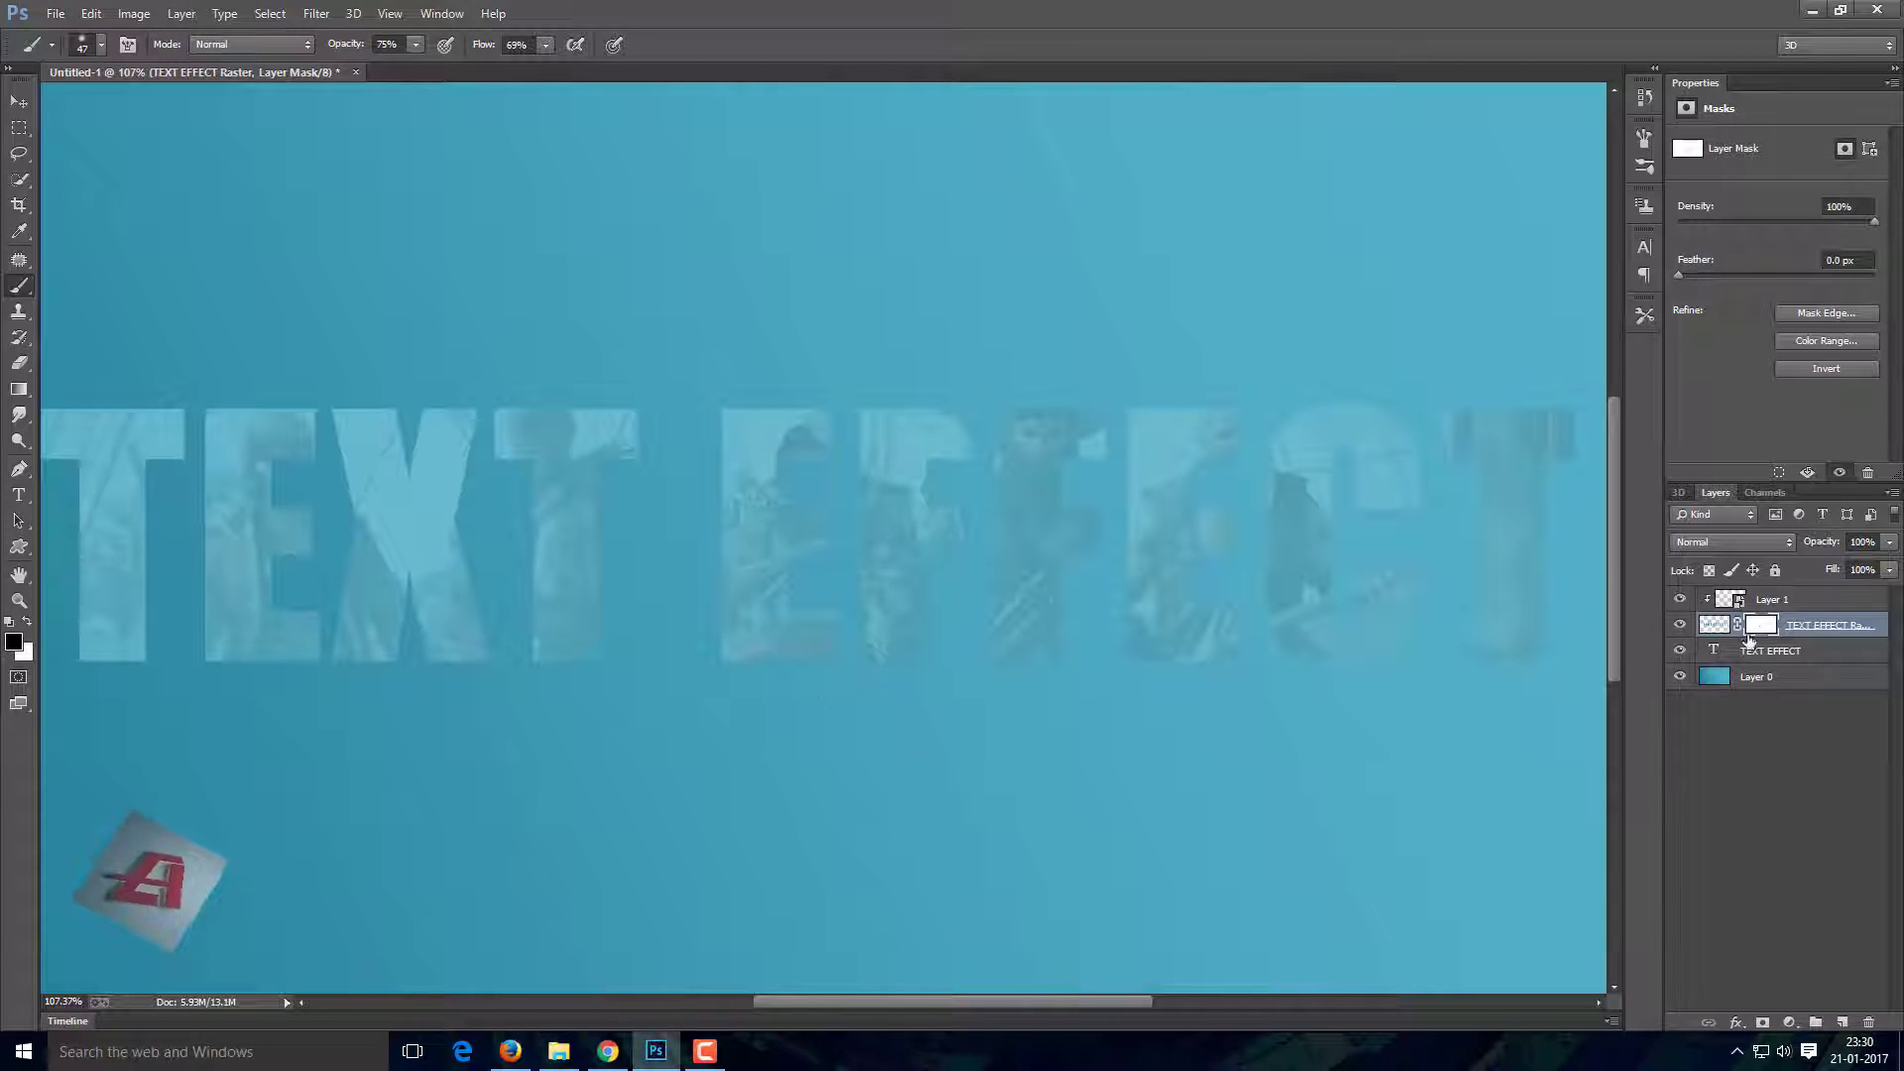
pyautogui.click(1812, 599)
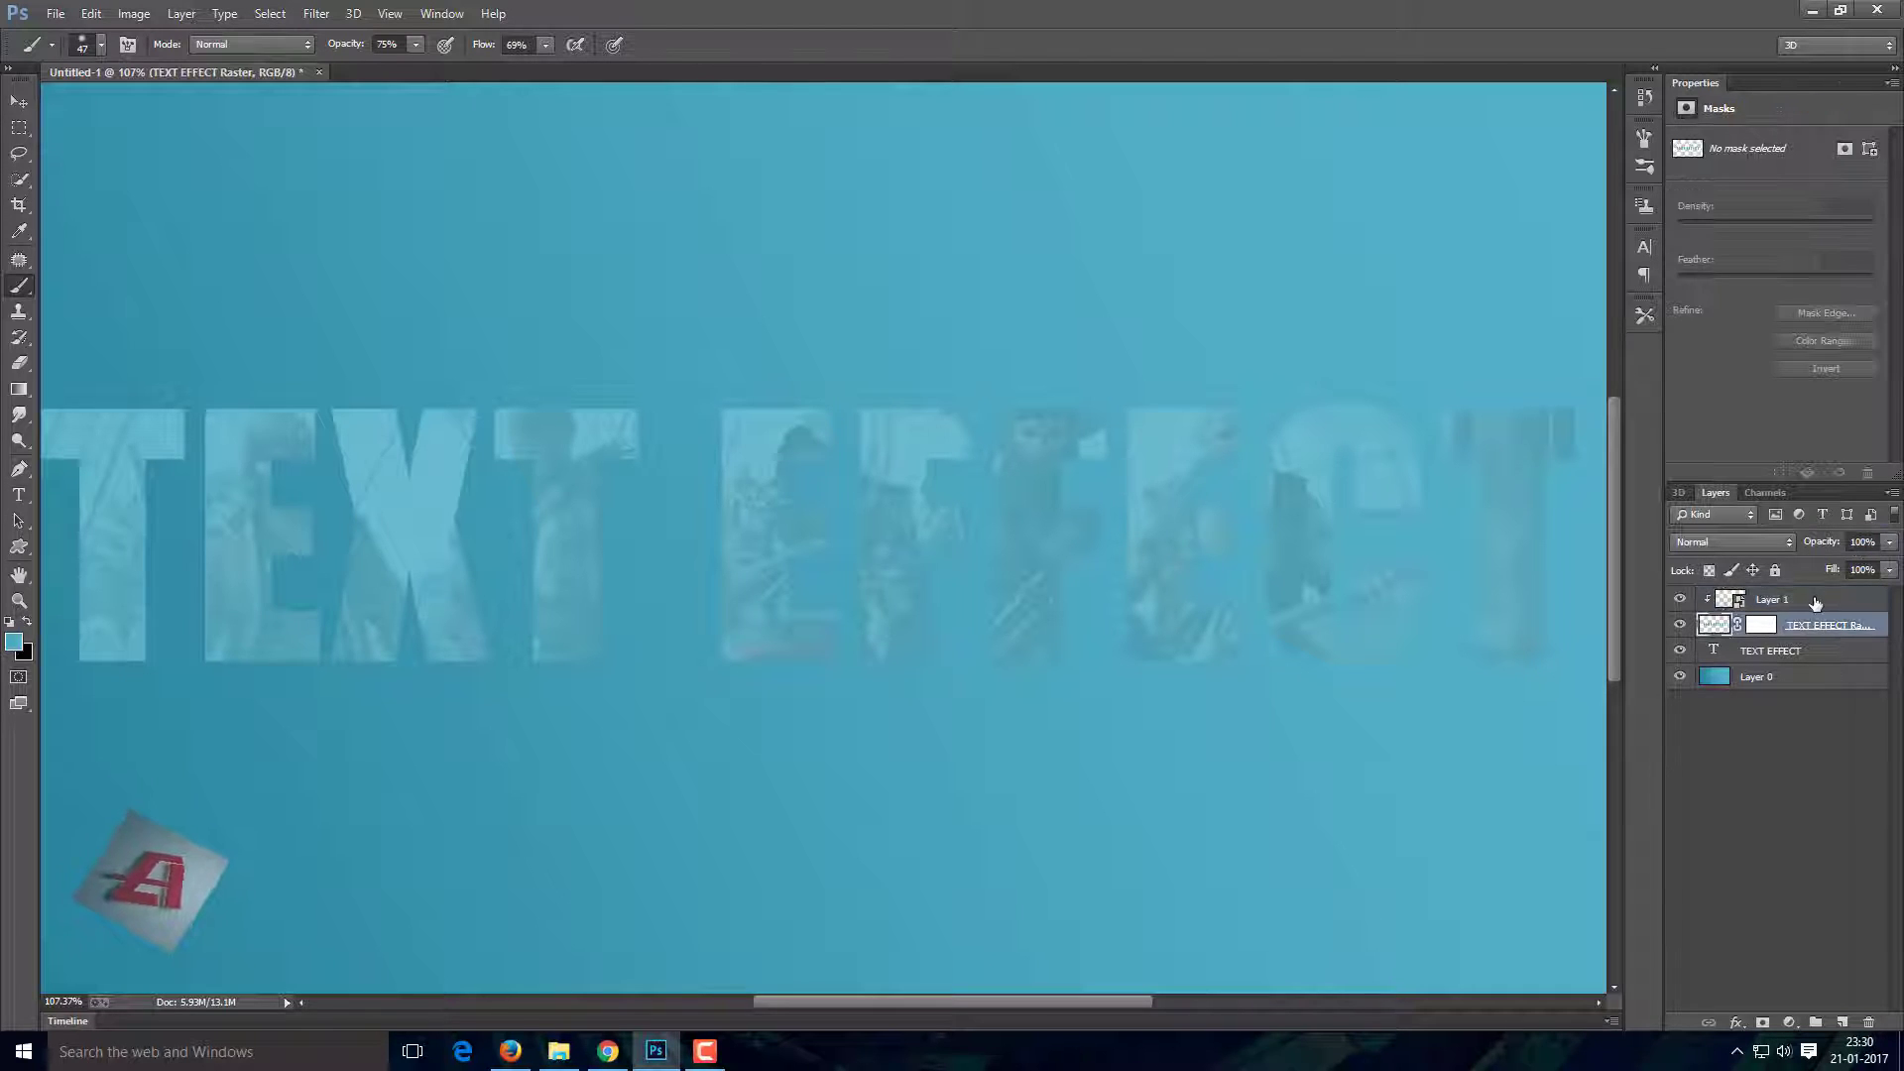
pyautogui.hotkey('ctrl', '0')
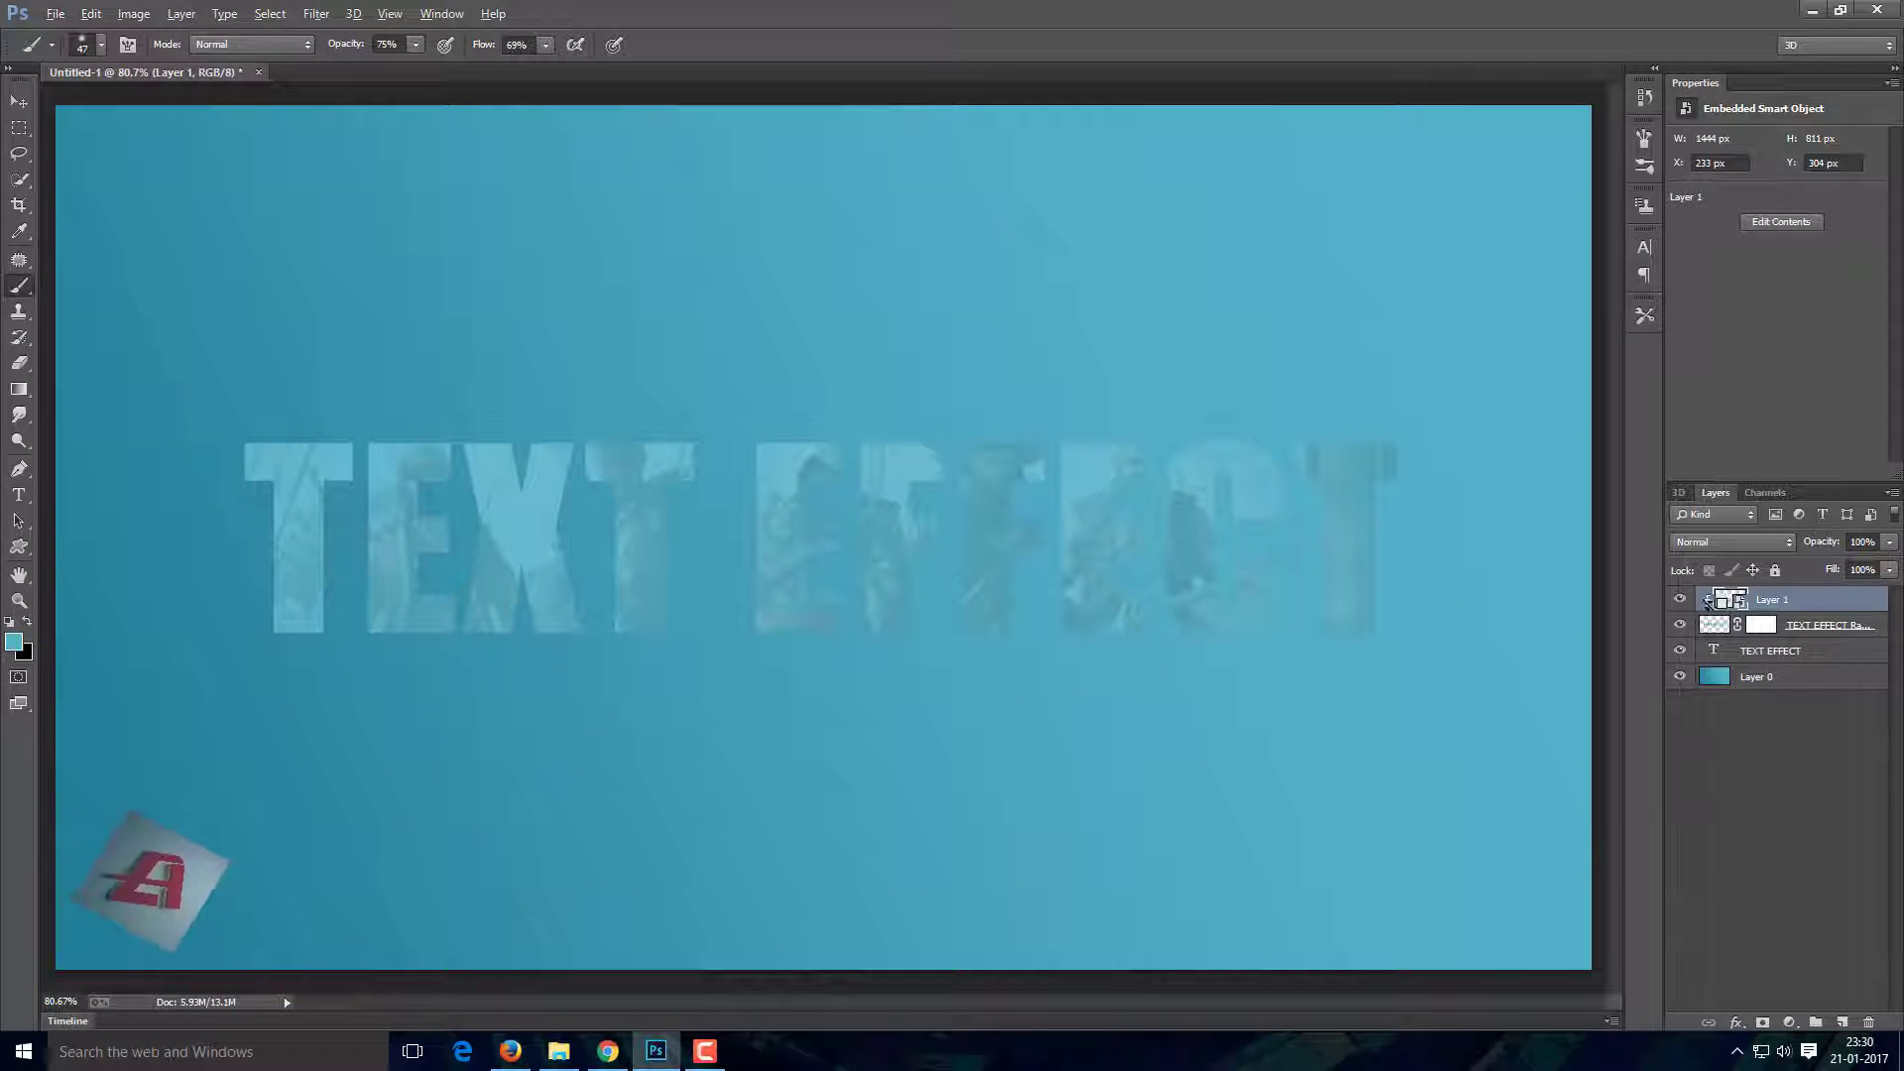
# Raise the pirate smart object's contents to 100% opacity and save the .psb.
pyautogui.keyDown('alt'); pyautogui.click(1726, 600); pyautogui.keyUp('alt')
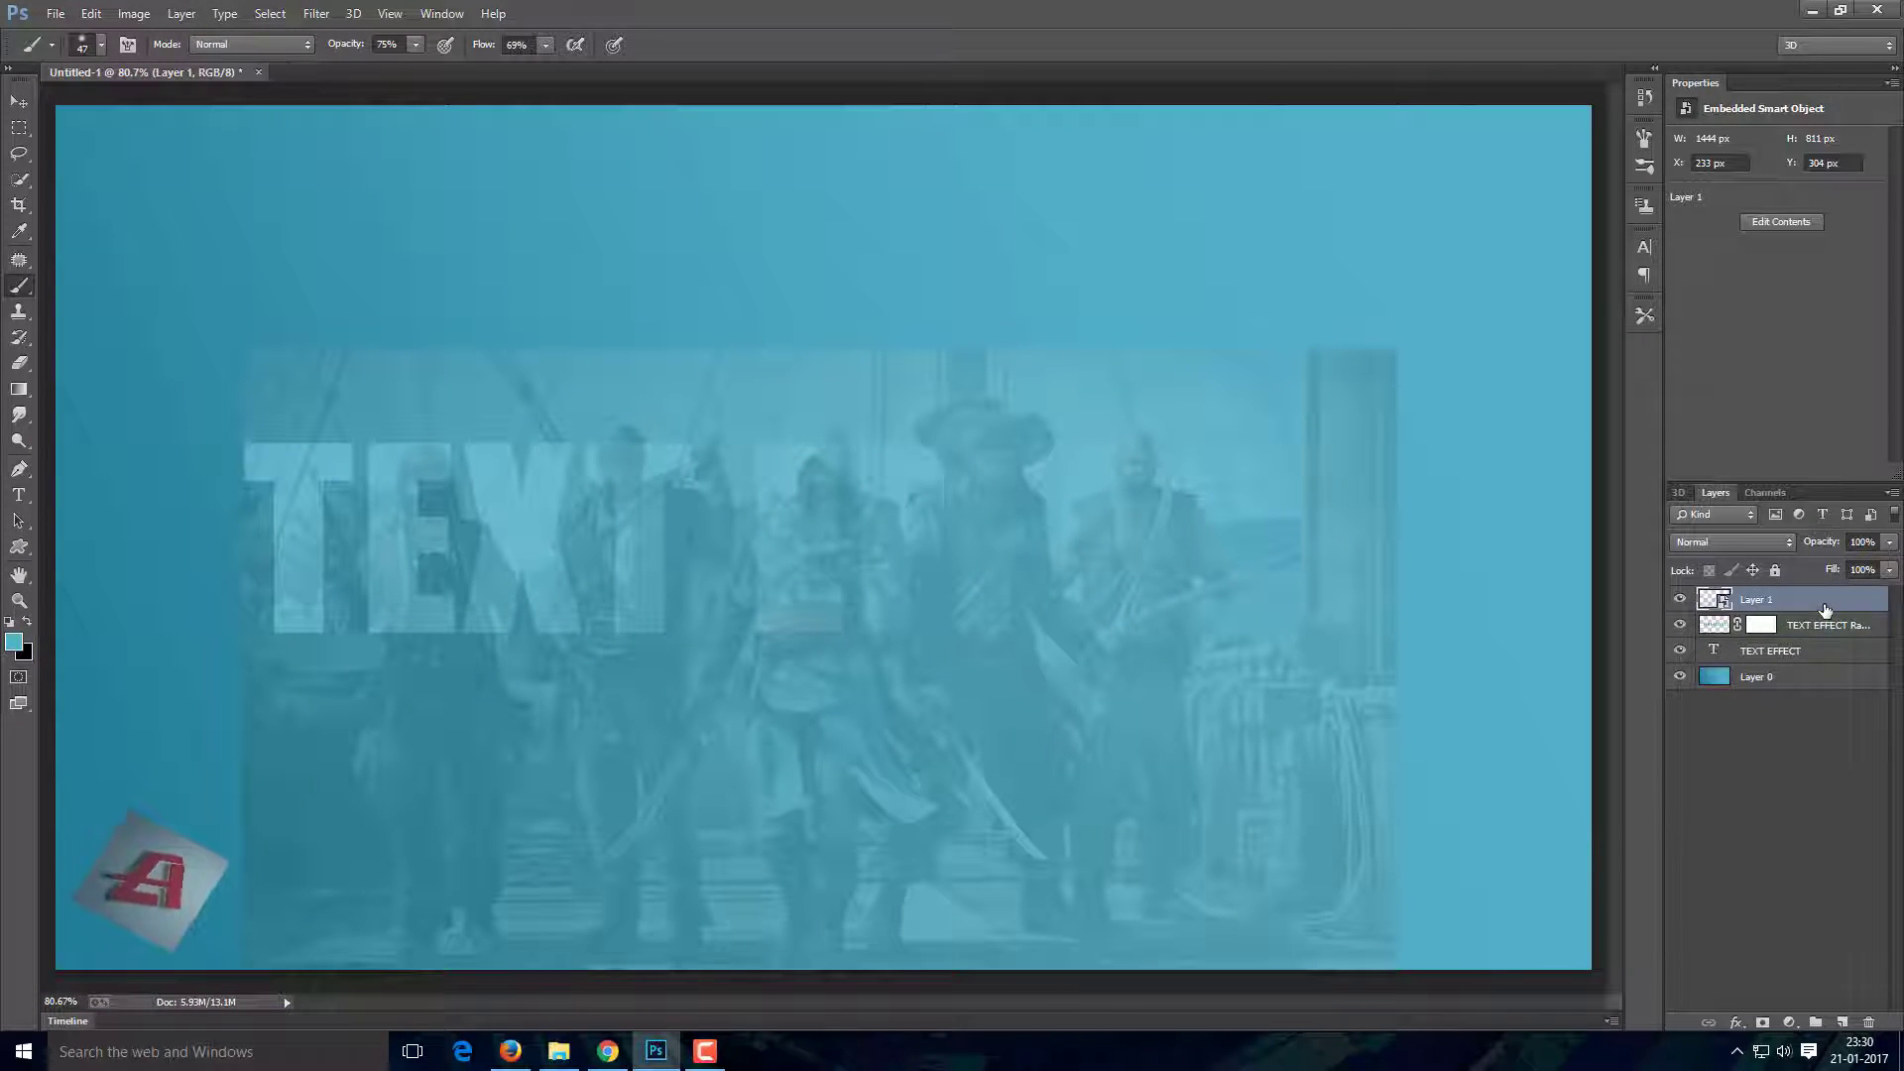
pyautogui.doubleClick(1728, 603)
pyautogui.click(980, 421)
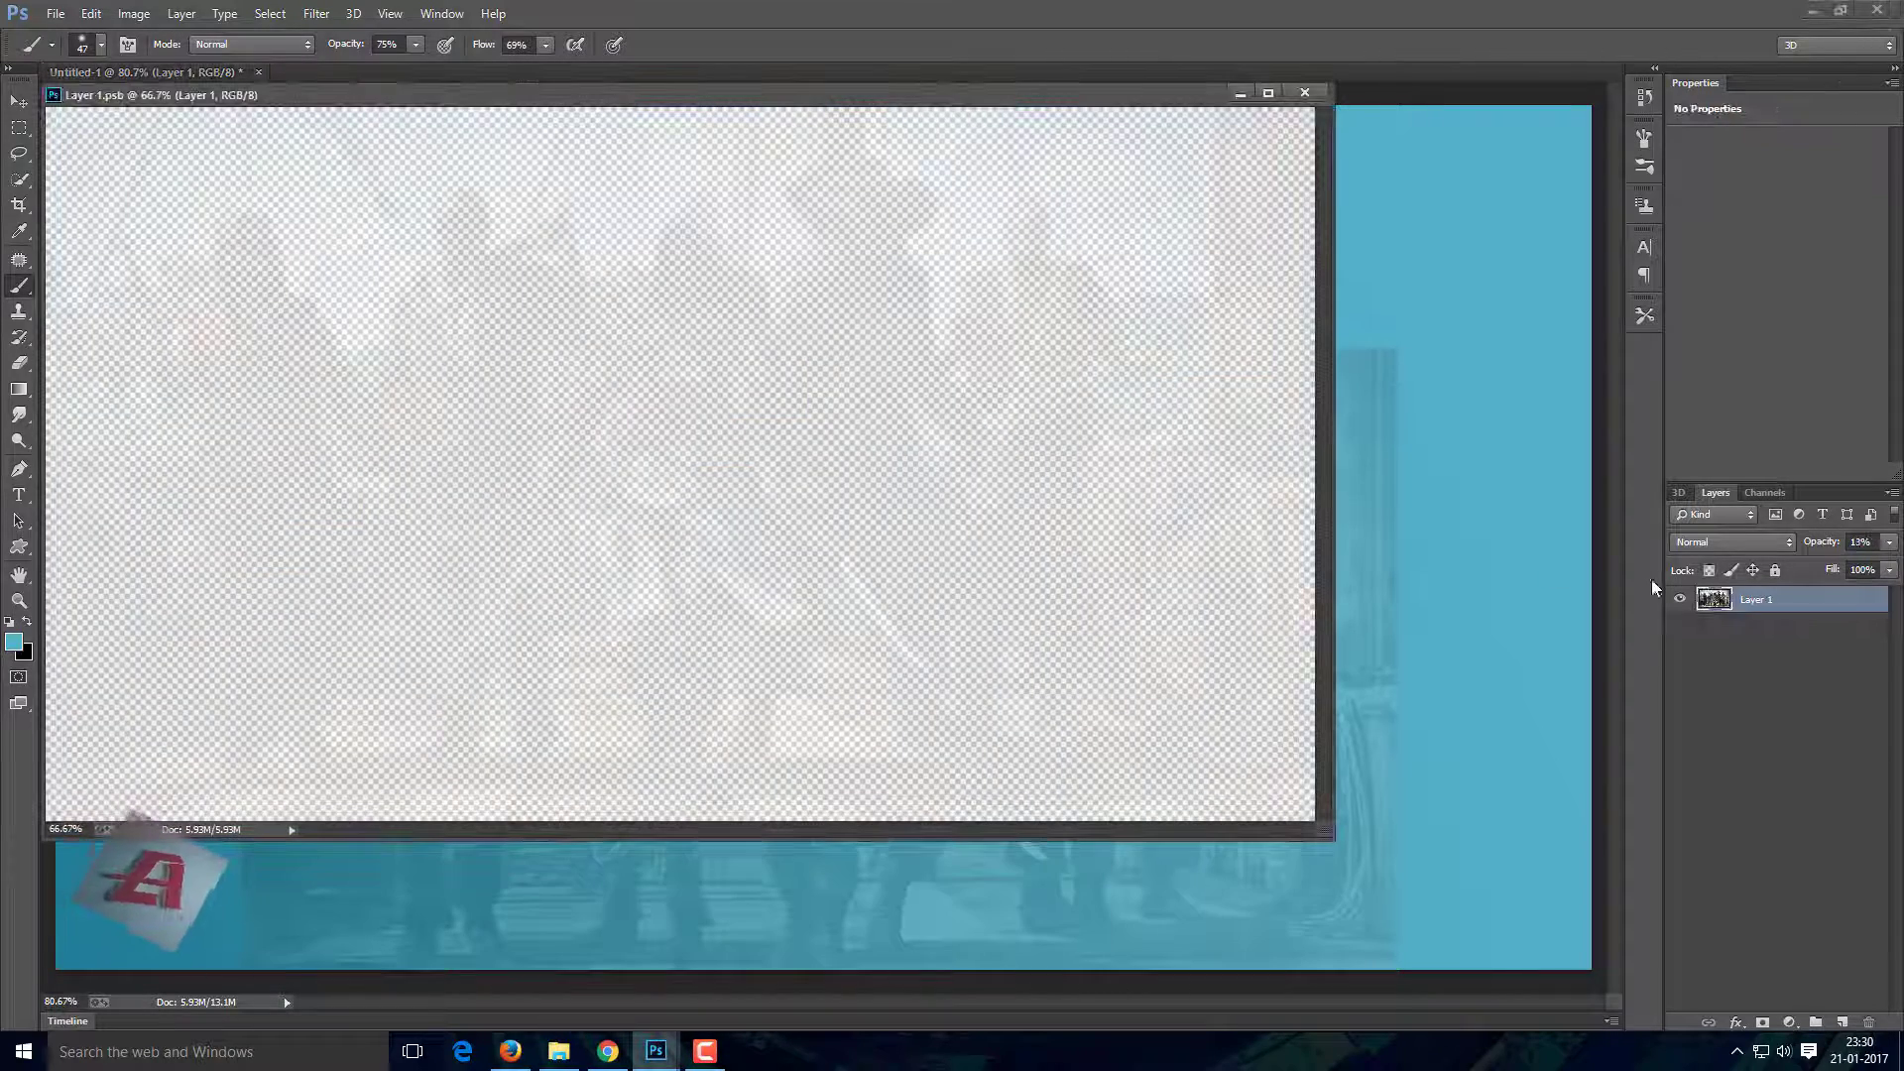
pyautogui.moveTo(1838, 549); pyautogui.dragTo(1891, 546)
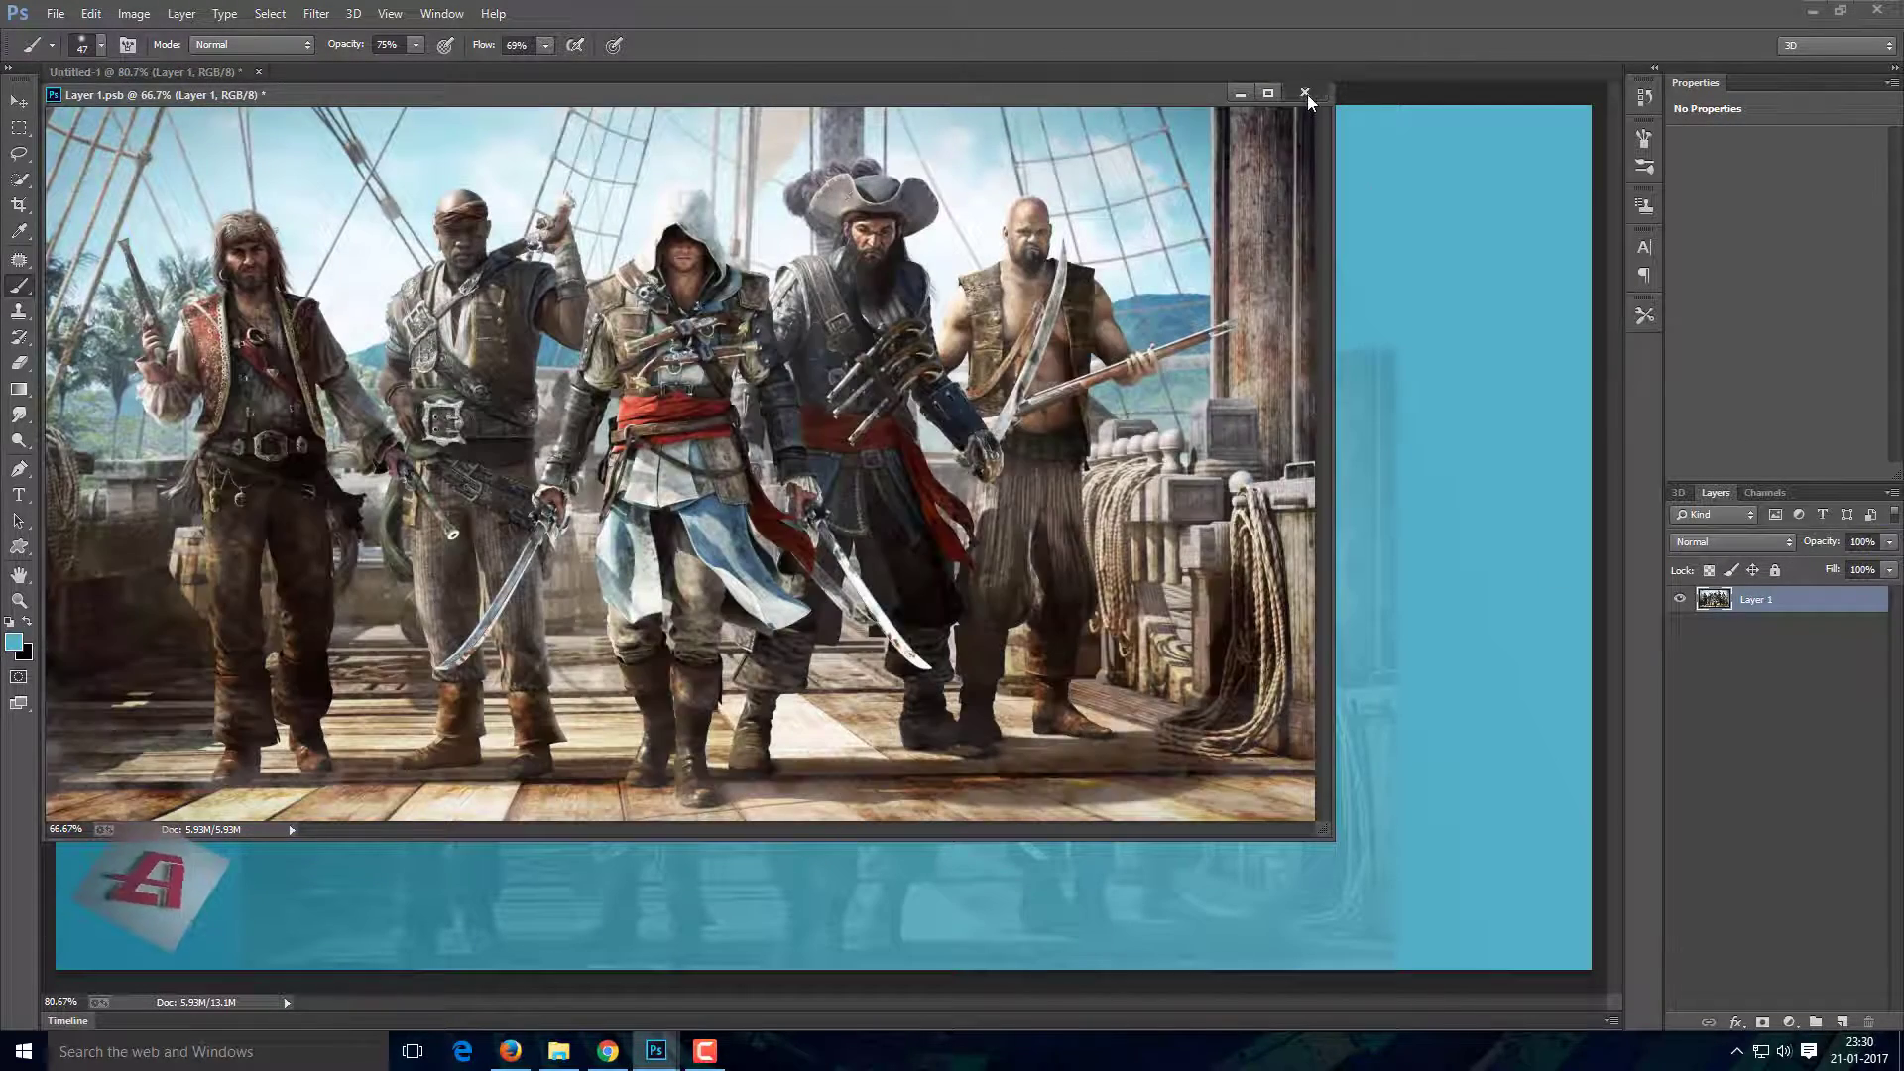
pyautogui.click(1305, 93)
pyautogui.press('Return')
# Clip the pirate photo back into the letters and select the layer mask.
pyautogui.keyDown('alt'); pyautogui.click(1700, 612); pyautogui.keyUp('alt')
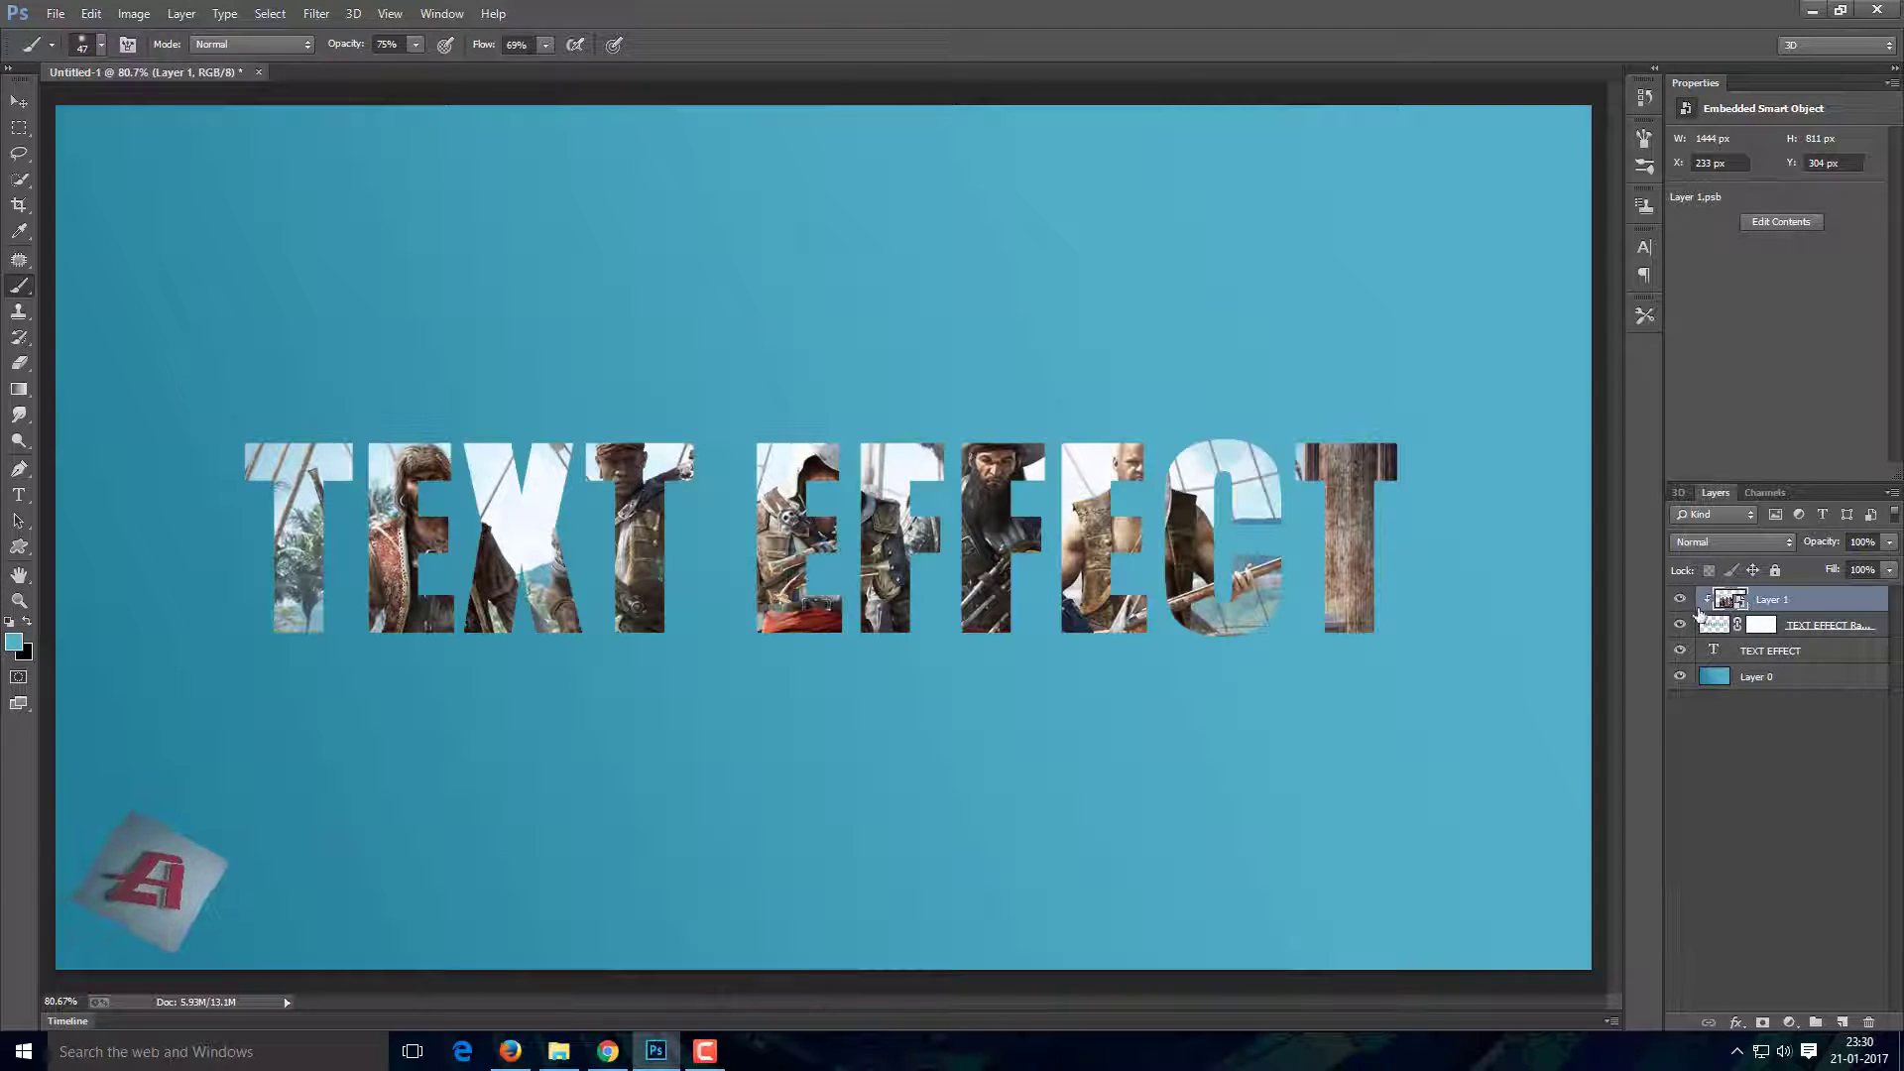
pyautogui.scroll(2, 903, 541)
pyautogui.scroll(2, 903, 541)
pyautogui.click(1762, 625)
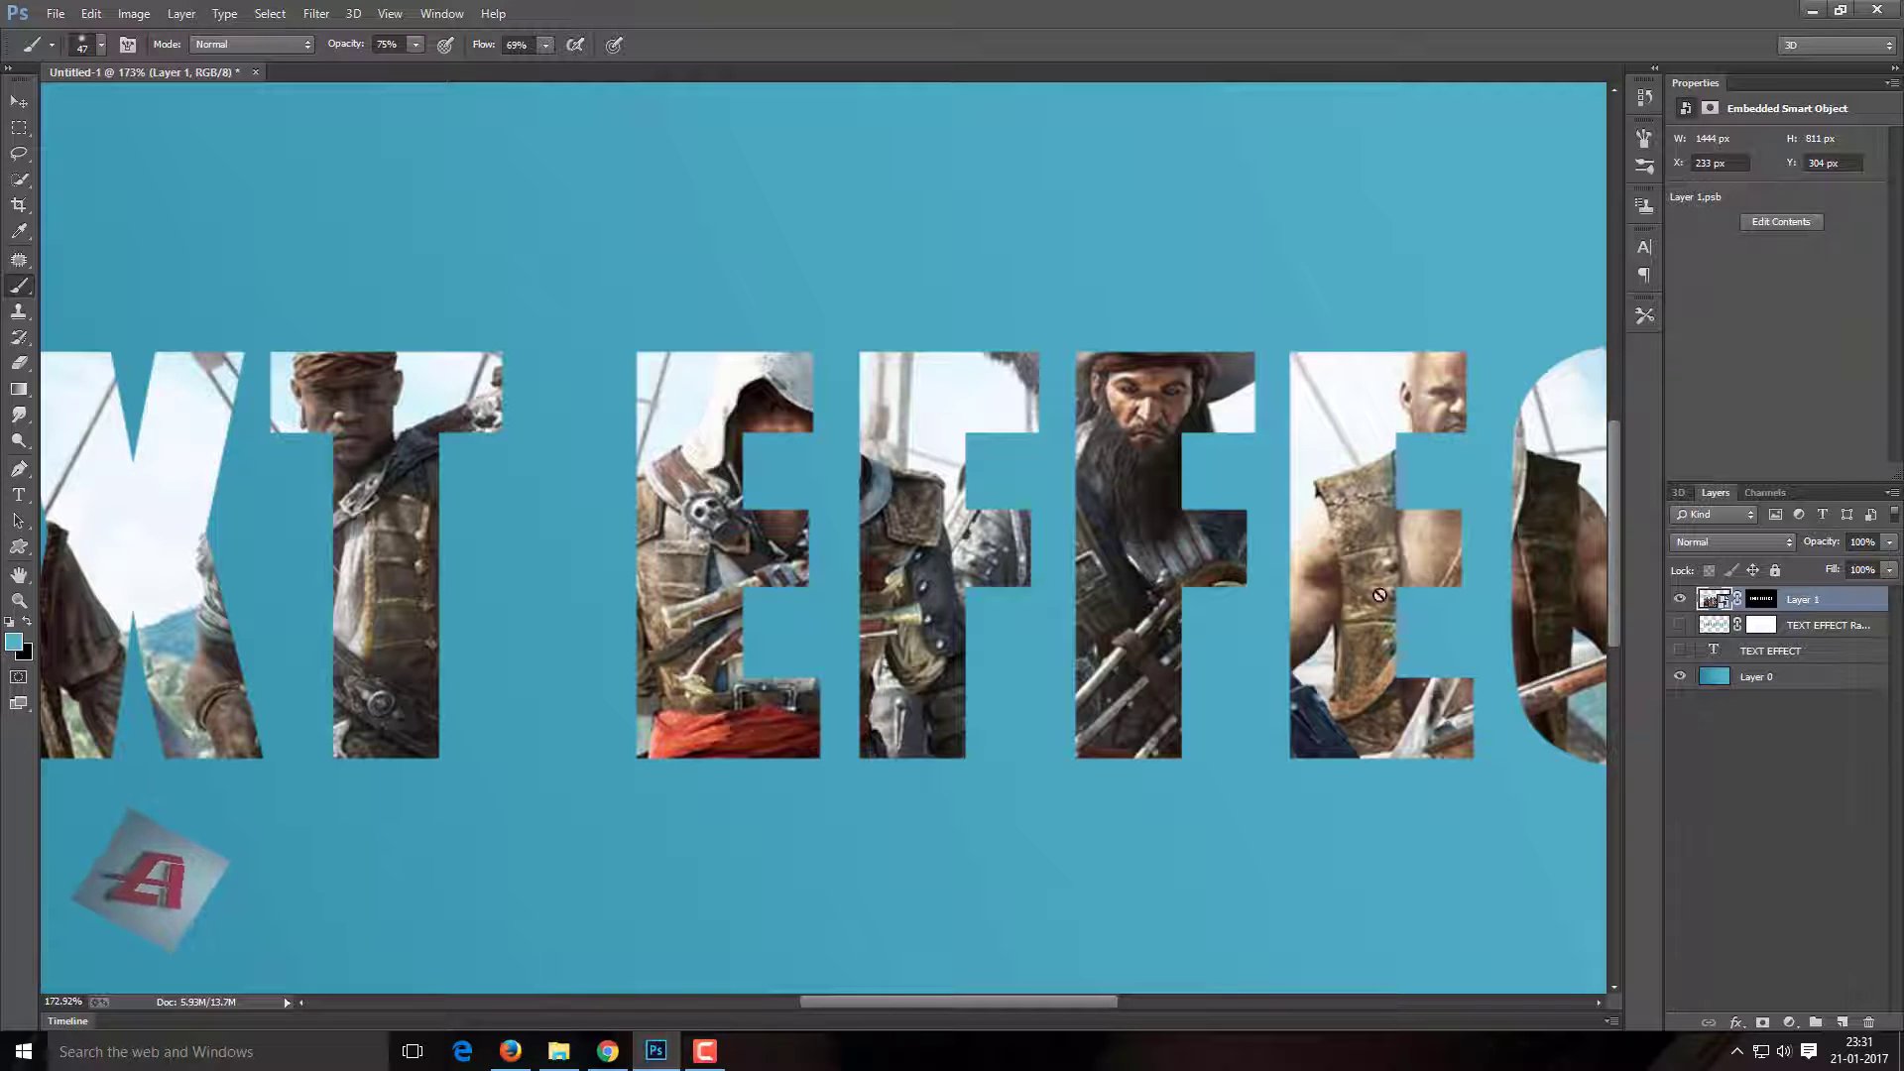
# On Layer 1's mask, paint the hooded pirate's head back in above the E of EFFECT.
pyautogui.click(1762, 600)
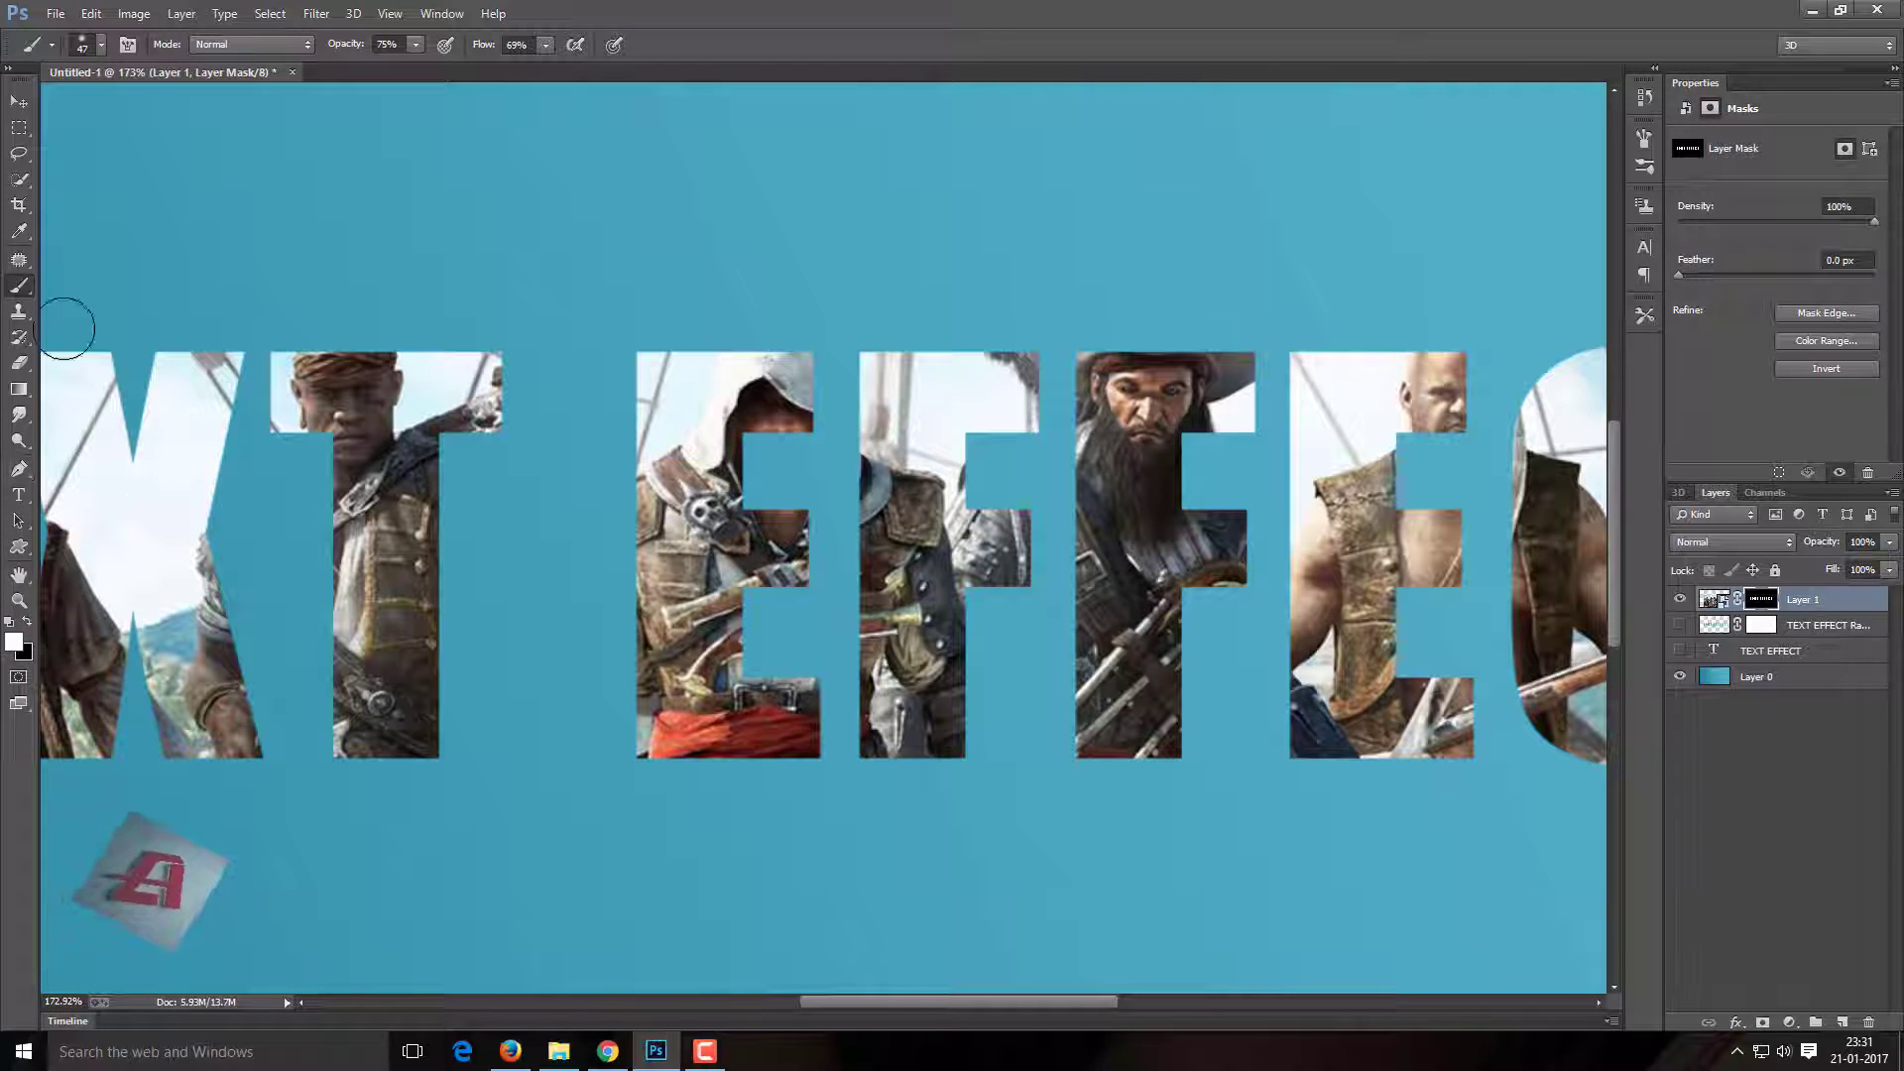
pyautogui.rightClick(767, 342)
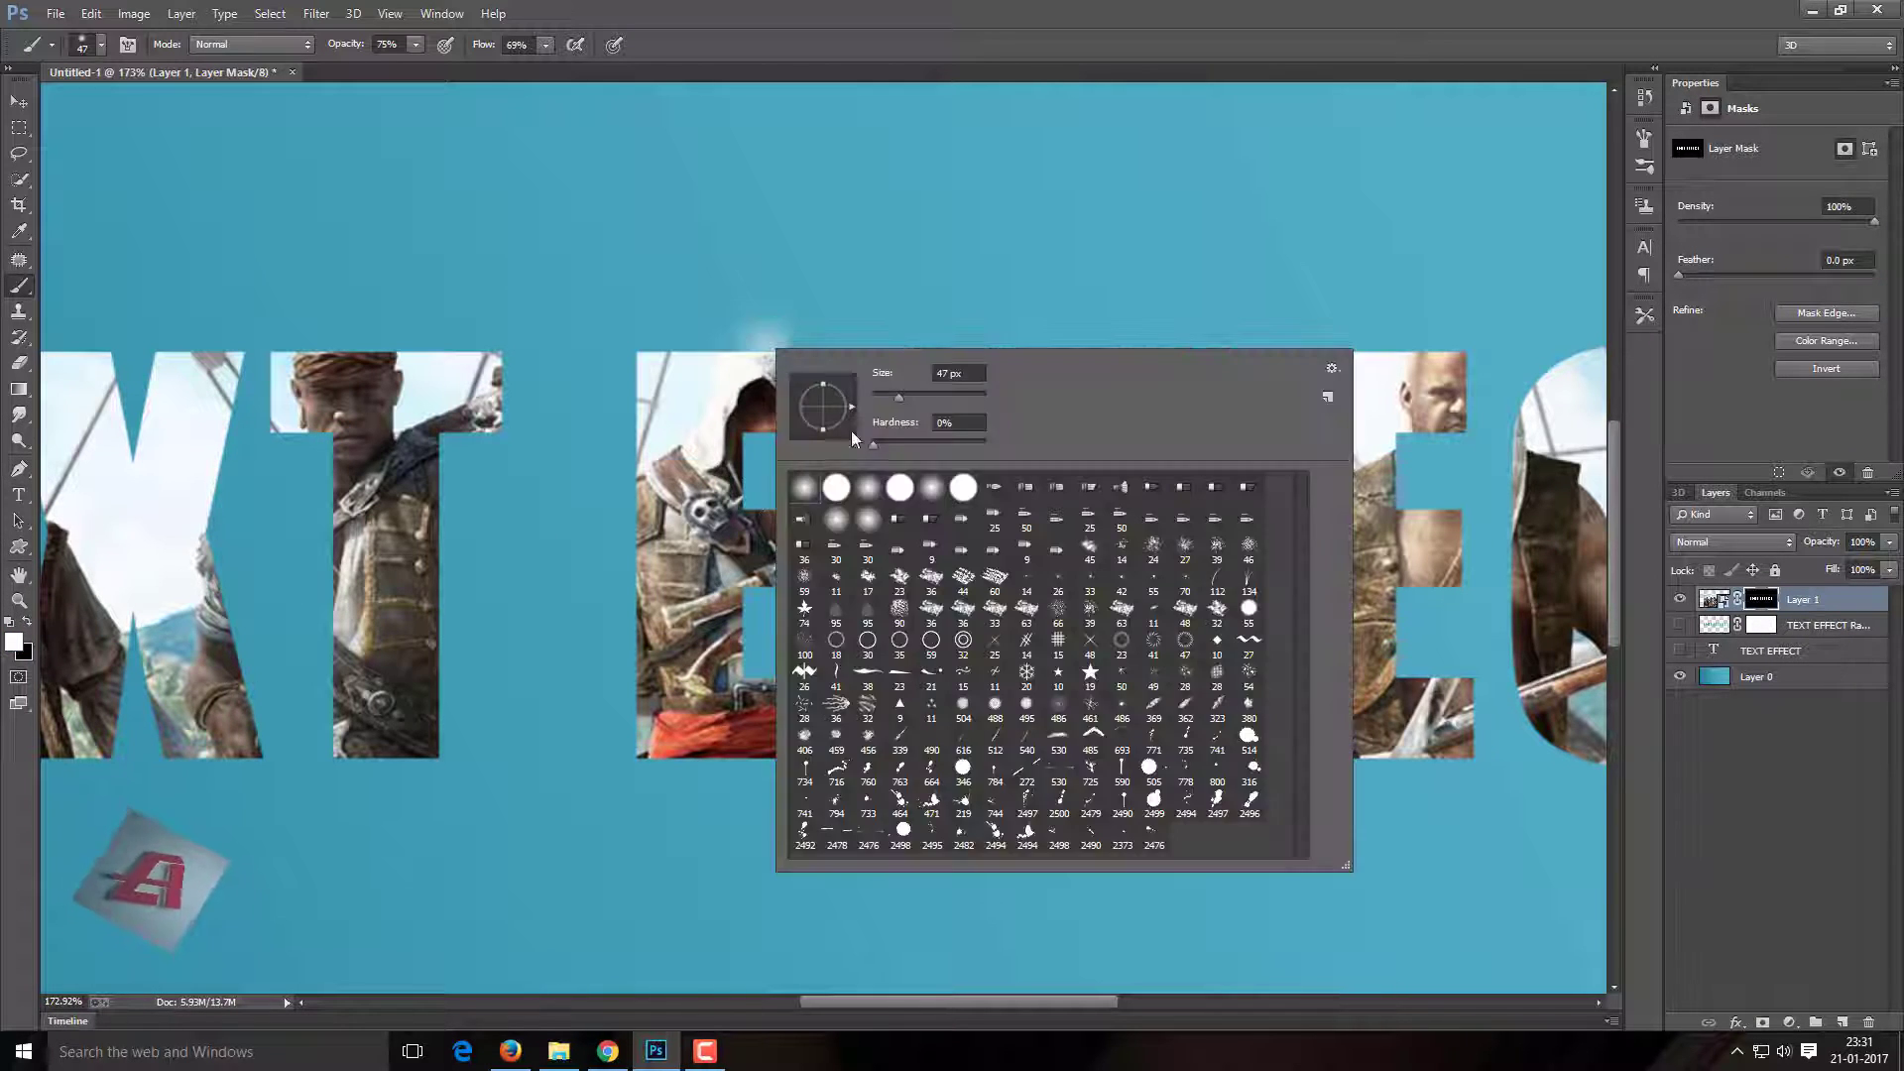
pyautogui.press('Return')
pyautogui.moveTo(803, 407)
pyautogui.mouseDown()
pyautogui.moveTo(764, 331)
pyautogui.moveTo(744, 340)
pyautogui.moveTo(752, 310)
pyautogui.moveTo(800, 391)
pyautogui.mouseUp()
pyautogui.scroll(3, 799, 391)
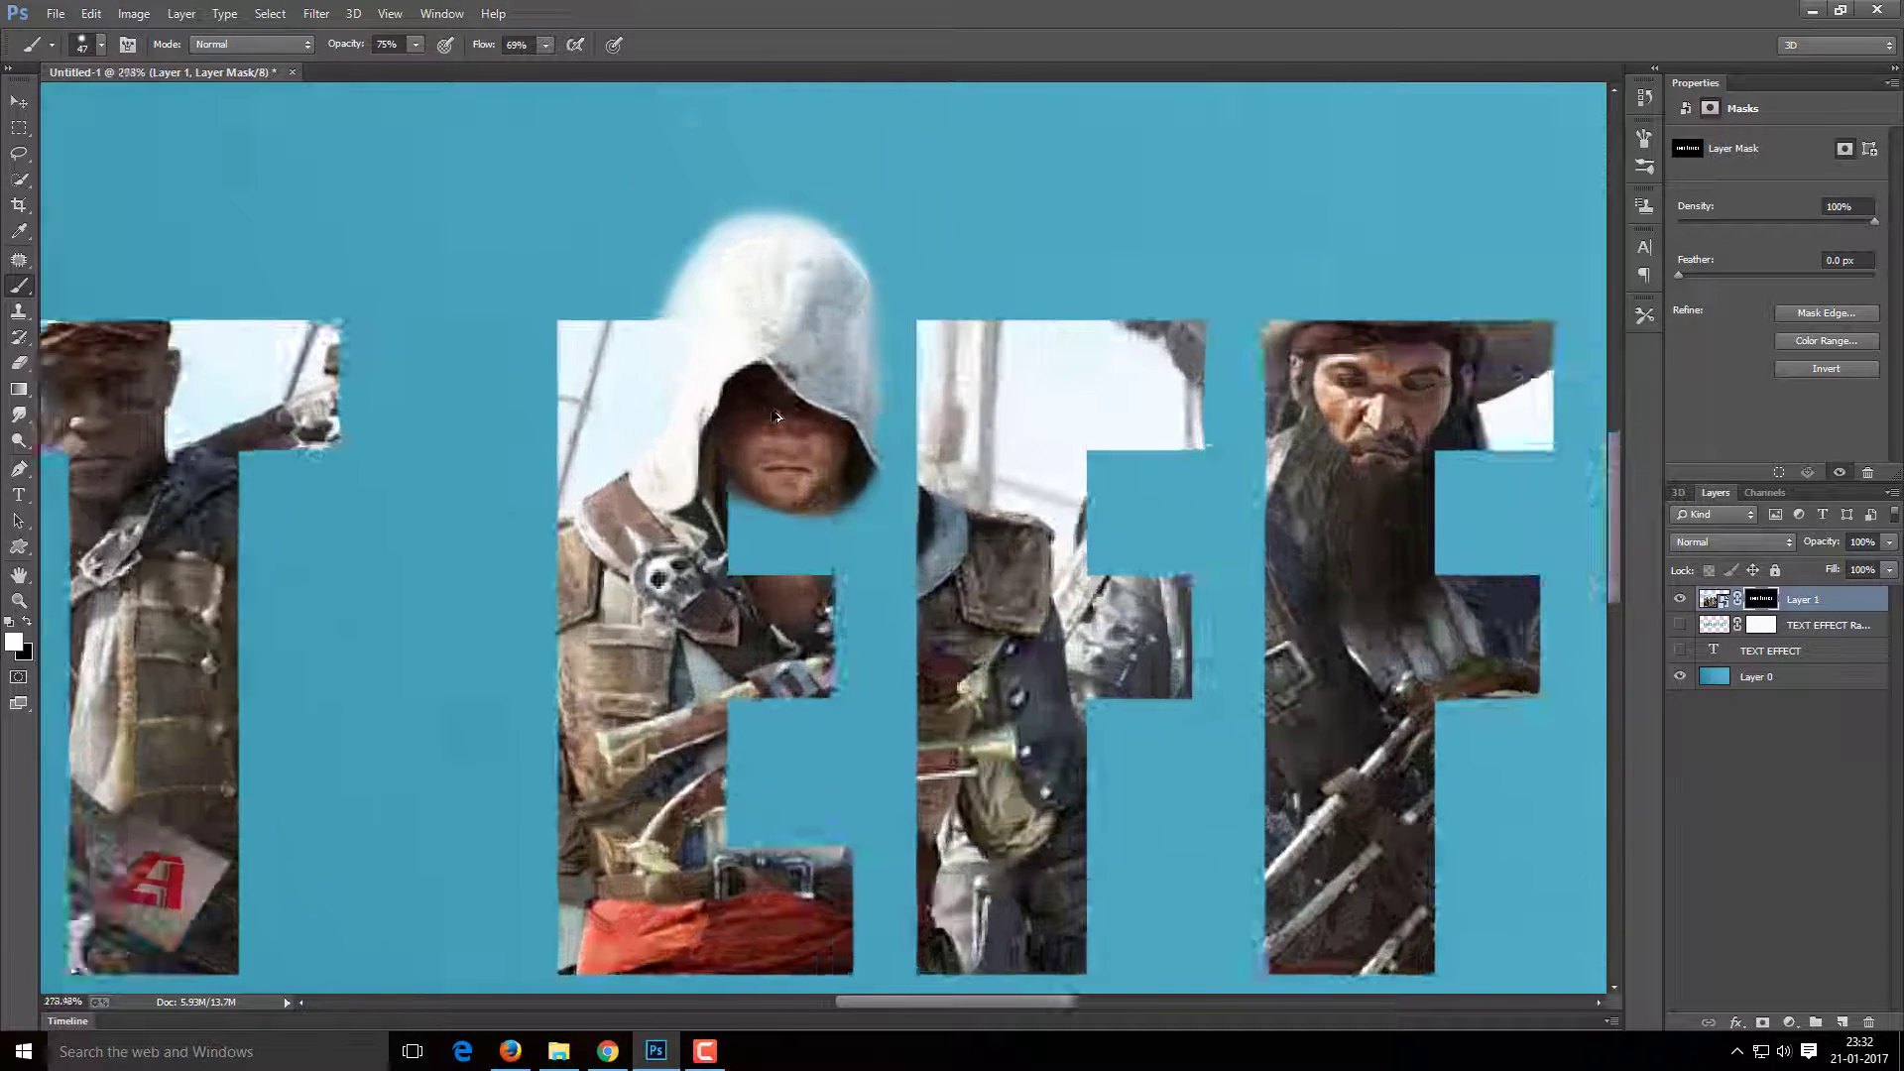
pyautogui.scroll(3, 814, 377)
# With a 15 px black brush at 100% opacity and flow, trim the glow atop the hood.
pyautogui.rightClick(820, 368)
pyautogui.moveTo(938, 299); pyautogui.dragTo(1001, 303)
pyautogui.press('Return')
pyautogui.press('0')
pyautogui.hotkey('shift', '0')
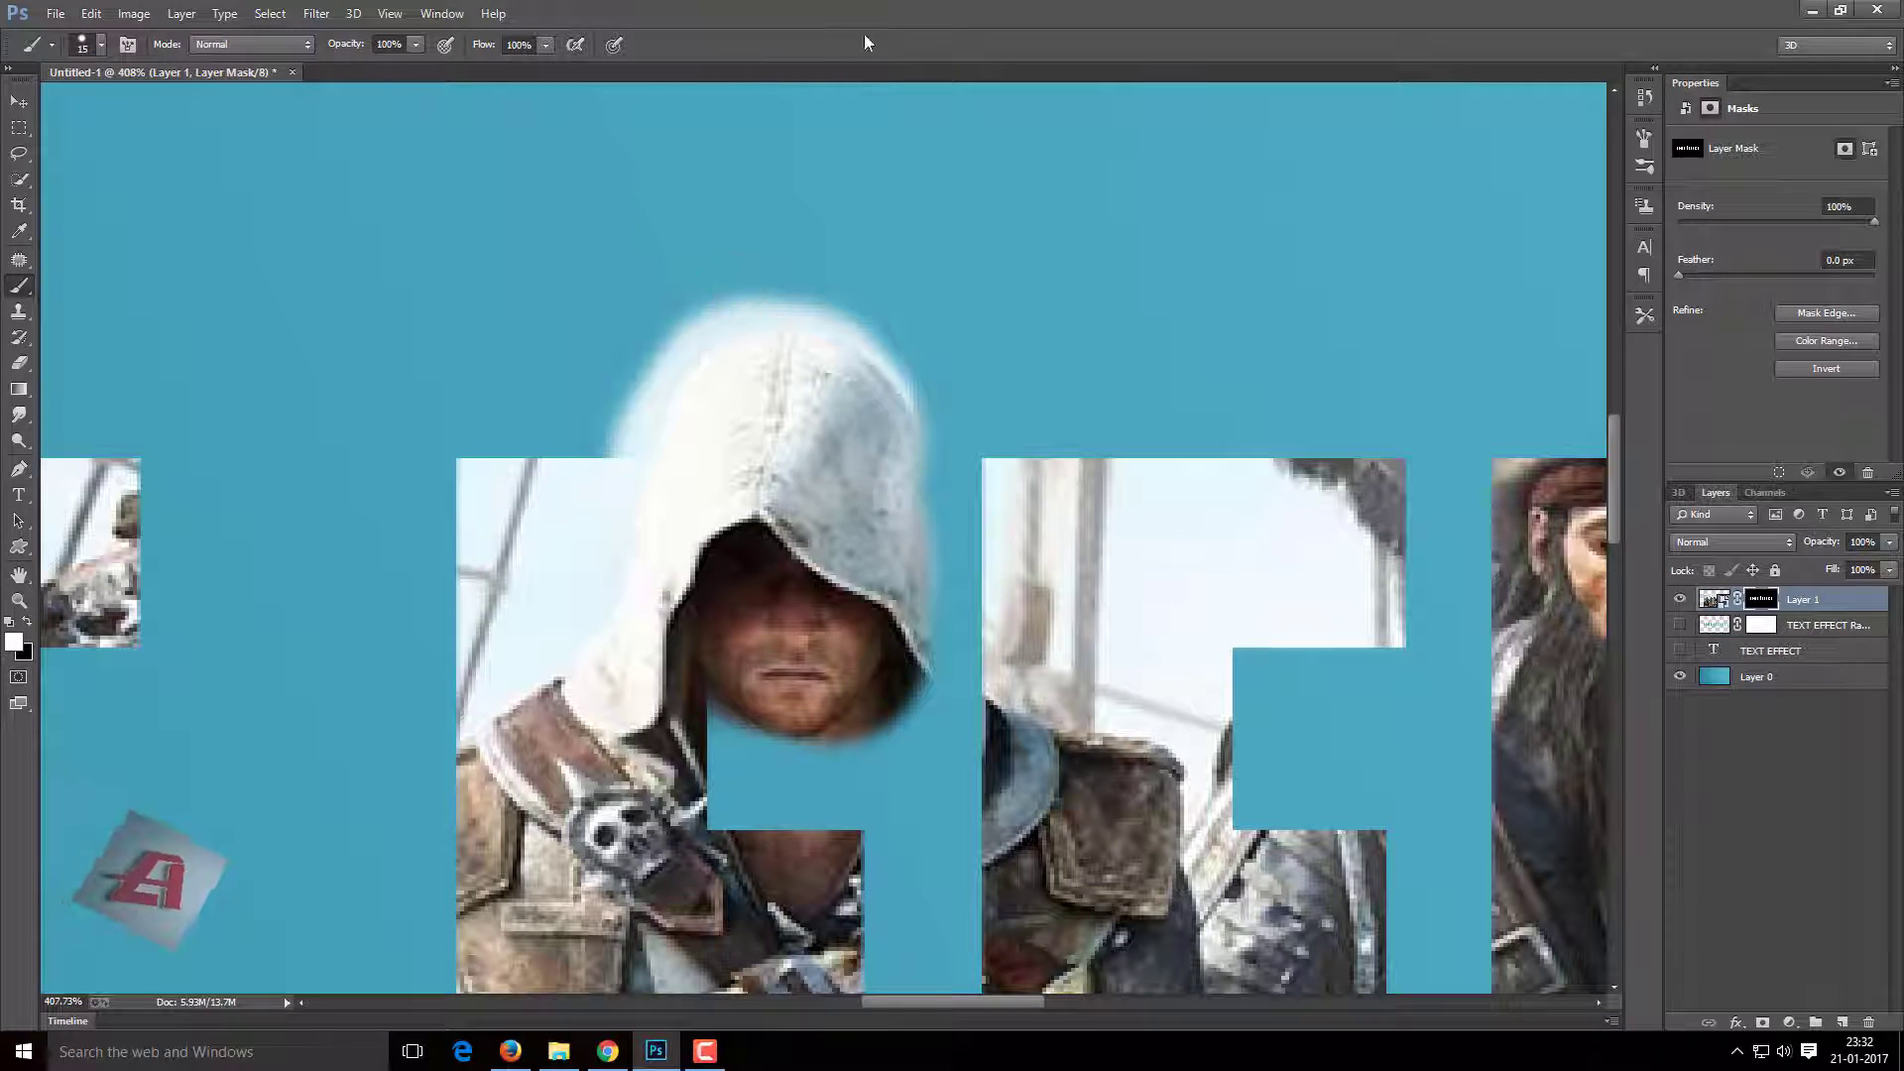
pyautogui.press('x')
pyautogui.moveTo(878, 310); pyautogui.dragTo(625, 384)
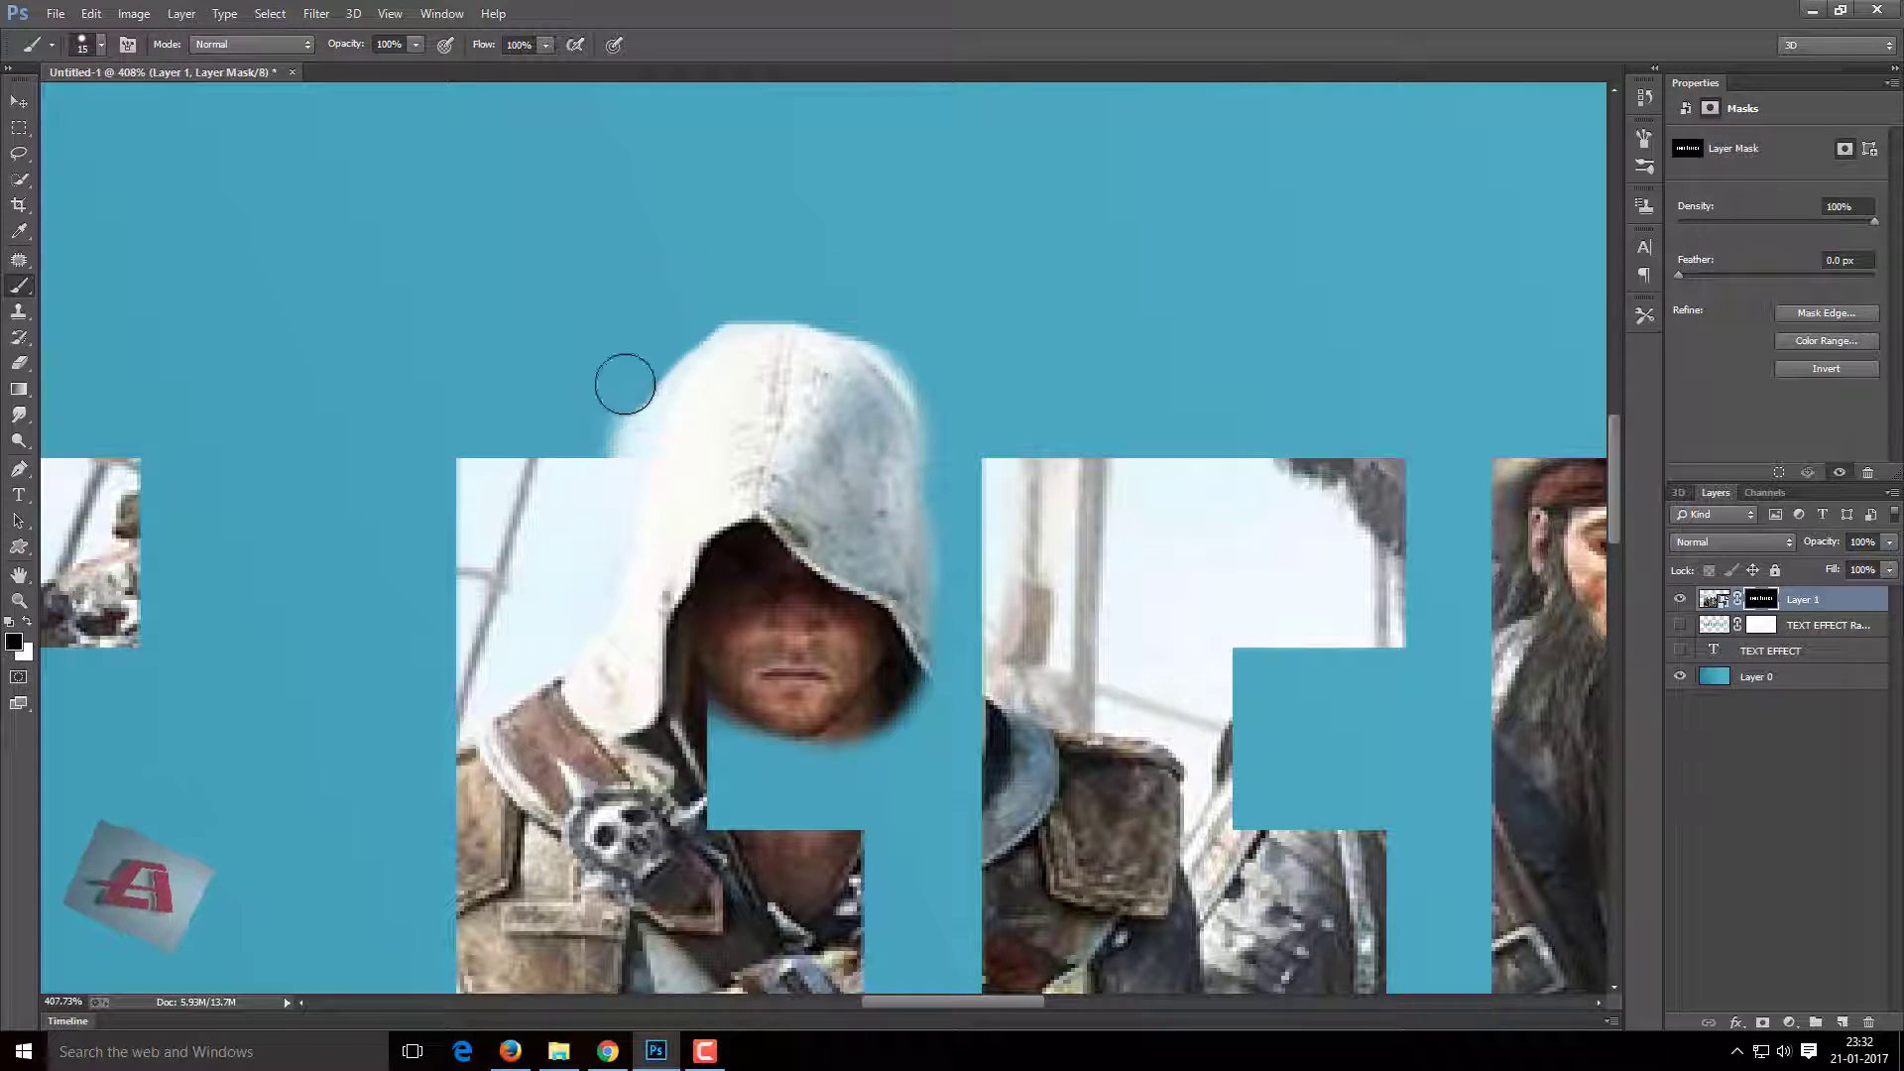
# Load the letter area as a selection and mask away glow on the hood's upper-left edge.
pyautogui.keyDown('ctrl'); pyautogui.click(1714, 601); pyautogui.keyUp('ctrl')
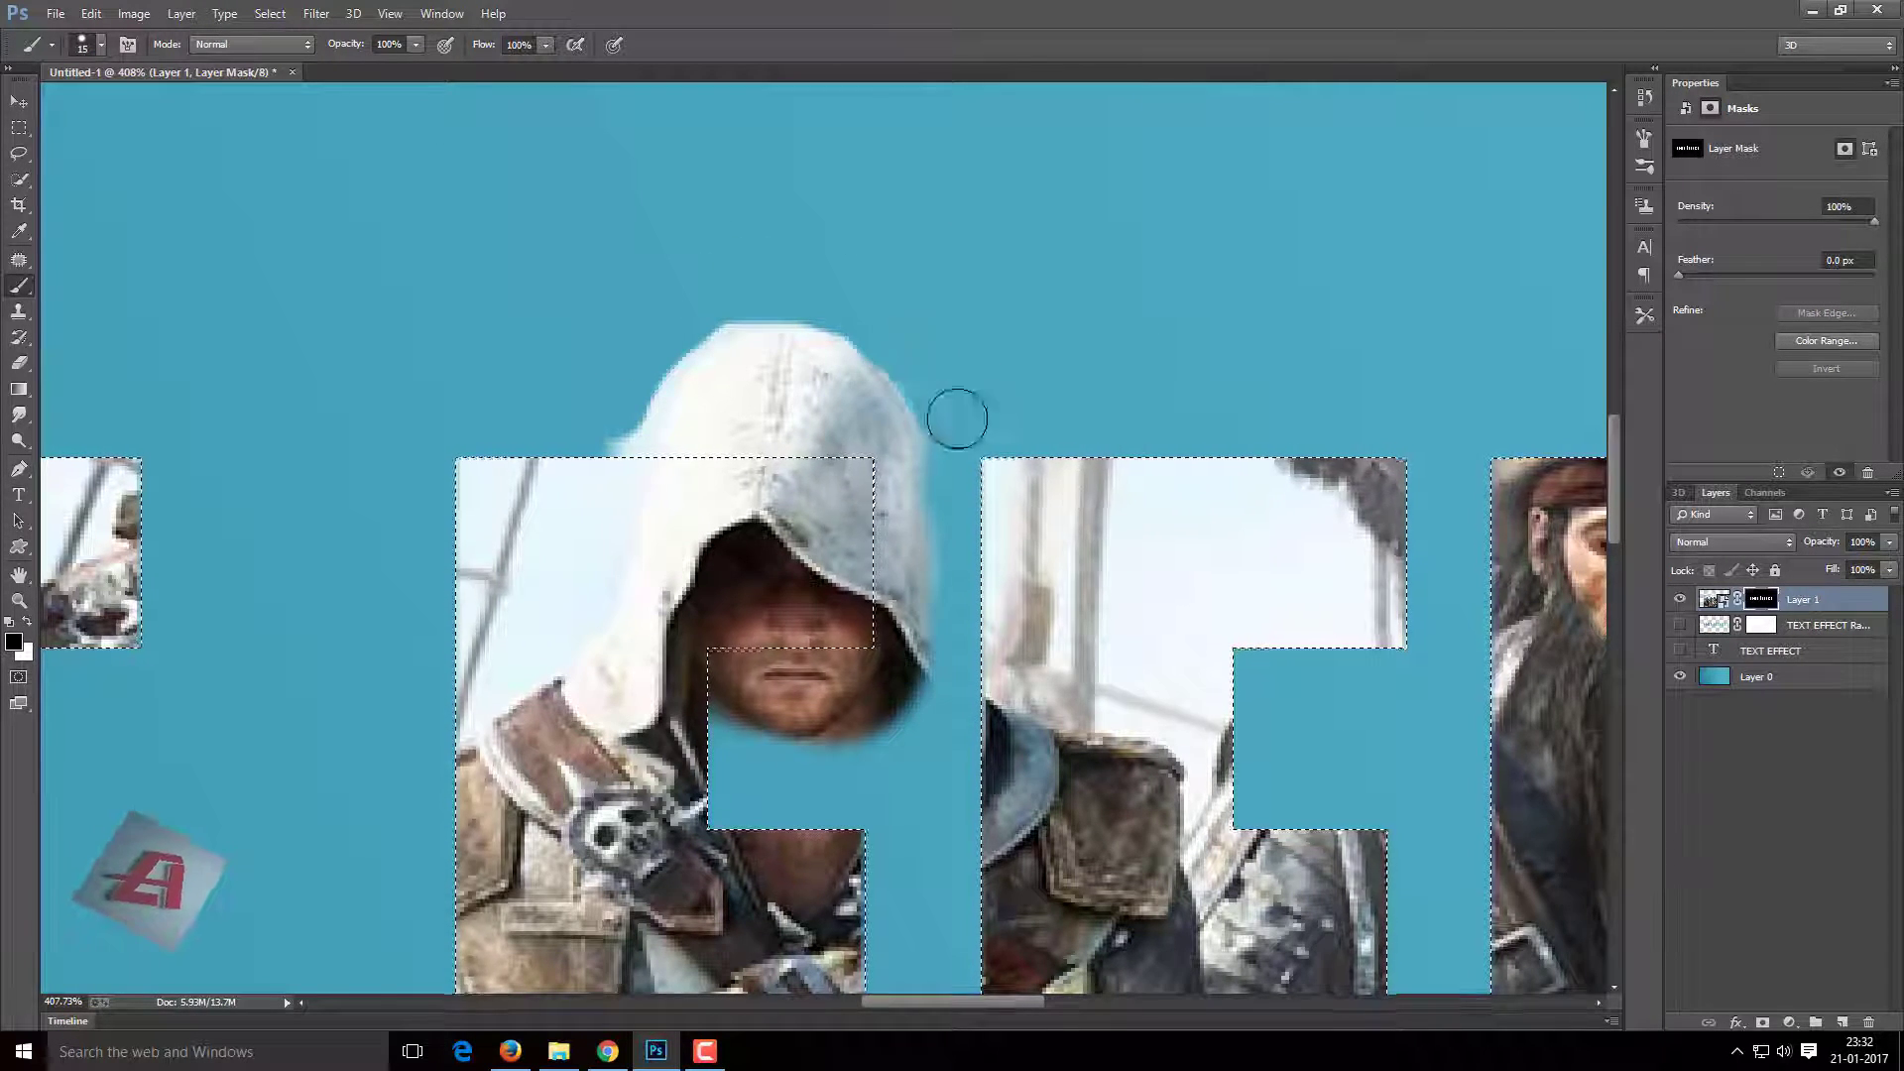
pyautogui.scroll(3, 958, 386)
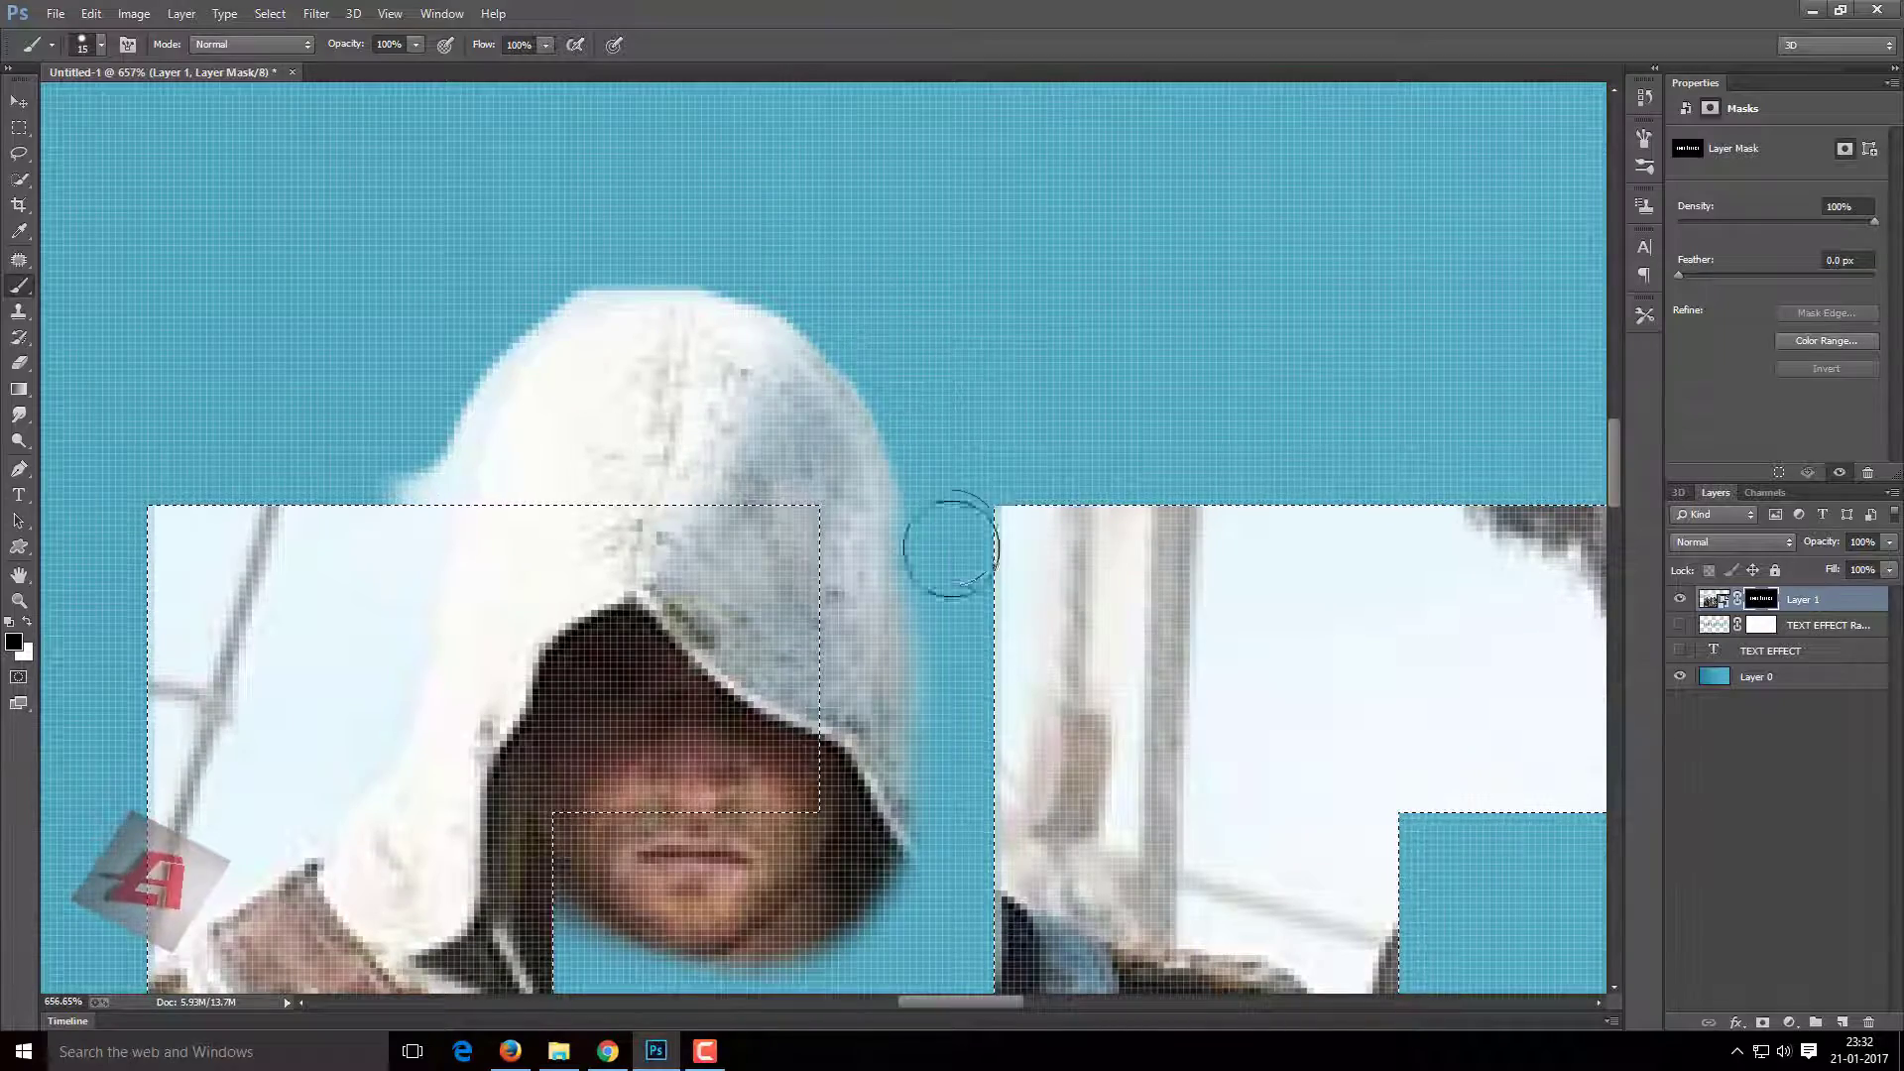
pyautogui.moveTo(412, 425); pyautogui.dragTo(404, 481)
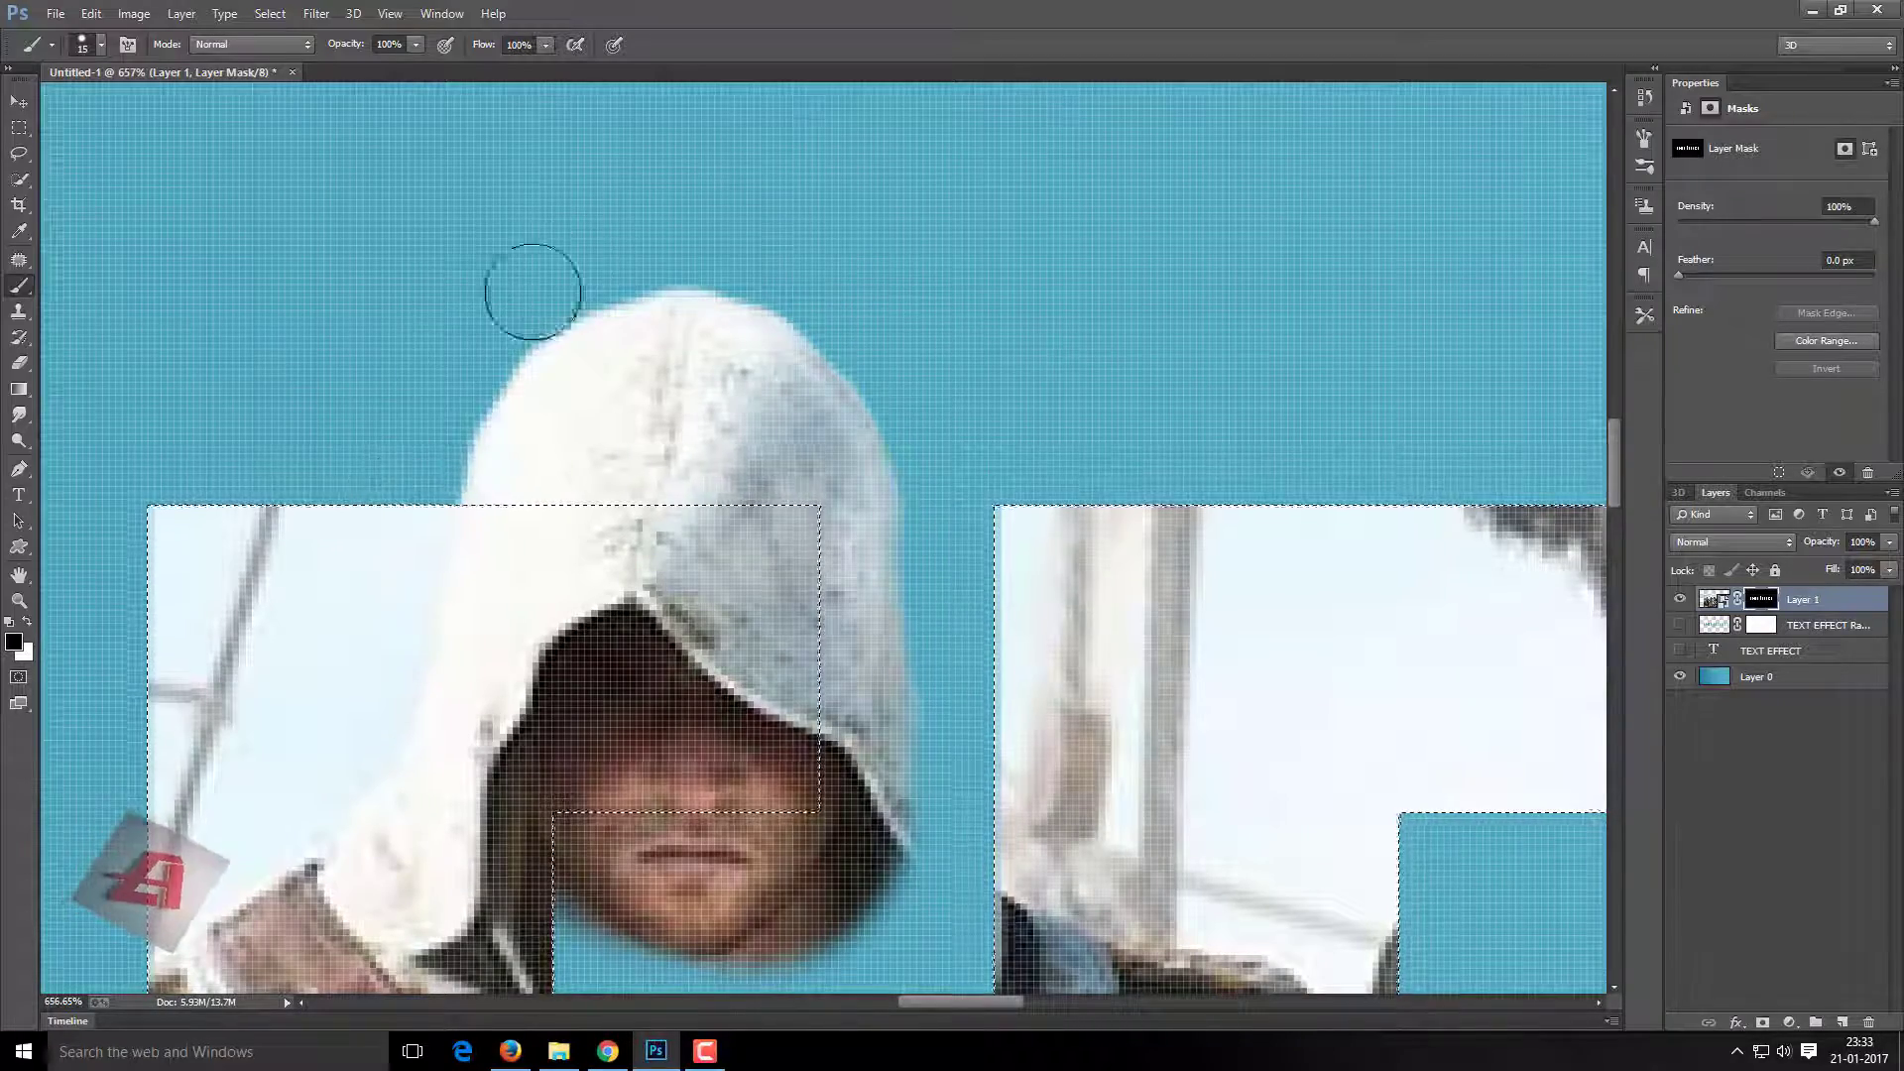
pyautogui.scroll(-3, 532, 292)
pyautogui.scroll(-2, 416, 310)
pyautogui.scroll(-1, 397, 446)
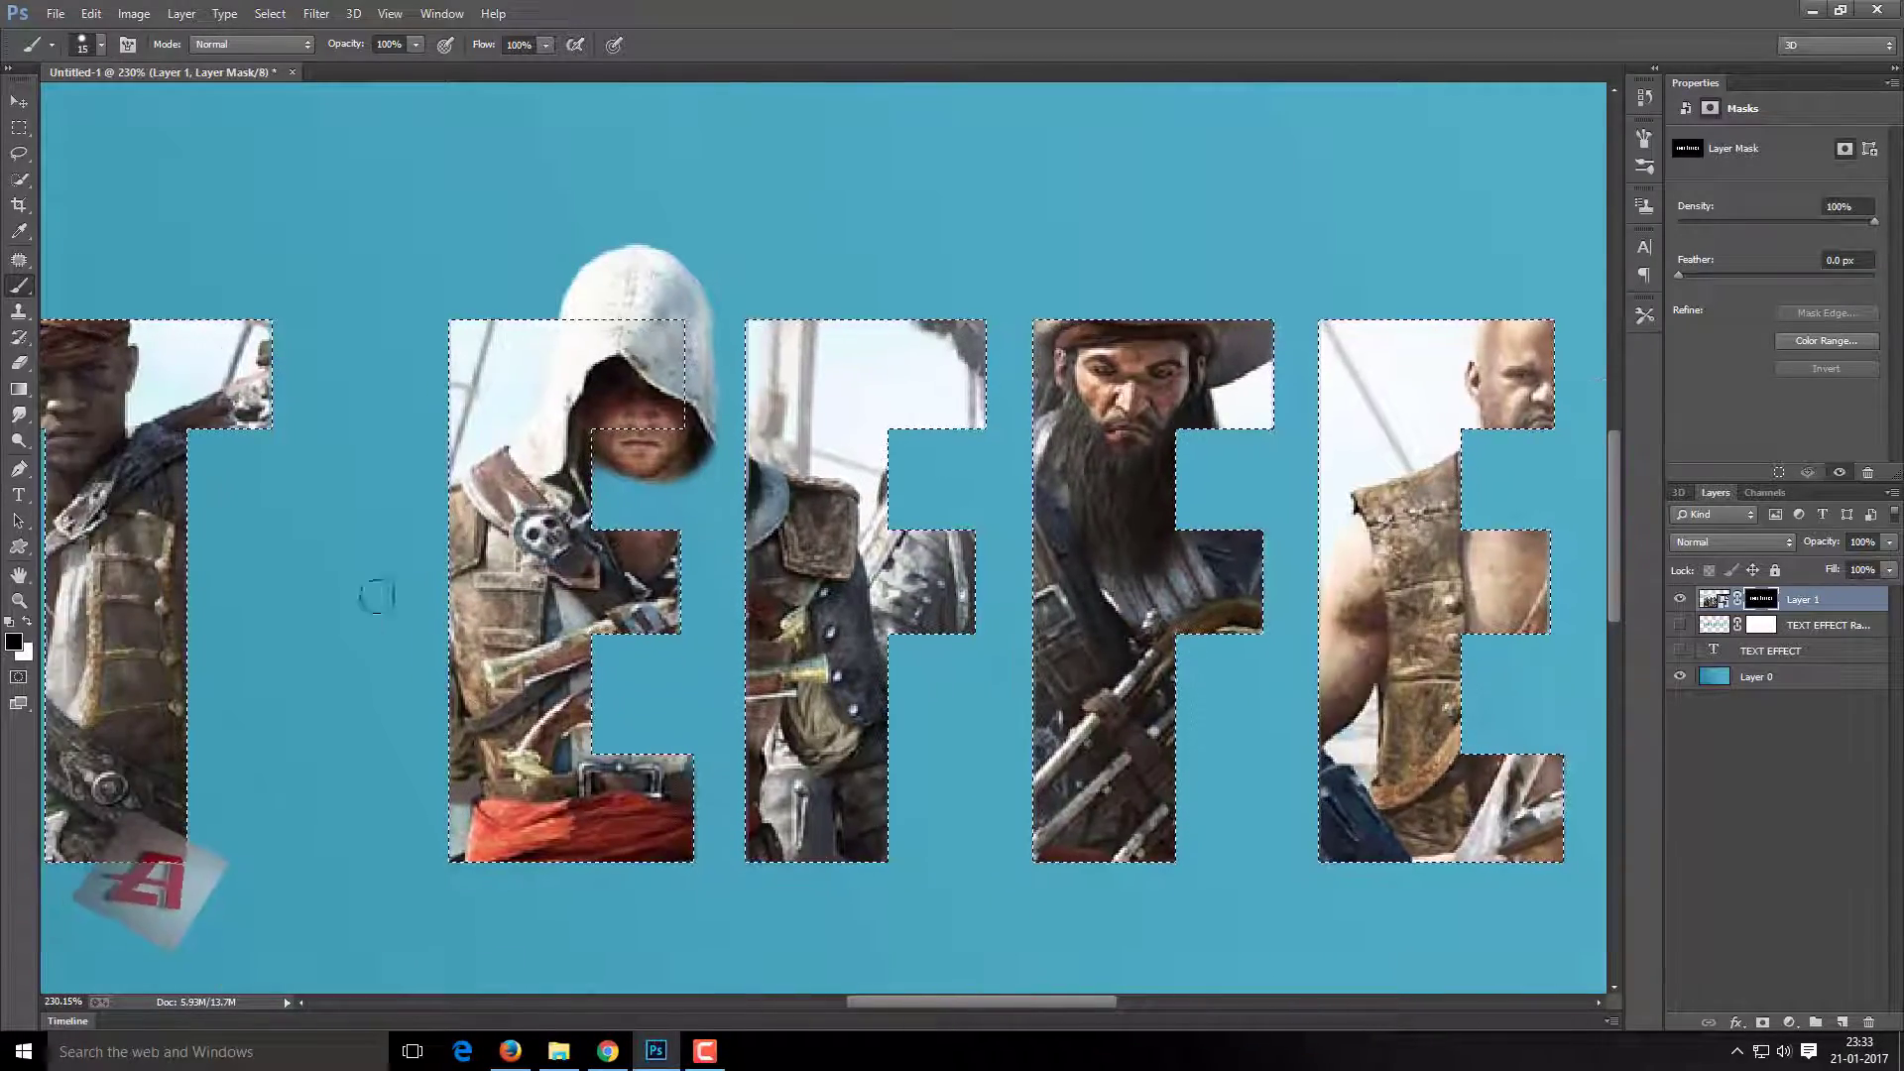
# Paint white on the mask to reveal the pirate's arm and sword below the letters.
pyautogui.press('x')
pyautogui.moveTo(378, 604)
pyautogui.mouseDown()
pyautogui.moveTo(337, 536)
pyautogui.moveTo(397, 893)
pyautogui.mouseUp()
pyautogui.scroll(-2, 444, 631)
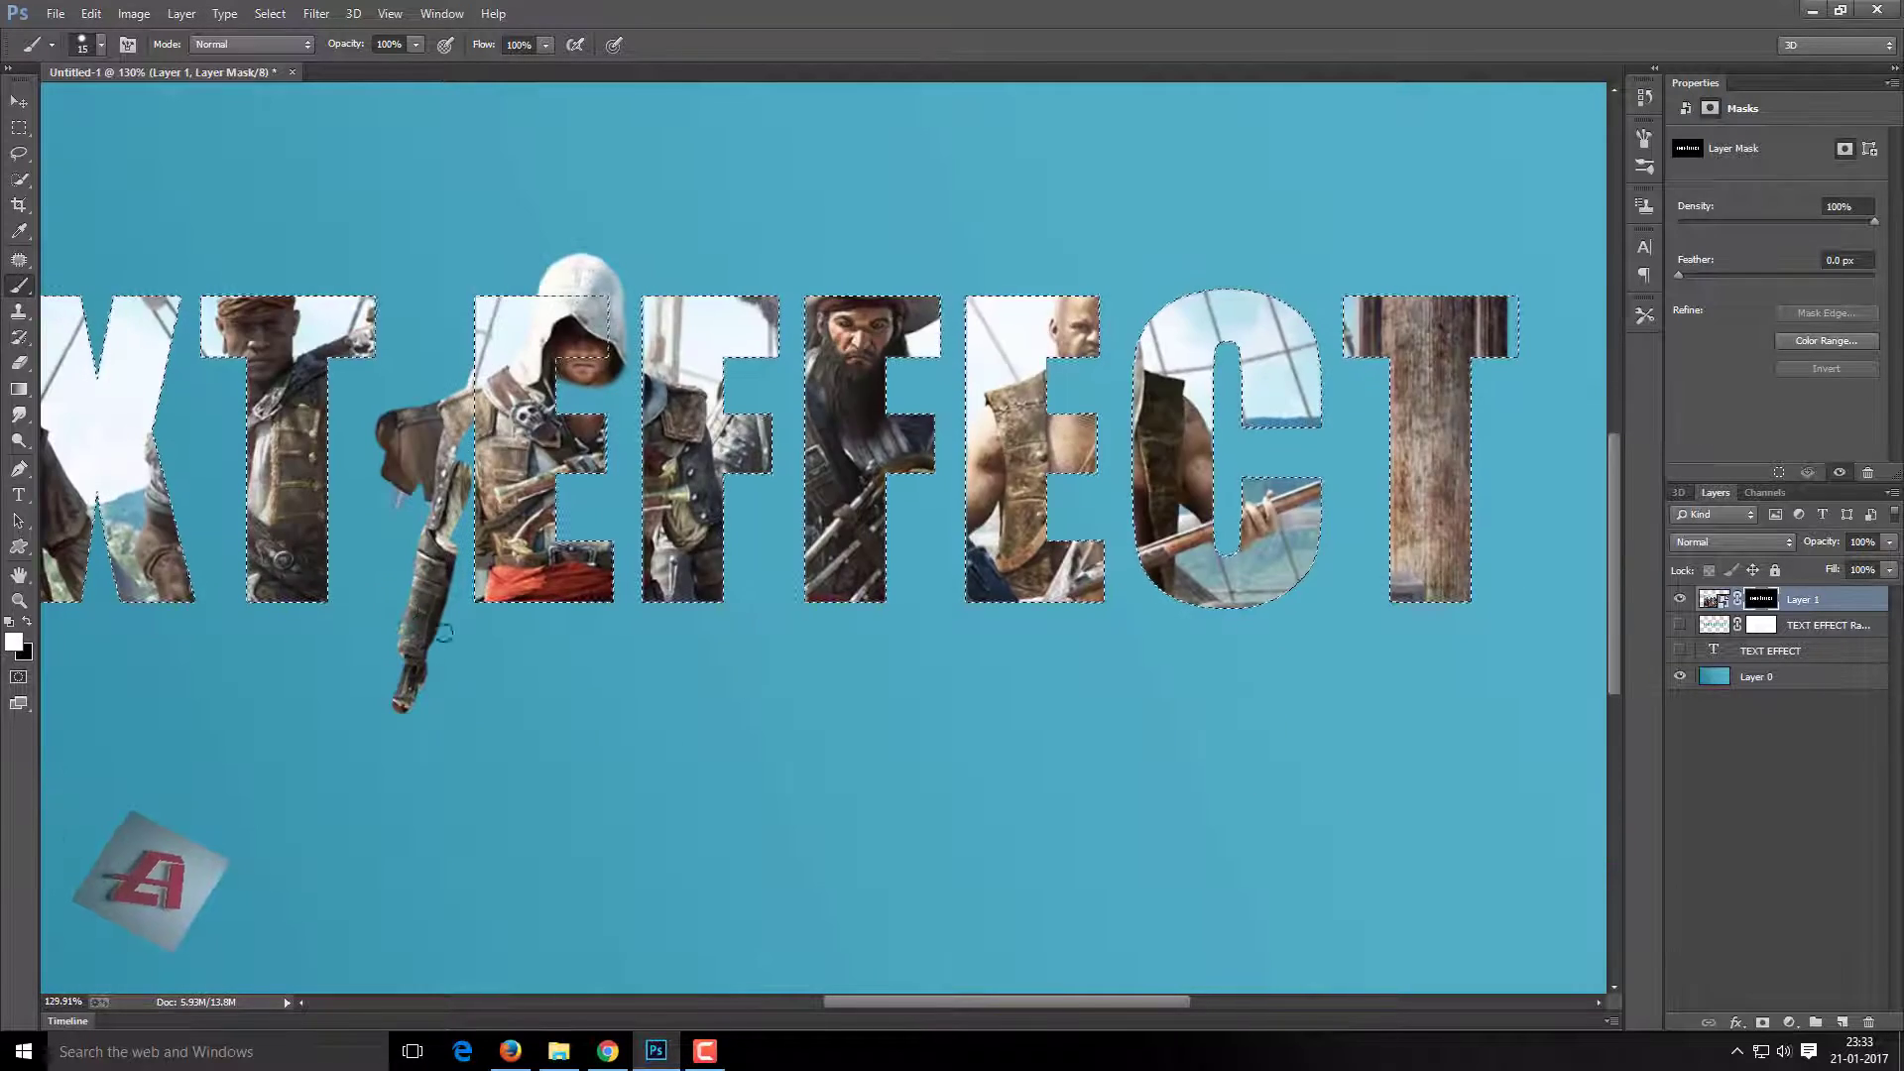
pyautogui.moveTo(444, 632); pyautogui.dragTo(297, 803)
pyautogui.scroll(2, 289, 813)
pyautogui.scroll(1, 298, 784)
pyautogui.scroll(1, 288, 778)
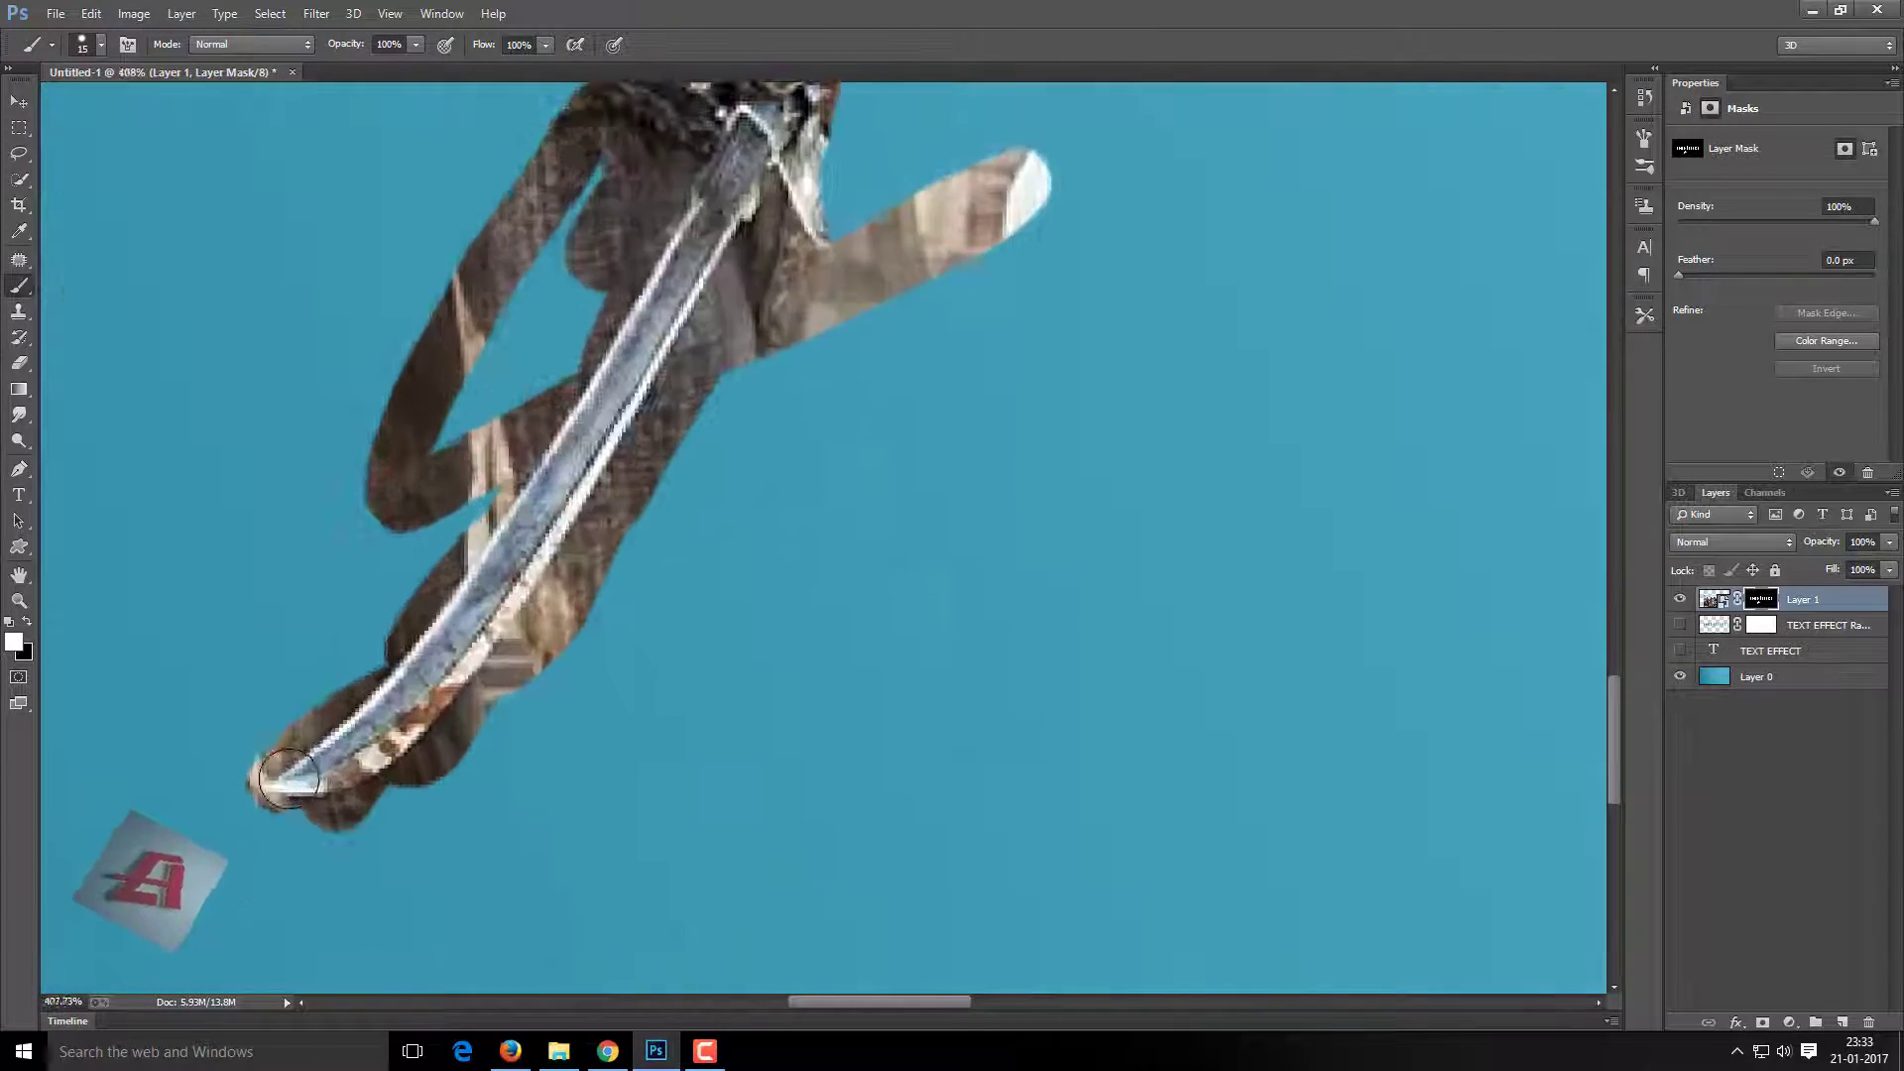
# Paint black to hide the arm loop, brown arm along the blade, and fringe under the tip.
pyautogui.press('x')
pyautogui.scroll(-1, 288, 778)
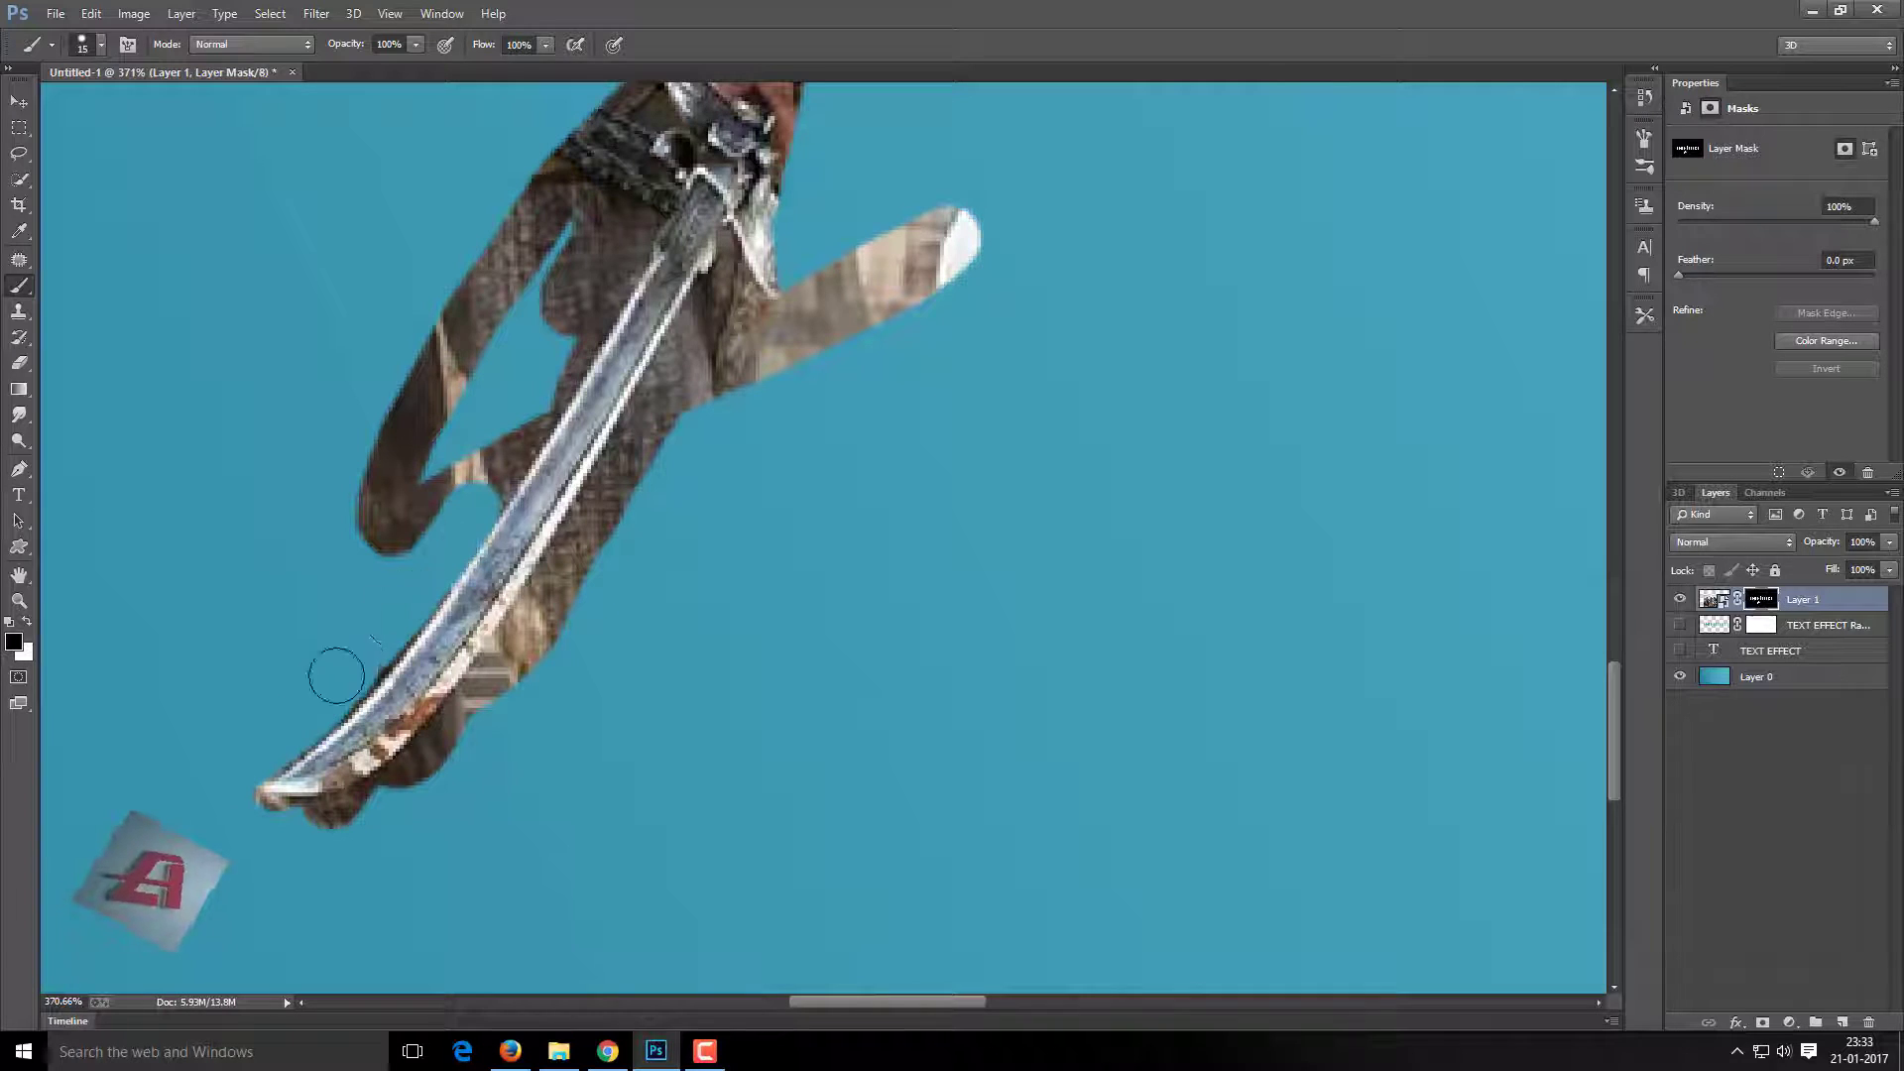
pyautogui.moveTo(417, 555)
pyautogui.mouseDown()
pyautogui.moveTo(348, 476)
pyautogui.moveTo(596, 151)
pyautogui.mouseUp()
pyautogui.scroll(3, 596, 151)
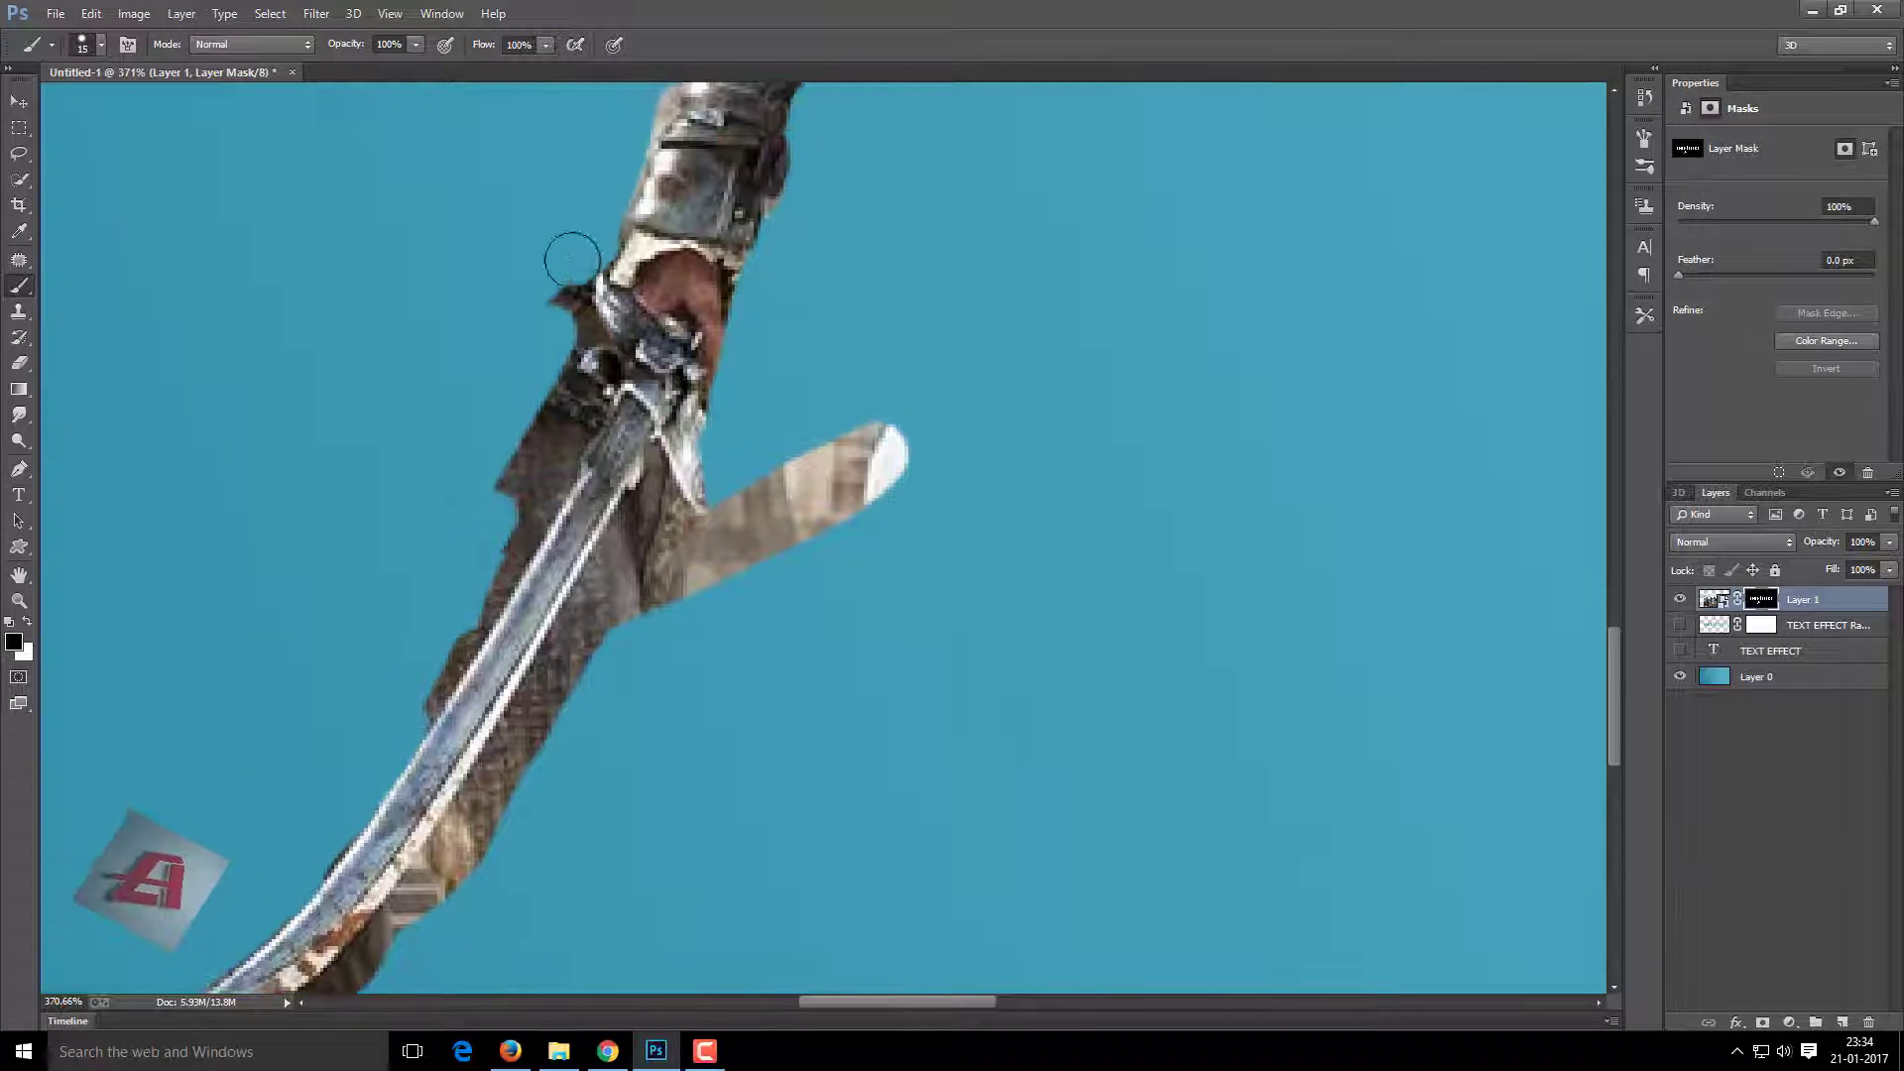
pyautogui.moveTo(573, 264)
pyautogui.mouseDown()
pyautogui.moveTo(566, 396)
pyautogui.moveTo(446, 694)
pyautogui.mouseUp()
pyautogui.scroll(-3, 487, 653)
pyautogui.moveTo(346, 902)
pyautogui.mouseDown()
pyautogui.moveTo(288, 760)
pyautogui.moveTo(341, 866)
pyautogui.mouseUp()
# Remove beige arm and brown fringe beside the upper blade, then restore the hand's edge.
pyautogui.moveTo(938, 293)
pyautogui.mouseDown()
pyautogui.moveTo(795, 373)
pyautogui.moveTo(701, 383)
pyautogui.moveTo(468, 729)
pyautogui.mouseUp()
pyautogui.moveTo(688, 364)
pyautogui.mouseDown()
pyautogui.moveTo(565, 574)
pyautogui.moveTo(623, 522)
pyautogui.mouseUp()
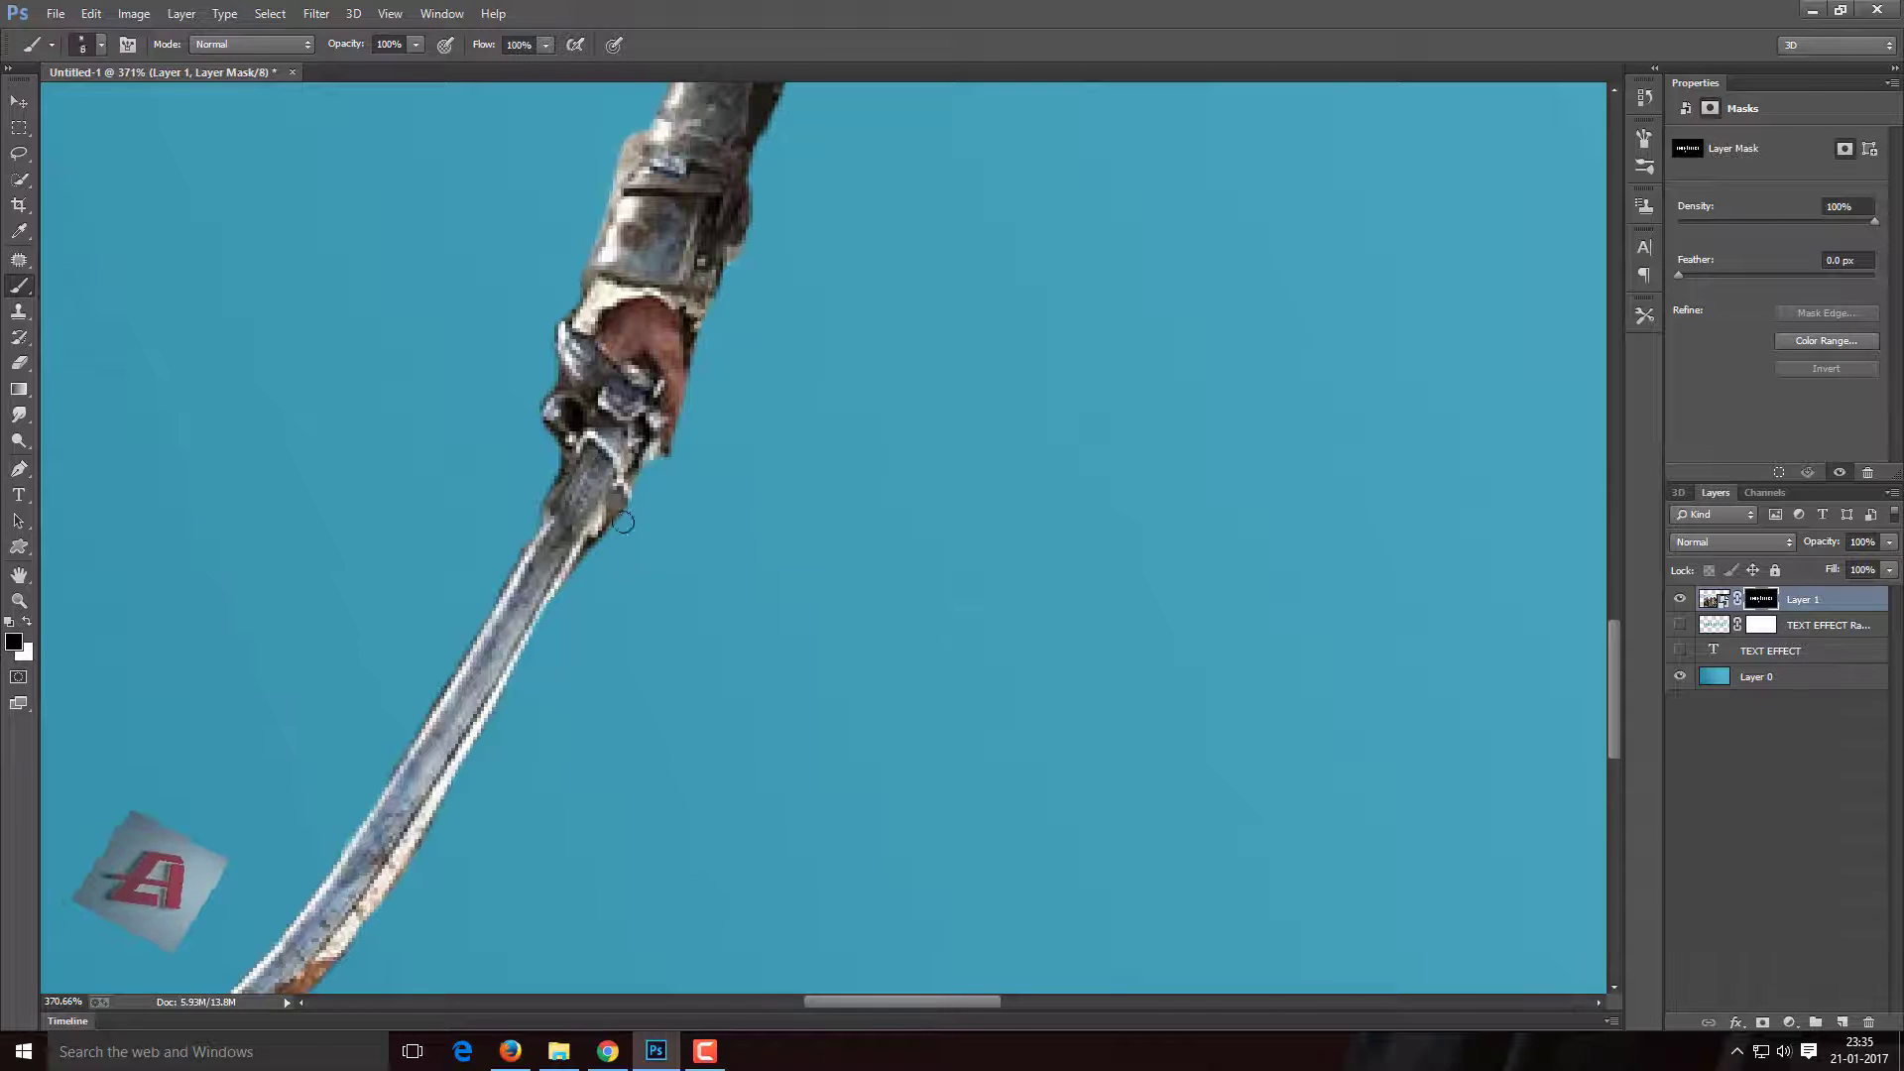
pyautogui.press(']')
pyautogui.press(']')
pyautogui.press(']')
pyautogui.moveTo(681, 368); pyautogui.dragTo(675, 407)
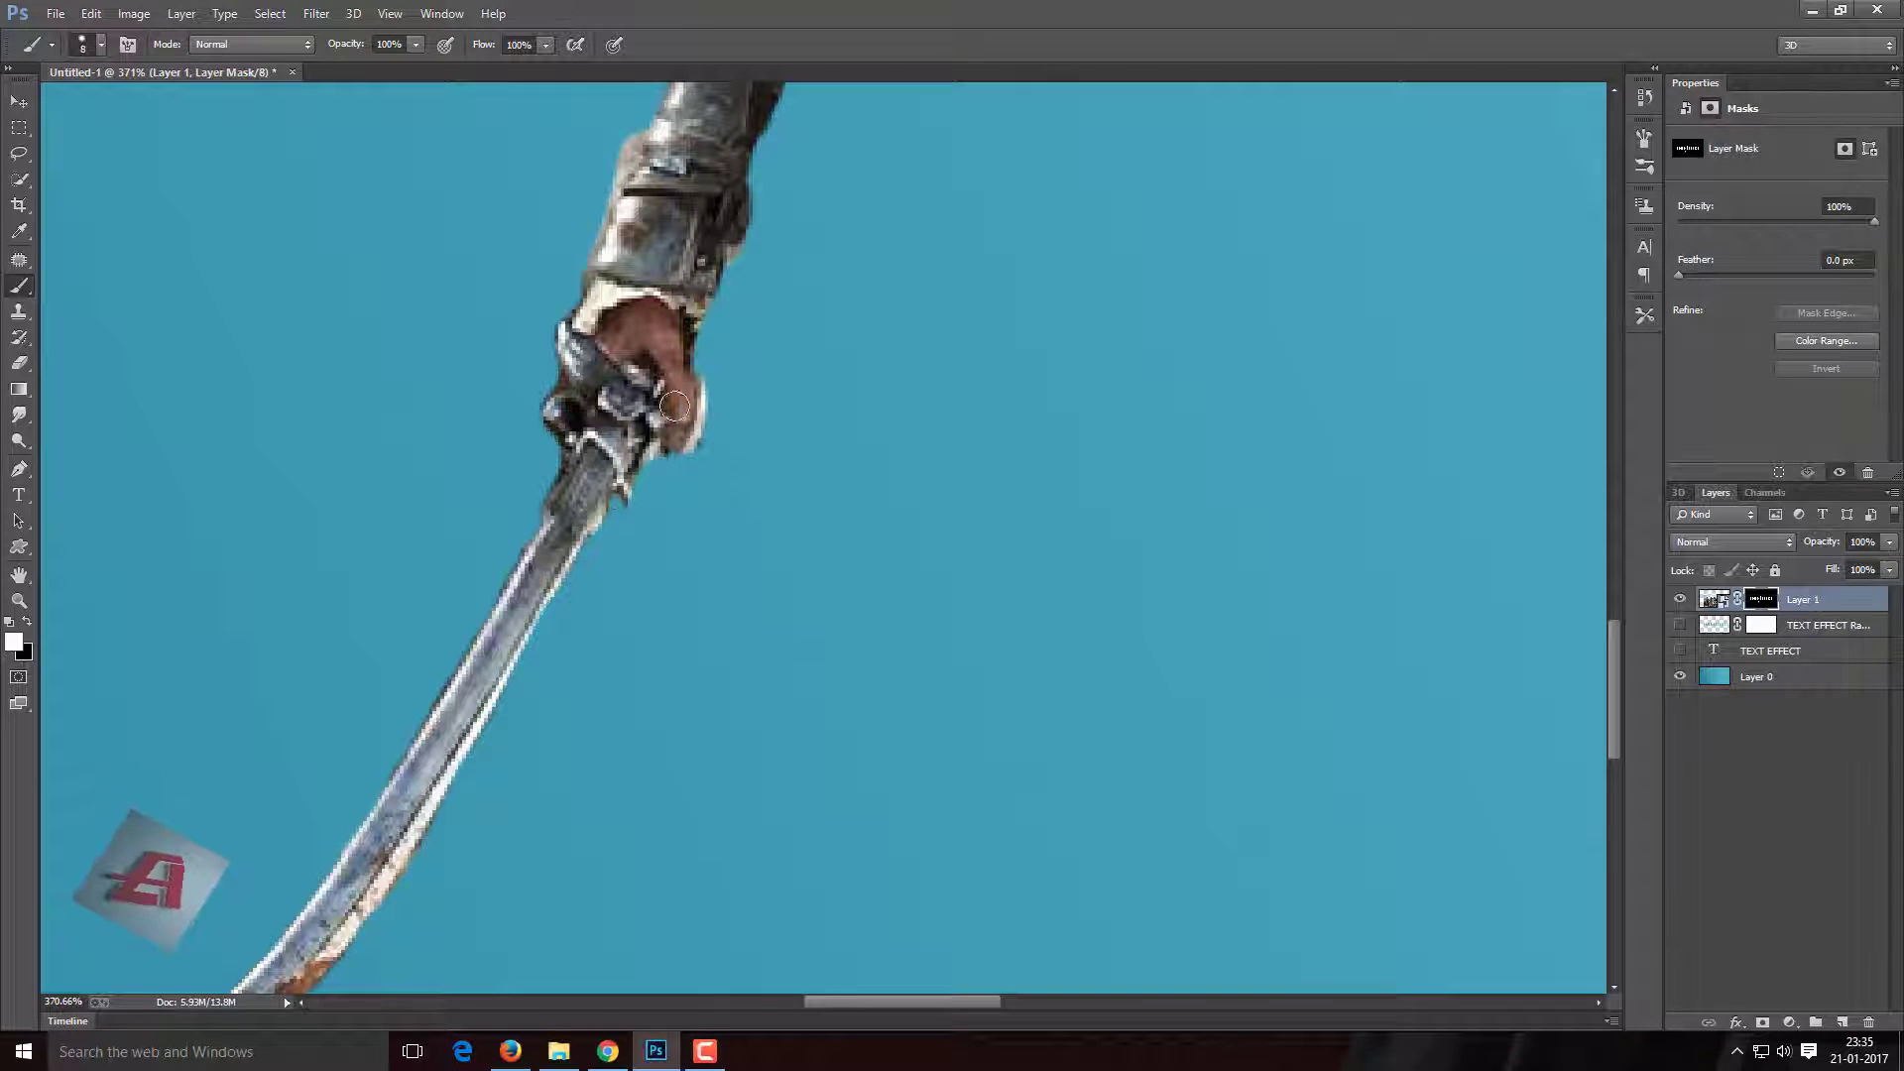
# Paint the hooded pirate's arm and shoulder back in with white on Layer 1's mask.
pyautogui.scroll(-3, 694, 428)
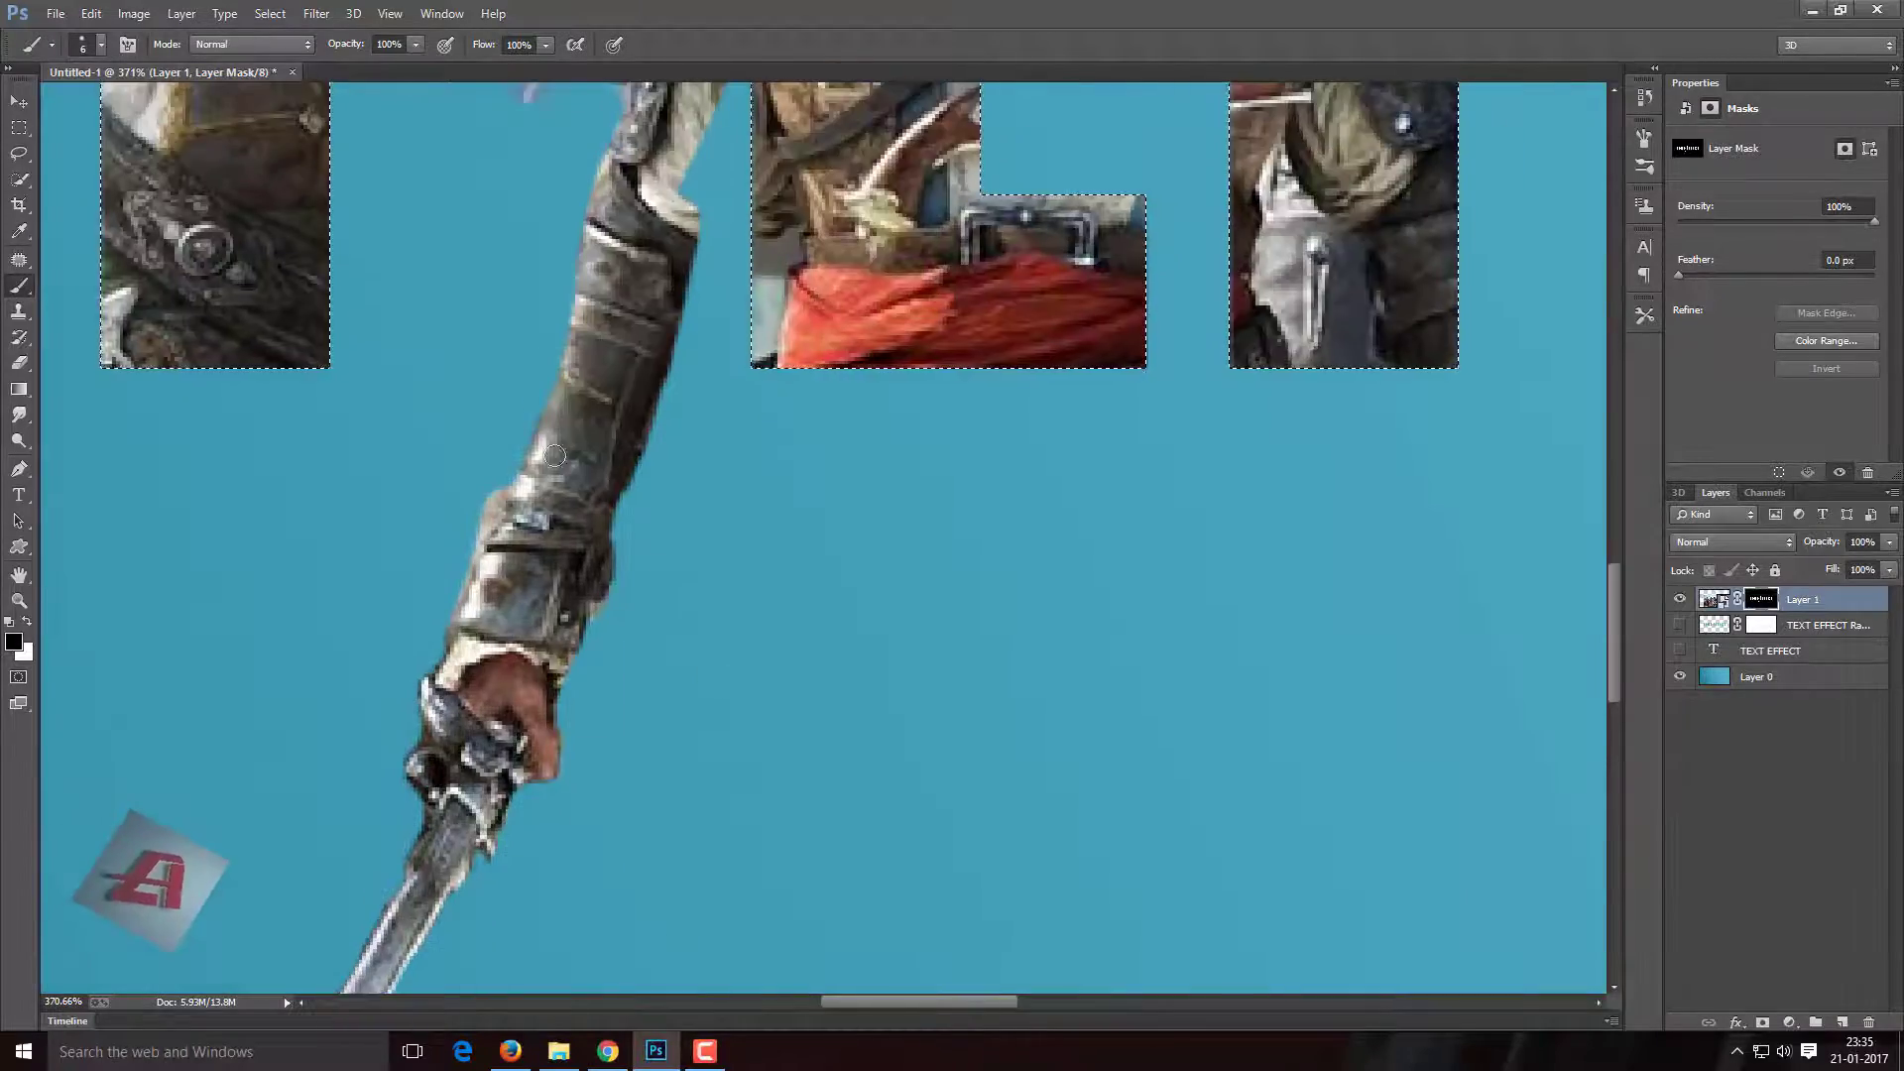
pyautogui.scroll(-3, 694, 428)
pyautogui.scroll(2, 606, 388)
pyautogui.scroll(2, 606, 388)
pyautogui.press('x')
pyautogui.press(']')
pyautogui.press(']')
pyautogui.press(']')
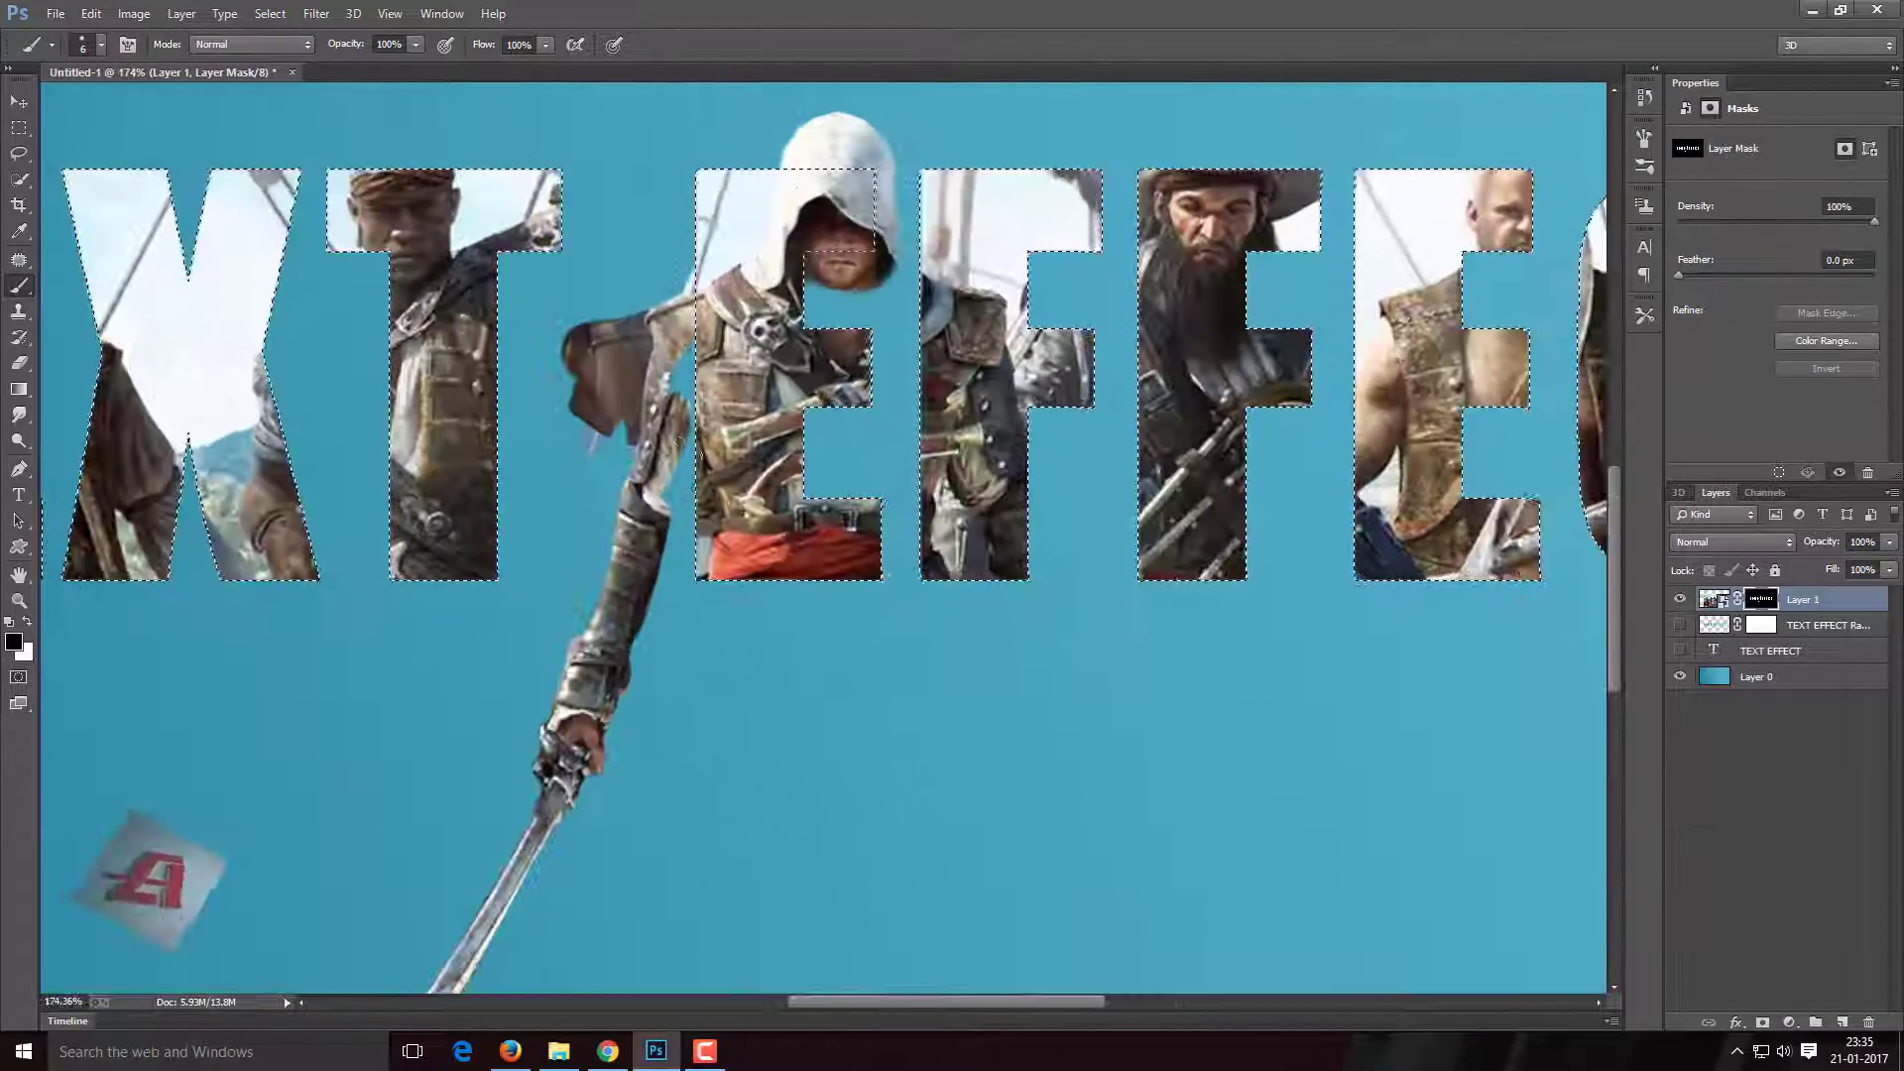
pyautogui.moveTo(664, 328); pyautogui.dragTo(575, 739)
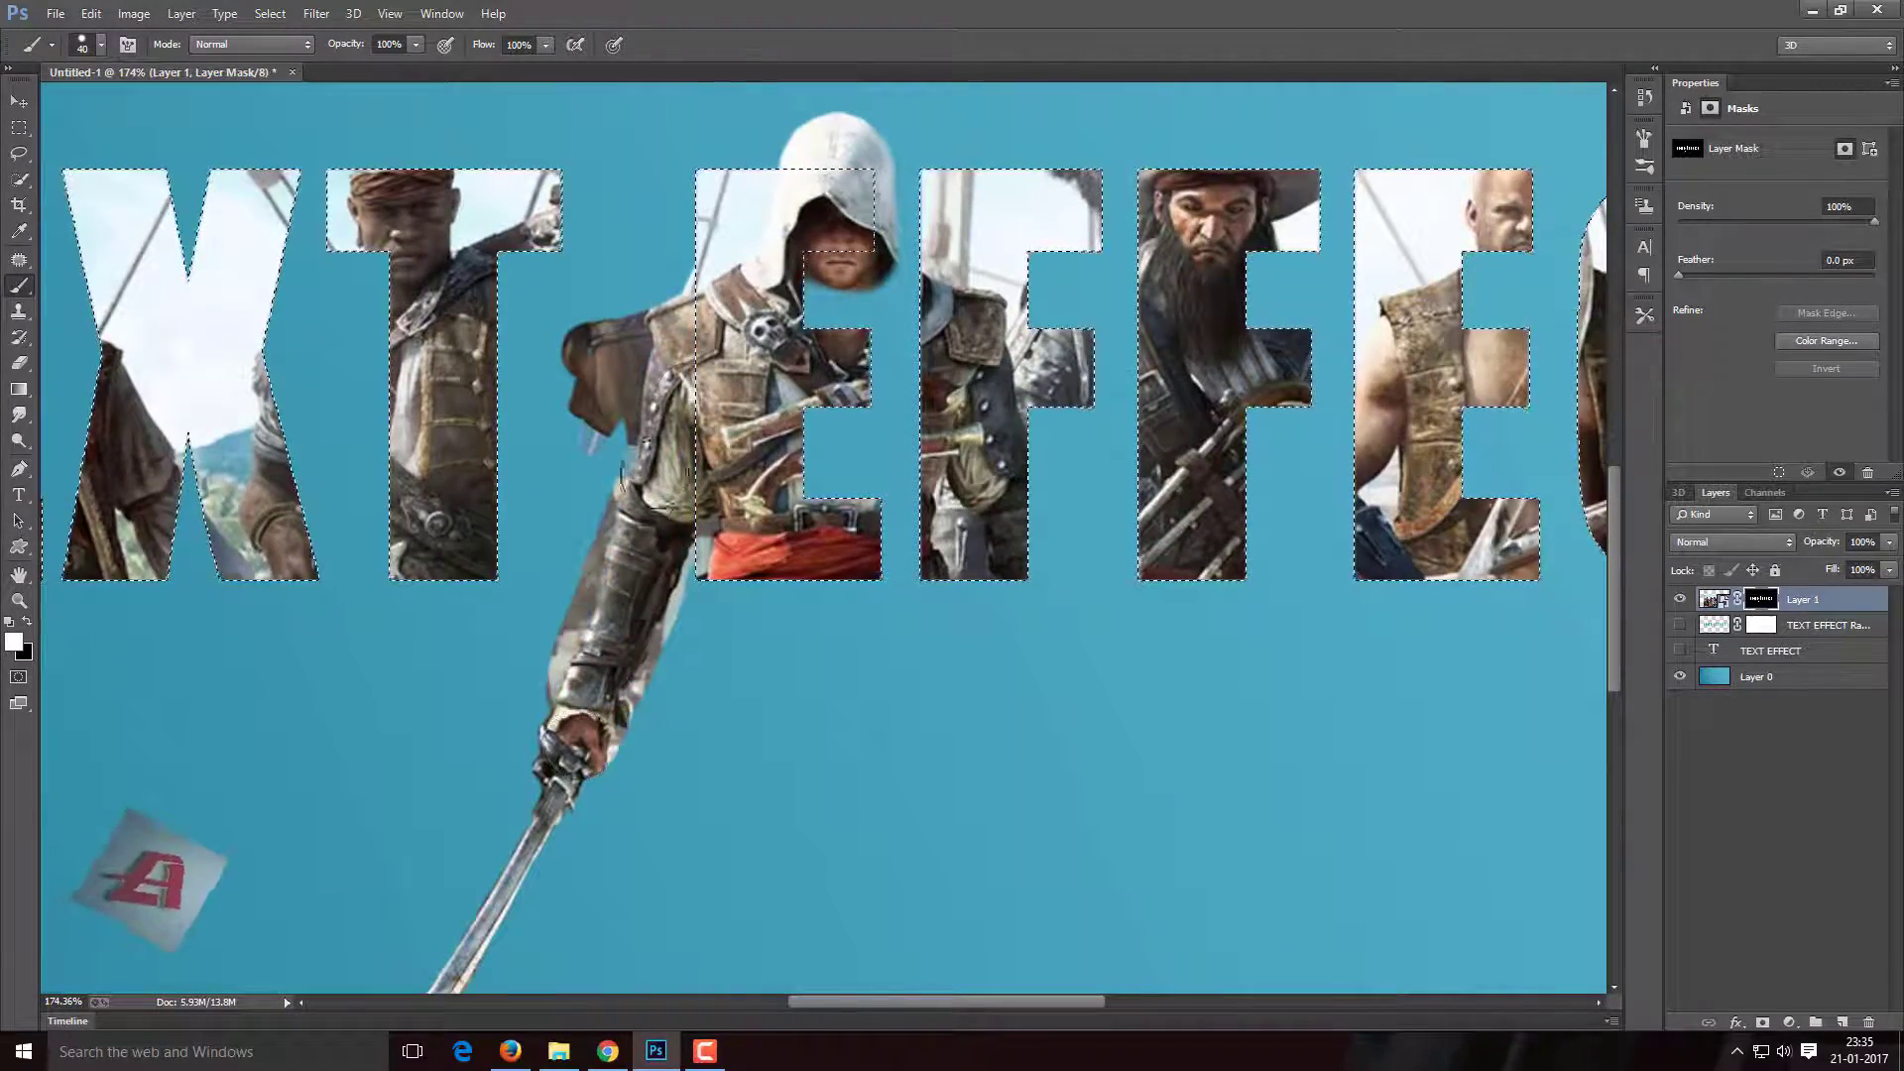
# Switch to black and shrink the brush to 5 to trim the forearm and gauntlet edges.
pyautogui.scroll(2, 655, 479)
pyautogui.press('x')
pyautogui.scroll(-2, 526, 451)
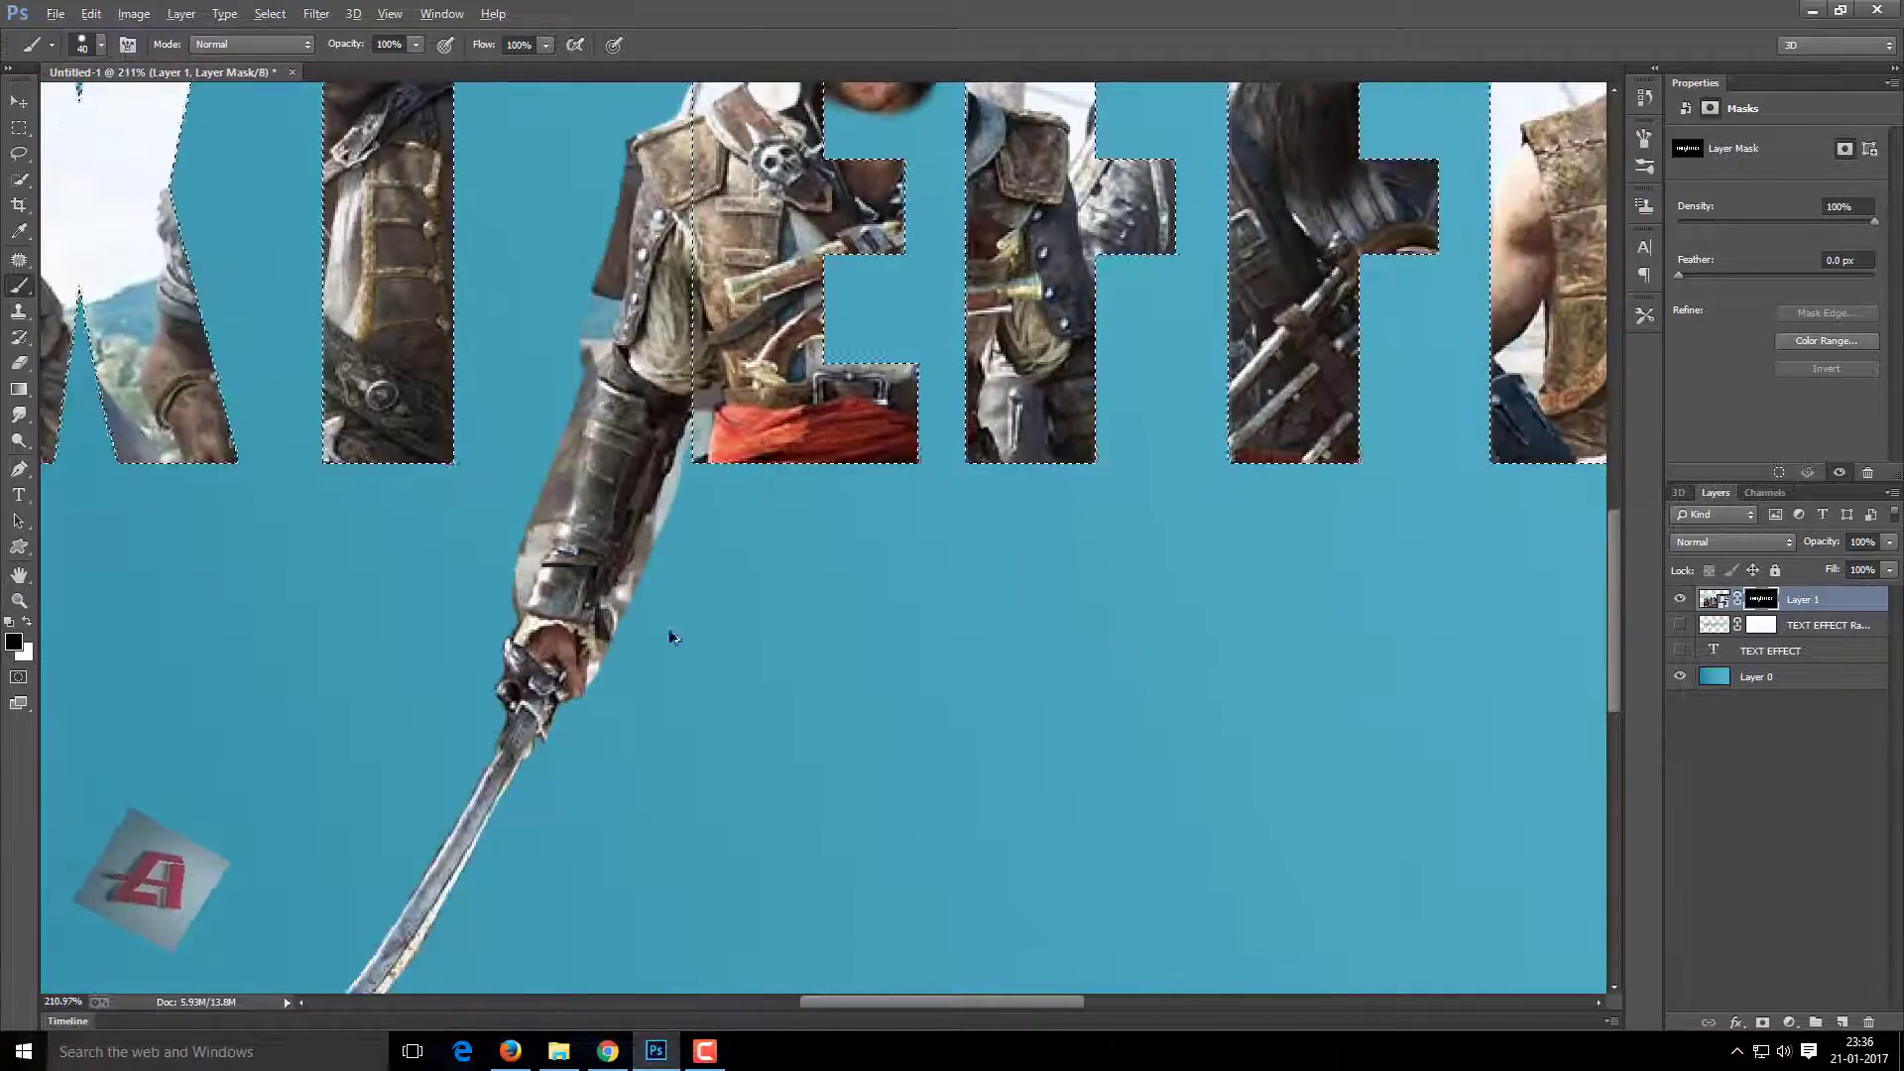
pyautogui.scroll(1, 497, 515)
pyautogui.scroll(3, 554, 452)
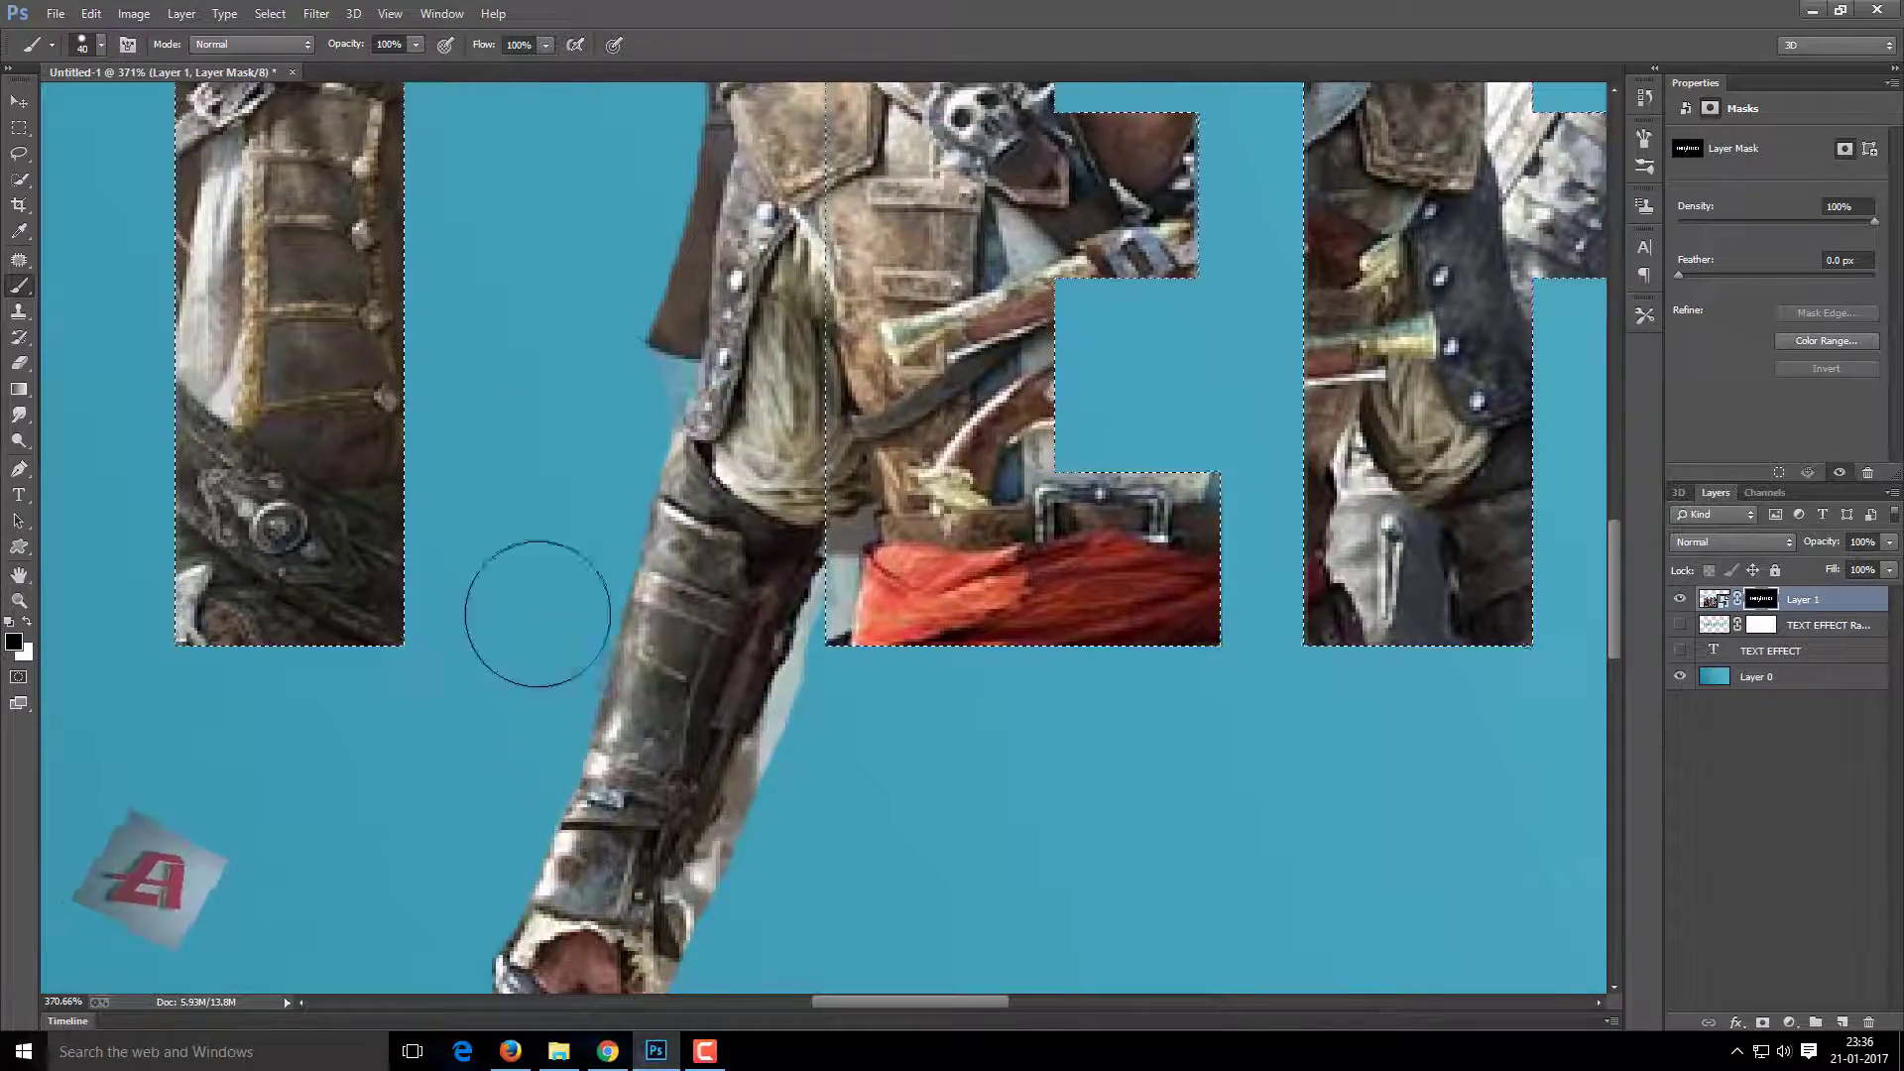
pyautogui.scroll(3, 575, 477)
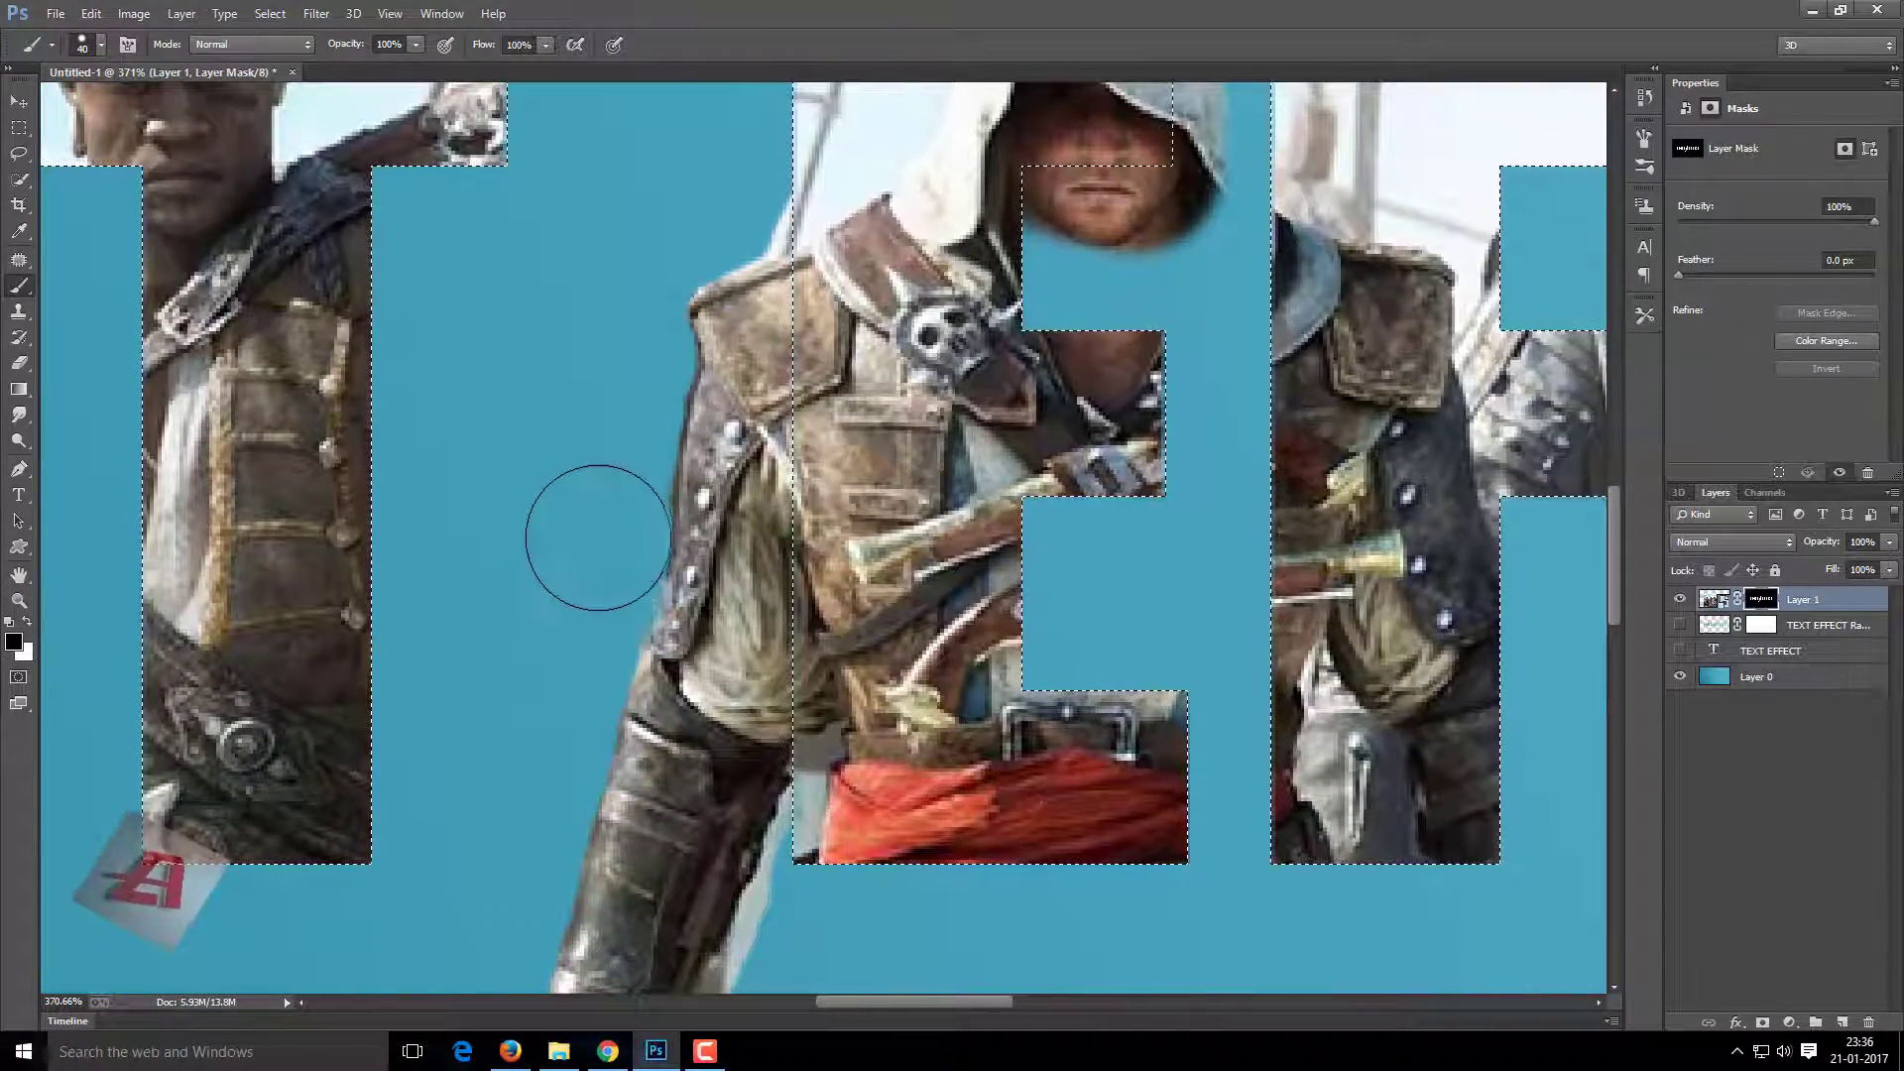
pyautogui.press('[')
pyautogui.press('[')
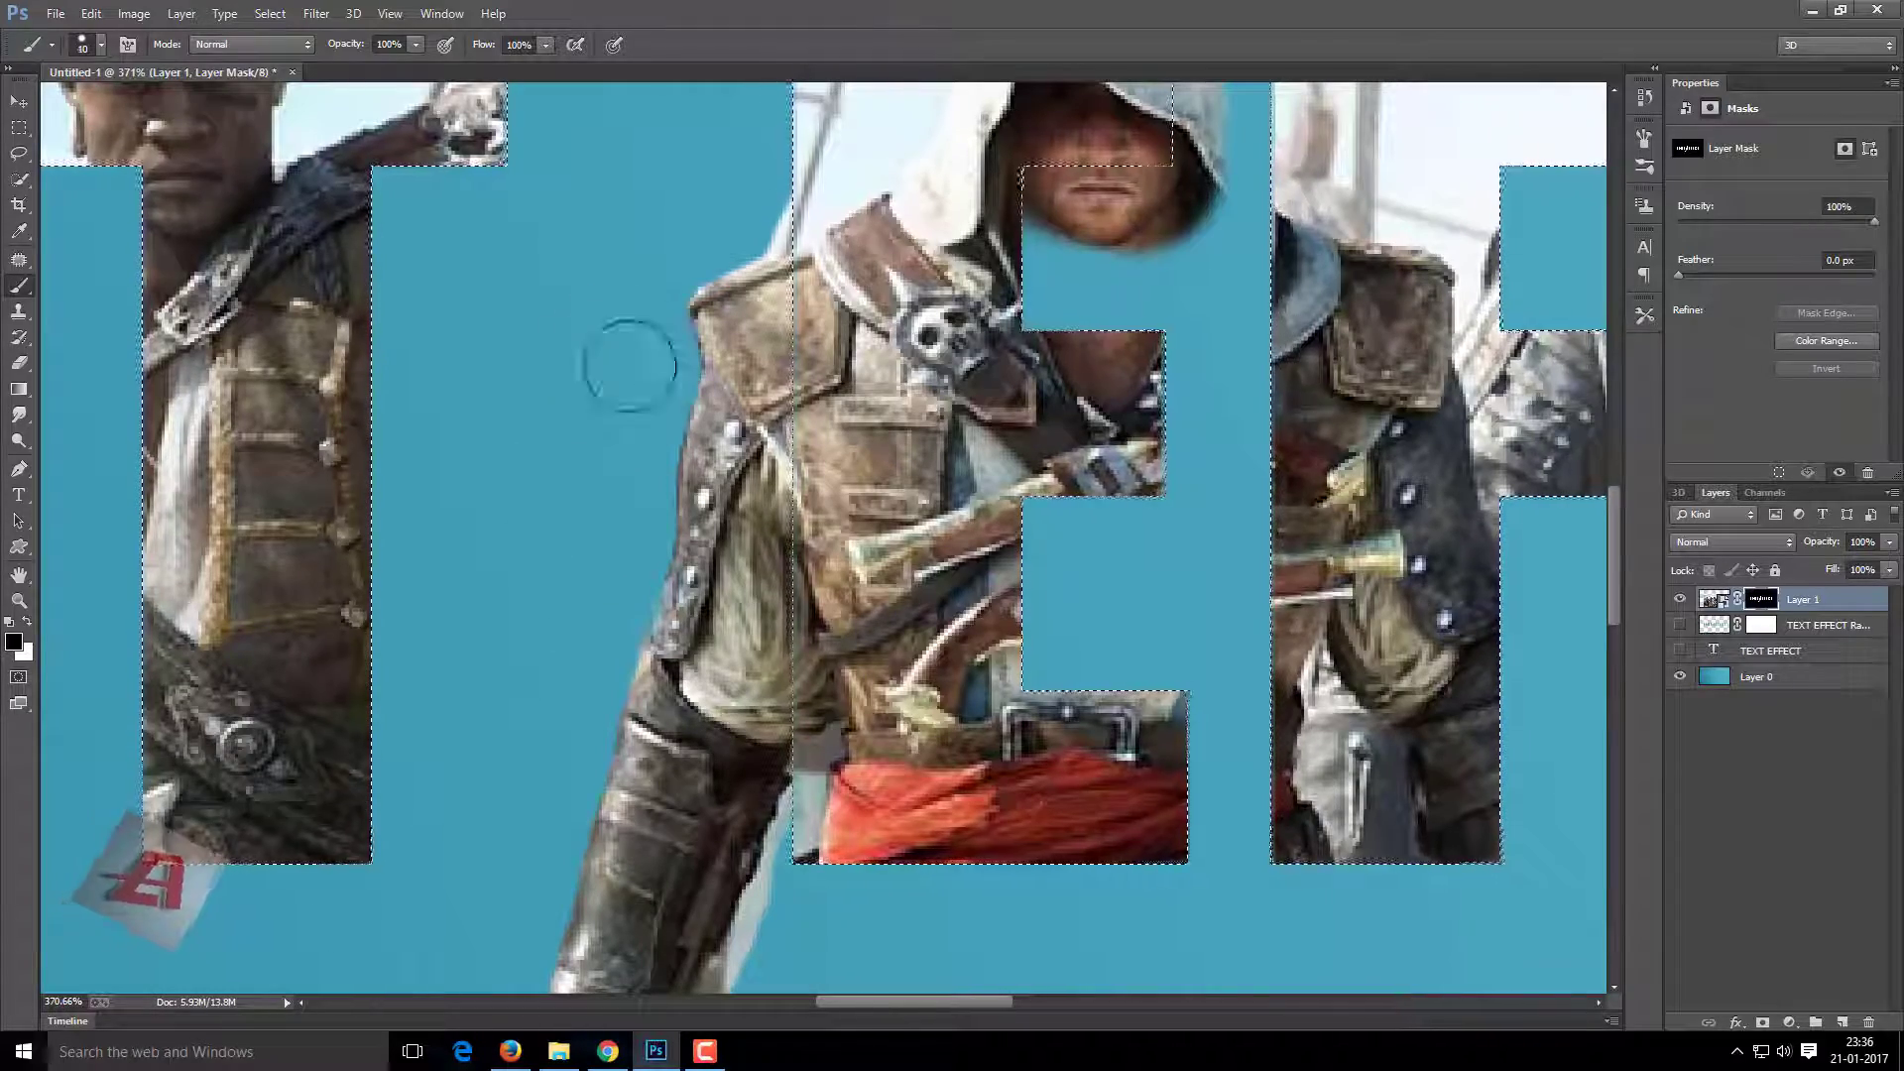
pyautogui.press('[')
pyautogui.scroll(-5, 660, 518)
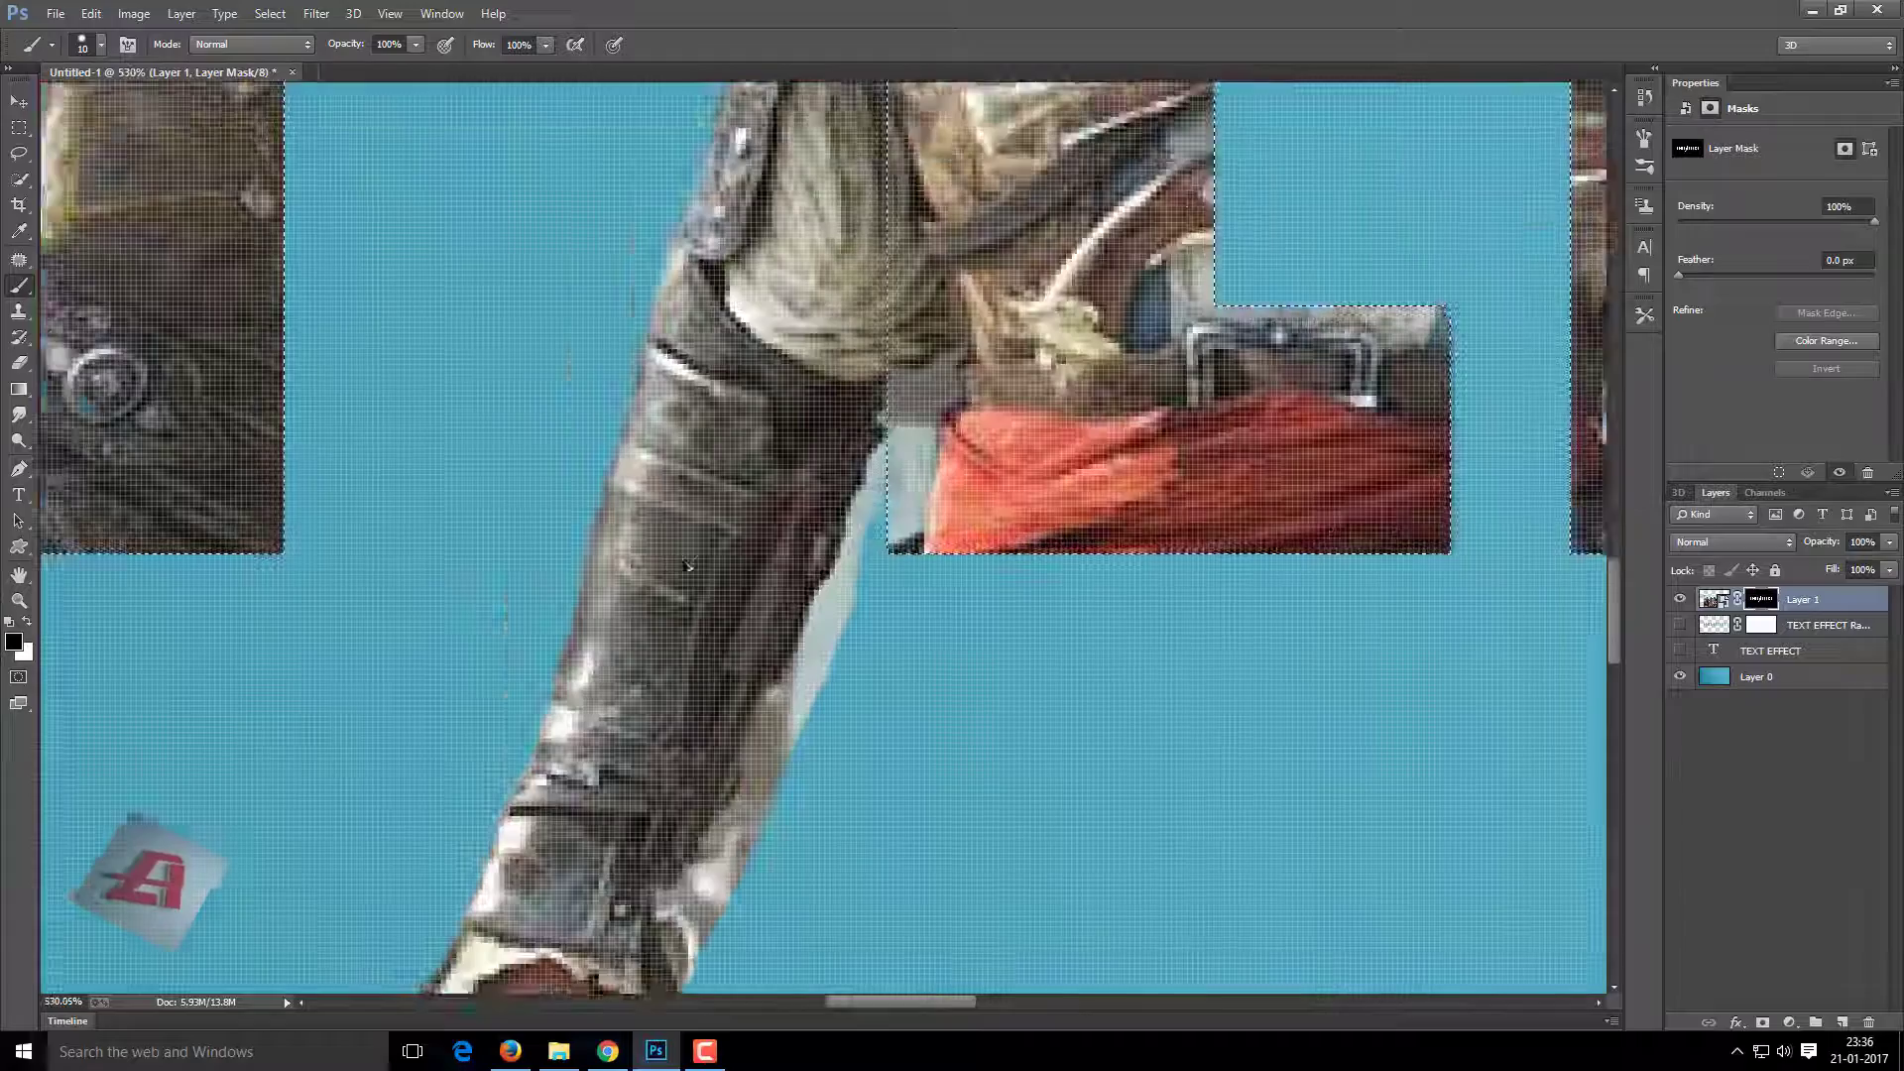
pyautogui.keyDown('alt'); pyautogui.scroll(2, 851, 374); pyautogui.keyUp('alt')
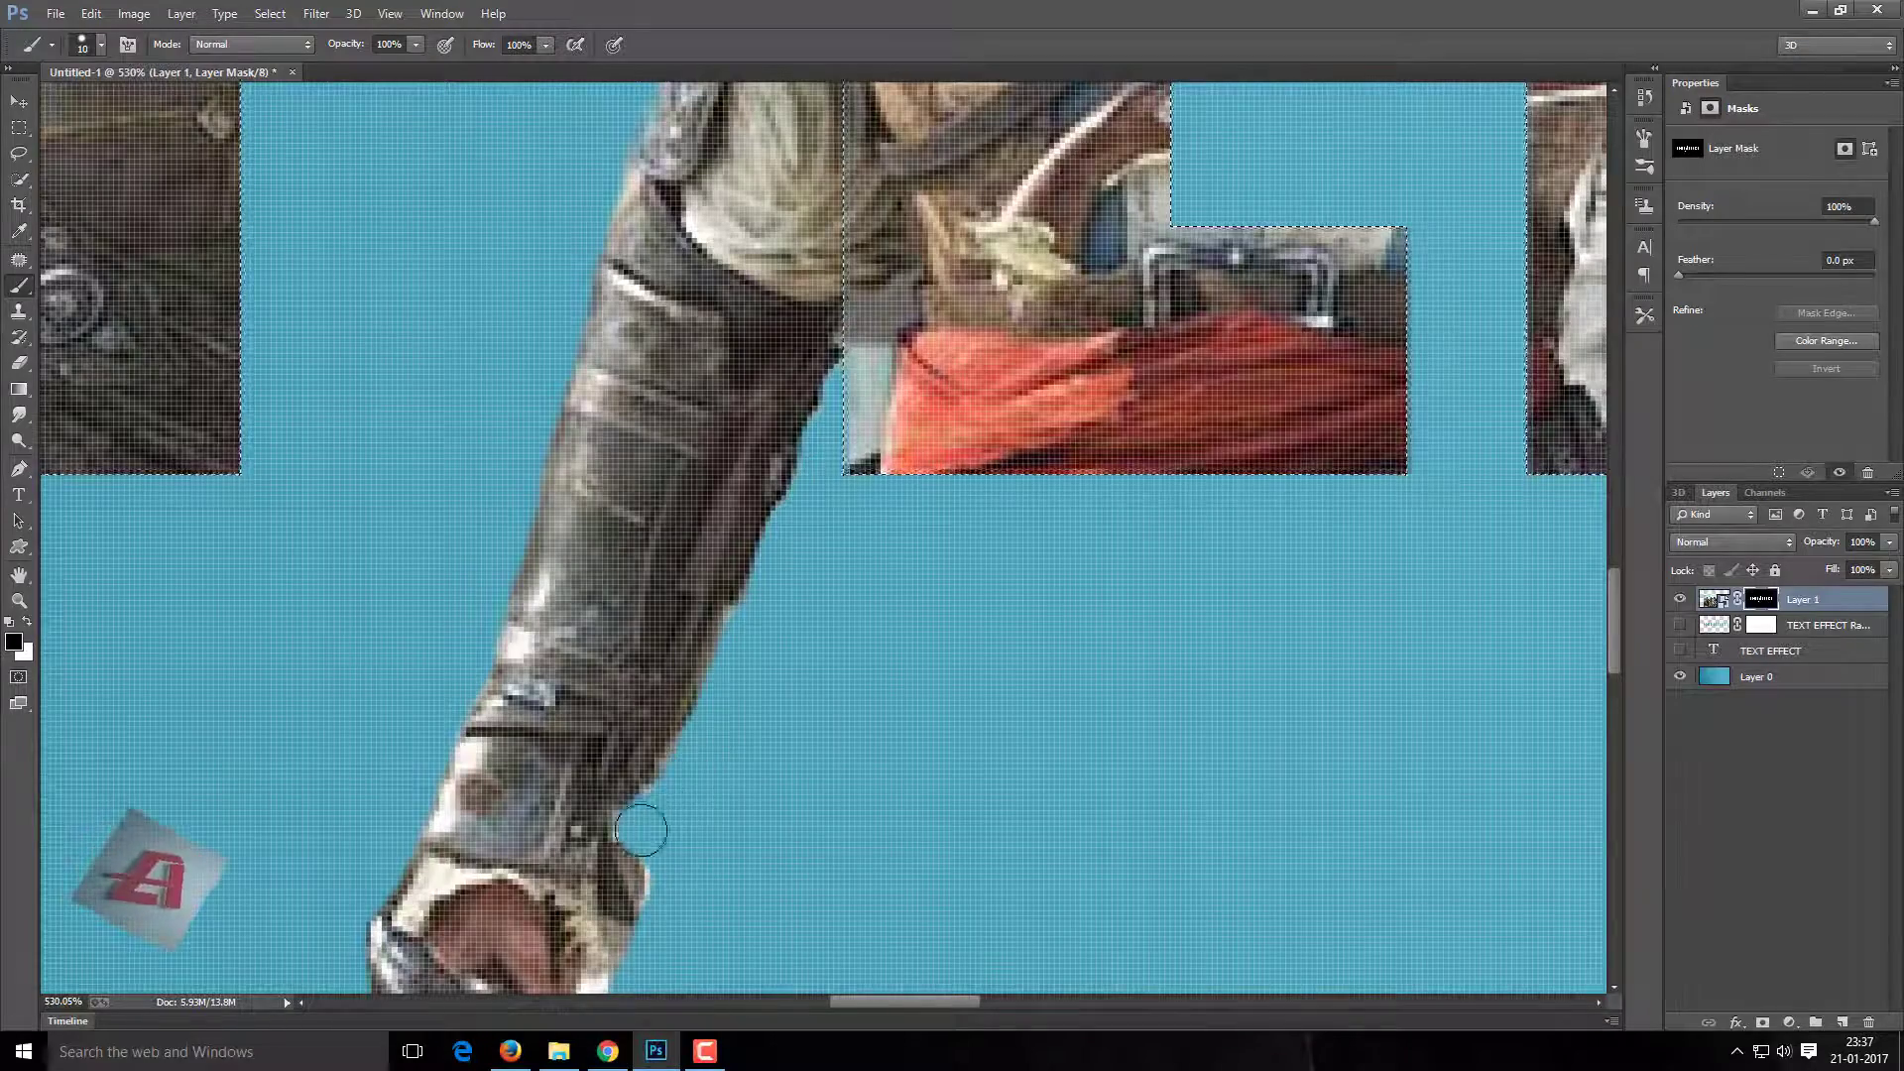
pyautogui.scroll(-3, 655, 674)
pyautogui.press('[')
pyautogui.press('[')
pyautogui.press('[')
pyautogui.press('[')
pyautogui.press('[')
pyautogui.press('[')
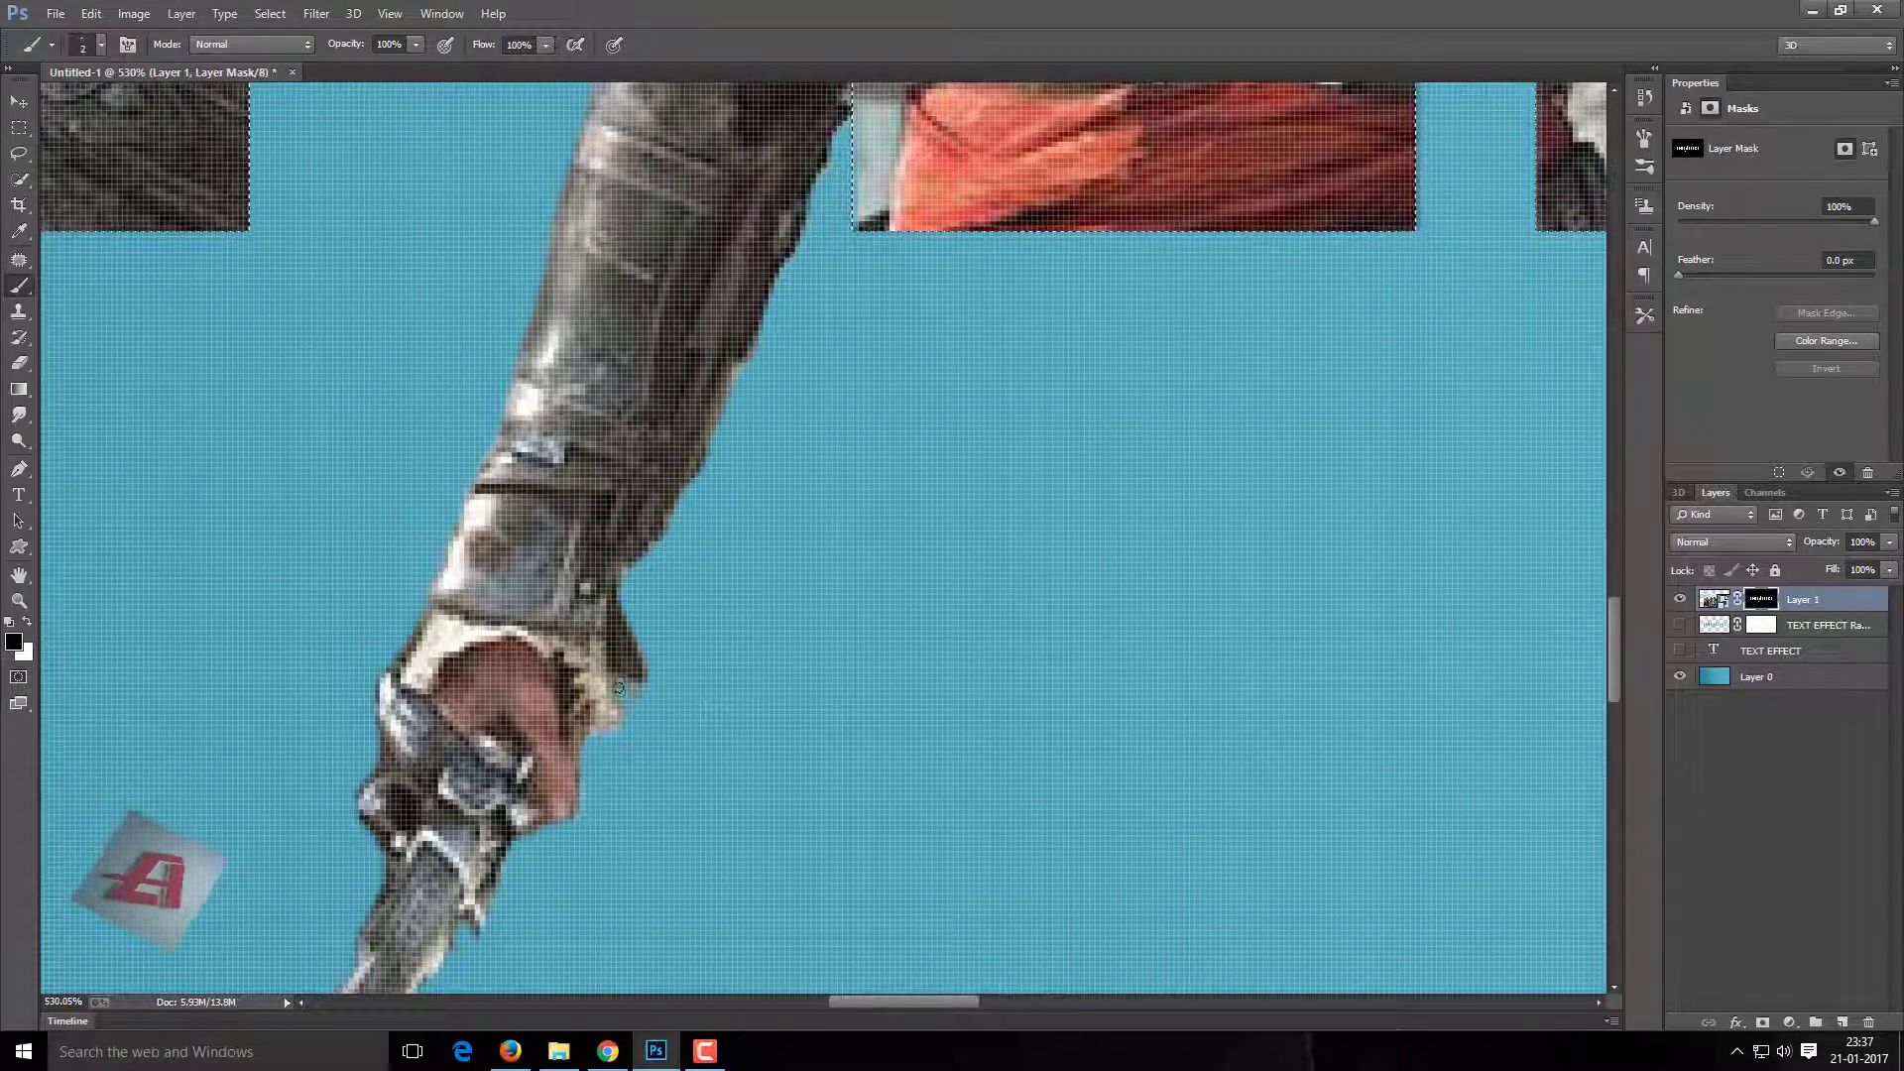
pyautogui.hscroll(-2, 515, 772)
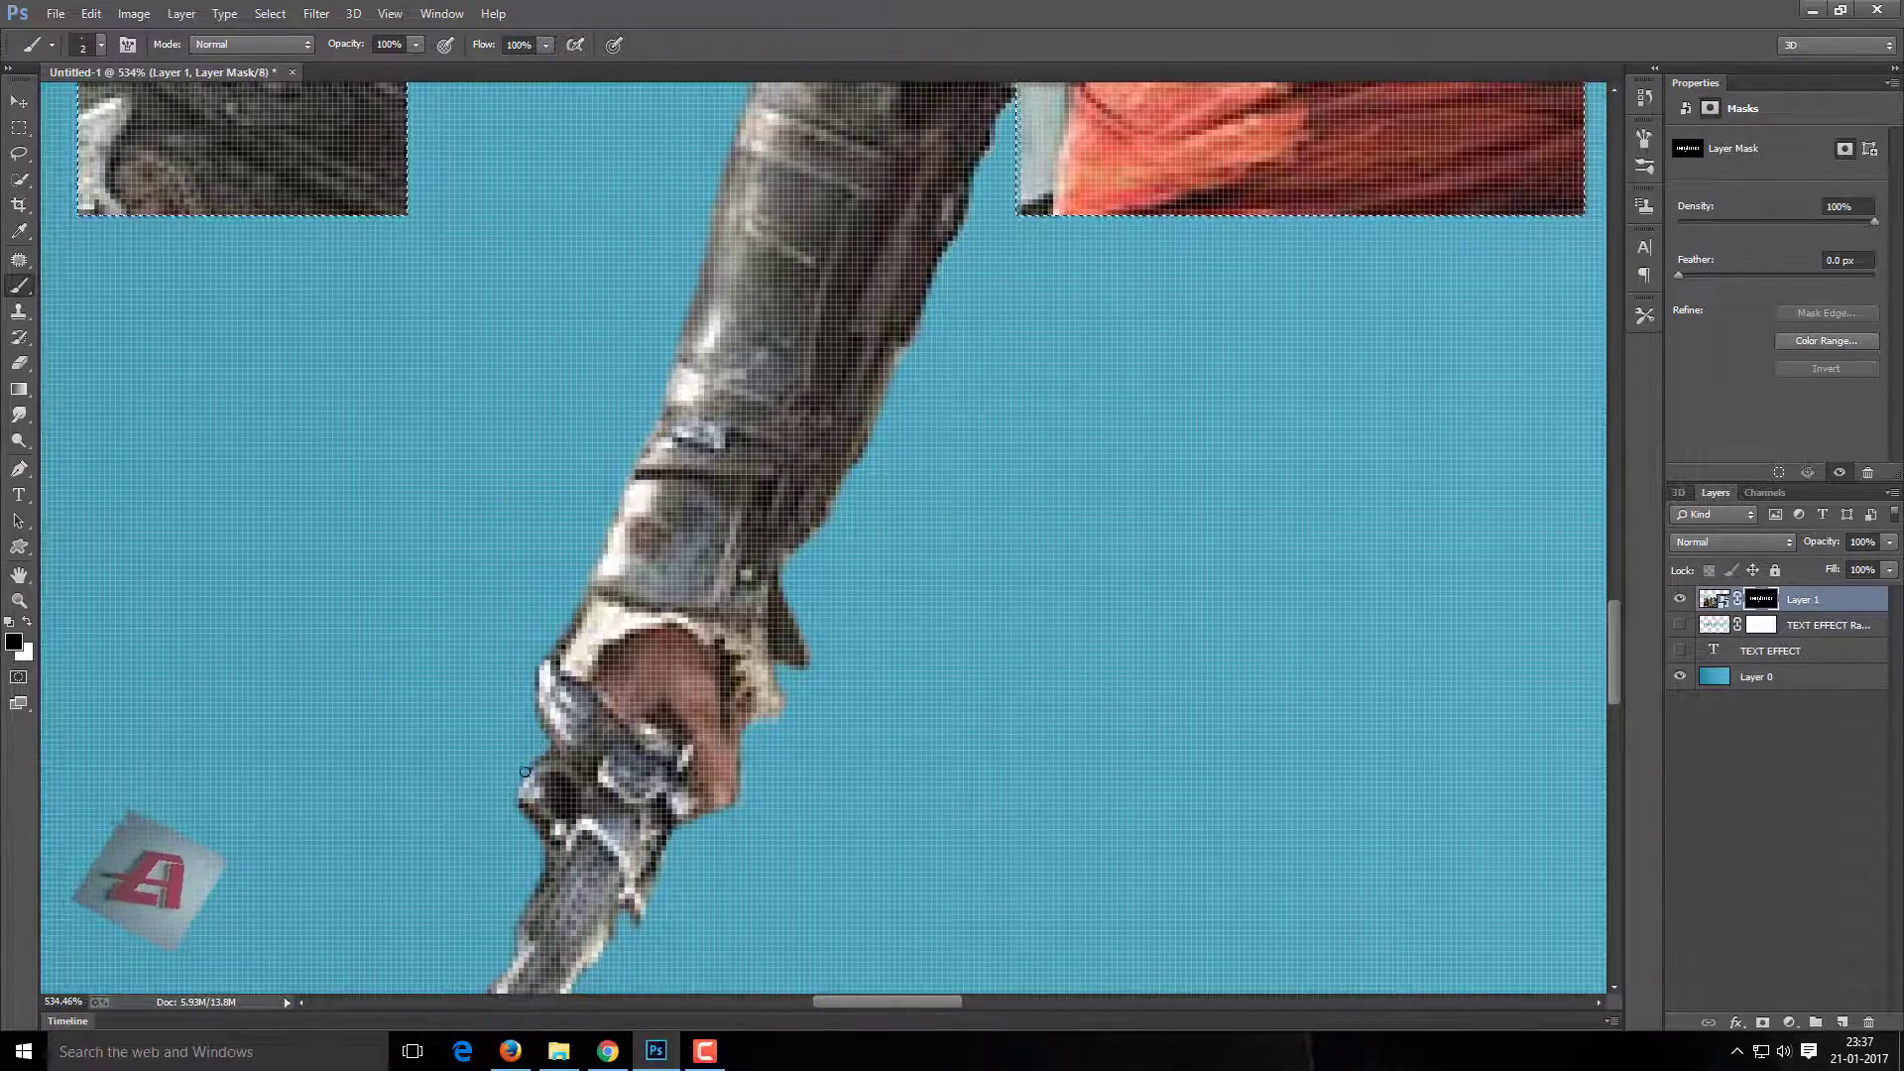
pyautogui.keyDown('alt'); pyautogui.scroll(-5, 525, 772); pyautogui.keyUp('alt')
pyautogui.keyDown('alt'); pyautogui.scroll(2, 871, 646); pyautogui.keyUp('alt')
pyautogui.keyDown('alt'); pyautogui.scroll(2, 877, 596); pyautogui.keyUp('alt')
# Reveal the rifle, hand and gun stock below the letters with a 15 px white brush.
pyautogui.keyDown('alt'); pyautogui.scroll(1, 886, 550); pyautogui.keyUp('alt')
pyautogui.press(']')
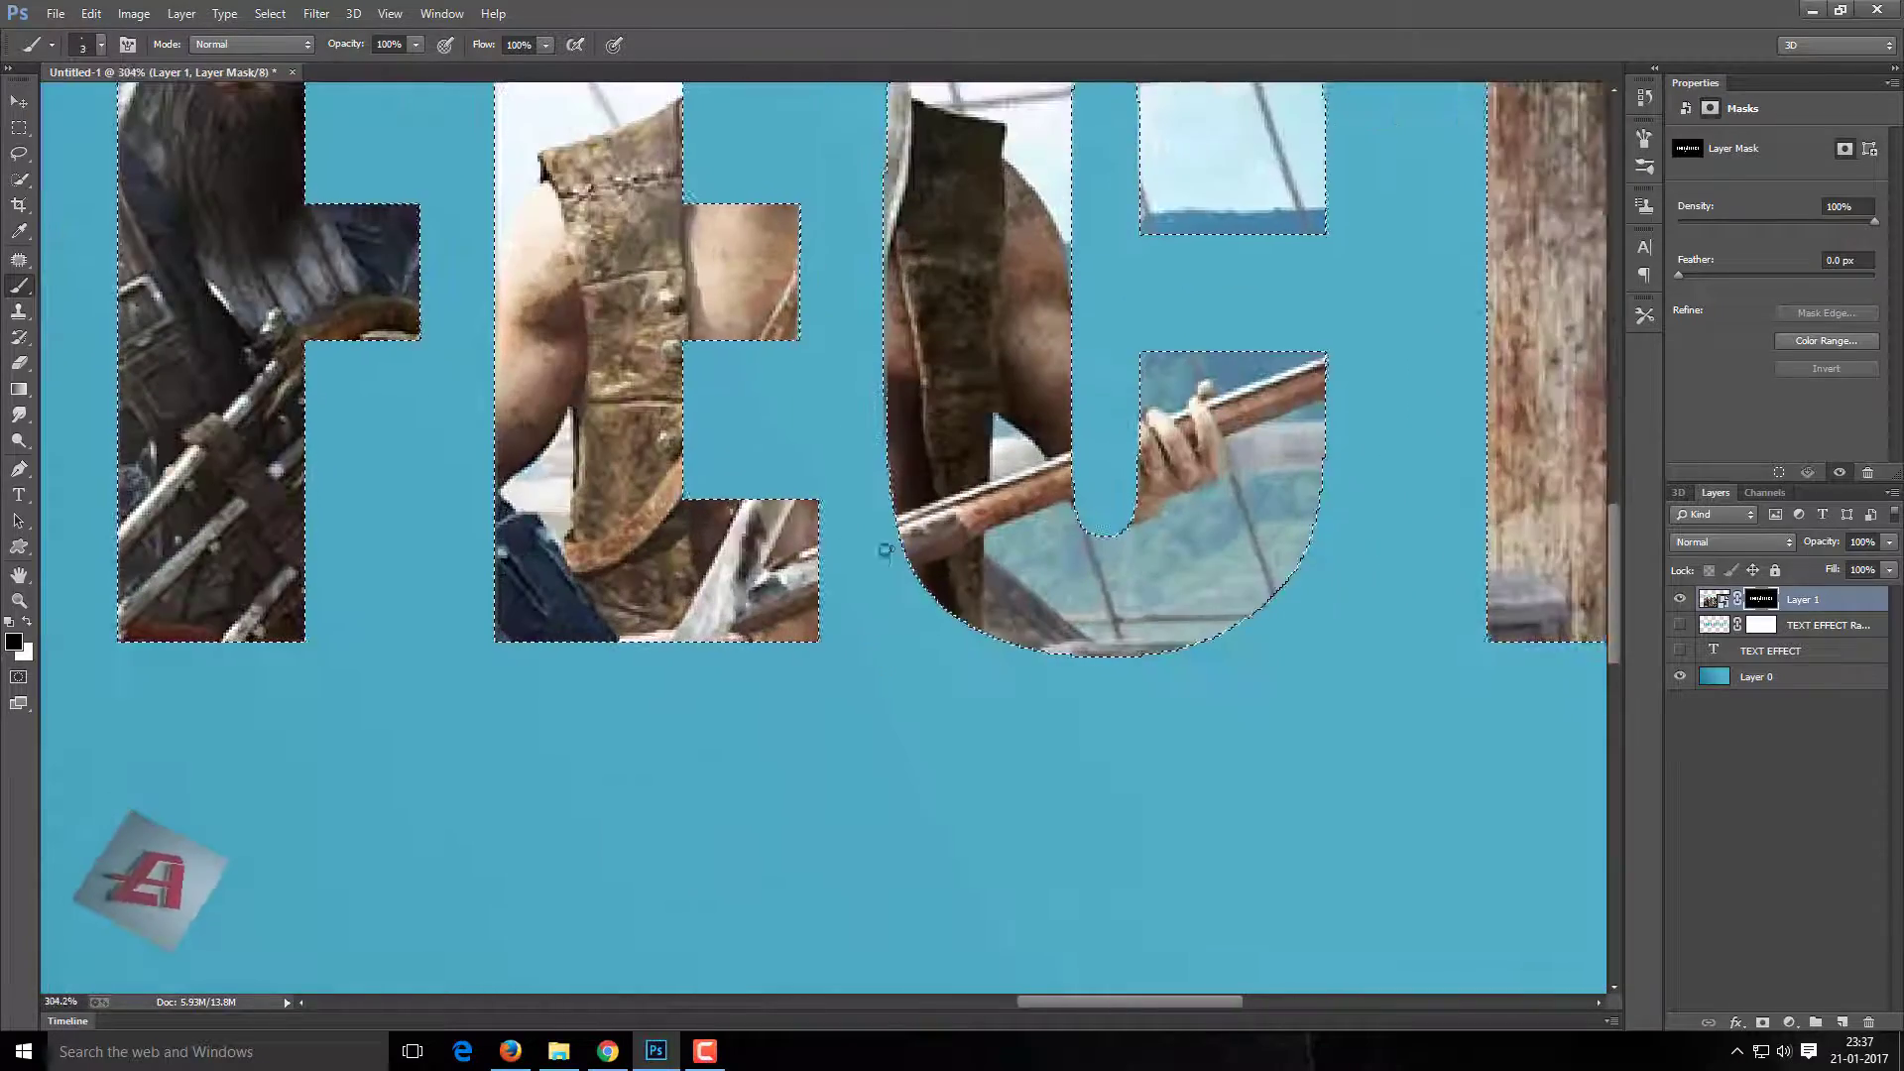
pyautogui.press('x')
pyautogui.press(']')
pyautogui.press(']')
pyautogui.press(']')
pyautogui.moveTo(886, 550); pyautogui.dragTo(886, 531)
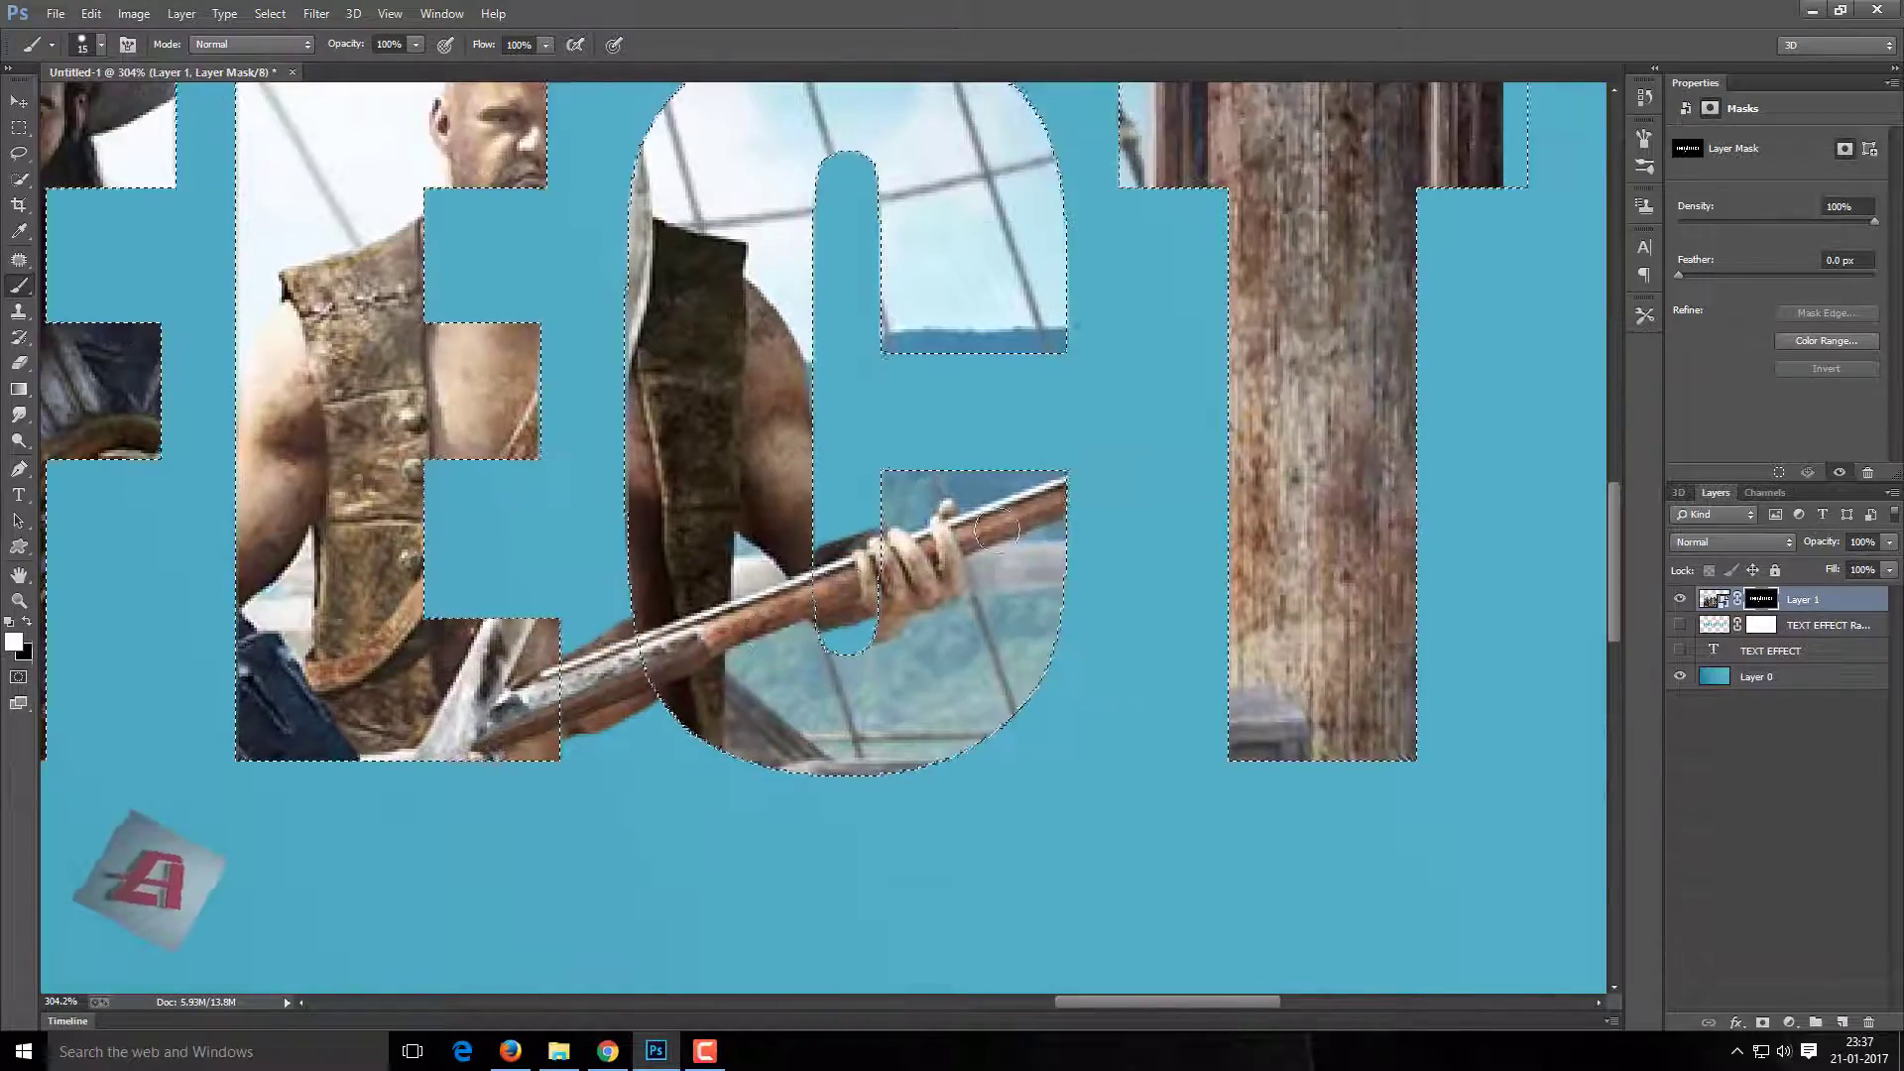
pyautogui.moveTo(1062, 494); pyautogui.dragTo(880, 537)
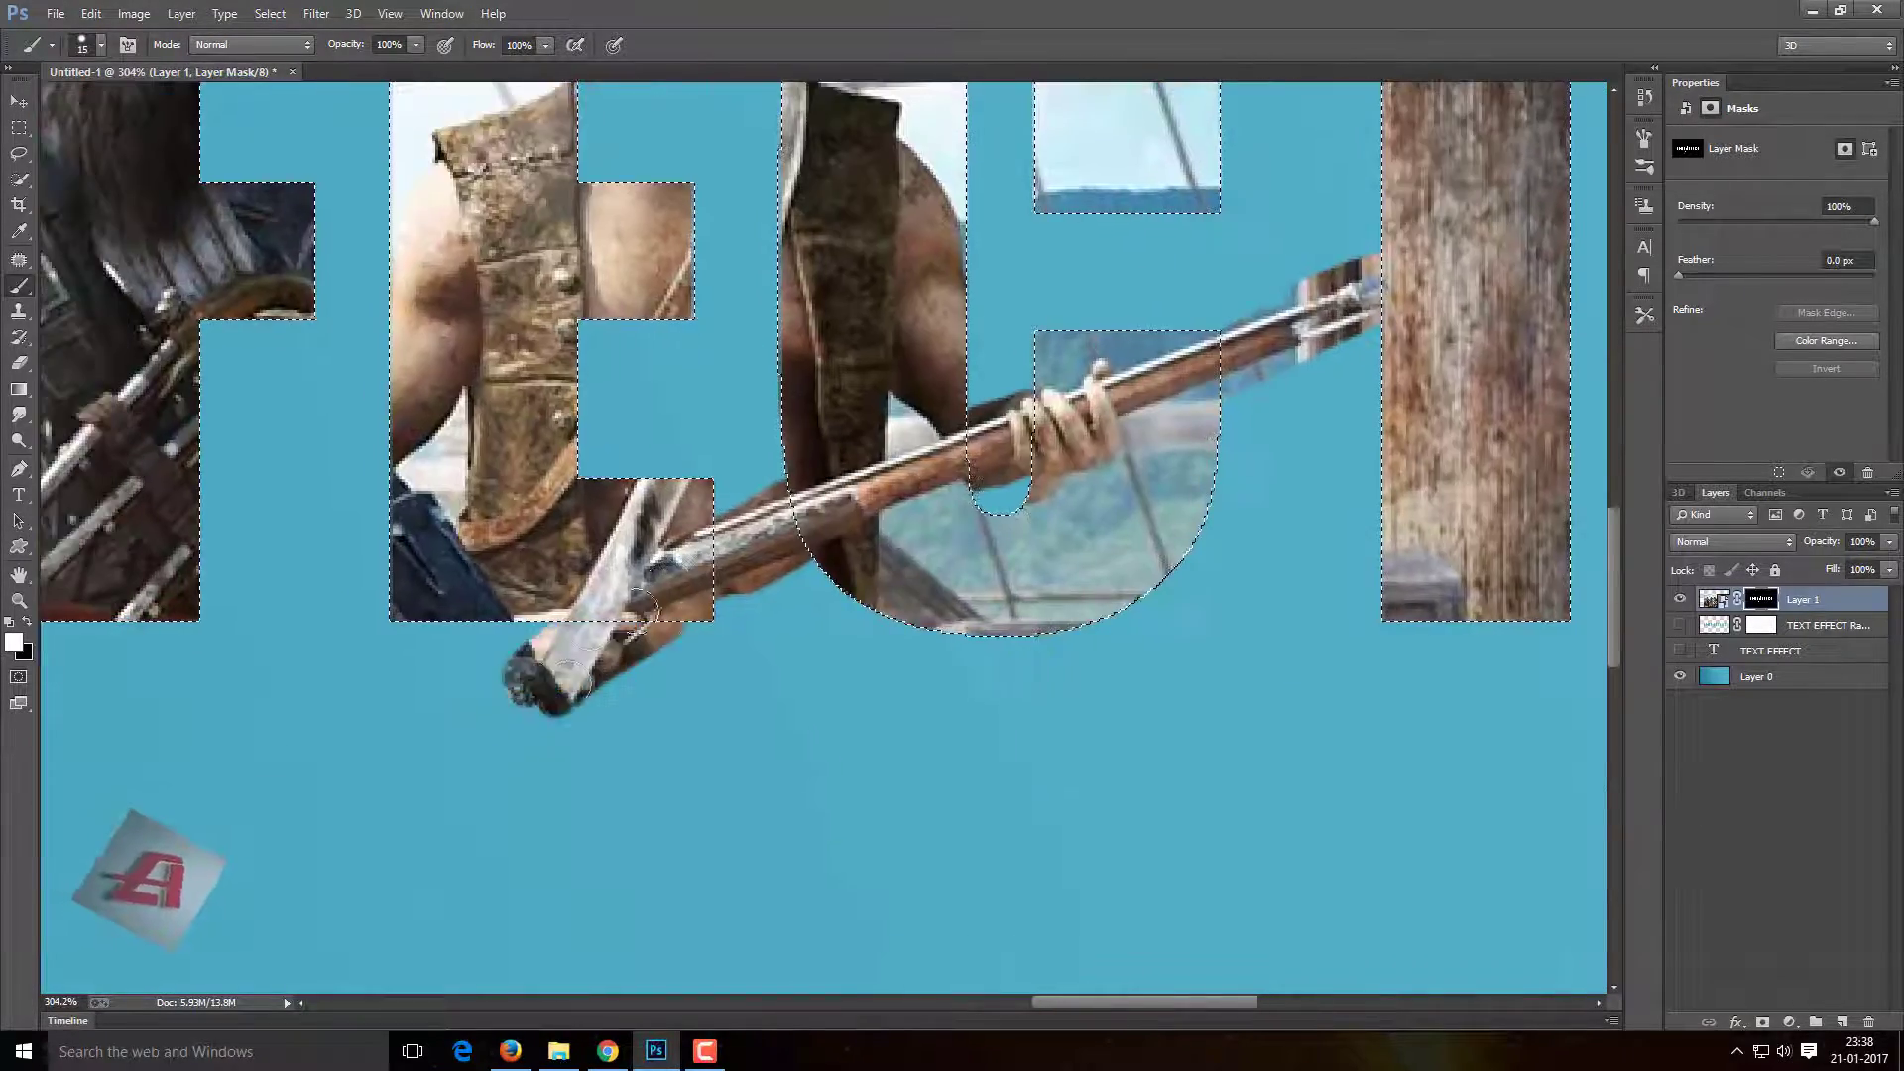
pyautogui.moveTo(645, 605)
pyautogui.mouseDown()
pyautogui.moveTo(555, 783)
pyautogui.moveTo(443, 606)
pyautogui.moveTo(370, 350)
pyautogui.mouseUp()
# Hide the stray sword-hilt pixels below the word EFFECT.
pyautogui.scroll(-3, 555, 695)
pyautogui.scroll(2, 496, 644)
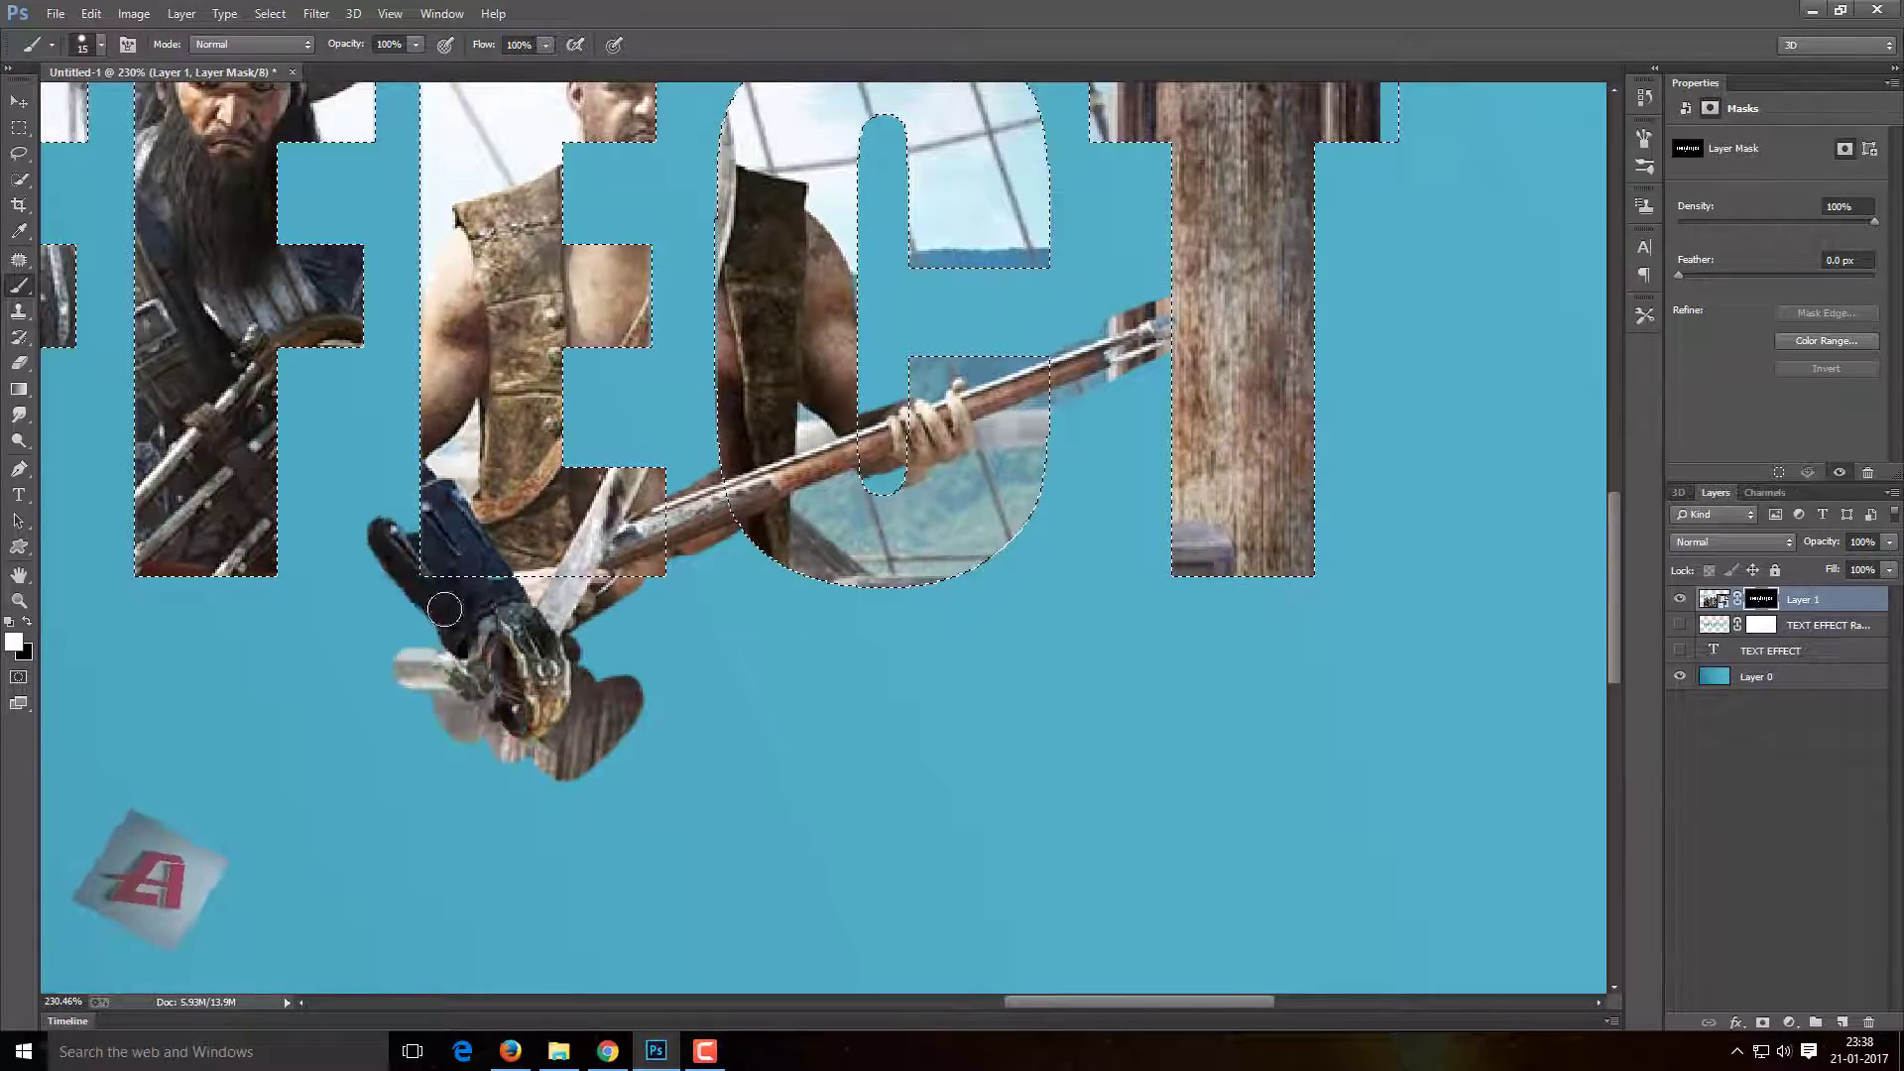
pyautogui.scroll(-2, 370, 350)
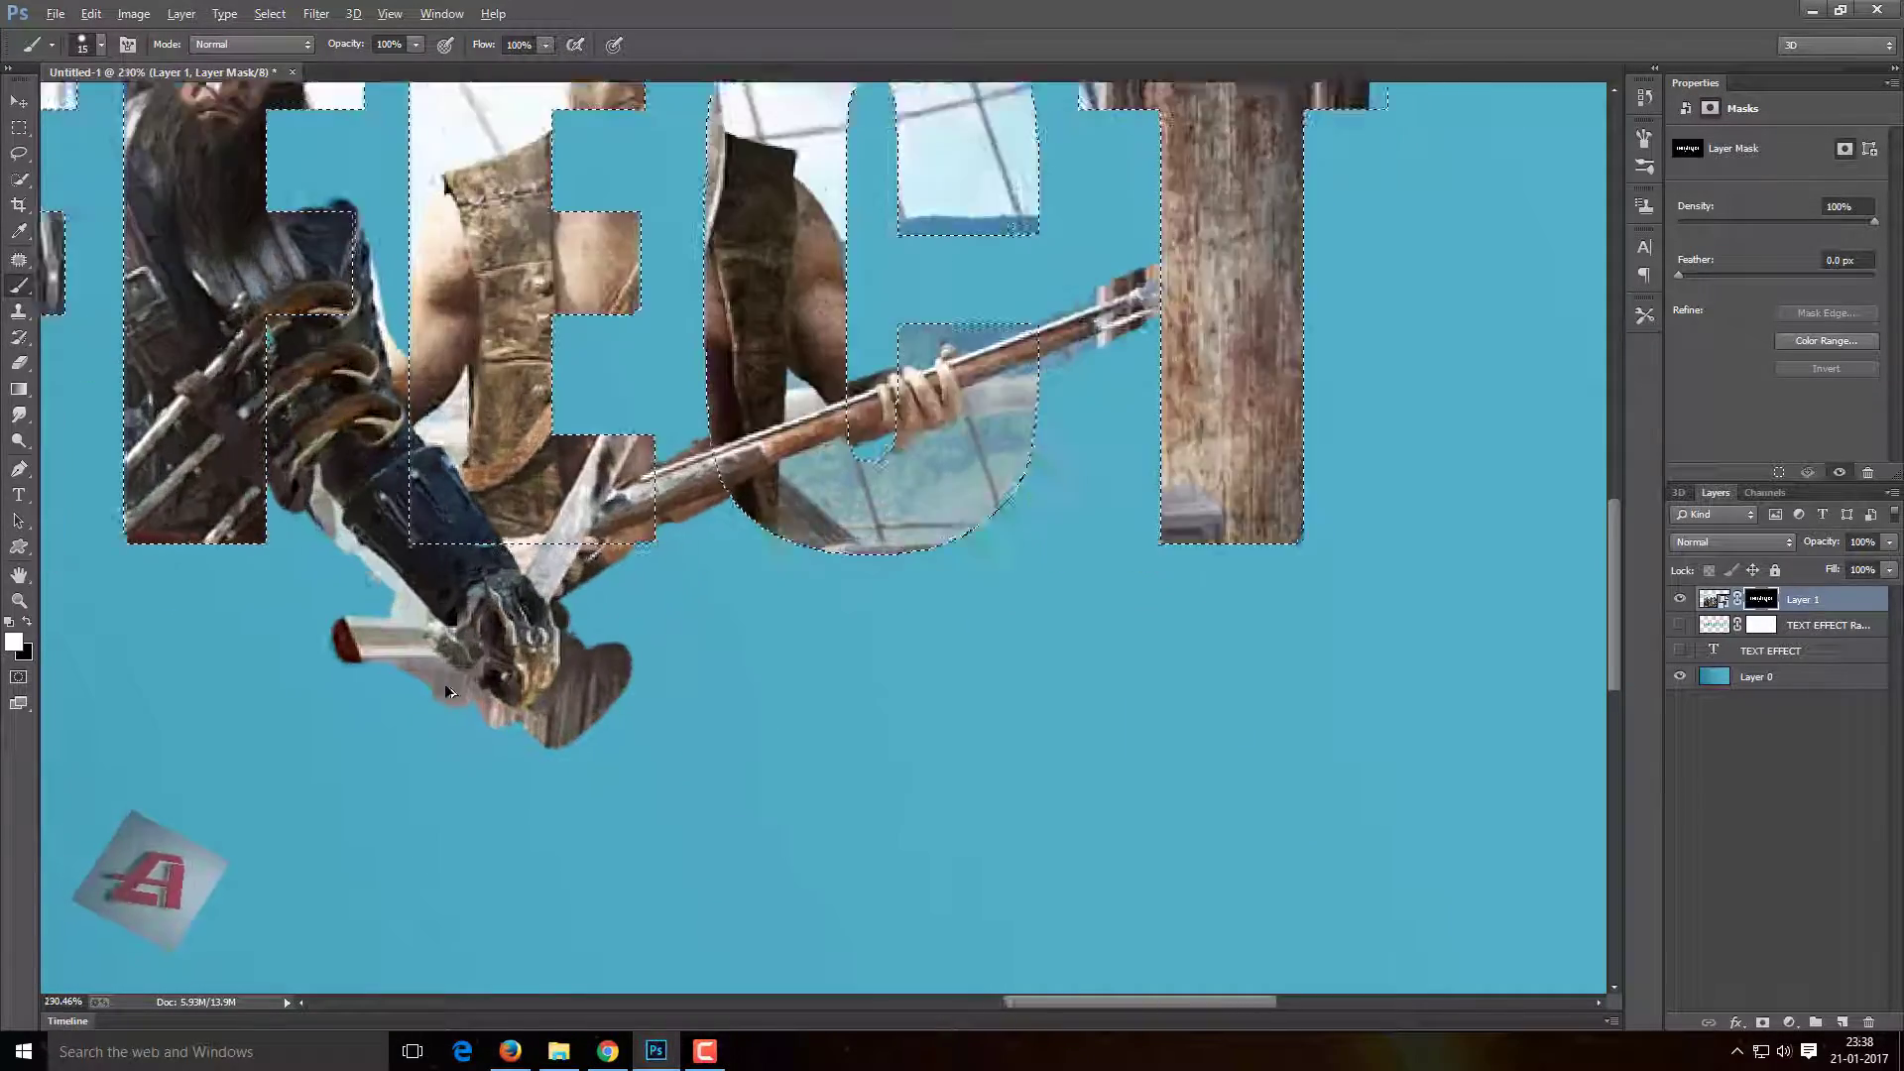
pyautogui.scroll(-2, 370, 350)
pyautogui.moveTo(278, 600); pyautogui.dragTo(1141, 601)
pyautogui.scroll(2, 1140, 600)
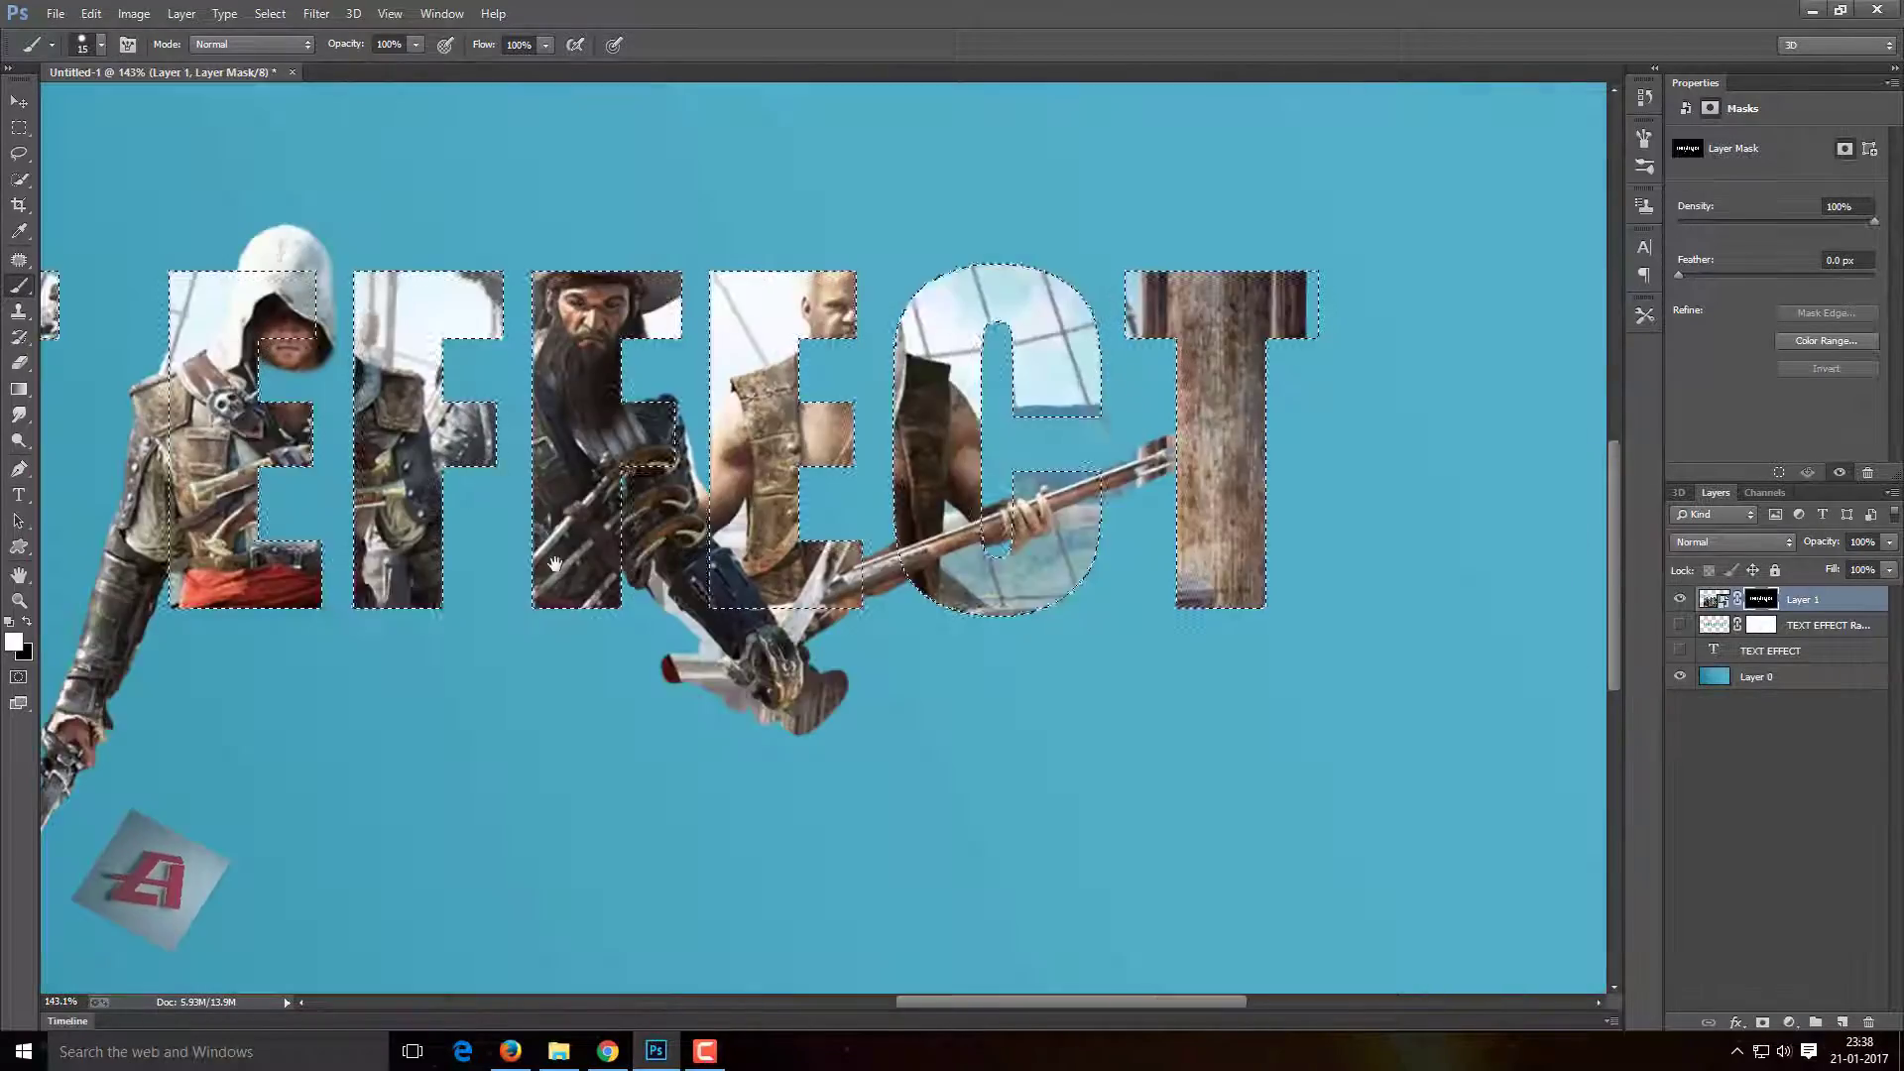
pyautogui.scroll(1, 992, 546)
pyautogui.scroll(1, 893, 476)
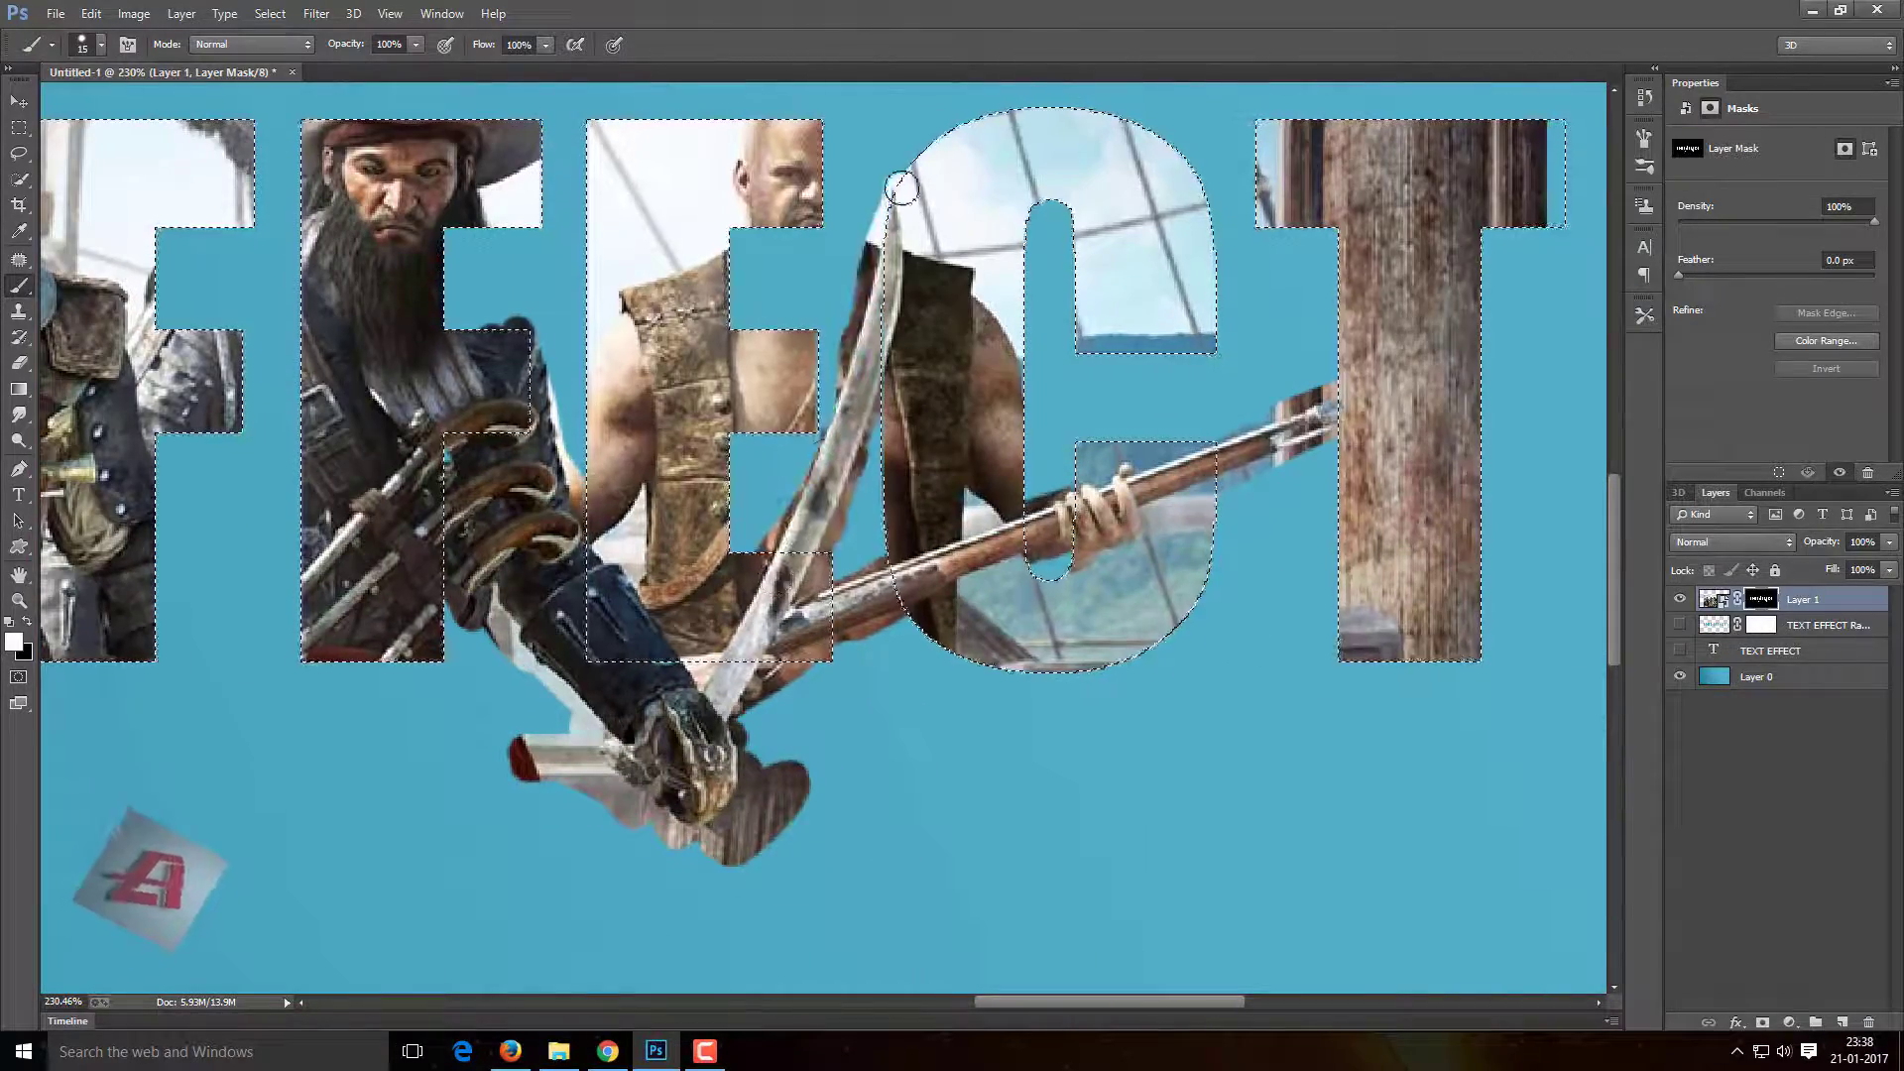
pyautogui.scroll(1, 843, 443)
pyautogui.scroll(1, 695, 446)
pyautogui.moveTo(430, 410); pyautogui.dragTo(448, 443)
pyautogui.scroll(-2, 448, 443)
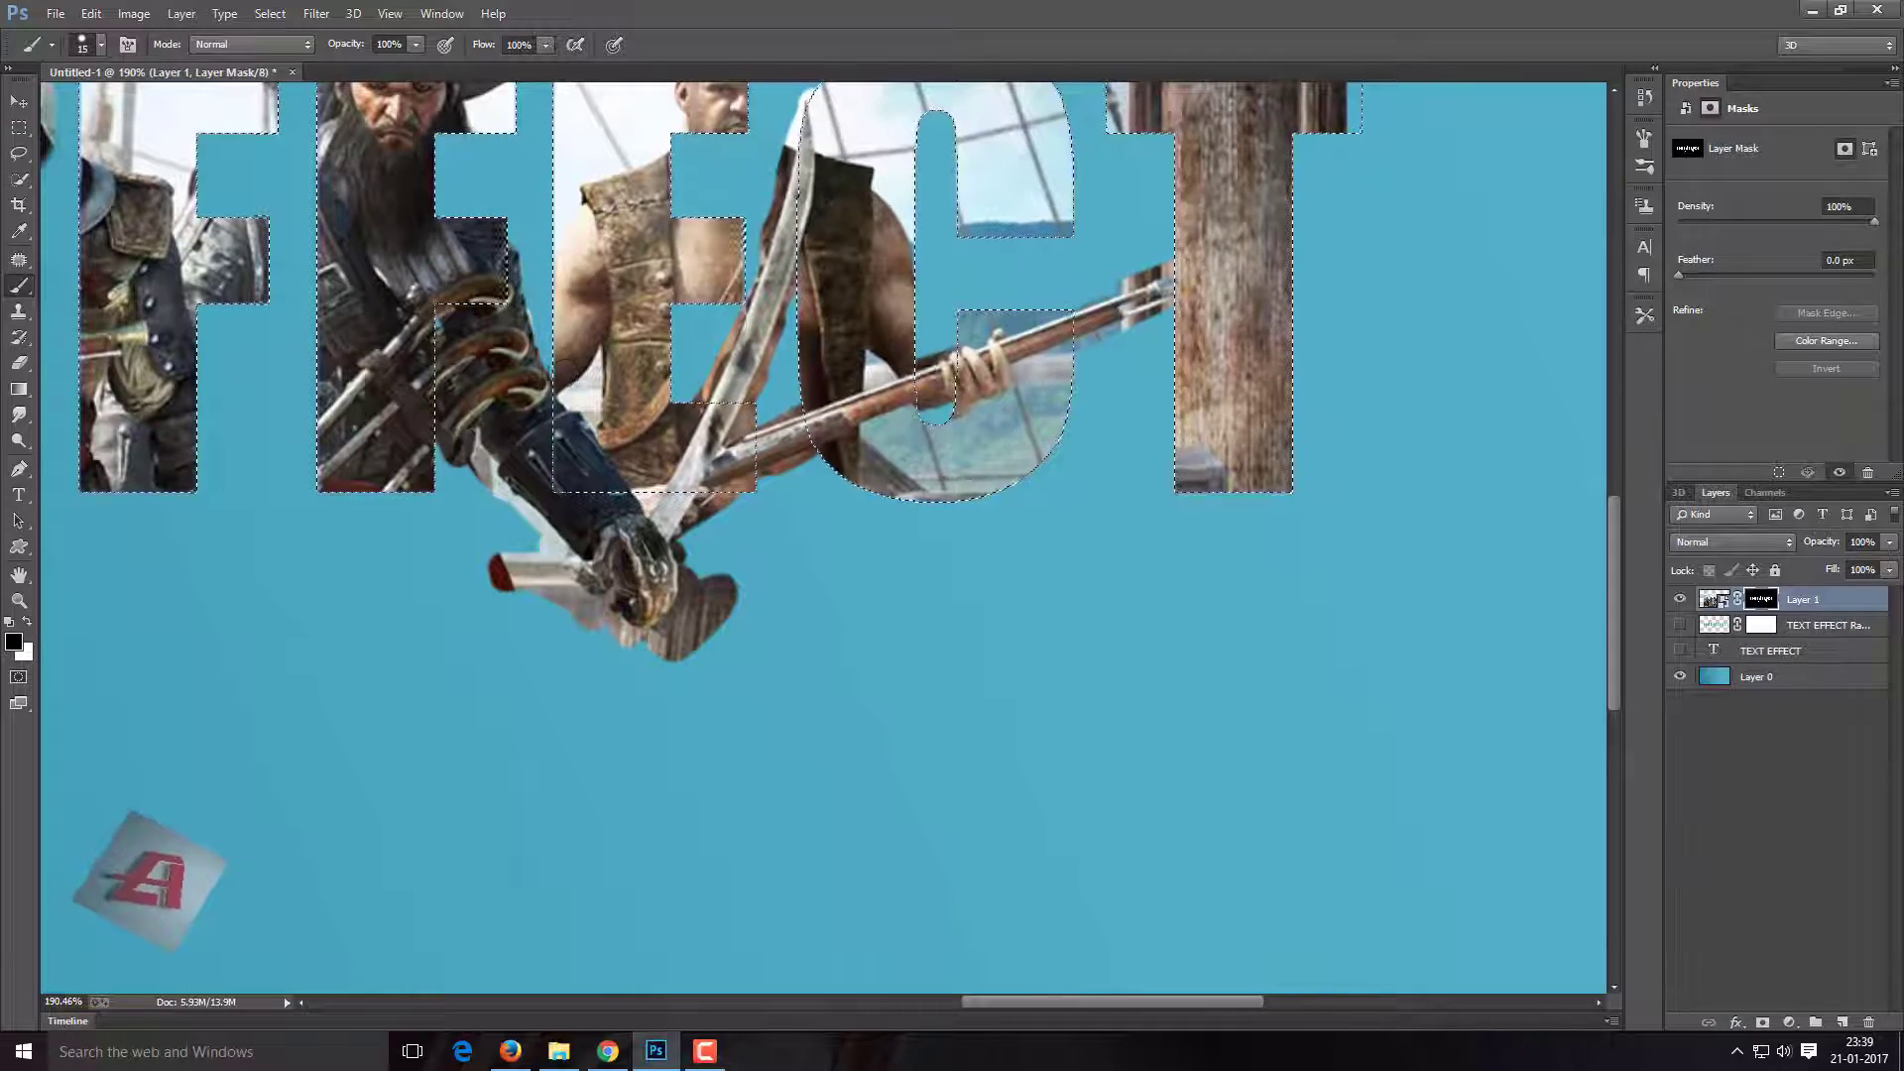
pyautogui.moveTo(511, 509)
pyautogui.mouseDown()
pyautogui.moveTo(549, 572)
pyautogui.moveTo(700, 631)
pyautogui.mouseUp()
# Refine the mask around the gripping hand and blade with a 5 px brush.
pyautogui.scroll(2, 695, 585)
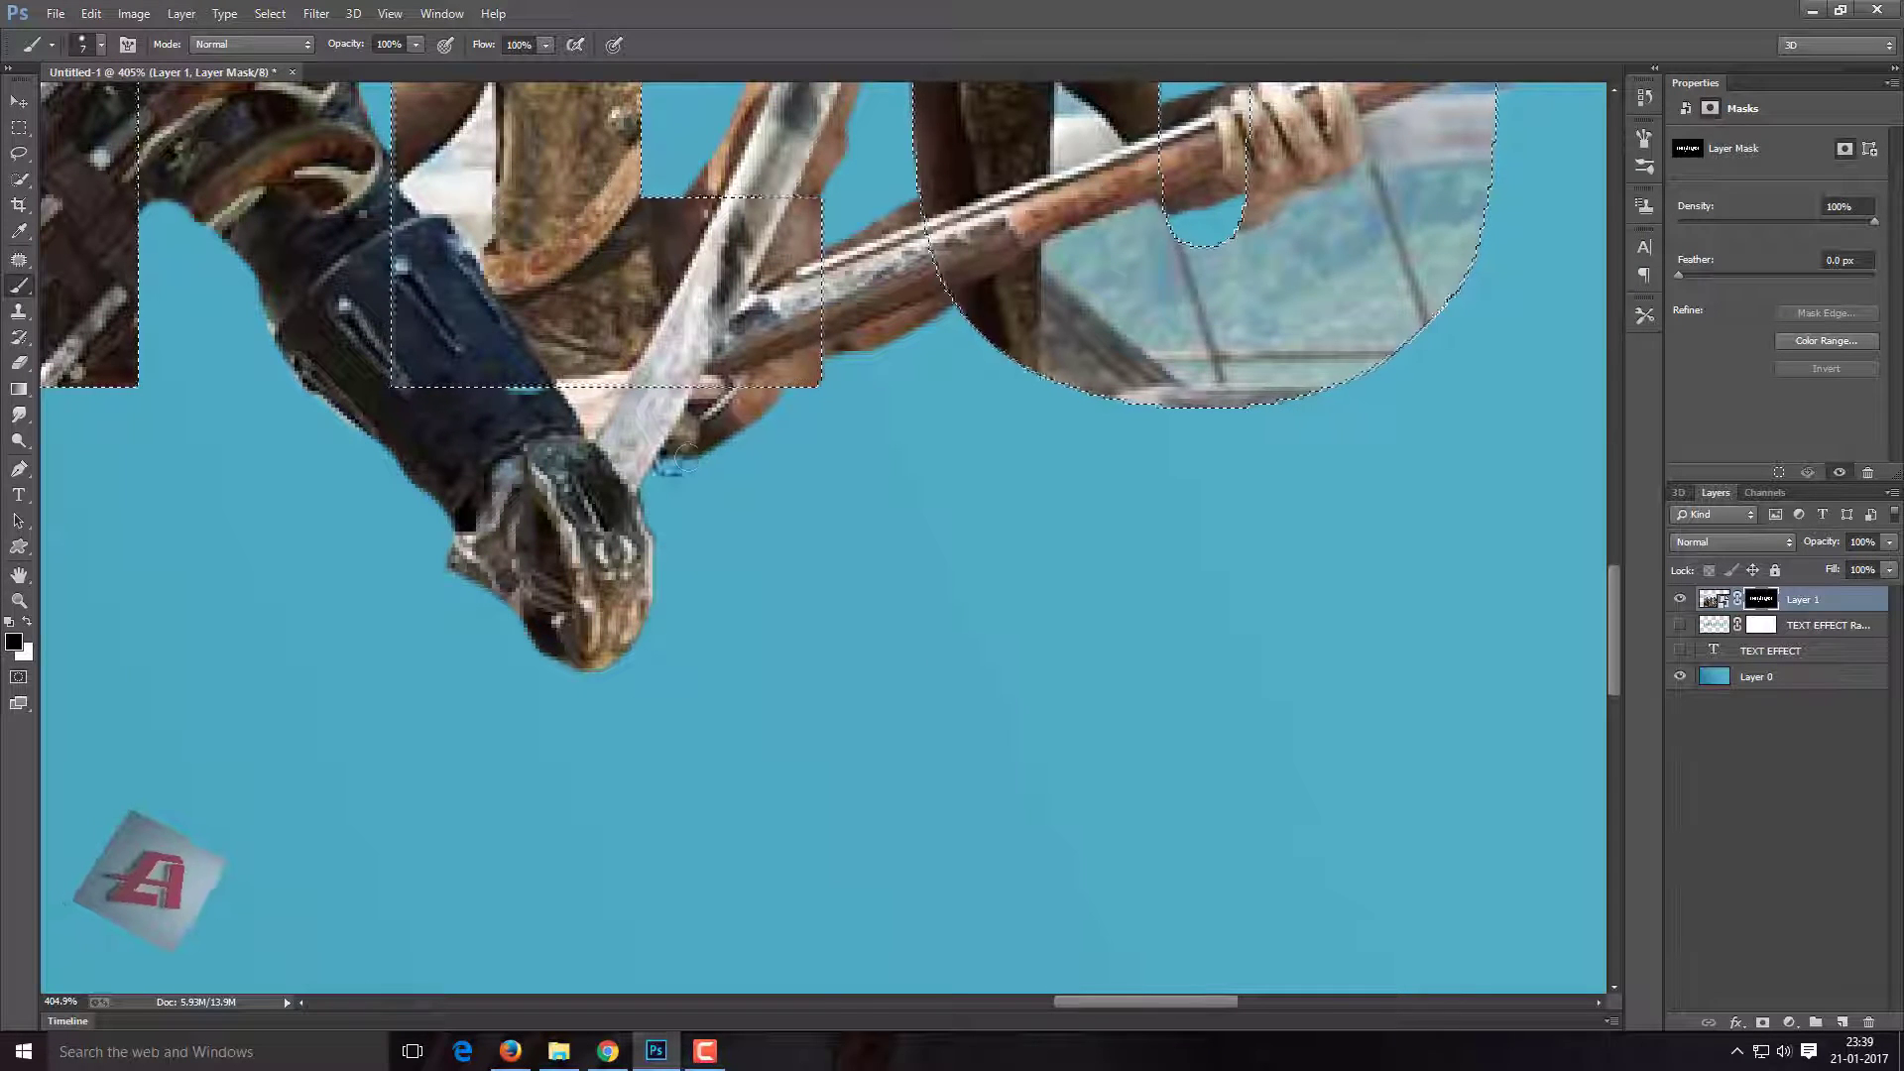
pyautogui.press('[')
pyautogui.press('[')
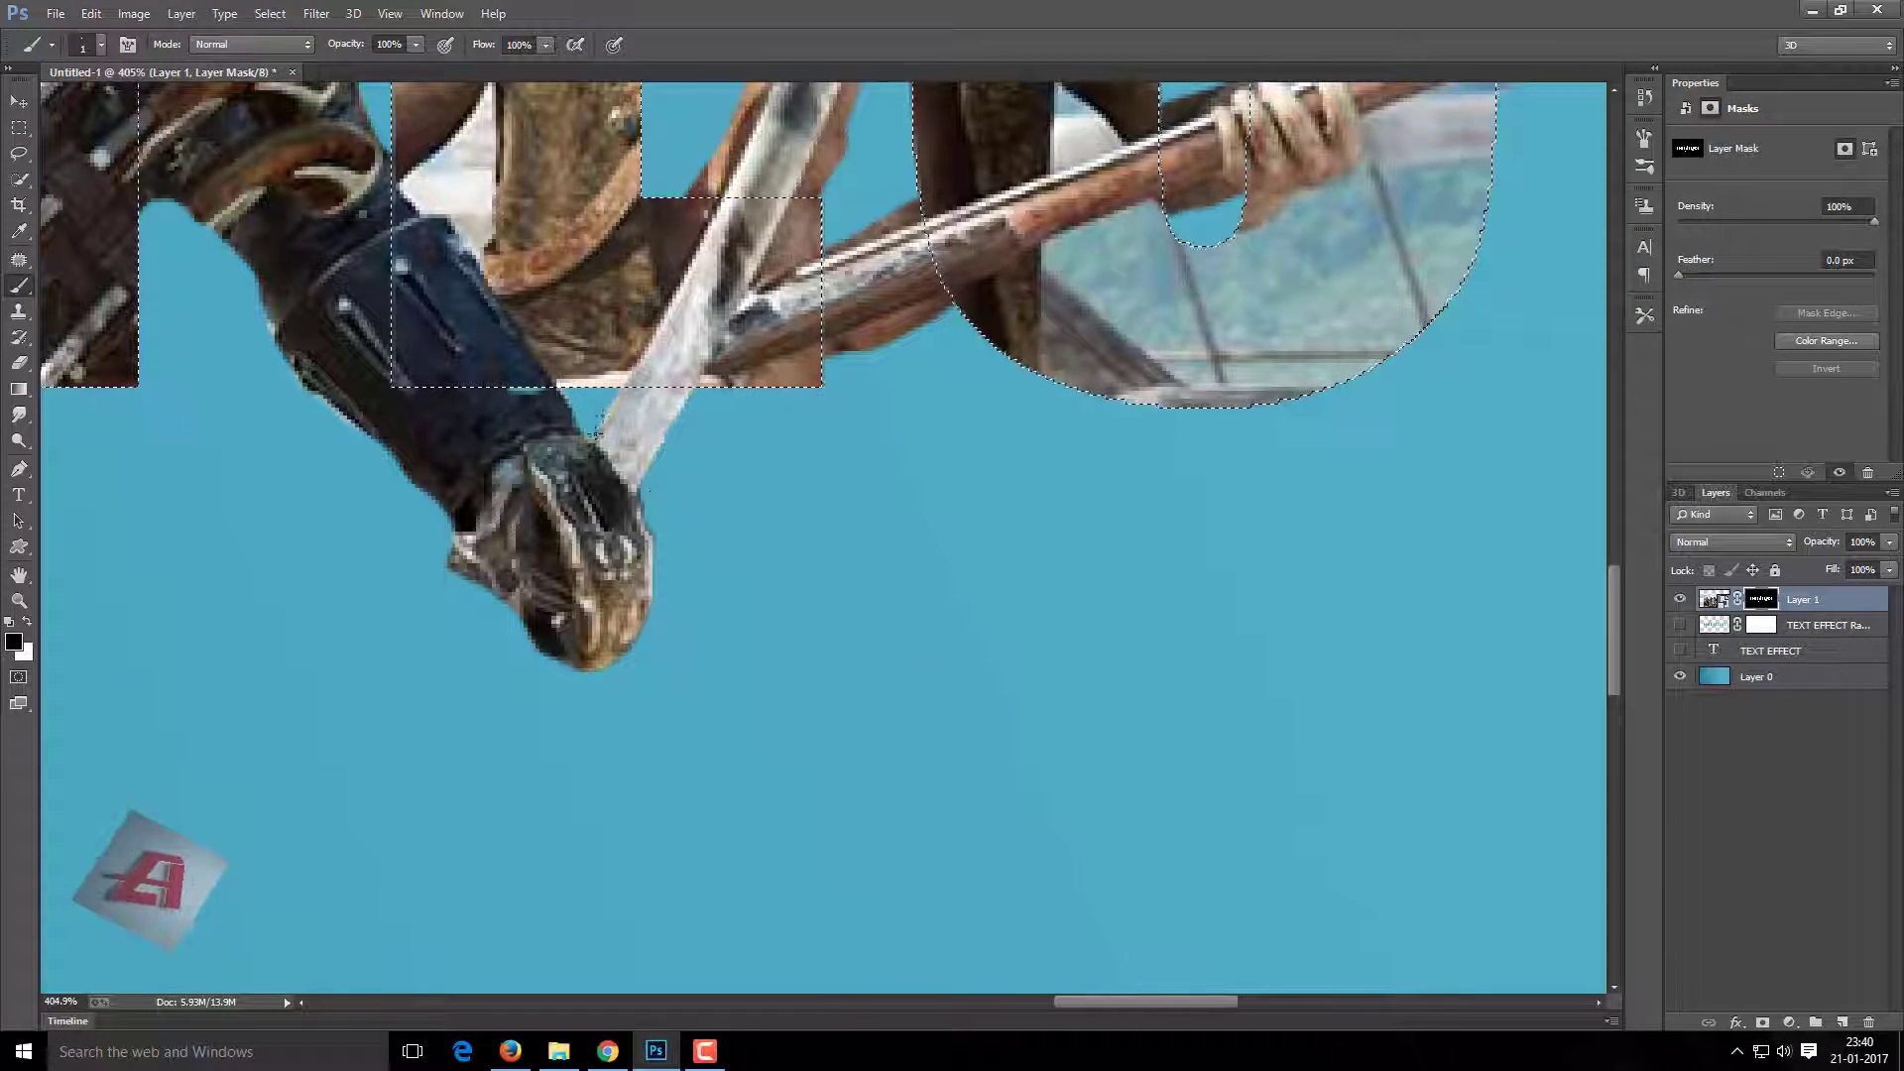
pyautogui.moveTo(509, 388); pyautogui.dragTo(380, 525)
pyautogui.press('x')
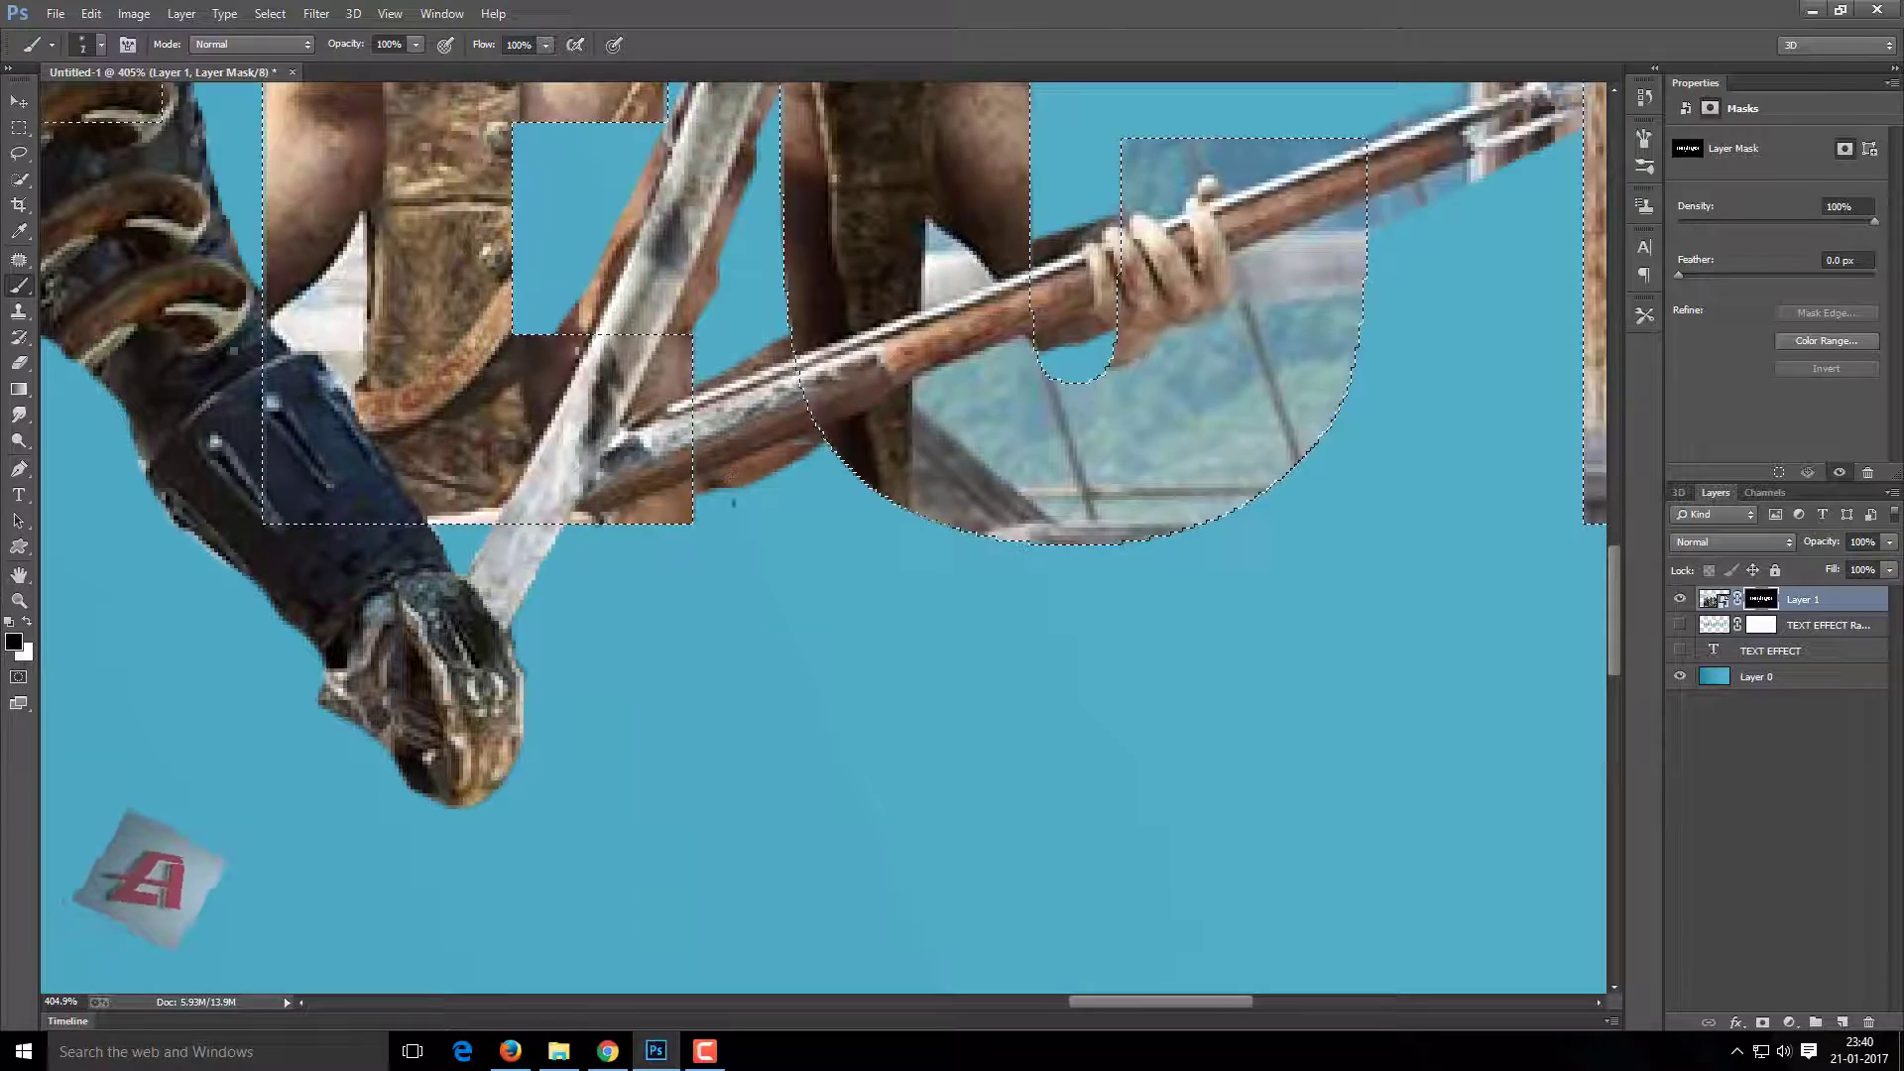
pyautogui.moveTo(845, 433); pyautogui.dragTo(783, 591)
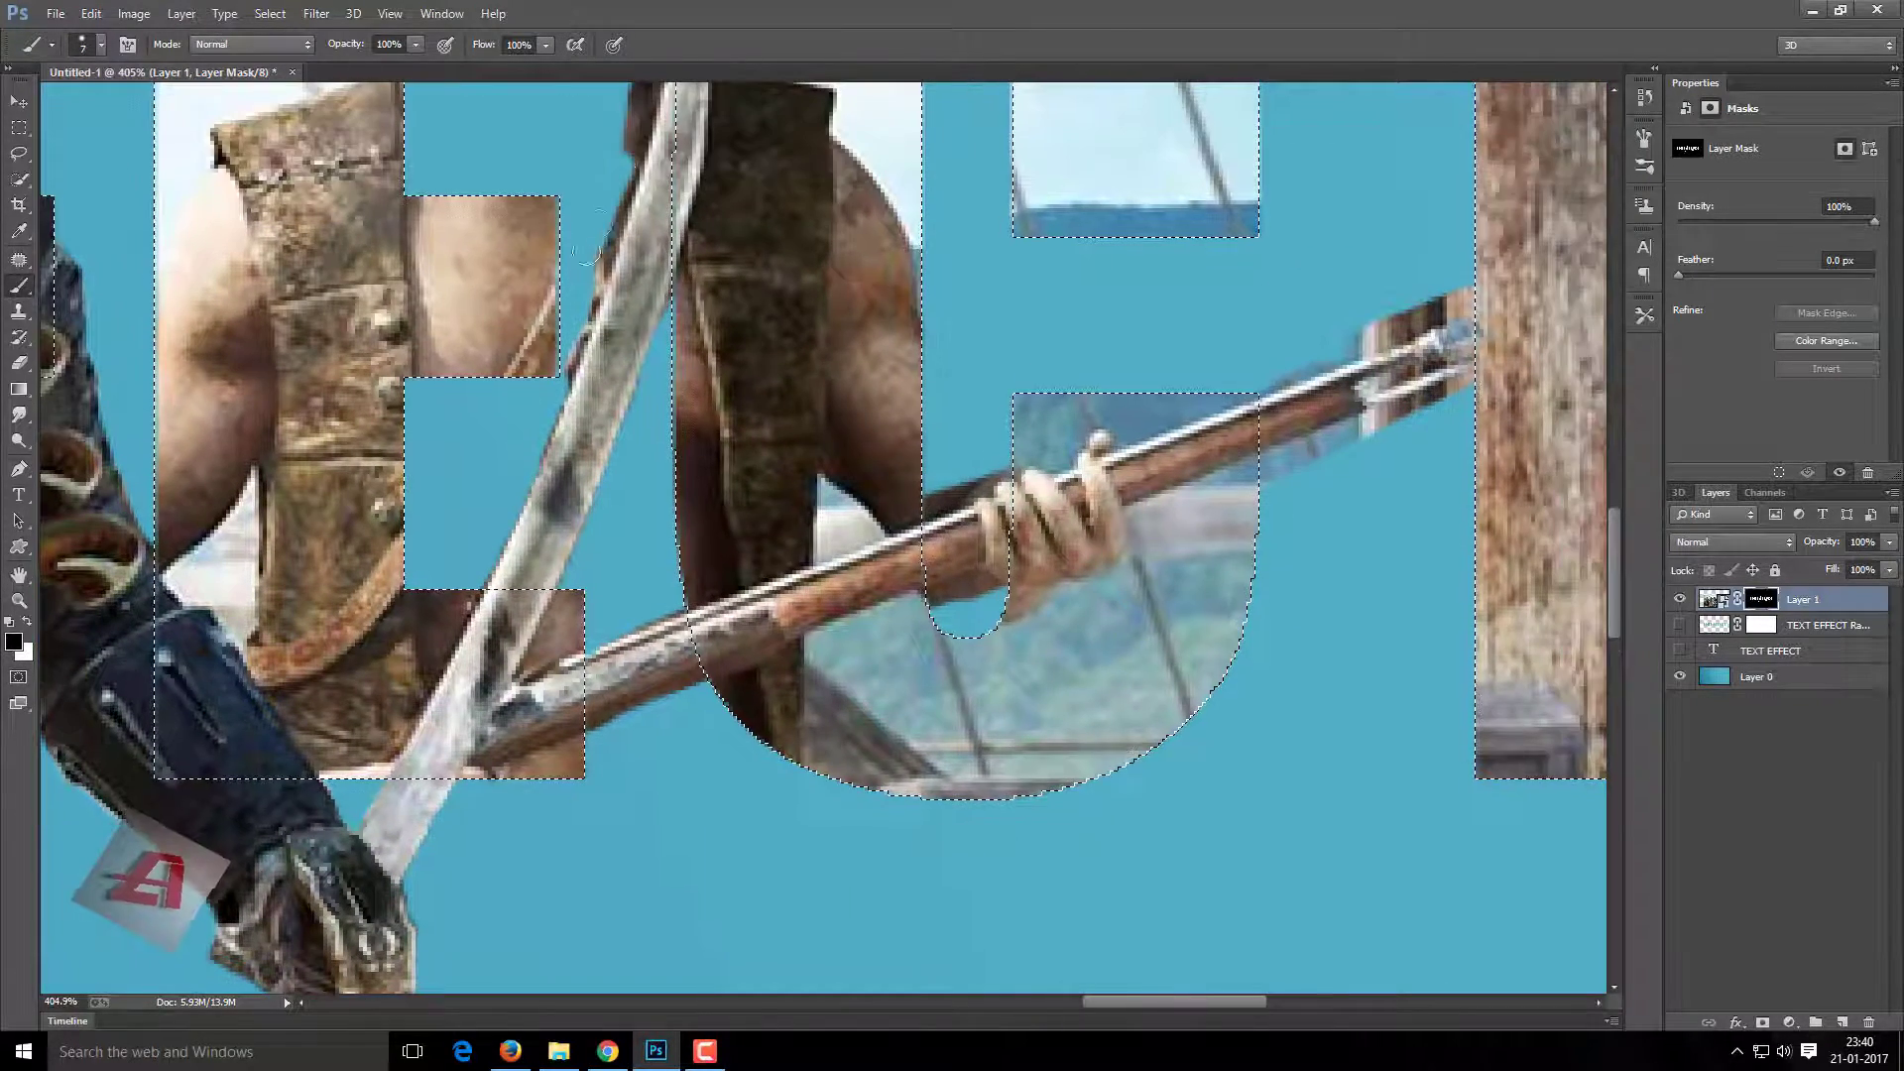
pyautogui.moveTo(625, 288); pyautogui.dragTo(583, 381)
pyautogui.moveTo(607, 239); pyautogui.dragTo(677, 599)
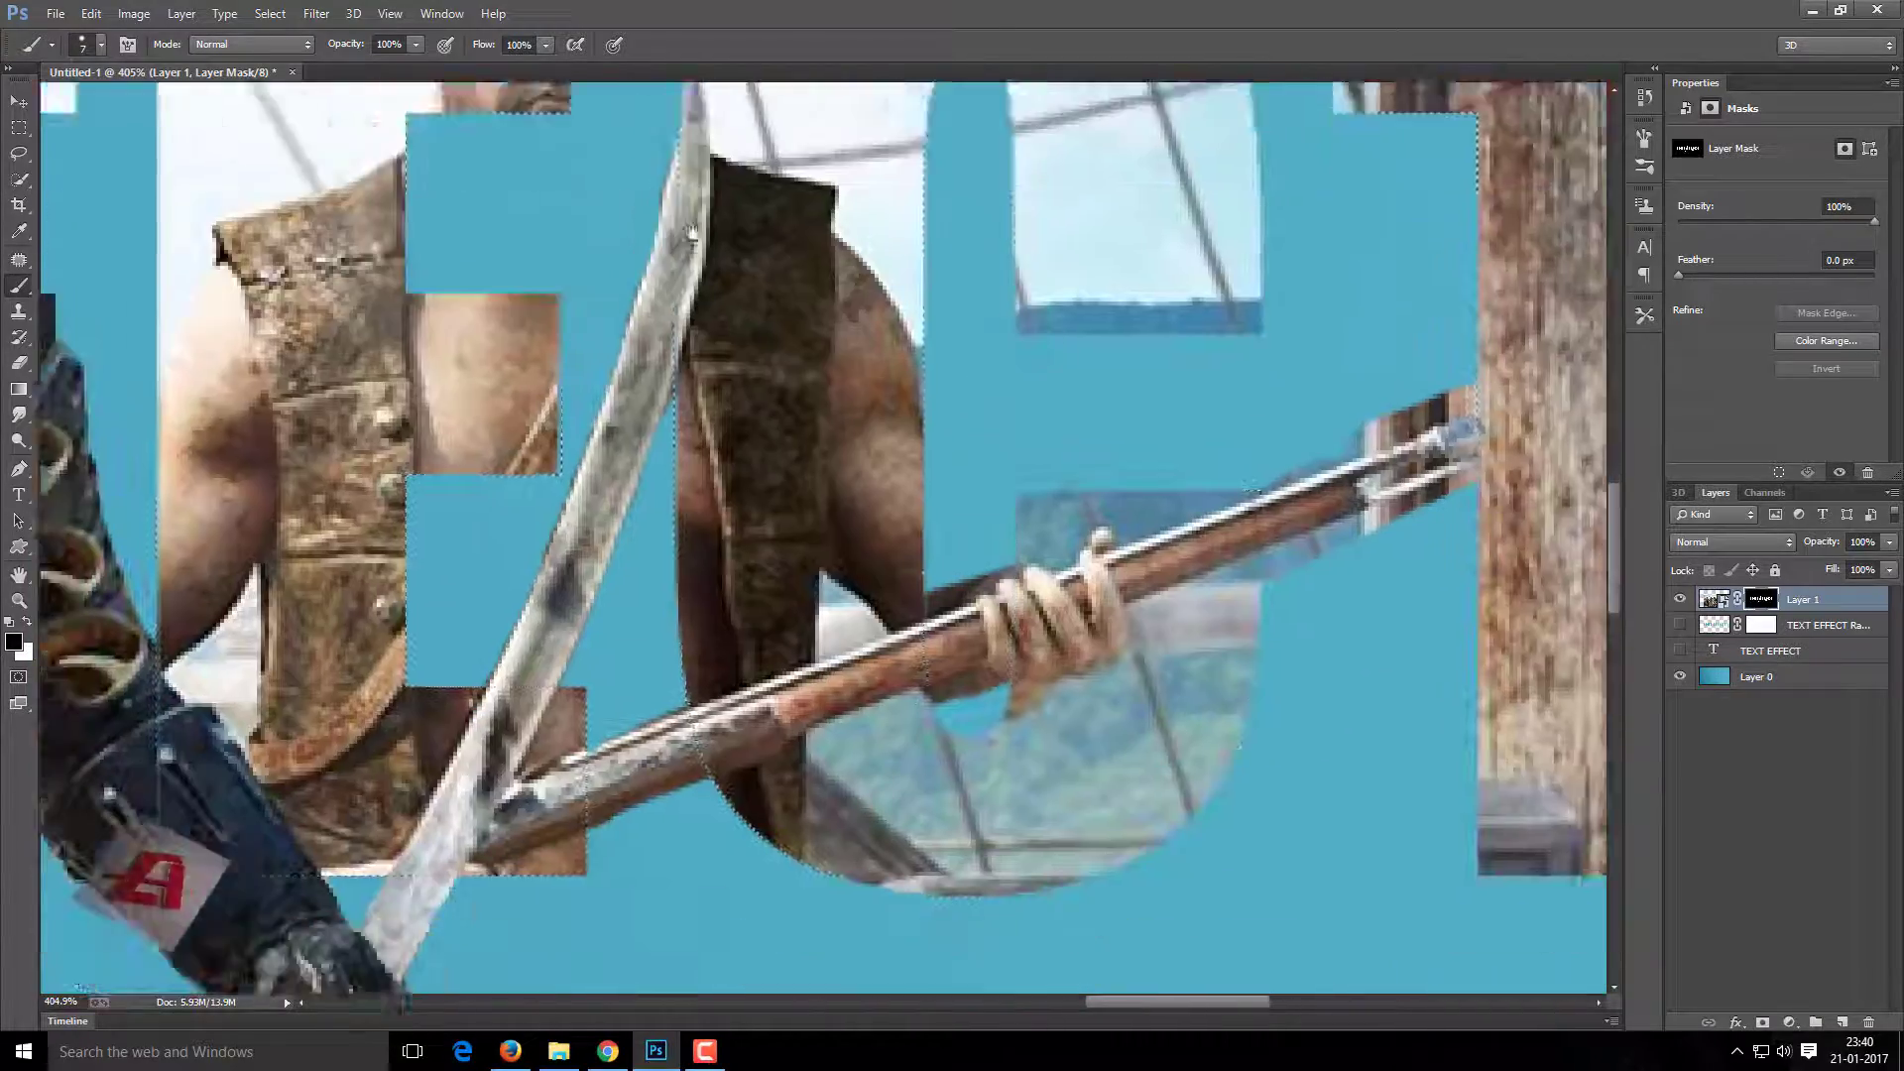
pyautogui.press('x')
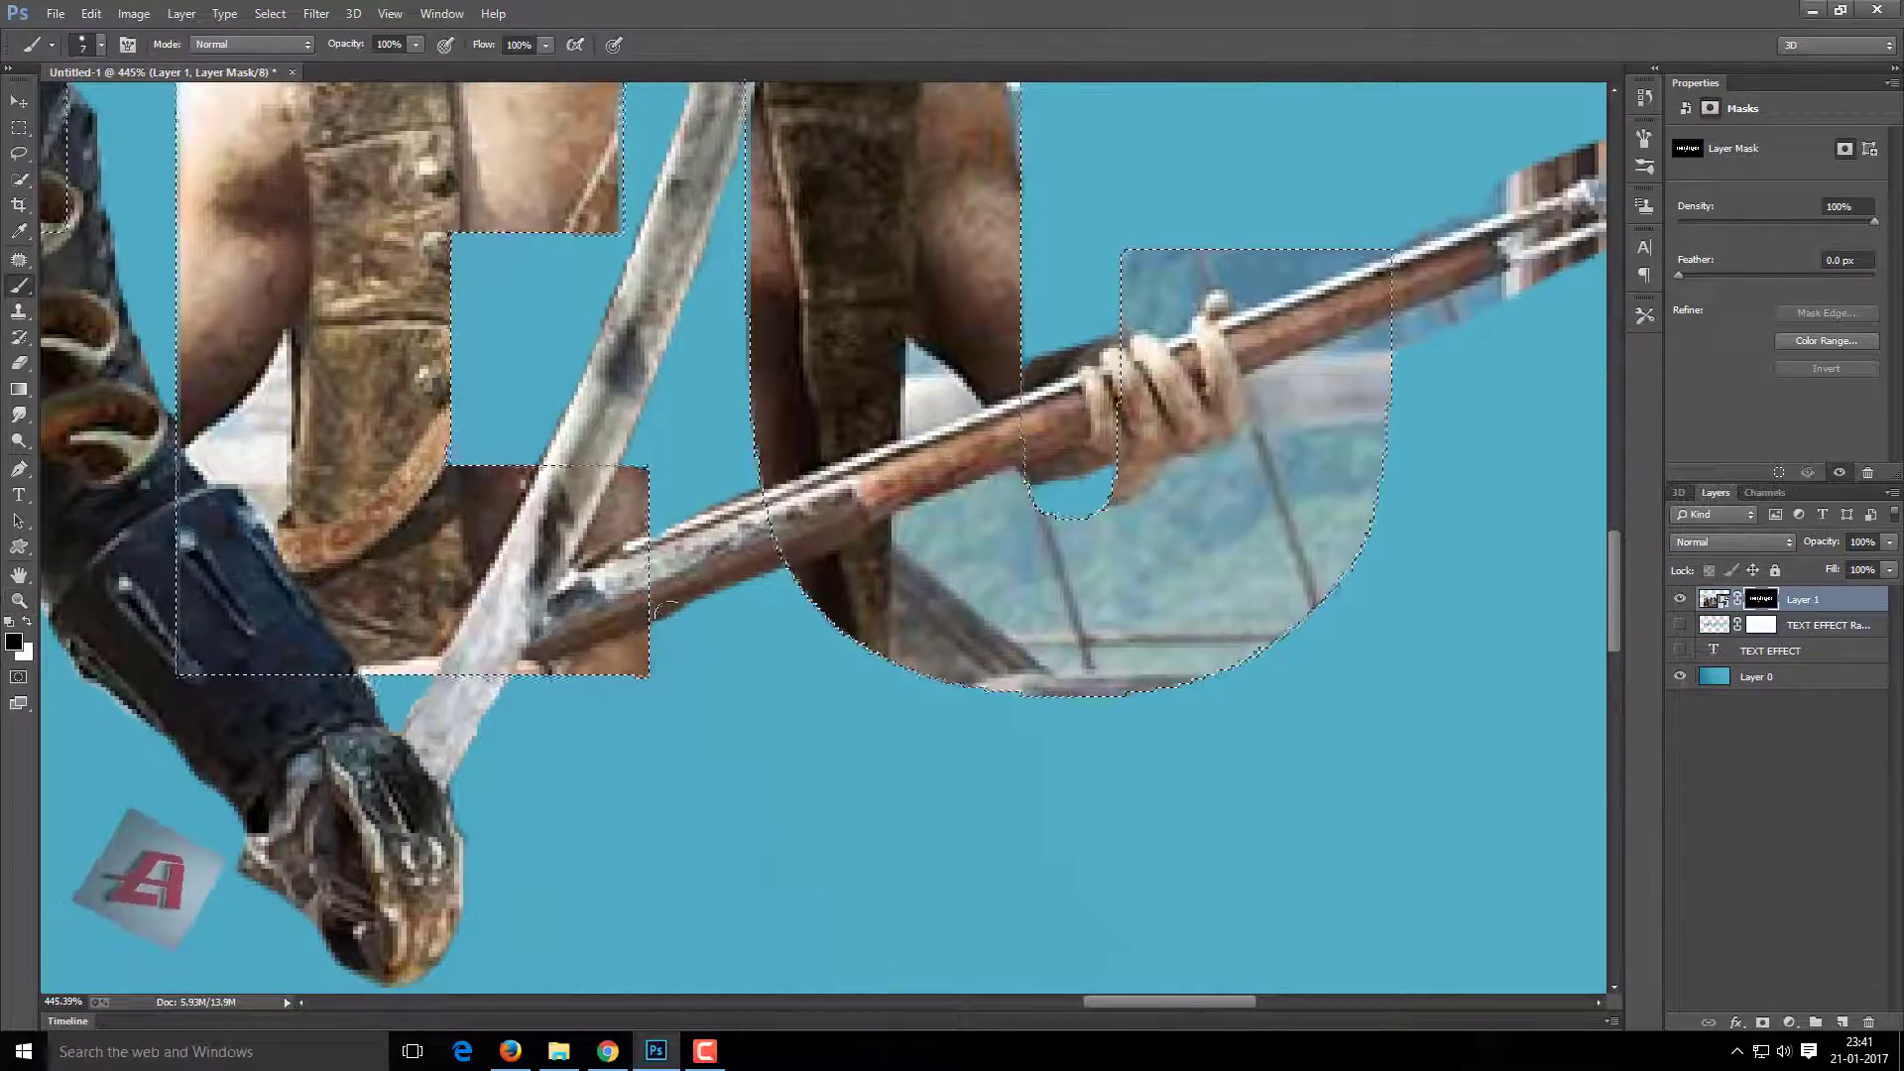
pyautogui.moveTo(636, 555); pyautogui.dragTo(348, 685)
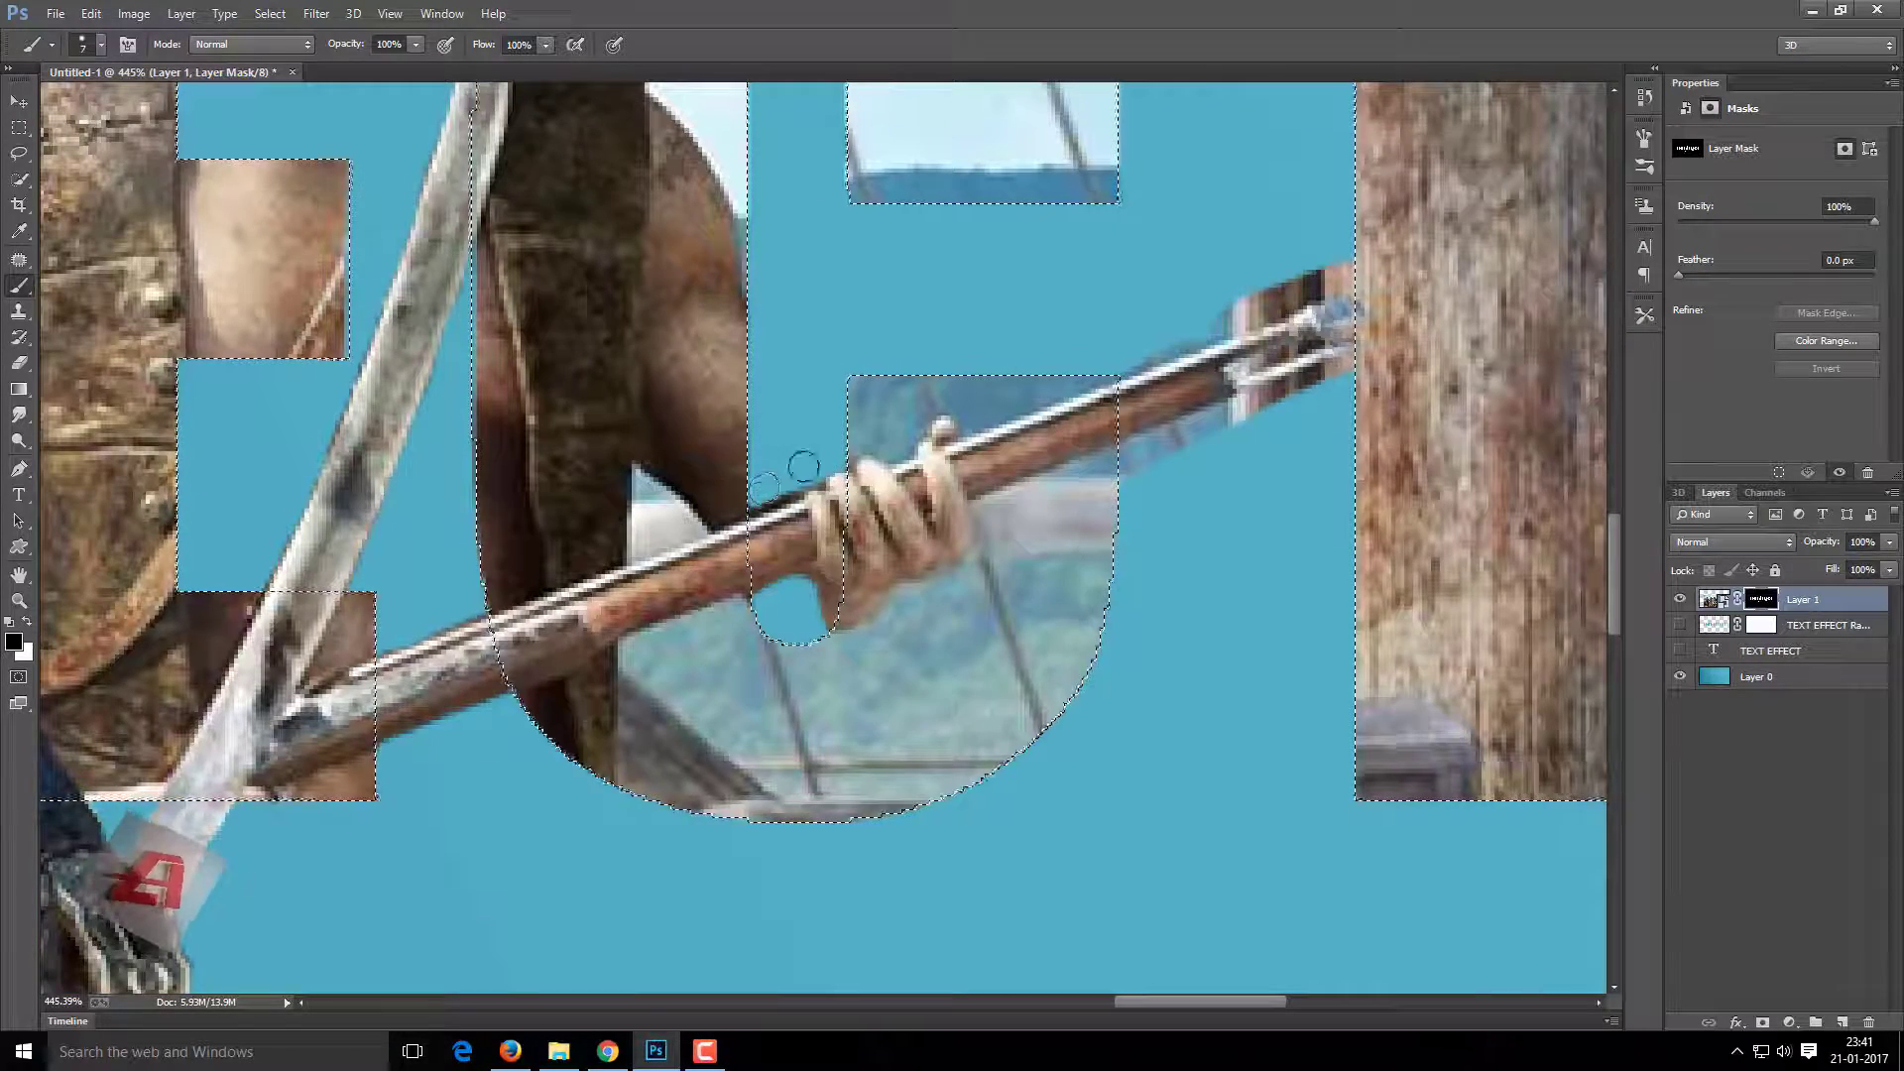
# Mask out the brown stub by the musket tip and fit the composition on screen.
pyautogui.moveTo(1200, 427); pyautogui.dragTo(824, 549)
pyautogui.press('x')
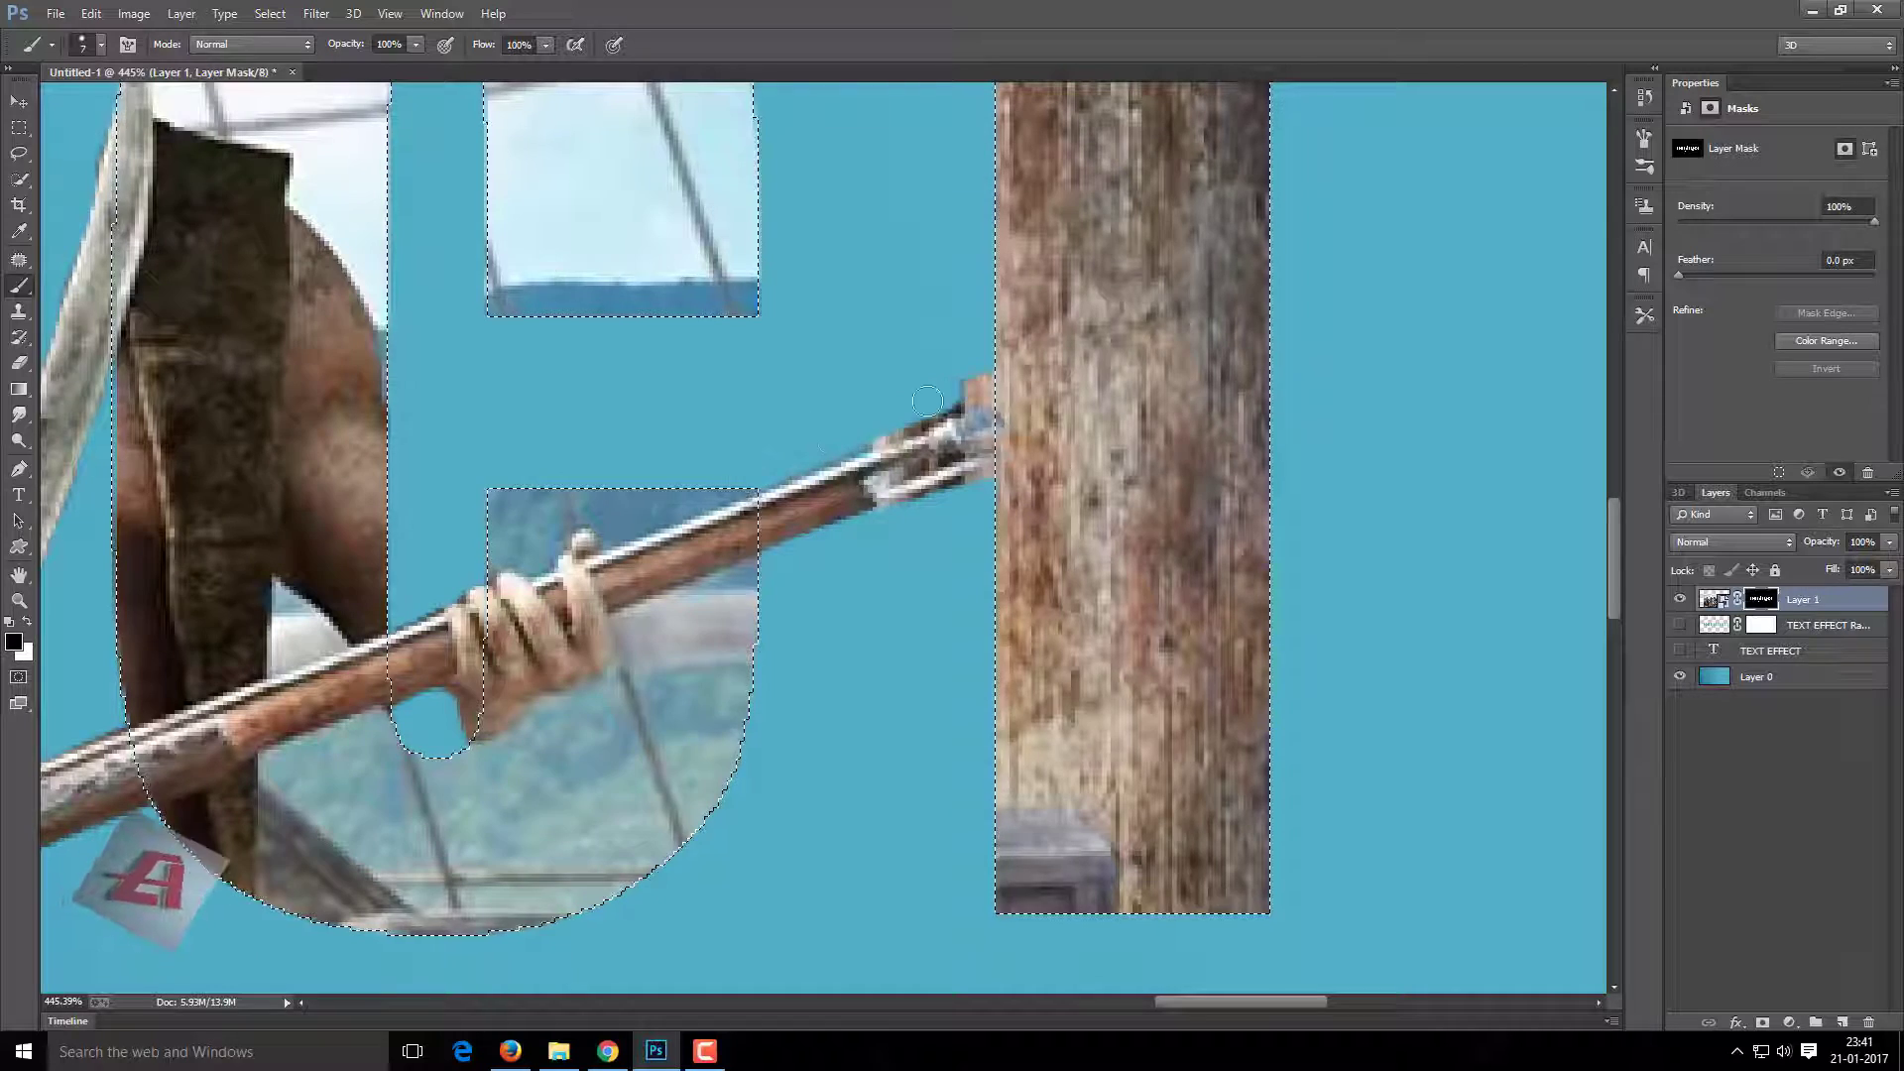
pyautogui.moveTo(927, 402); pyautogui.dragTo(982, 461)
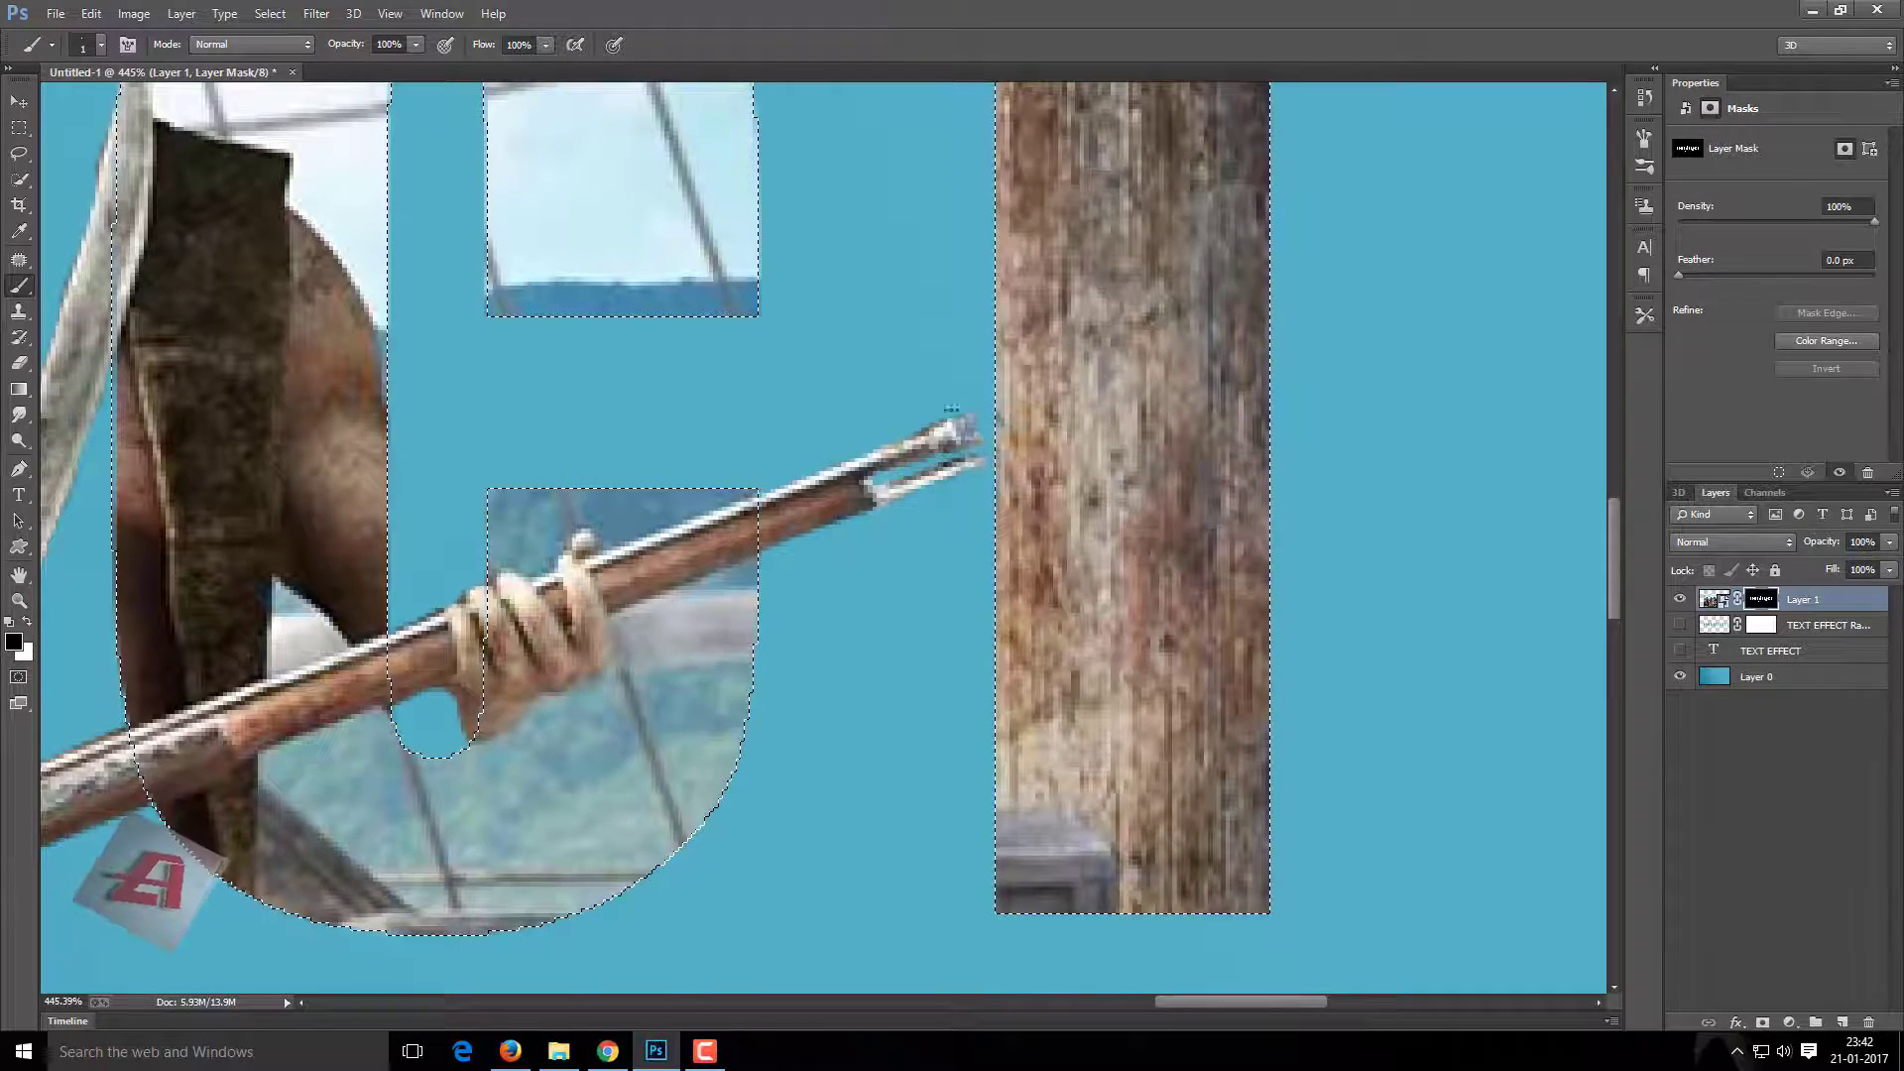
pyautogui.hotkey('ctrl', '0')
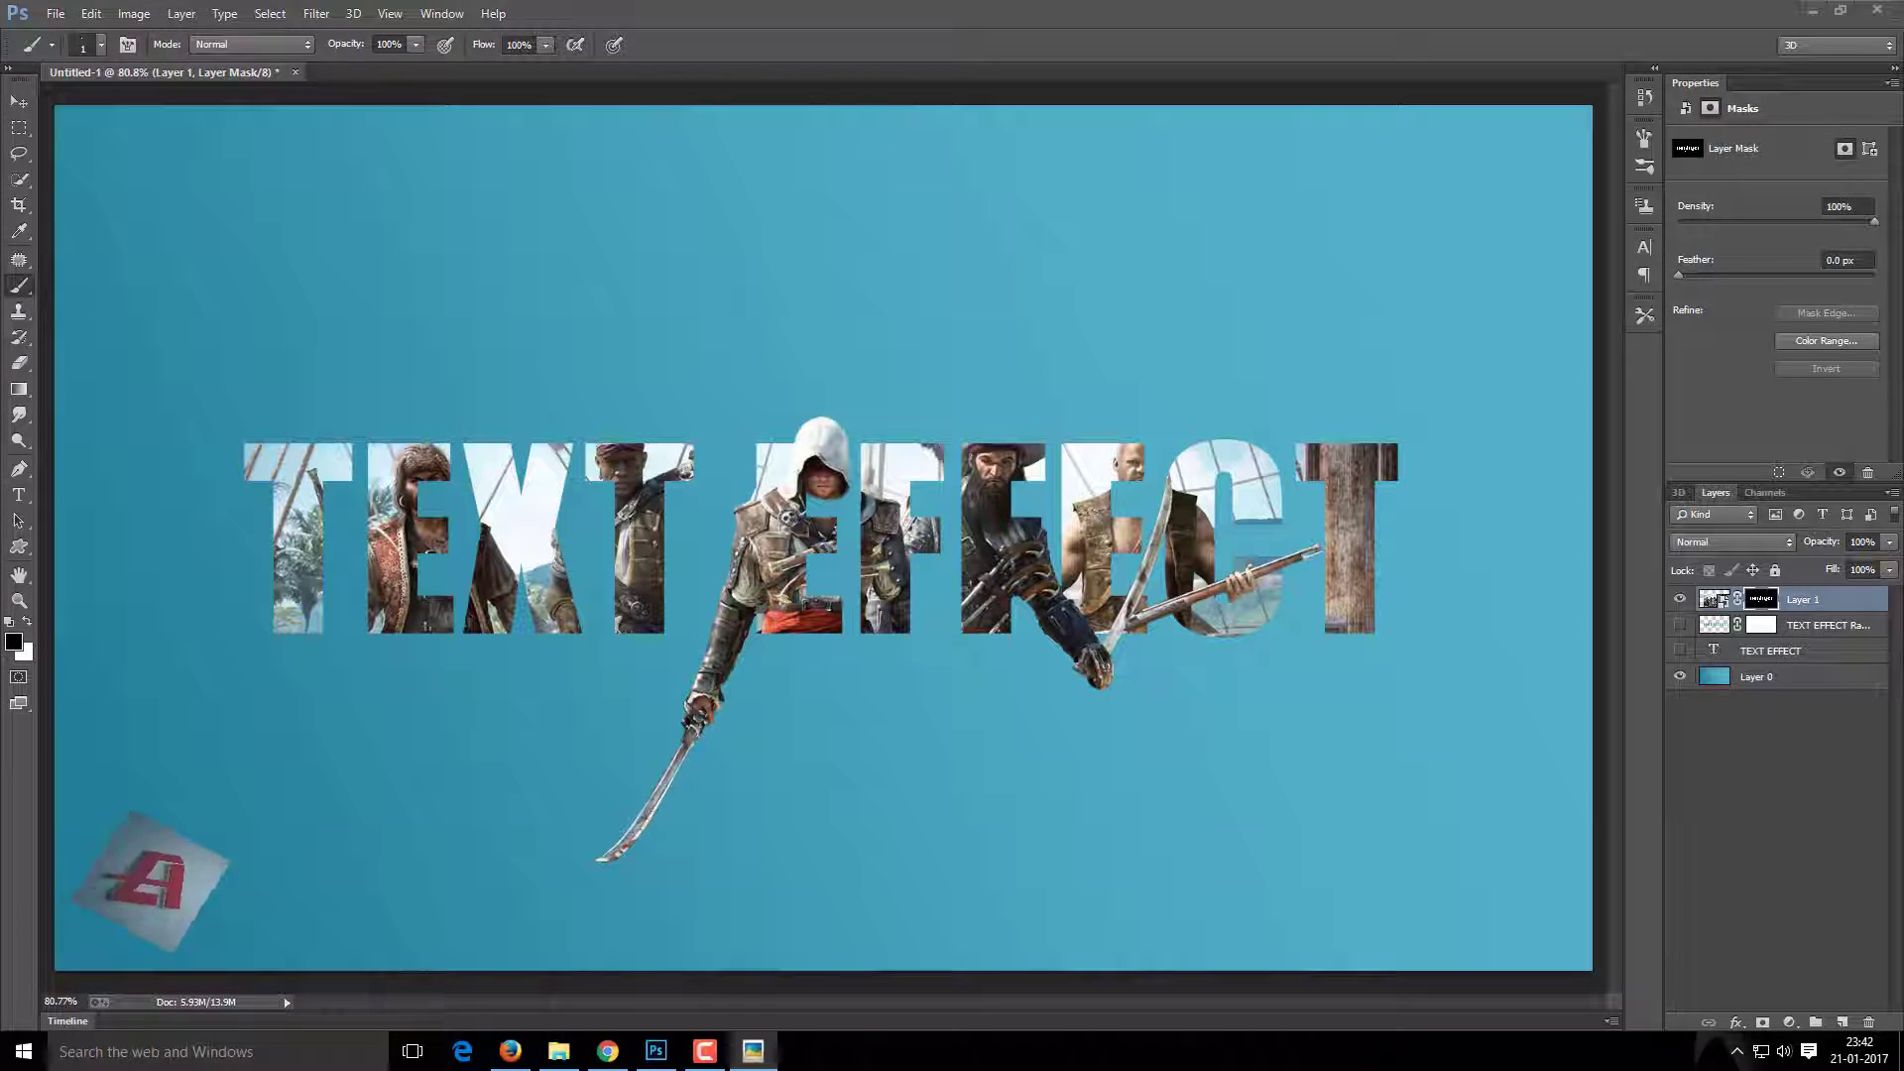
# Reveal the first pirate's arm beside the T and trim the bottom of the sleeve.
pyautogui.scroll(4, 405, 581)
pyautogui.press('x')
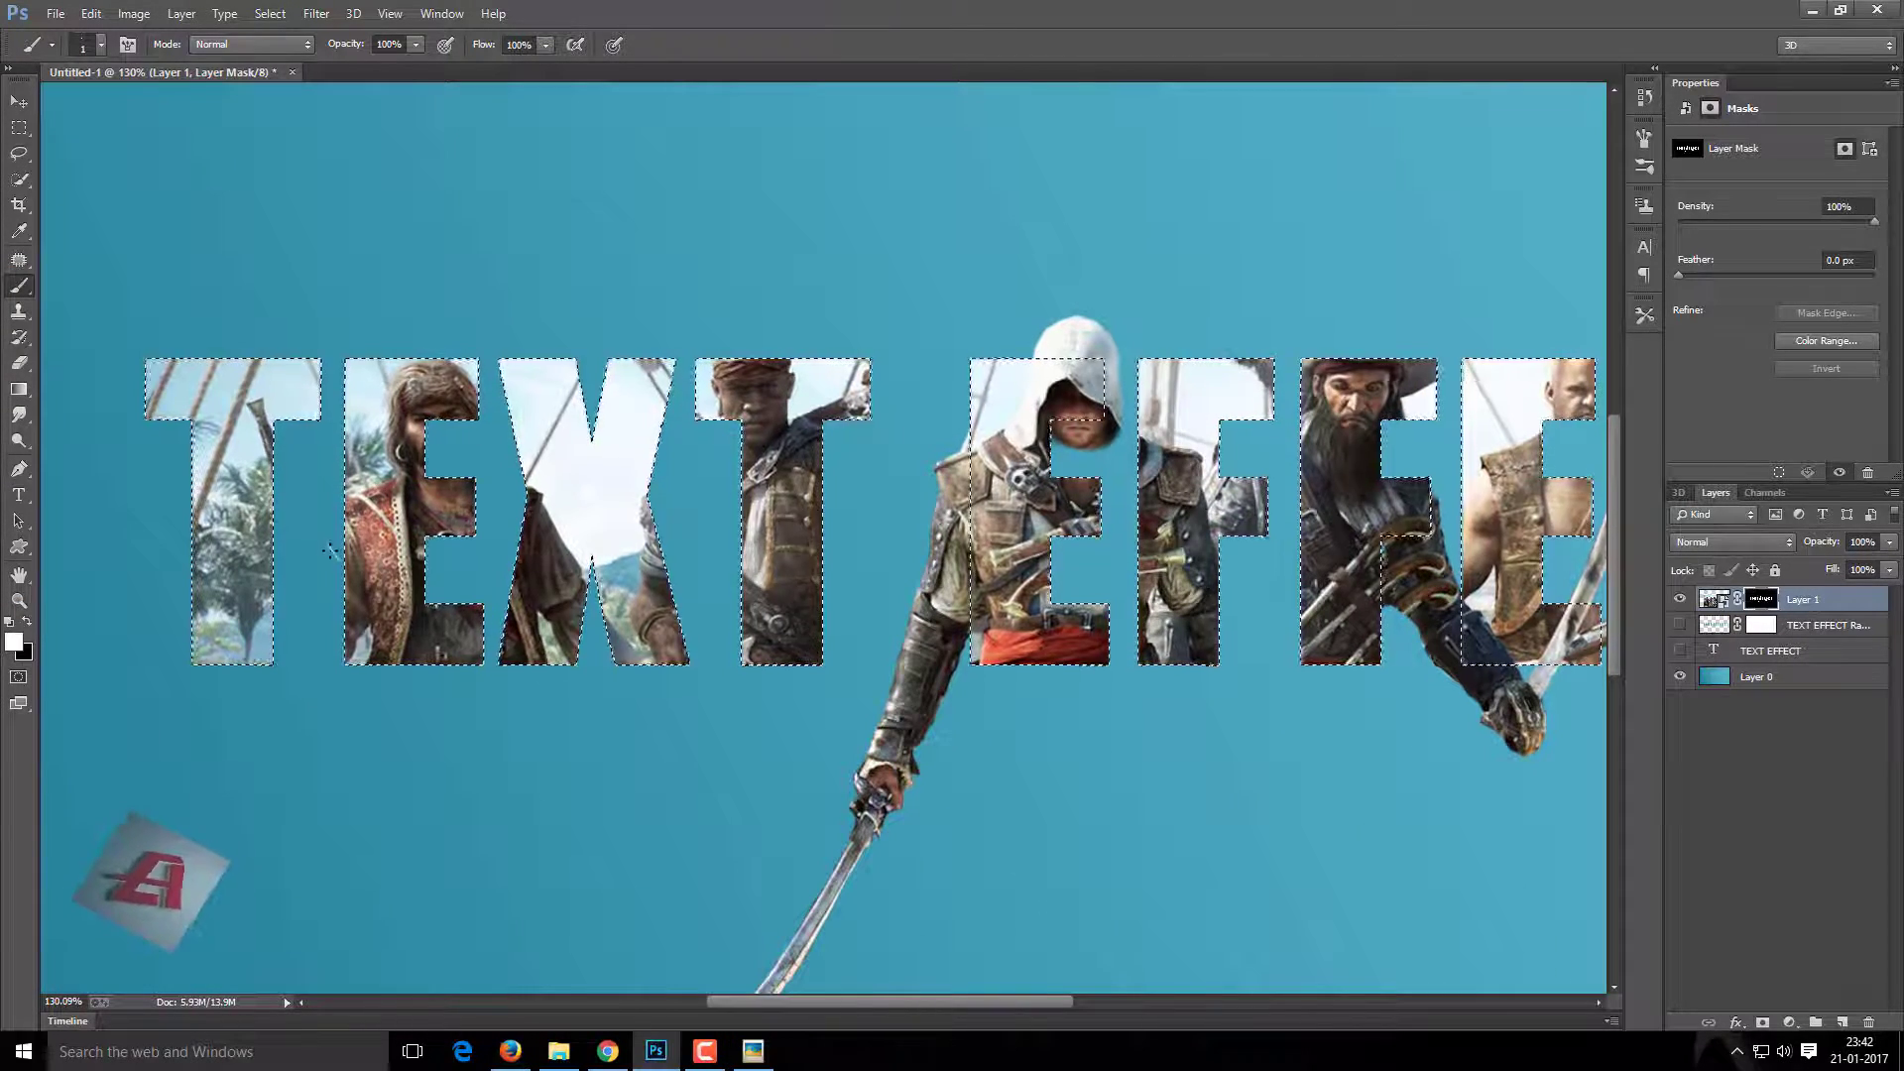
pyautogui.moveTo(330, 551); pyautogui.dragTo(307, 645)
pyautogui.scroll(4, 308, 645)
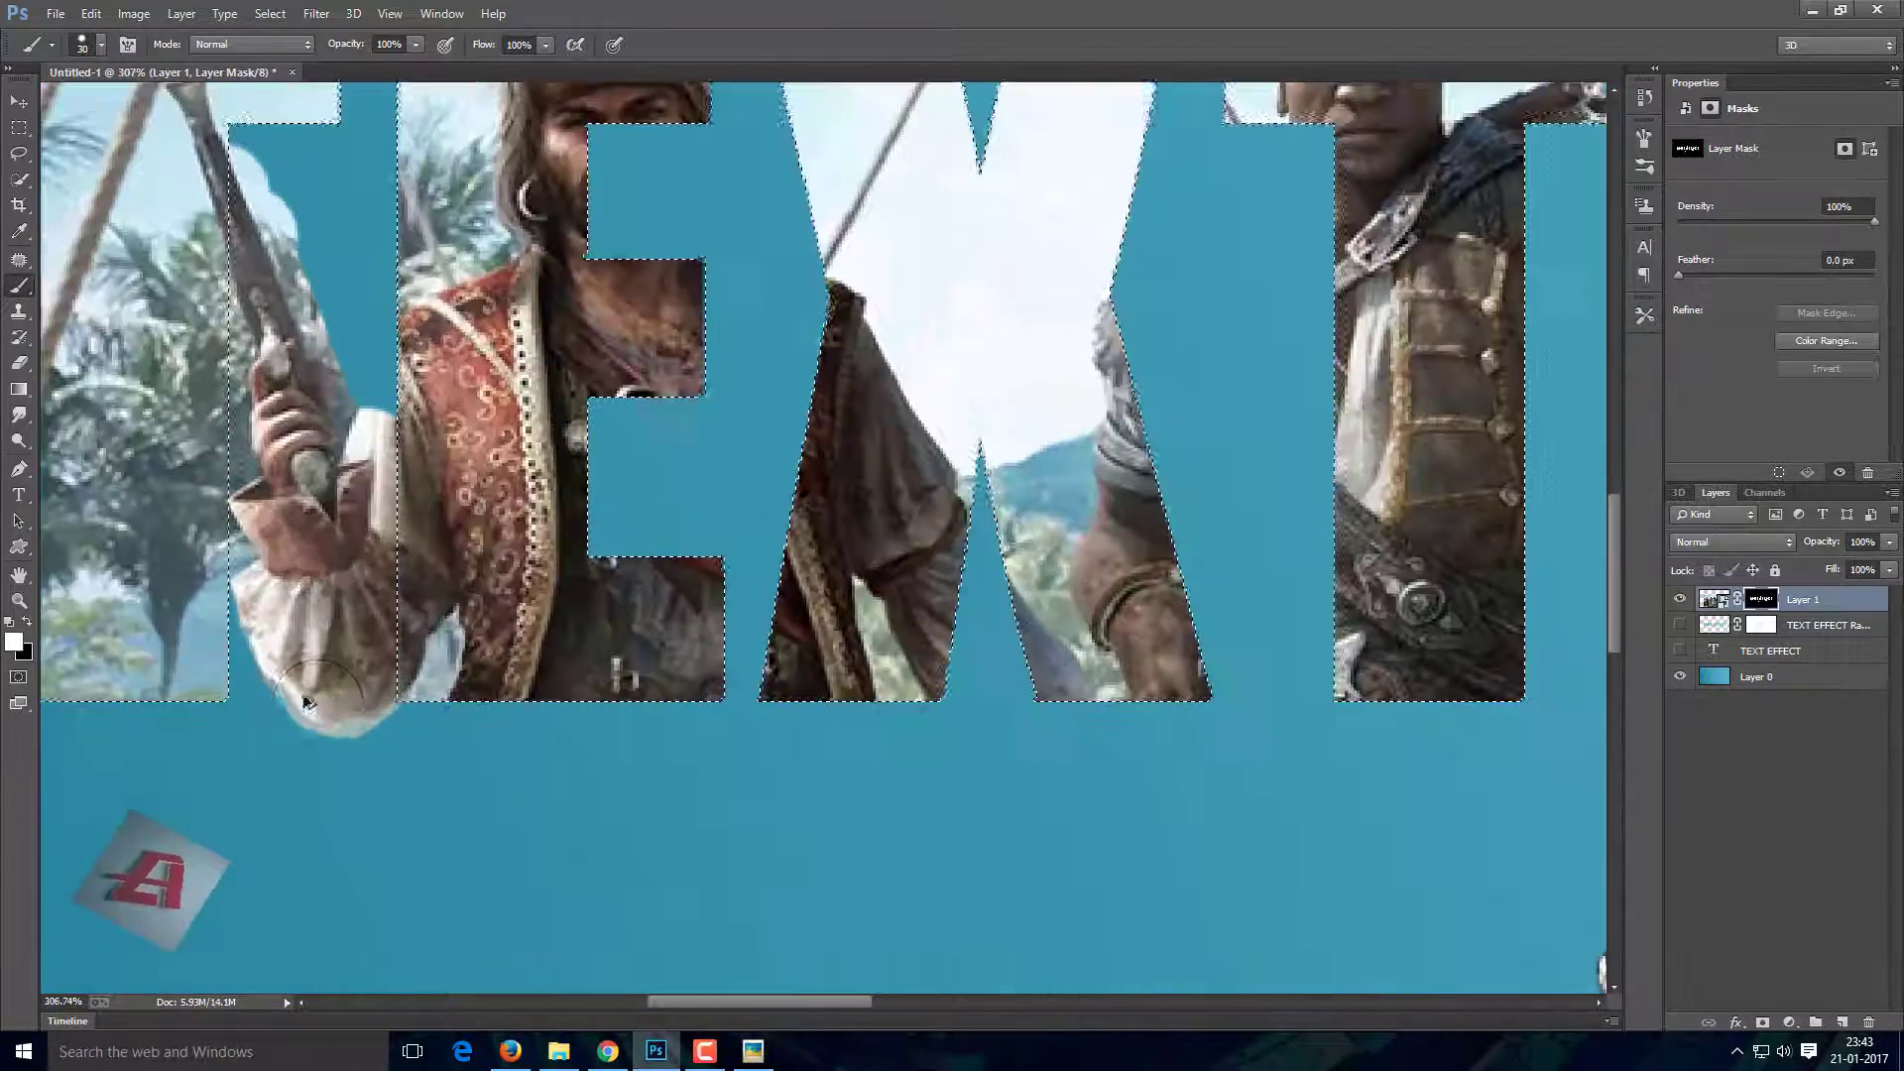
pyautogui.press('x')
pyautogui.press('[')
pyautogui.press('[')
pyautogui.press('[')
pyautogui.moveTo(367, 744); pyautogui.dragTo(298, 729)
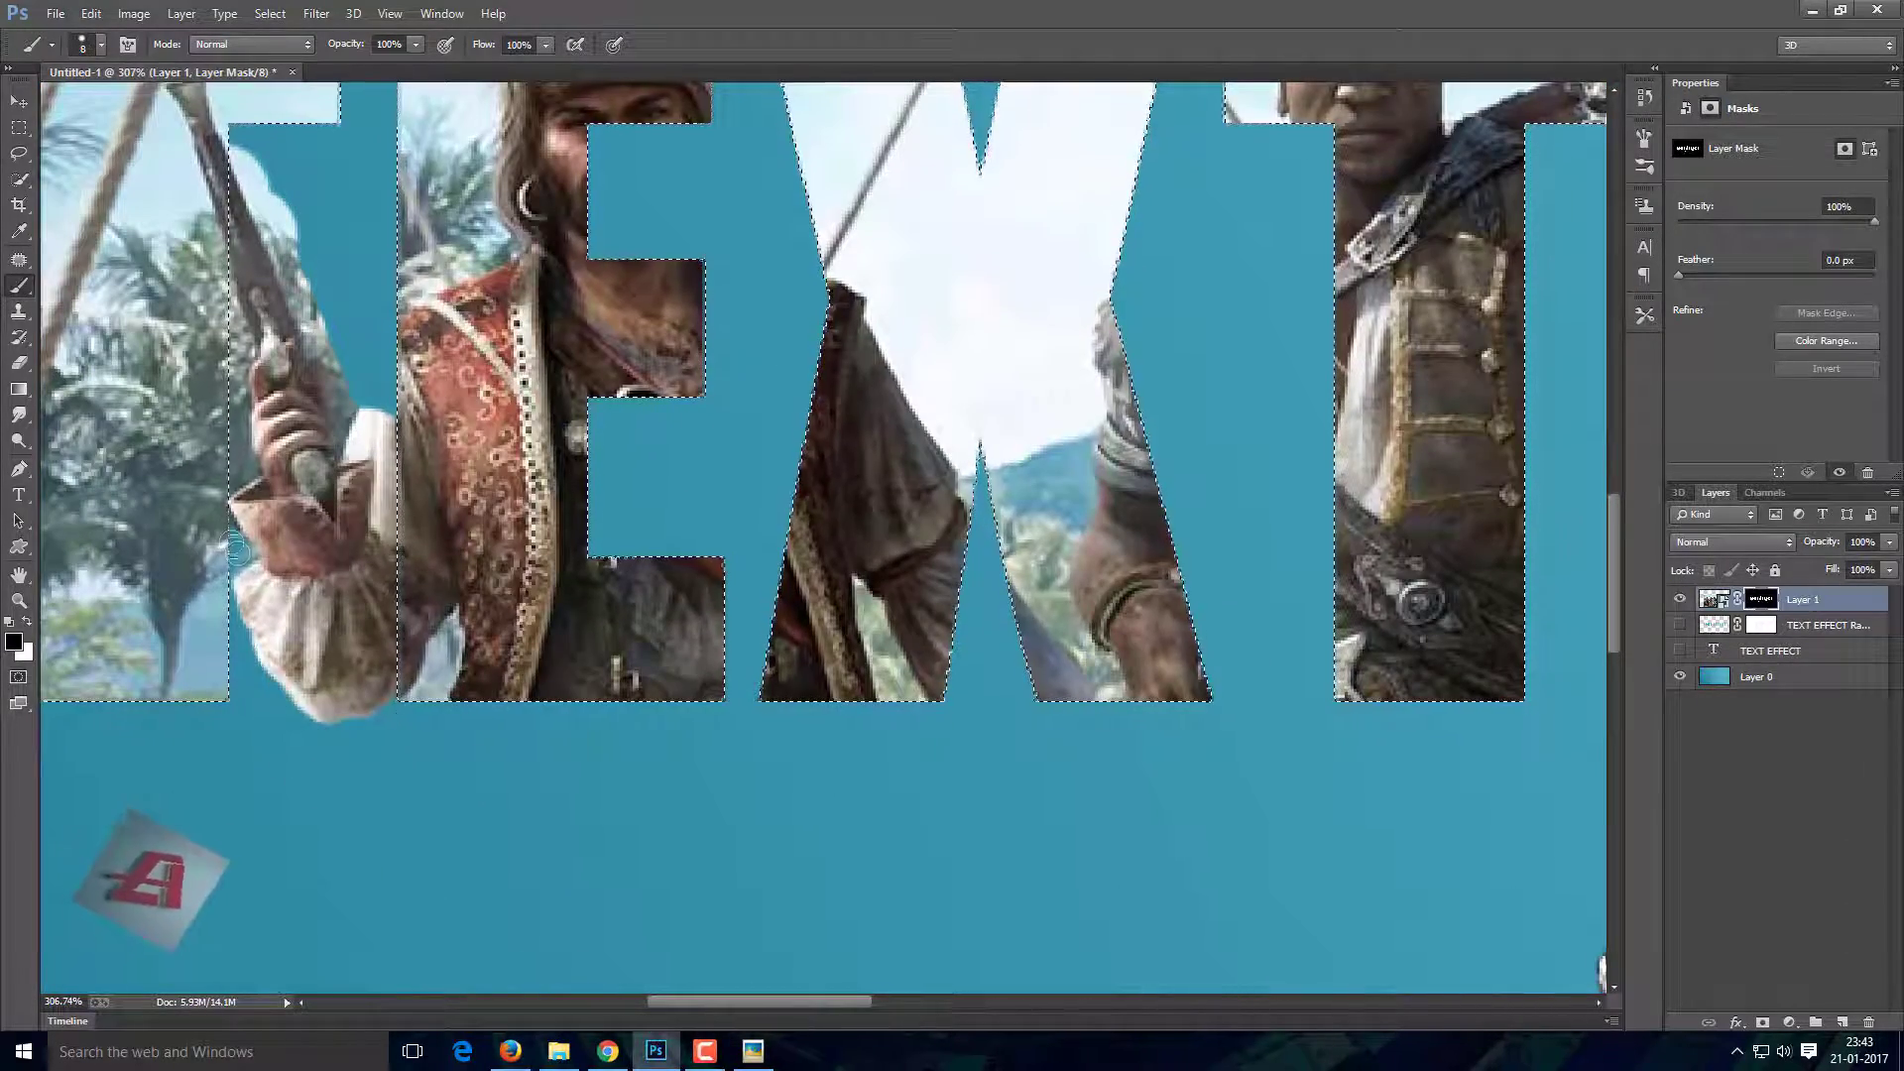
# Hide the sky and trees along the T's left edge with a smaller black brush.
pyautogui.press('[')
pyautogui.moveTo(236, 551); pyautogui.dragTo(245, 171)
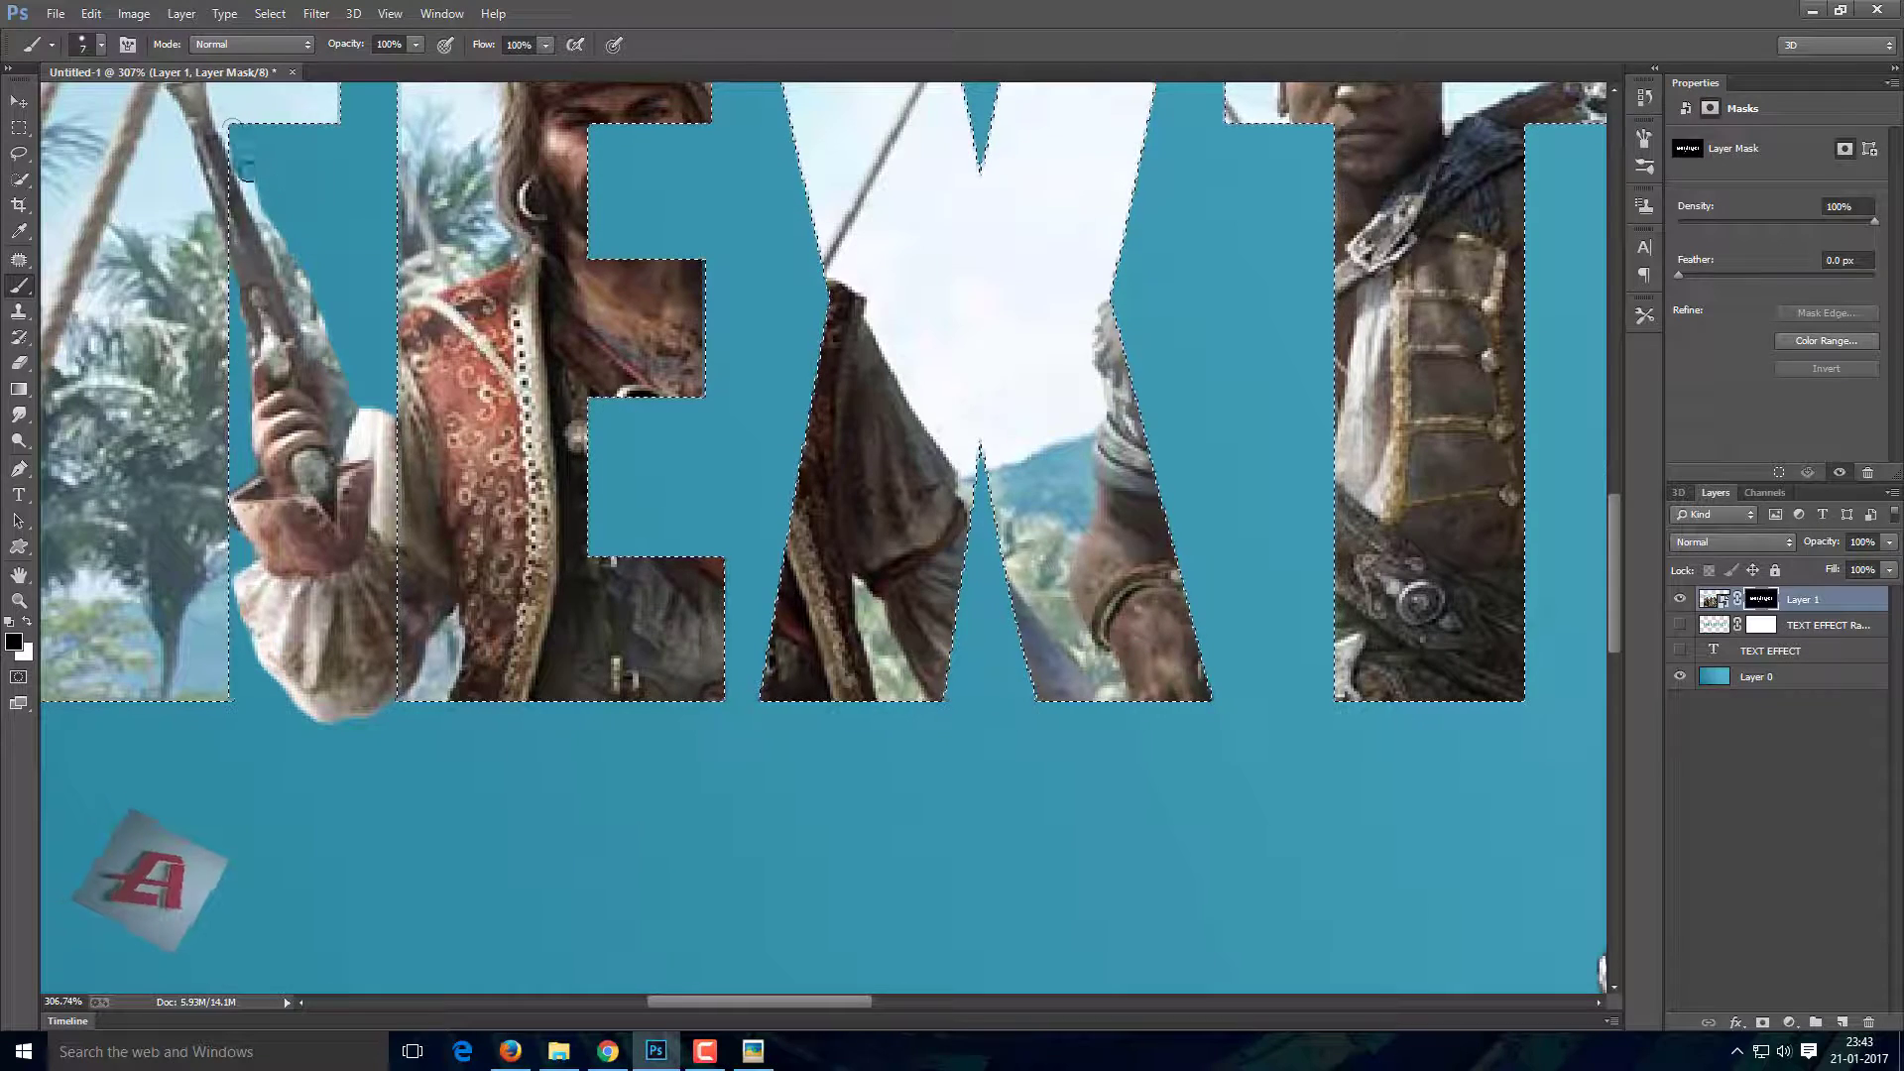
pyautogui.press('[')
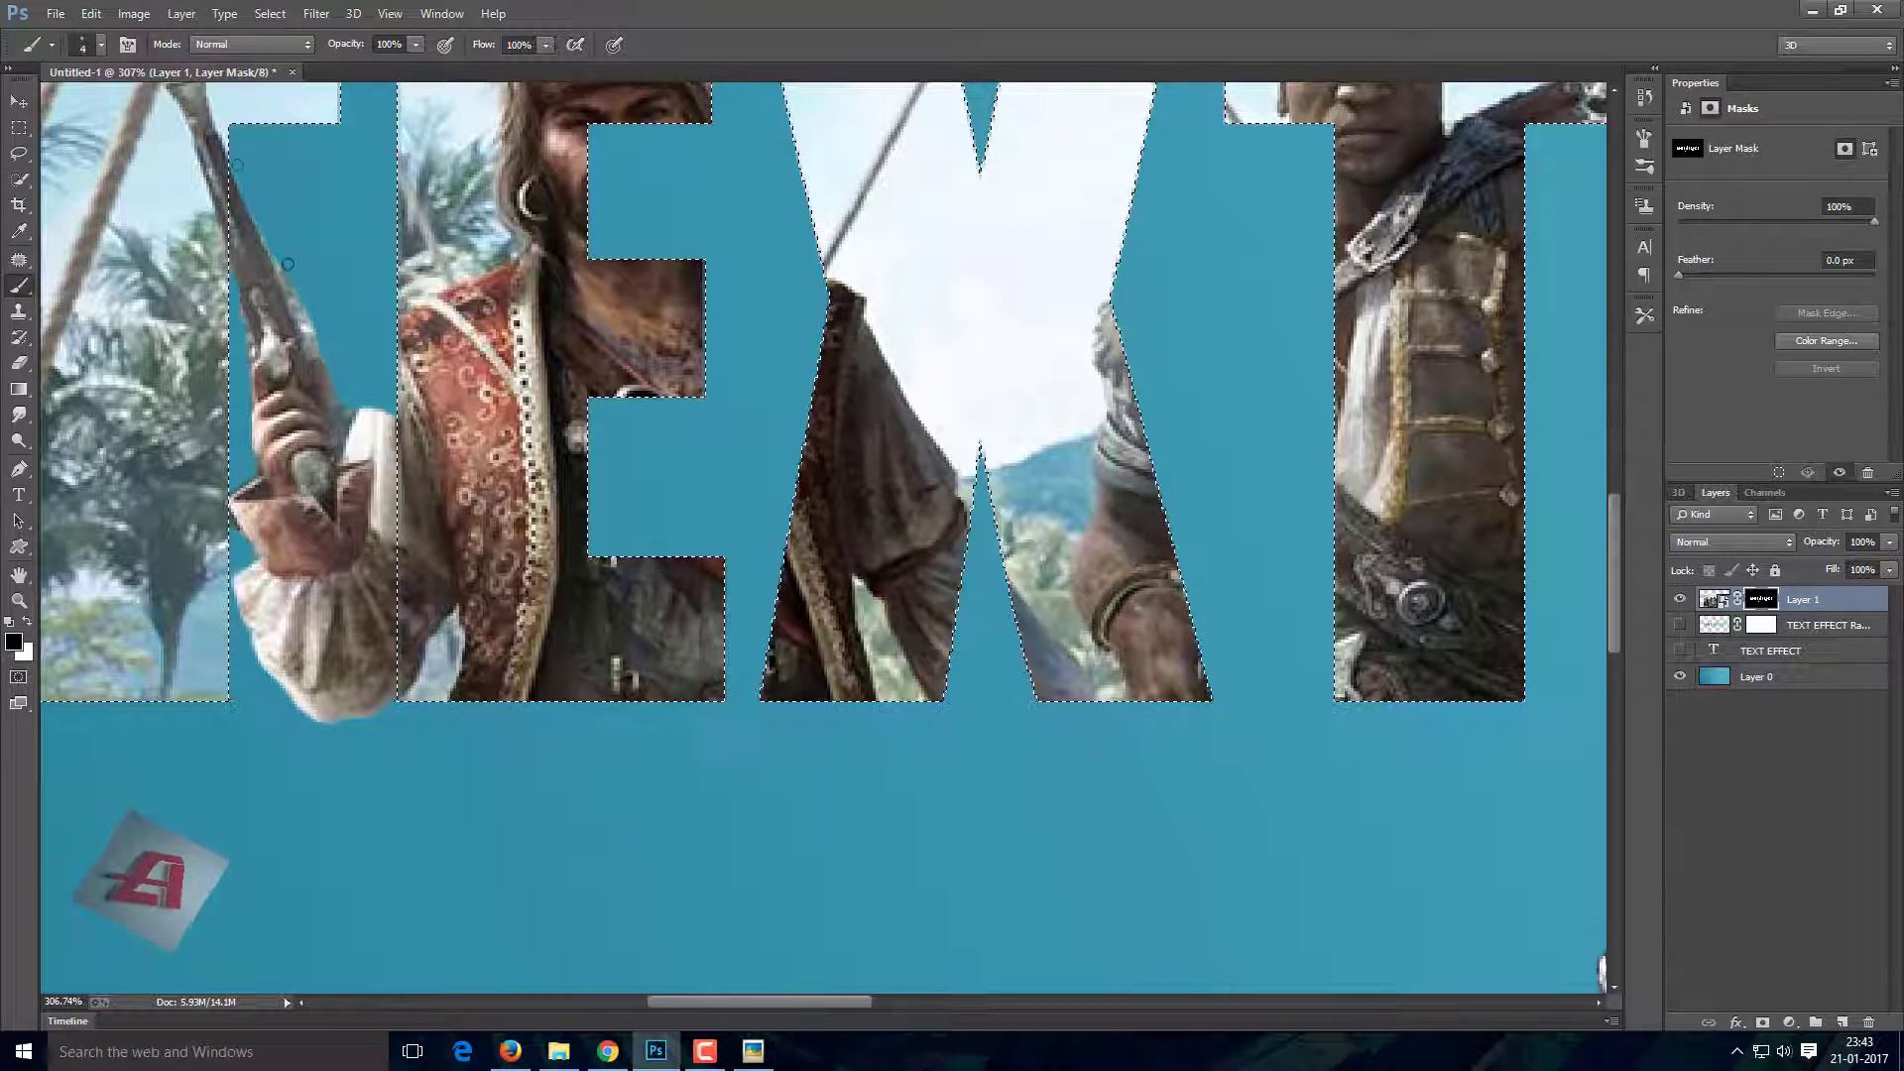
pyautogui.press(']')
pyautogui.press(']')
pyautogui.press(']')
pyautogui.press('x')
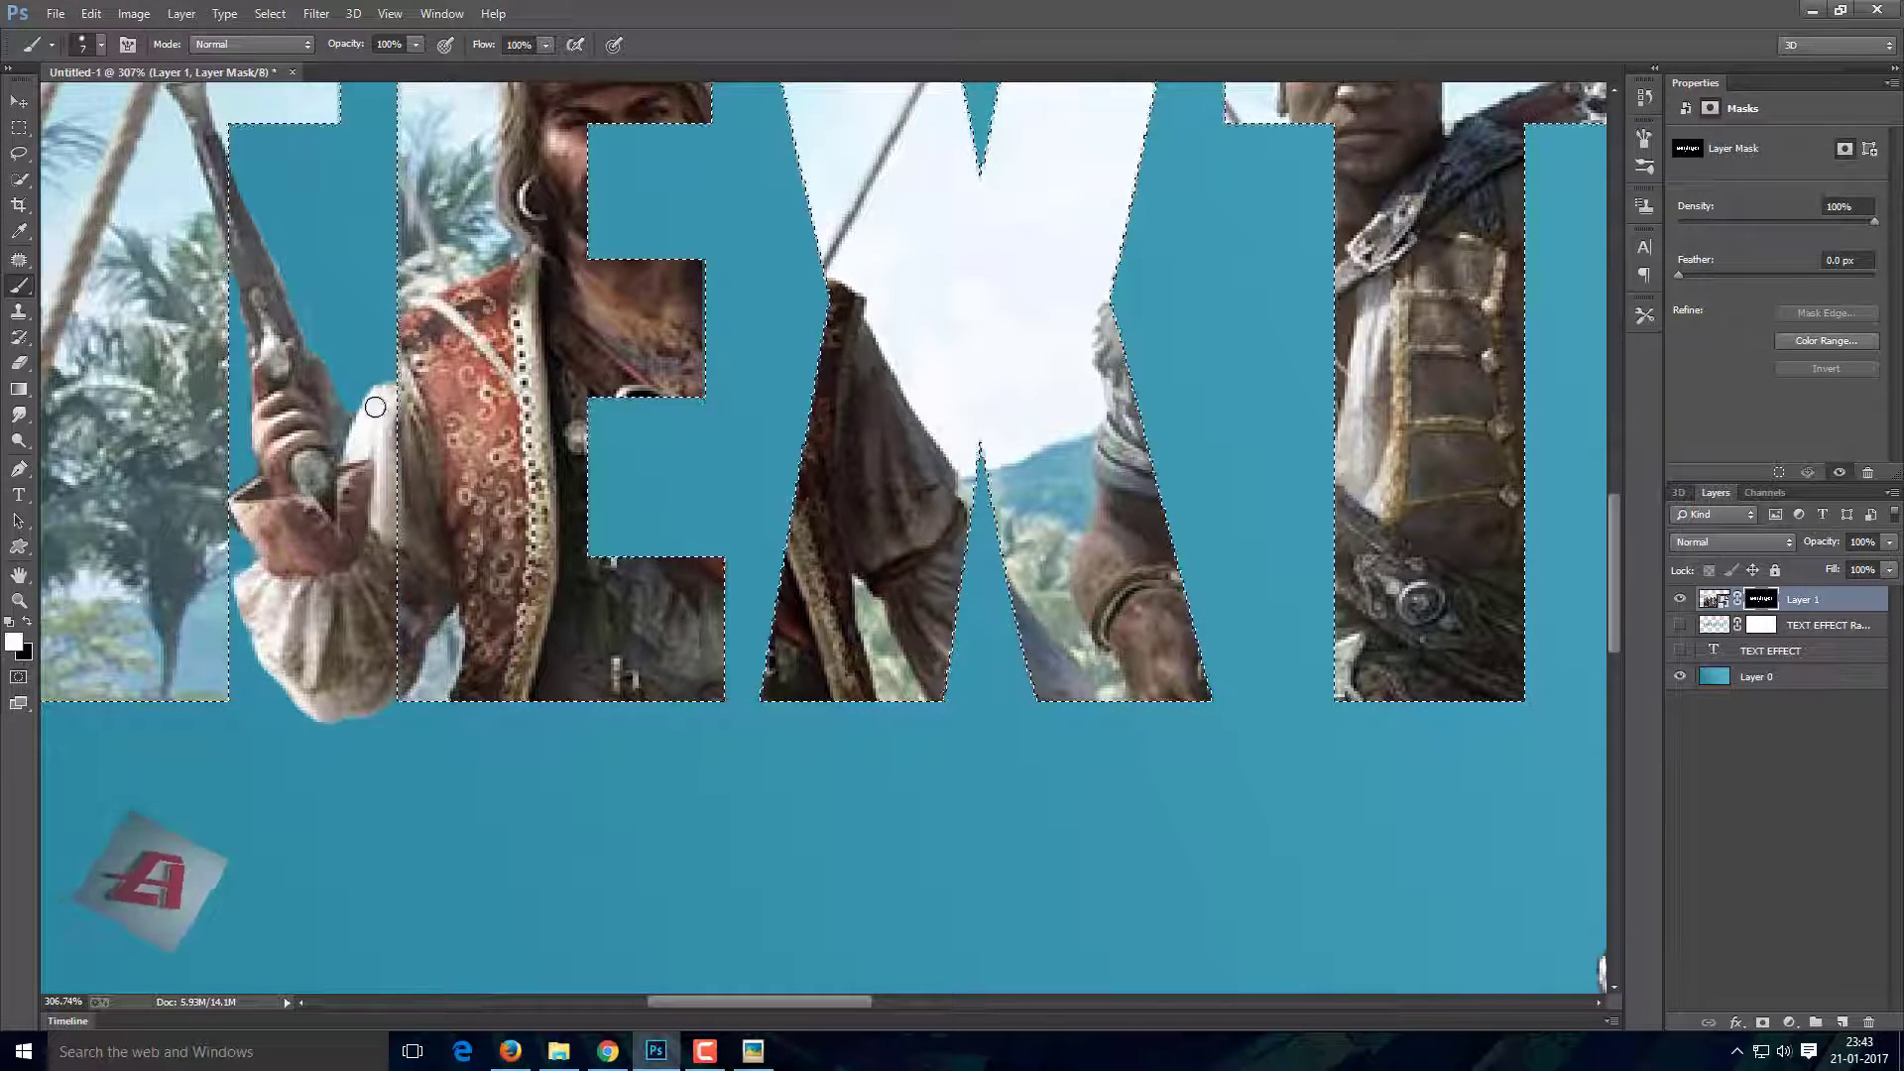
pyautogui.scroll(2, 357, 407)
pyautogui.press('[')
pyautogui.press('[')
pyautogui.press('[')
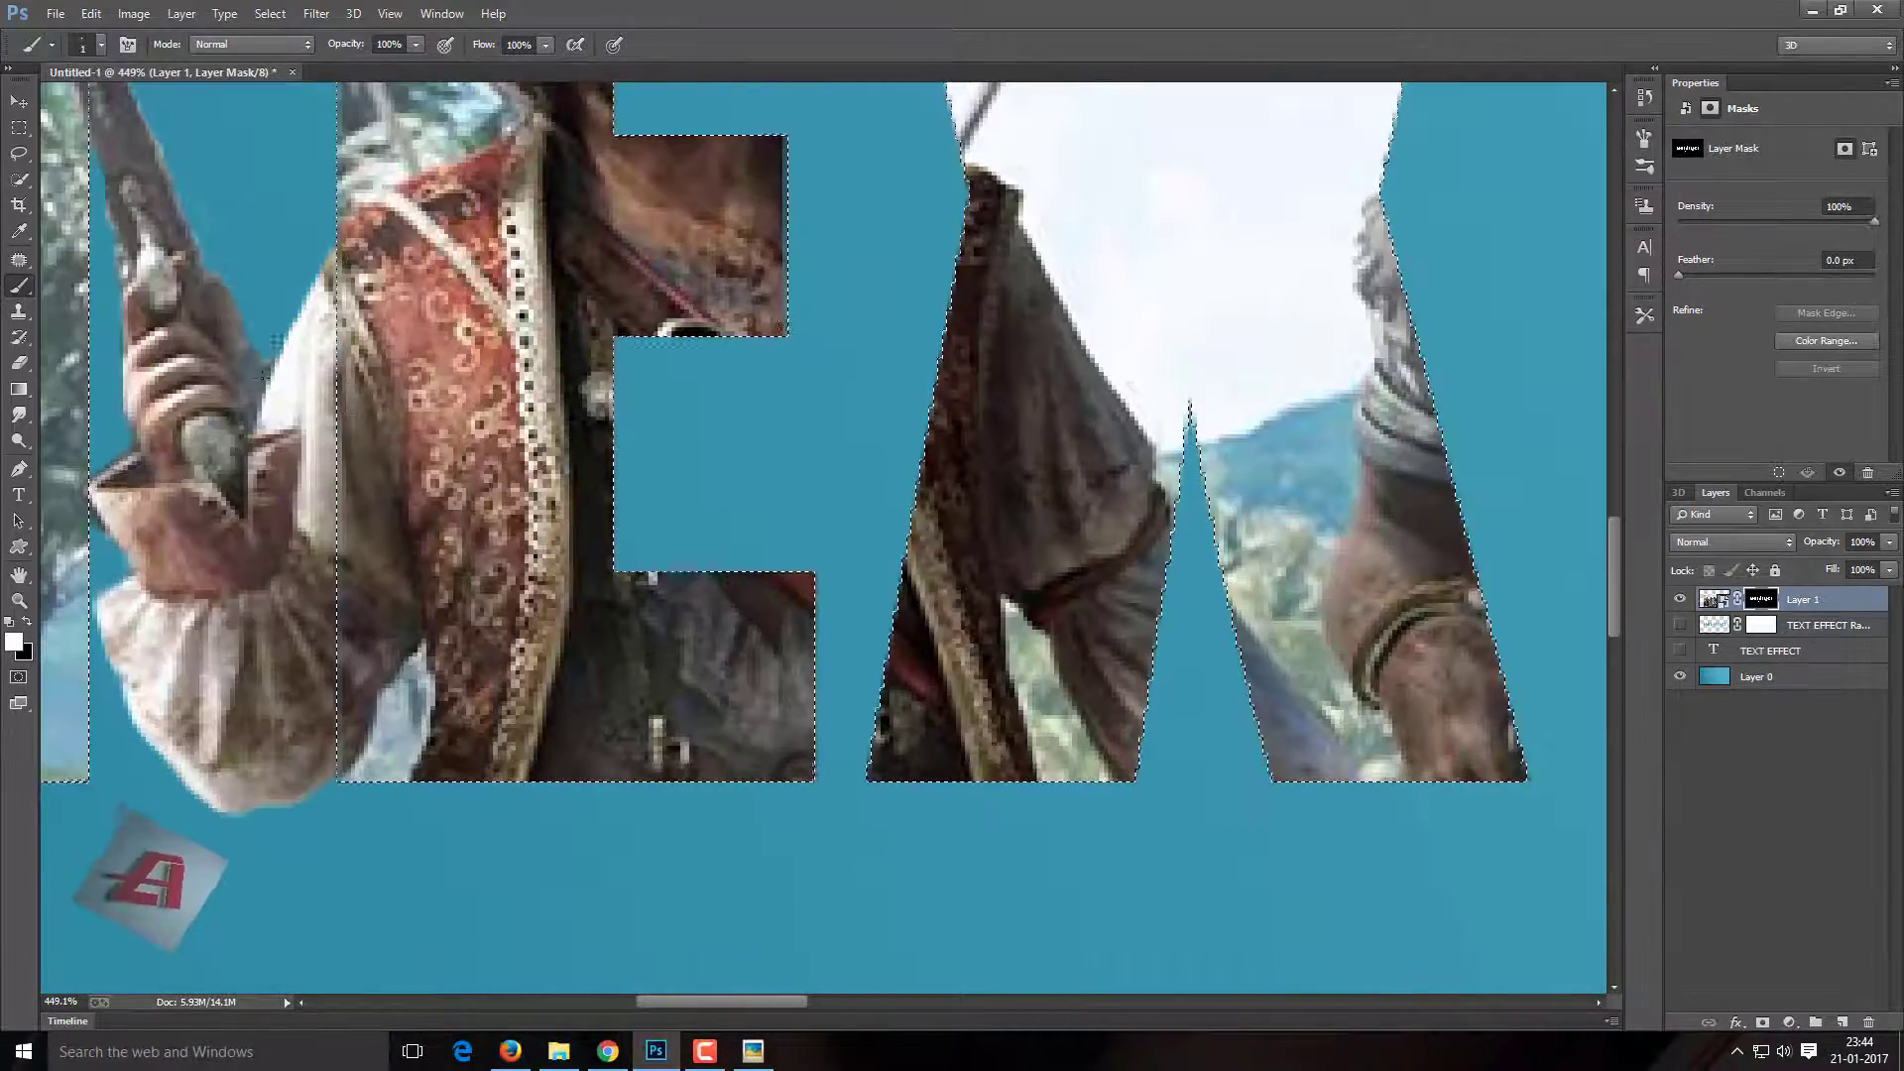
pyautogui.press('x')
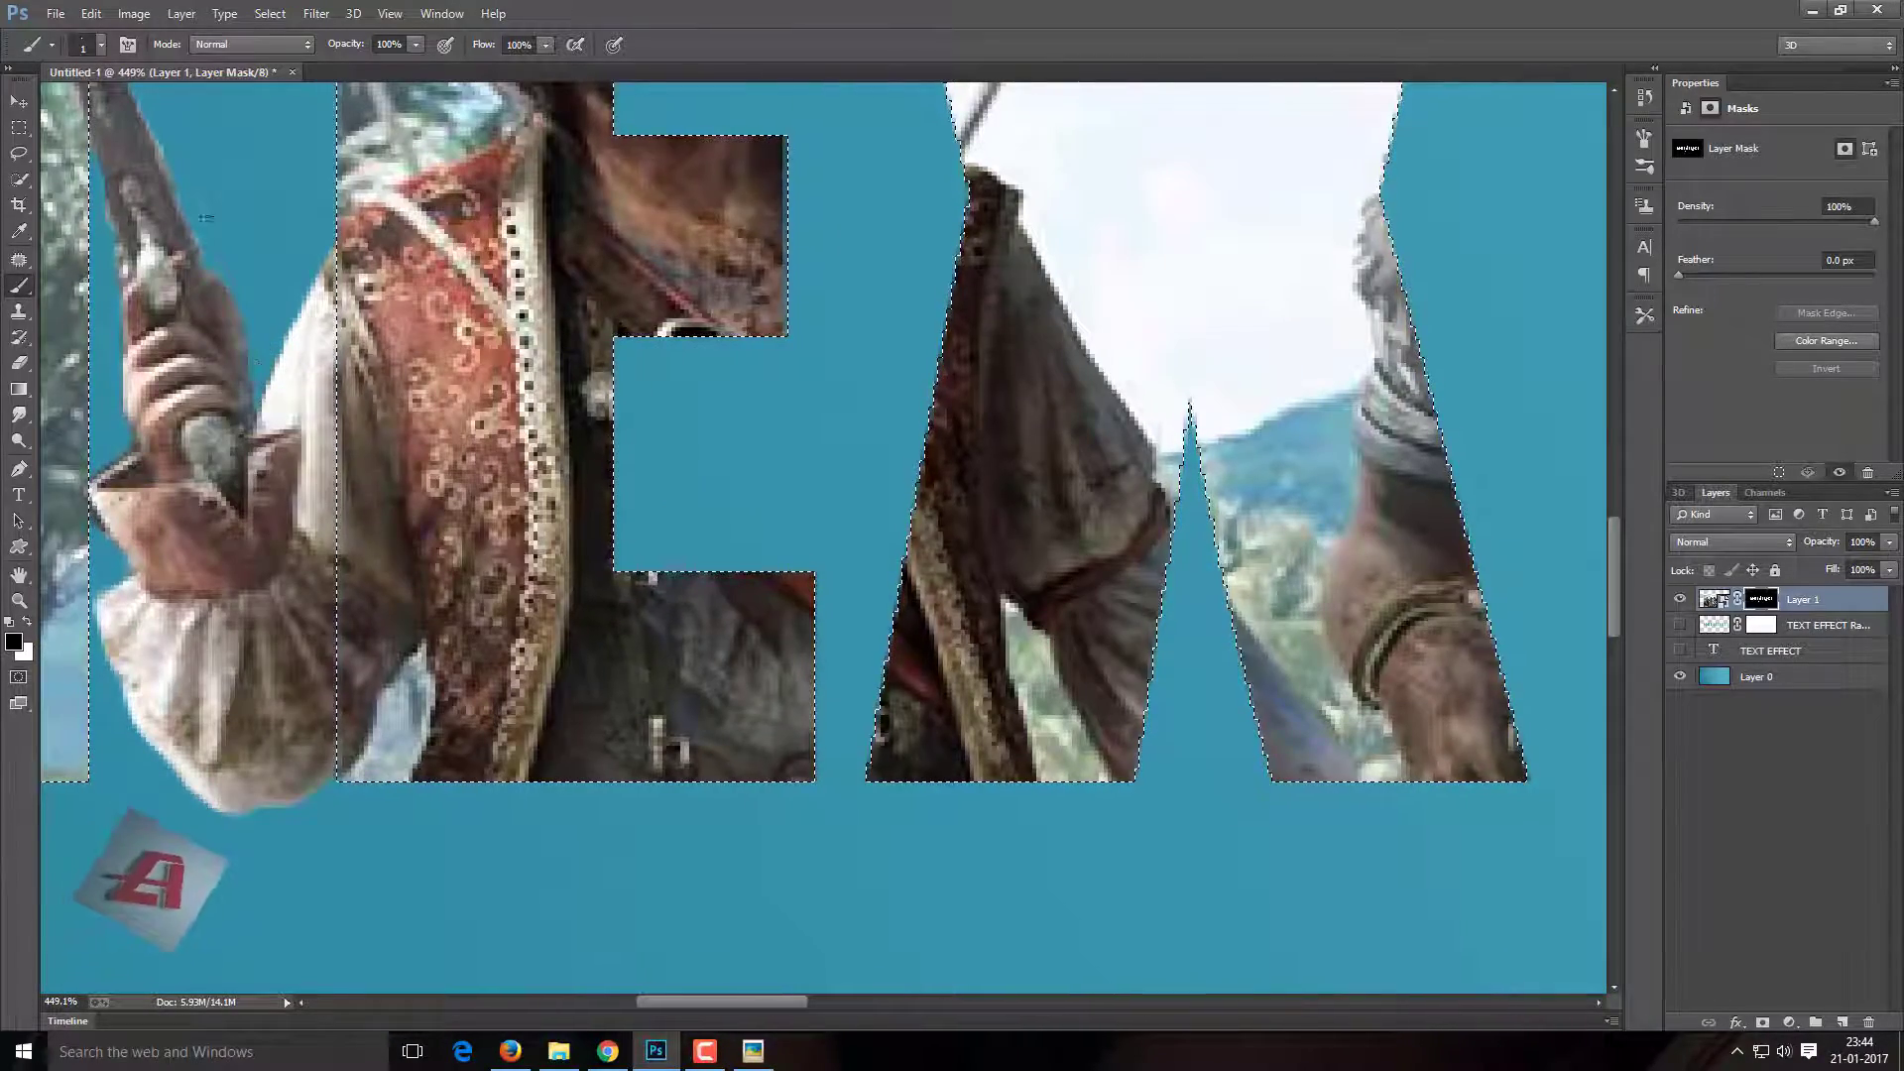
pyautogui.scroll(-5, 360, 511)
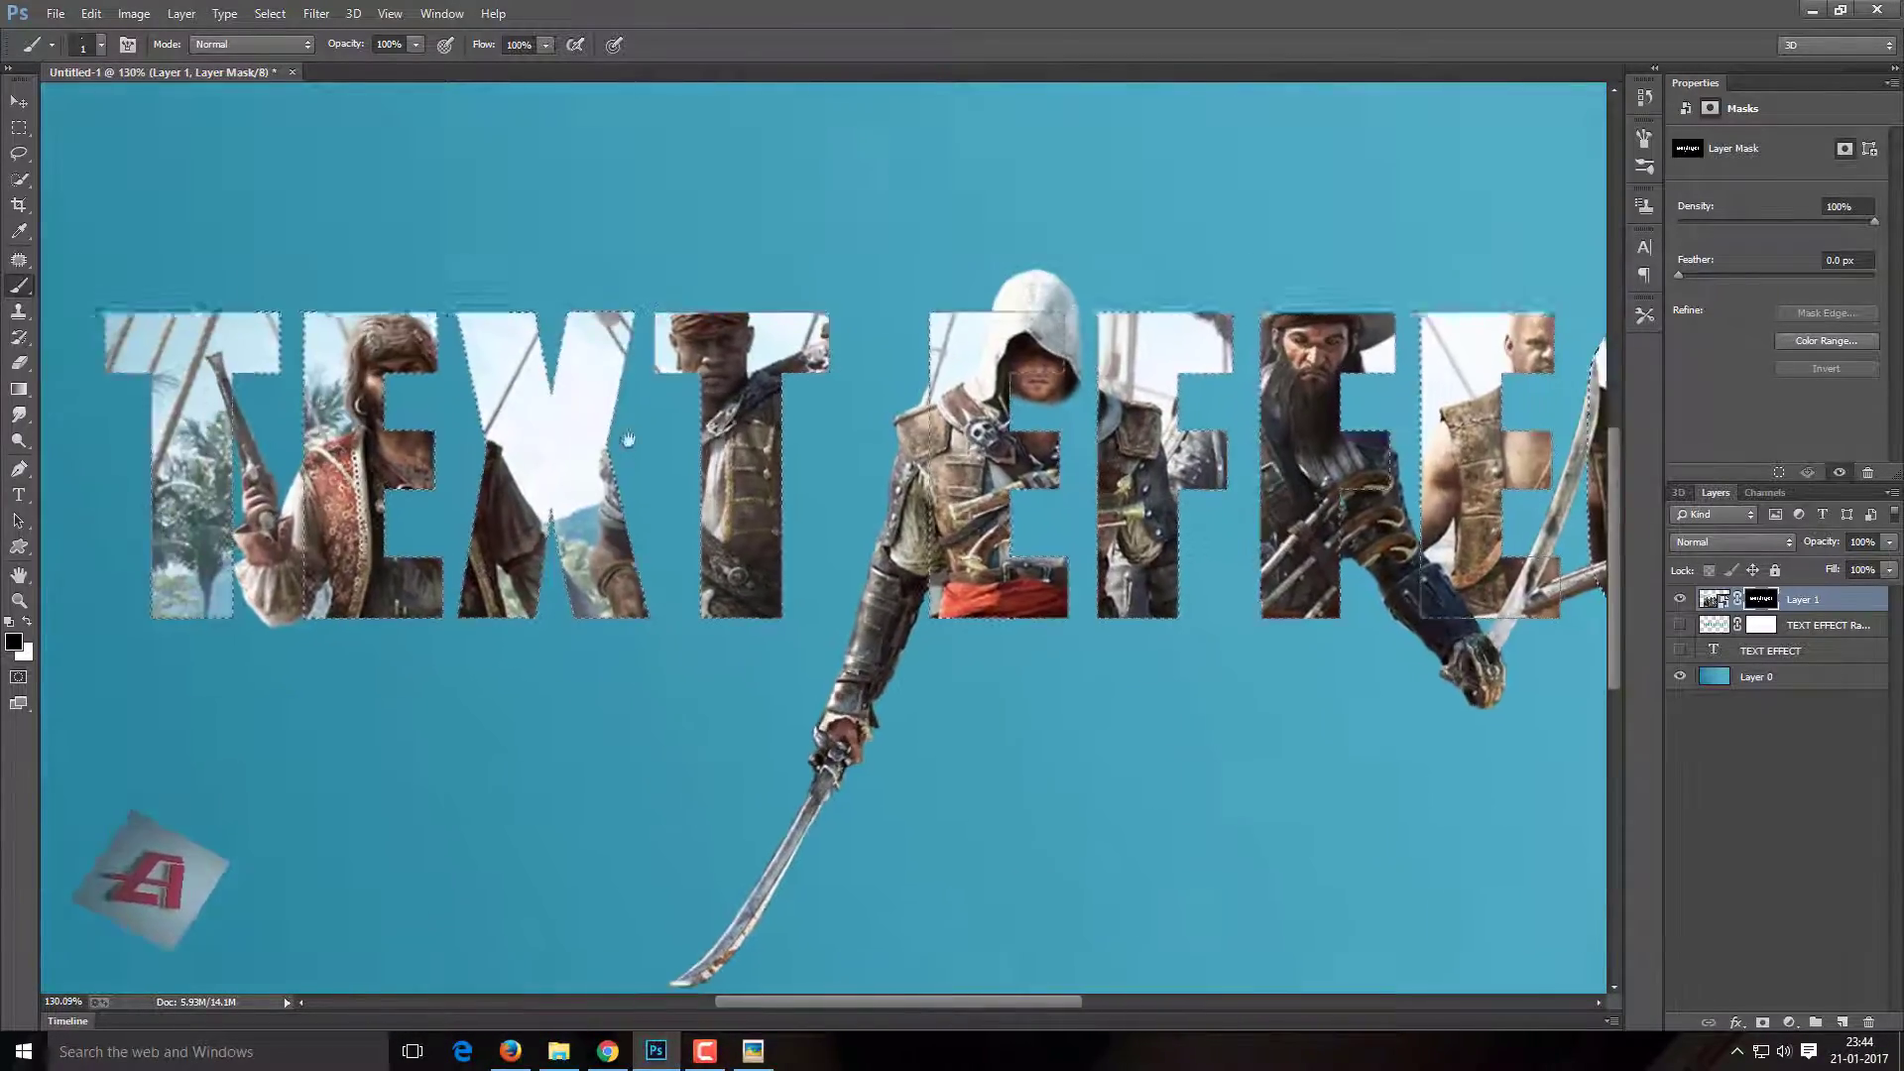
pyautogui.scroll(2, 359, 511)
pyautogui.scroll(1, 506, 523)
# Reveal the pirate's arm and pistol below the X and clean around the pistol tip.
pyautogui.press('x')
pyautogui.press(']')
pyautogui.press(']')
pyautogui.press(']')
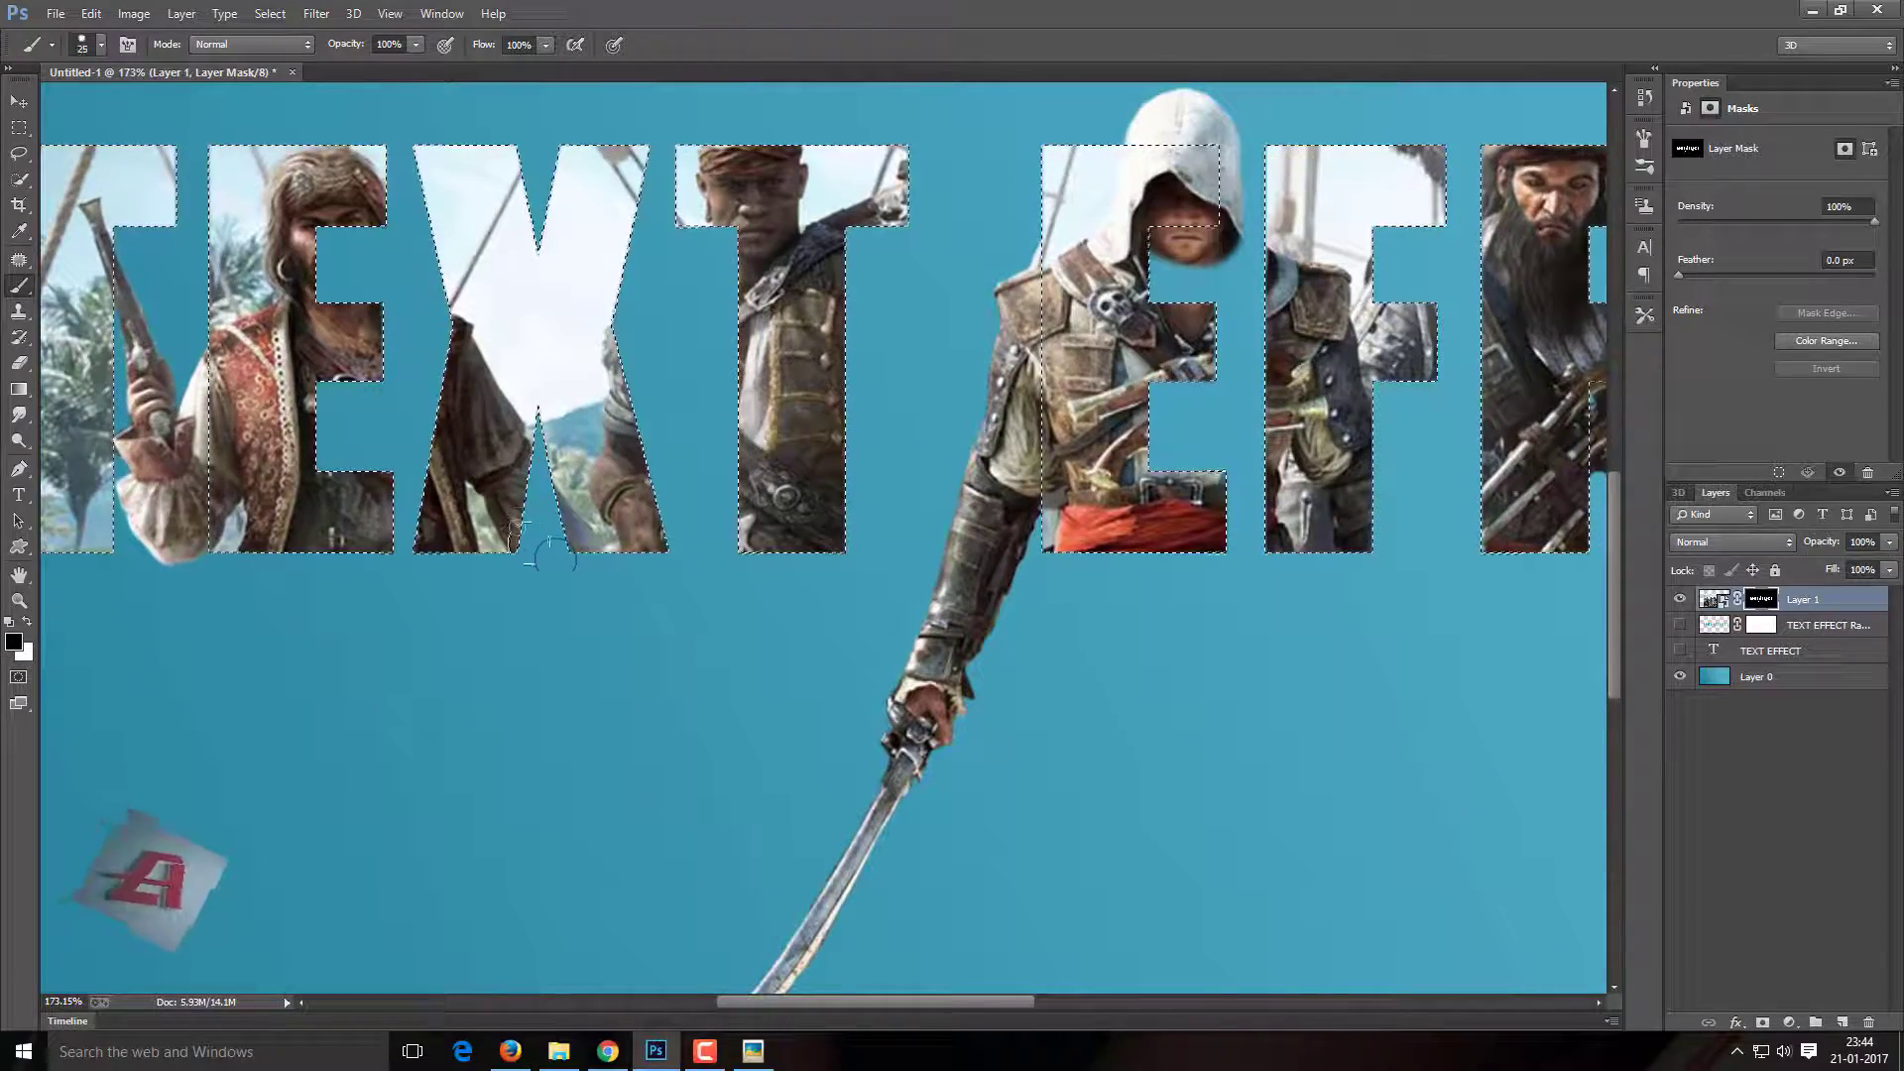
pyautogui.moveTo(507, 523); pyautogui.dragTo(693, 721)
pyautogui.moveTo(555, 635); pyautogui.dragTo(446, 526)
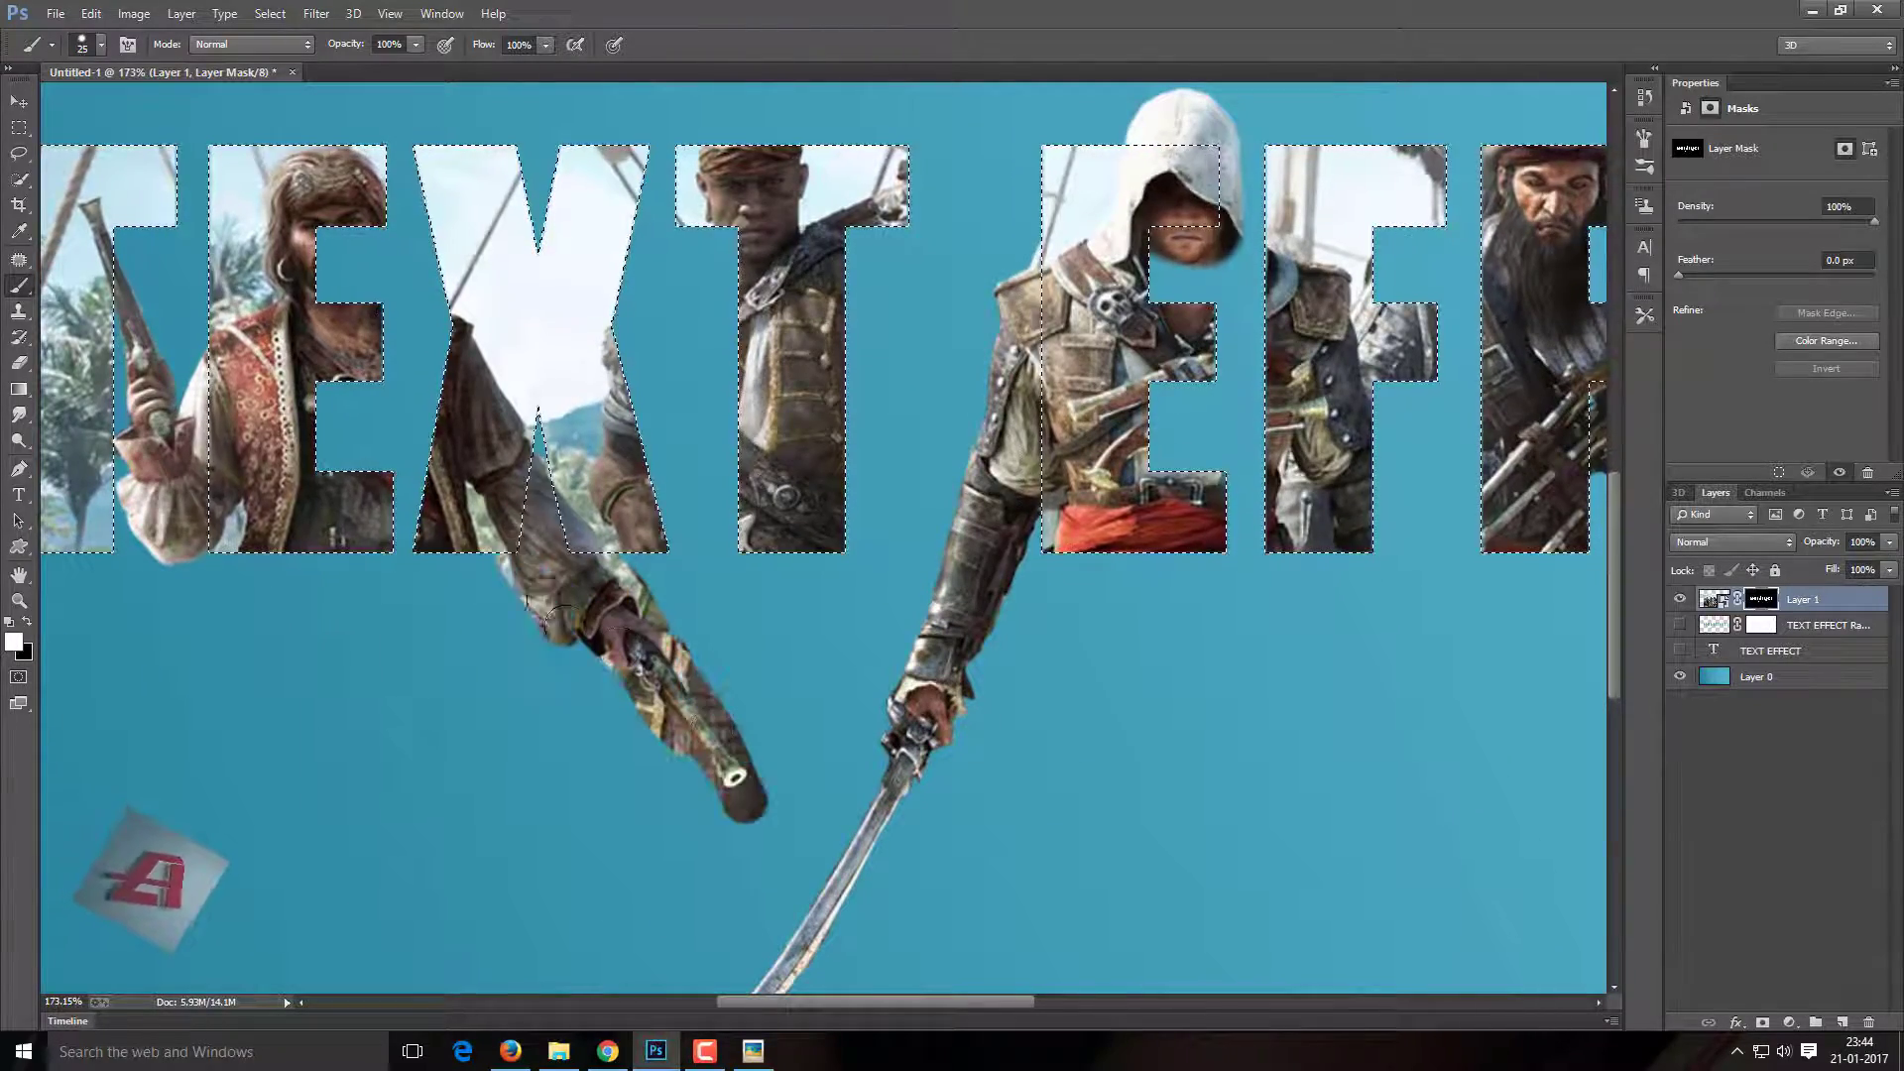
pyautogui.scroll(2, 563, 518)
pyautogui.press('x')
pyautogui.press('[')
pyautogui.press('[')
pyautogui.press('[')
pyautogui.moveTo(838, 809); pyautogui.dragTo(784, 715)
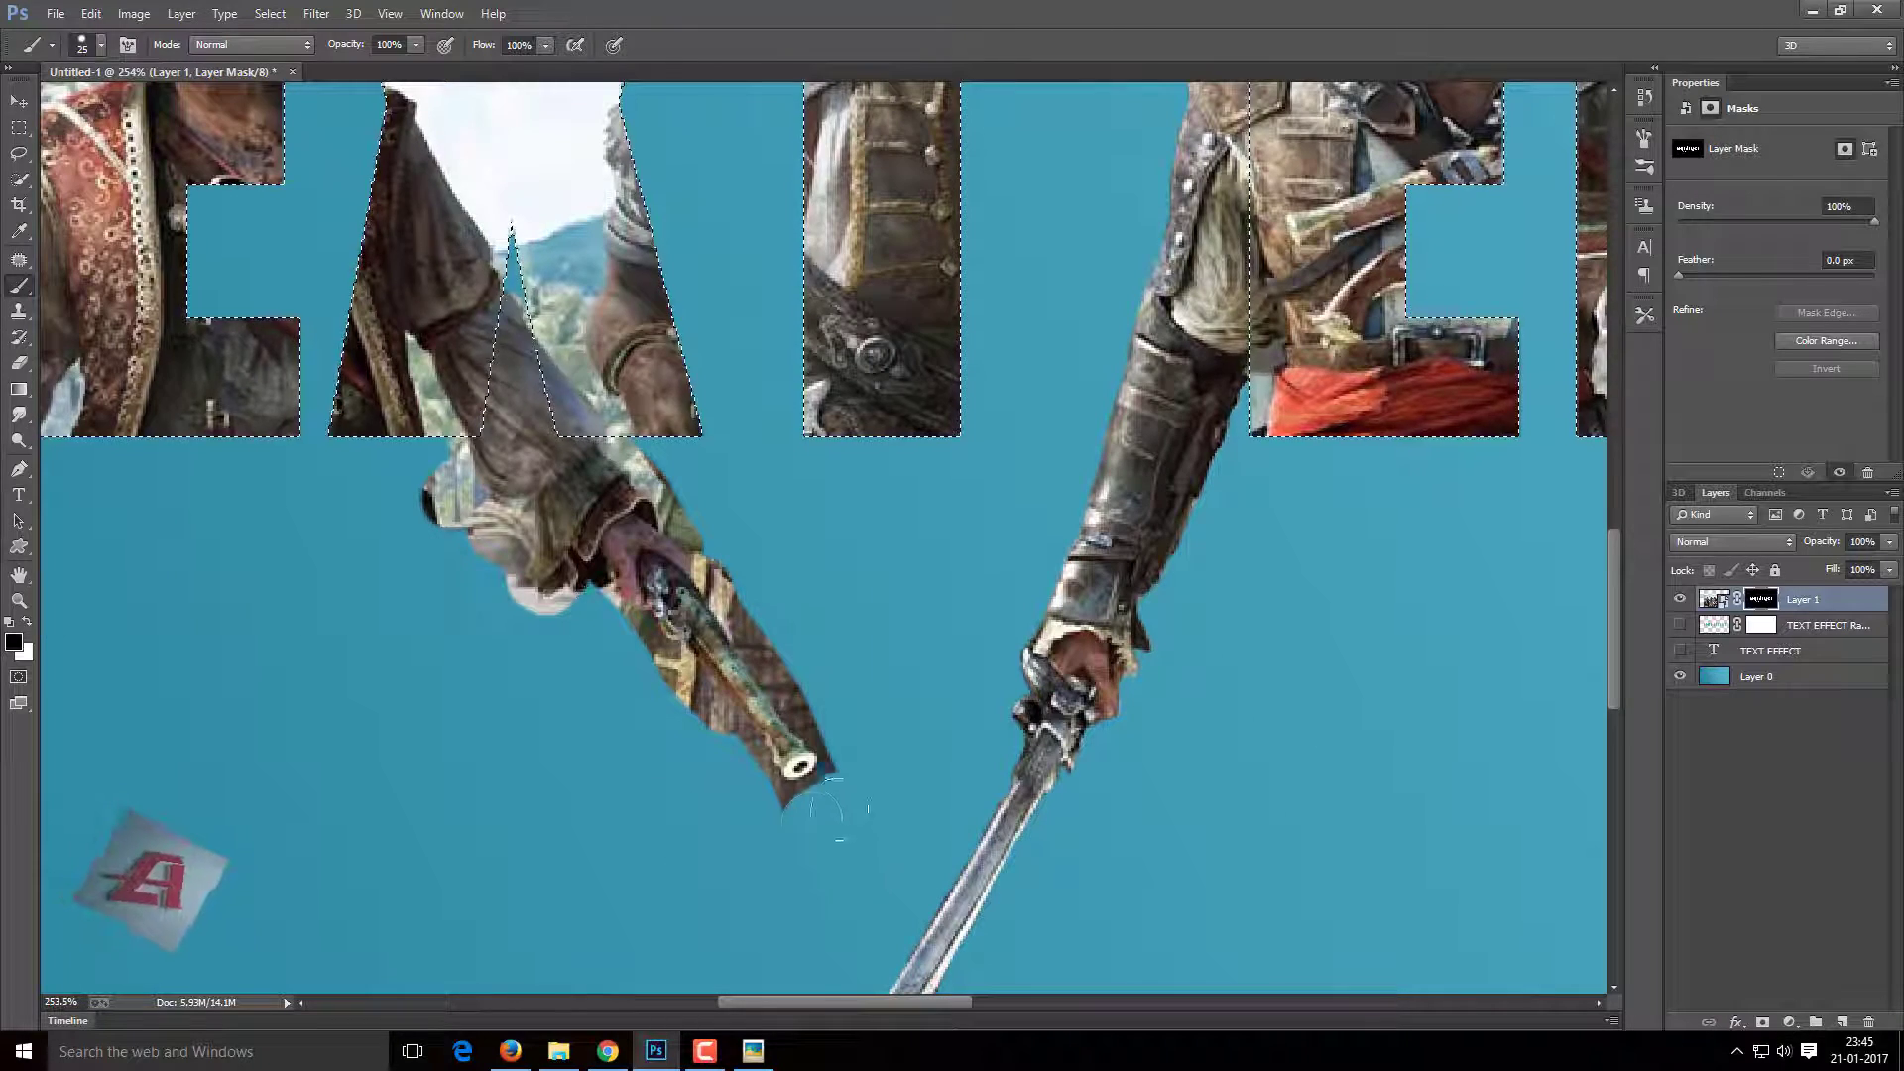
# Hide the dark shadow and white cuff cloth beside the sleeve, undoing a misstroke.
pyautogui.scroll(1, 829, 734)
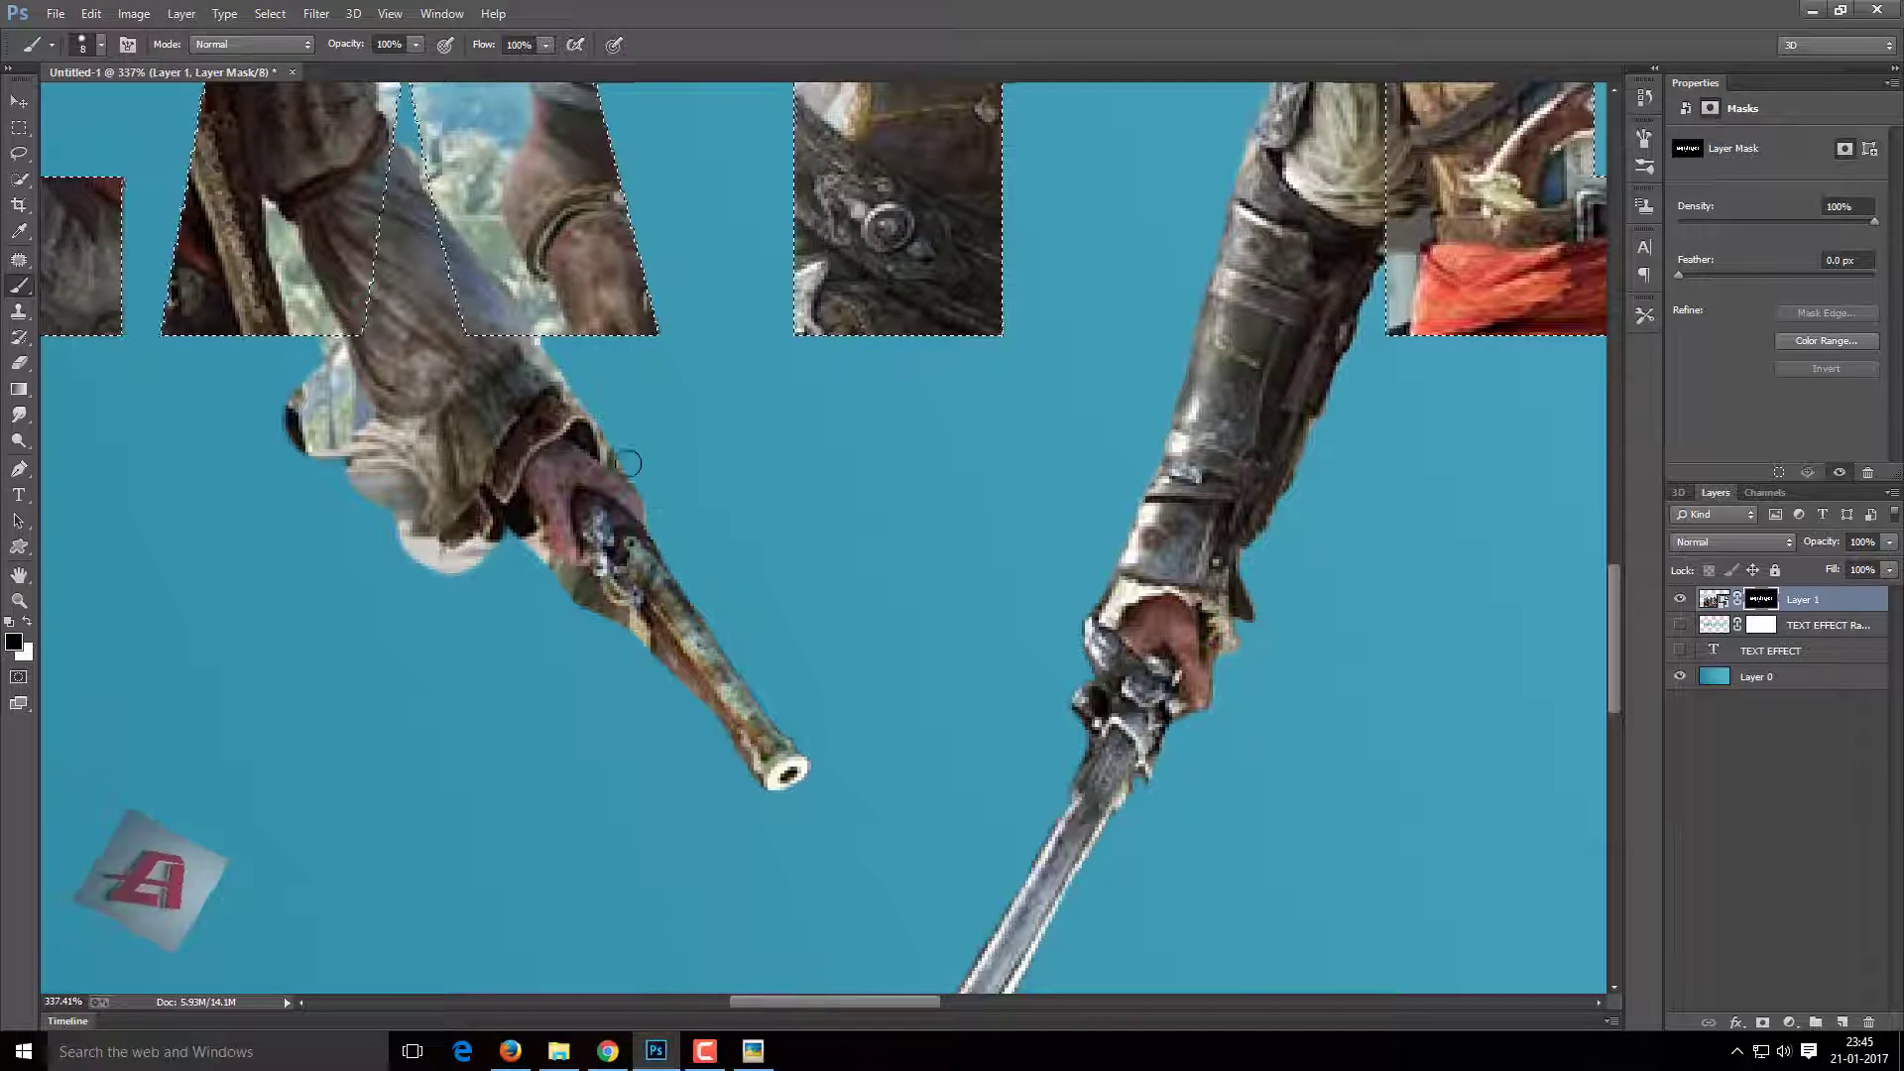
pyautogui.moveTo(537, 568); pyautogui.dragTo(521, 531)
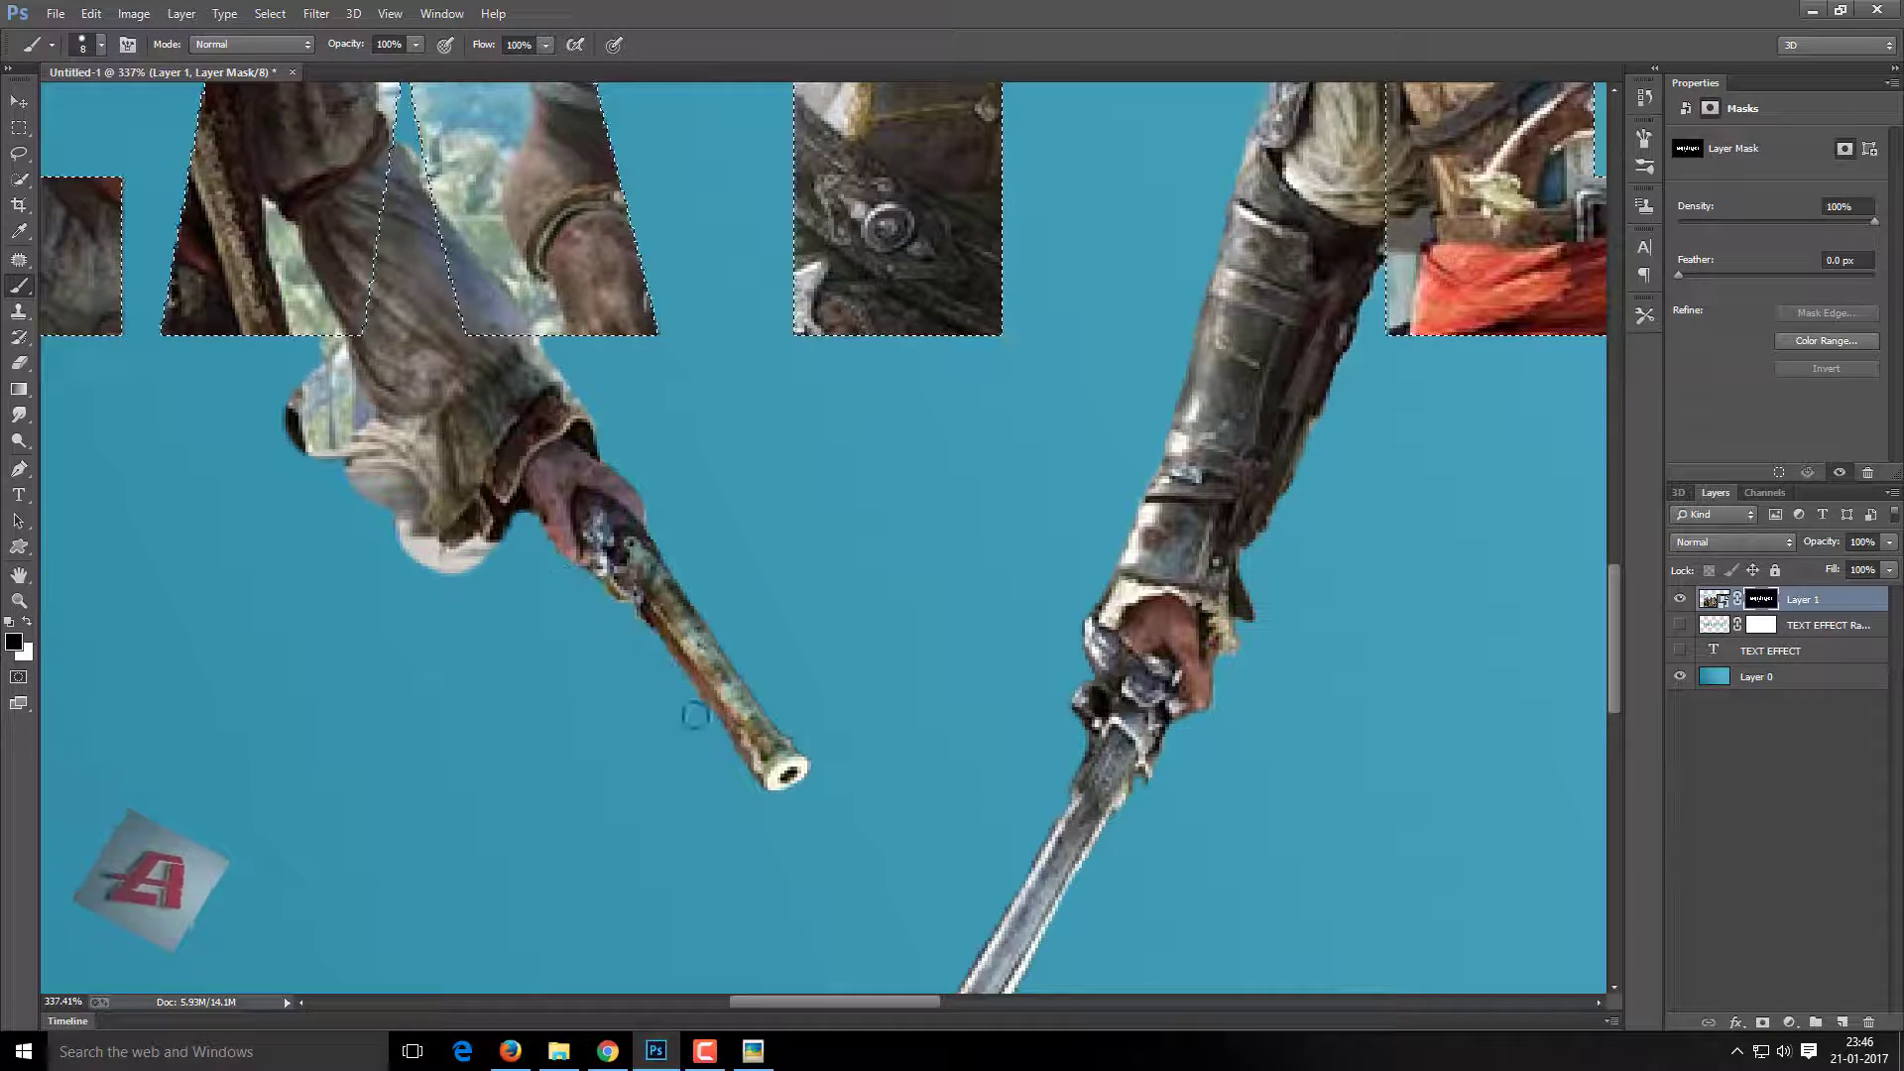
pyautogui.moveTo(504, 537); pyautogui.dragTo(457, 565)
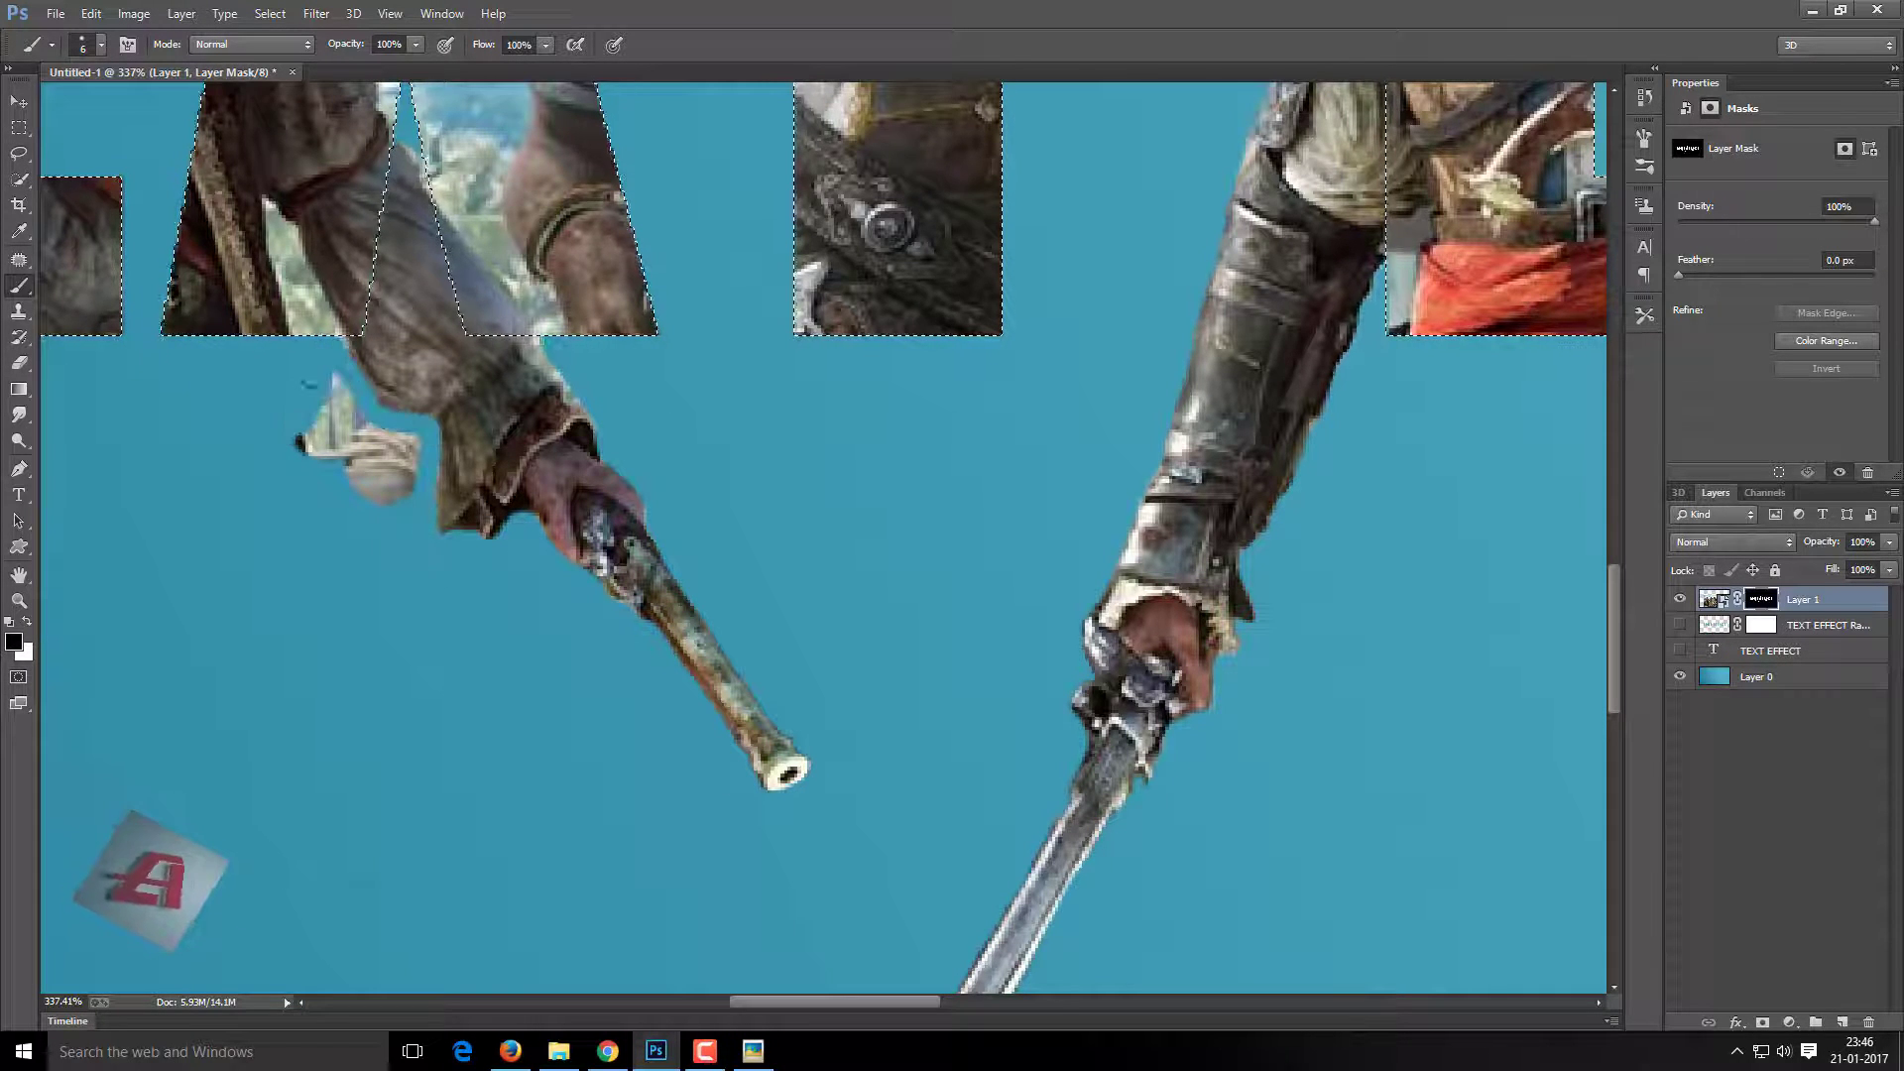
pyautogui.hotkey('ctrl', 'alt', 'z')
pyautogui.hotkey('ctrl', 'alt', 'z')
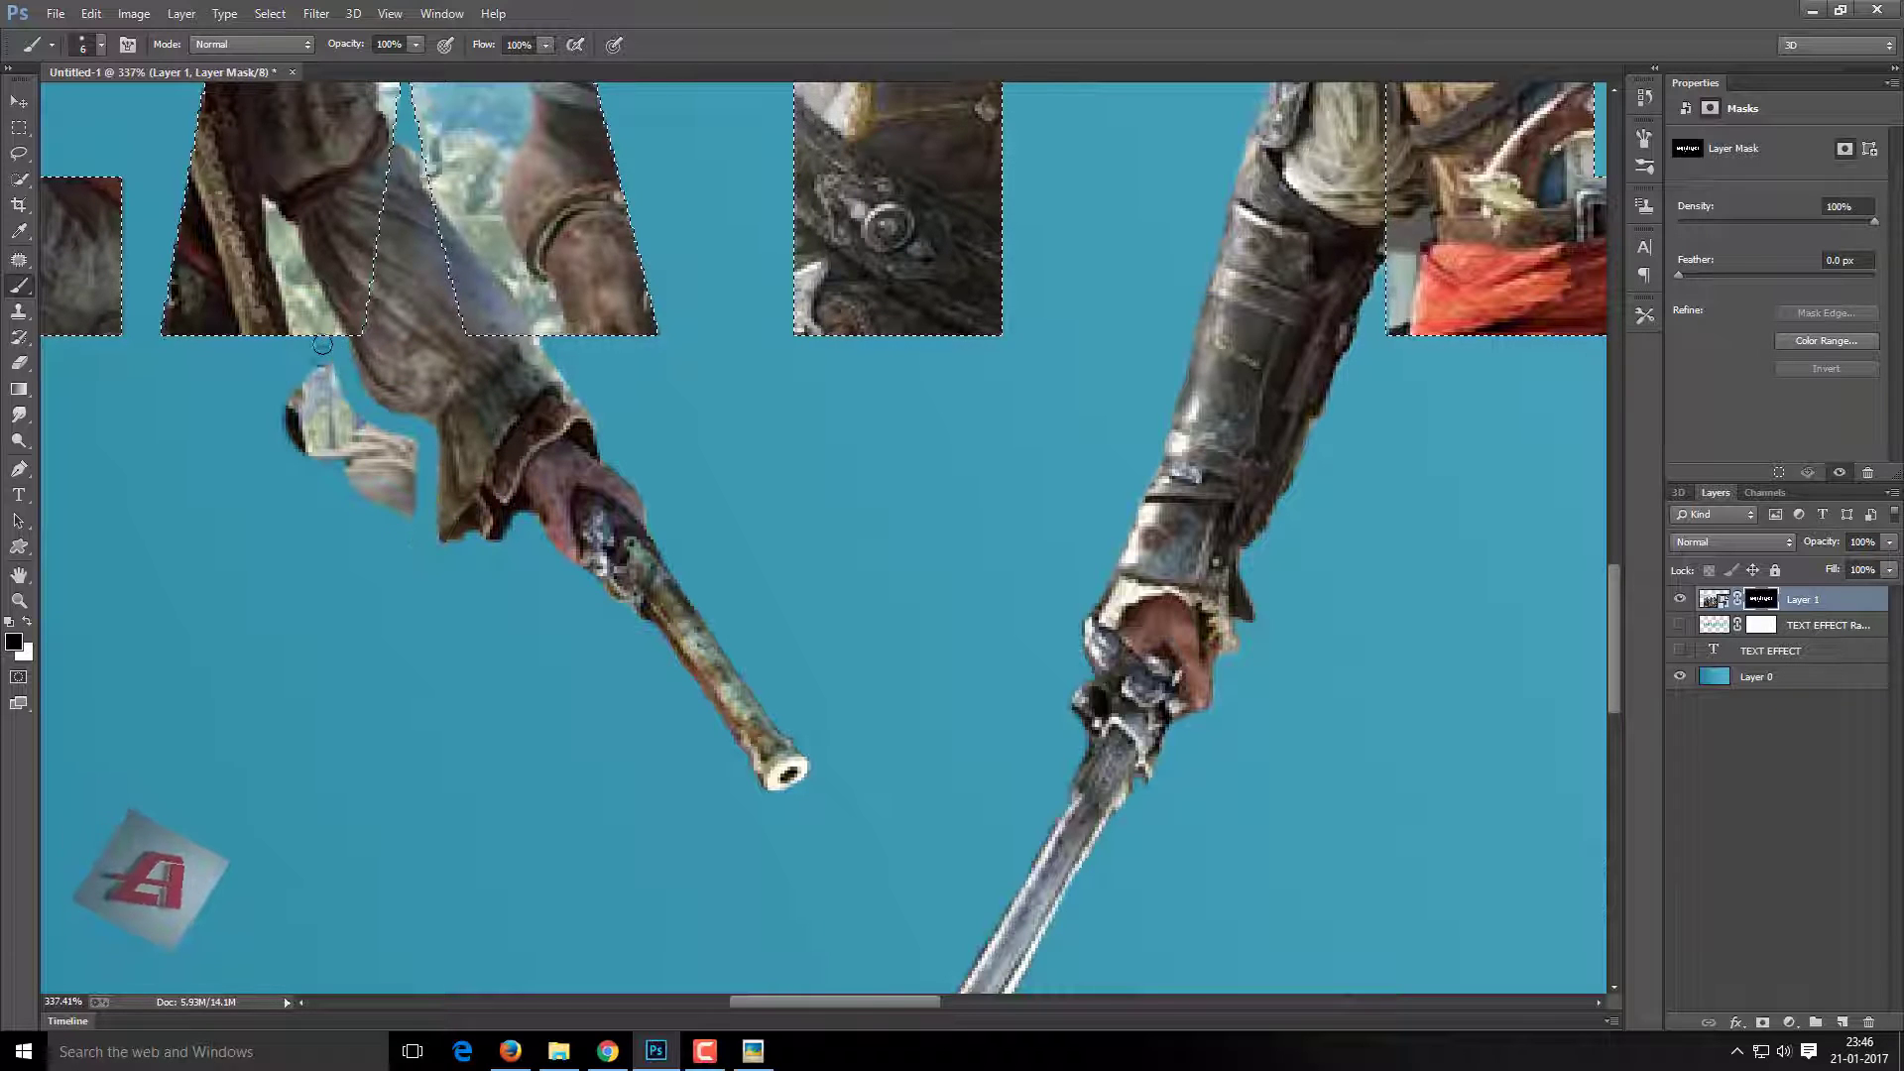
pyautogui.moveTo(323, 344)
pyautogui.mouseDown()
pyautogui.moveTo(391, 531)
pyautogui.moveTo(370, 502)
pyautogui.mouseUp()
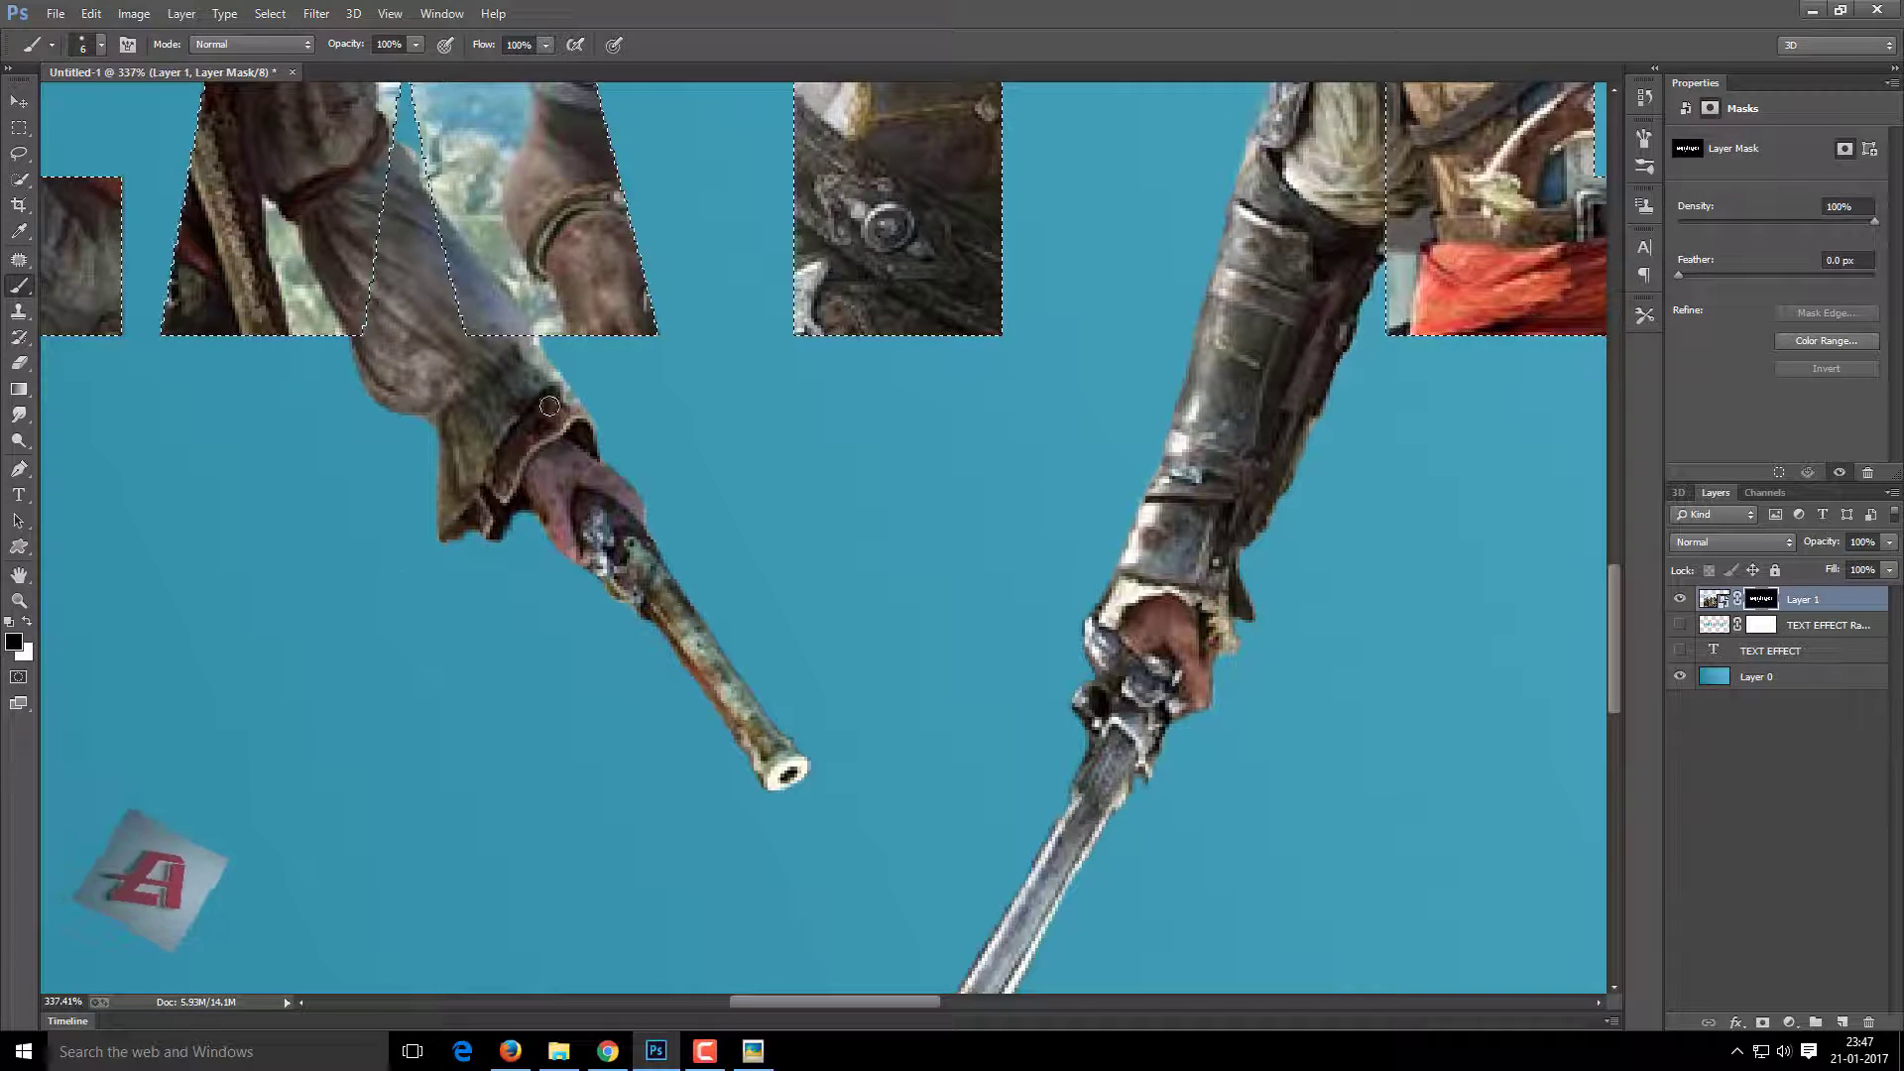
pyautogui.scroll(-6, 585, 395)
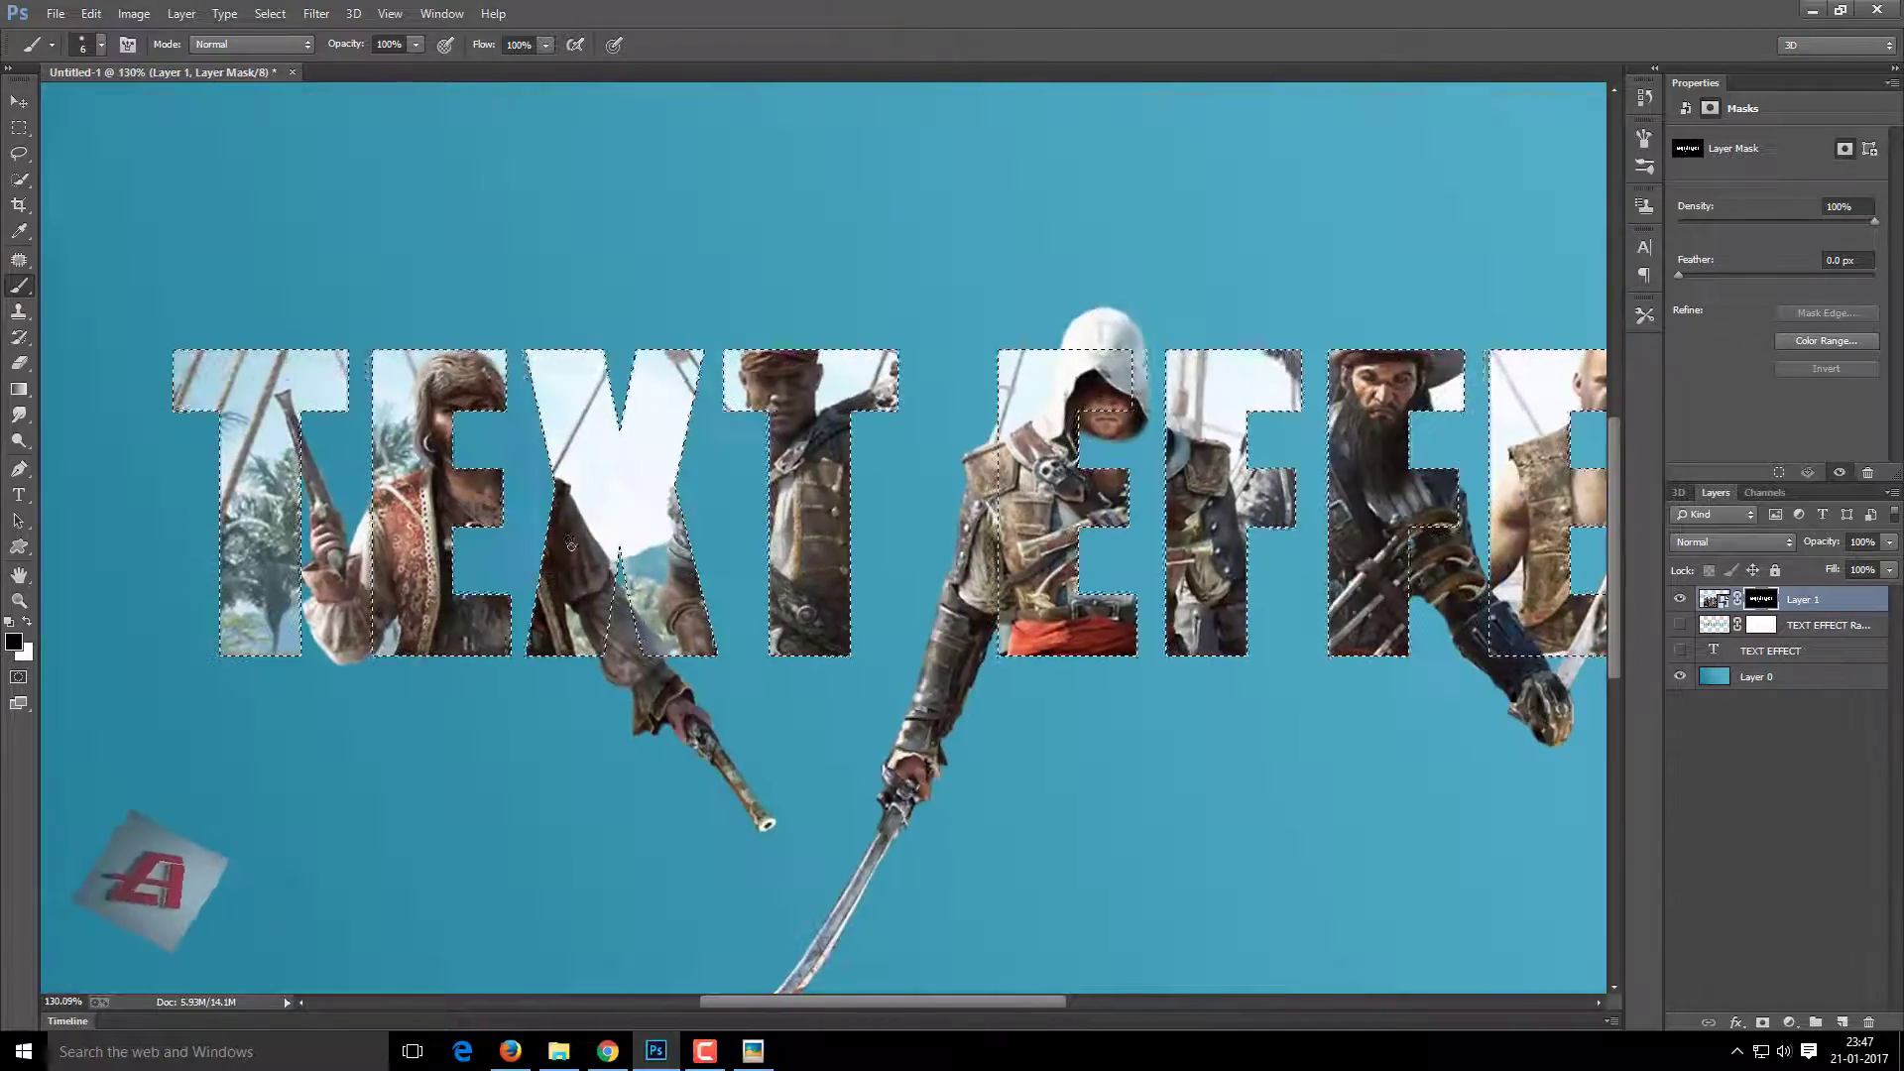
# Reveal the raised hand and figure along the T's top-right edge with white.
pyautogui.press('x')
pyautogui.press(']')
pyautogui.press(']')
pyautogui.press(']')
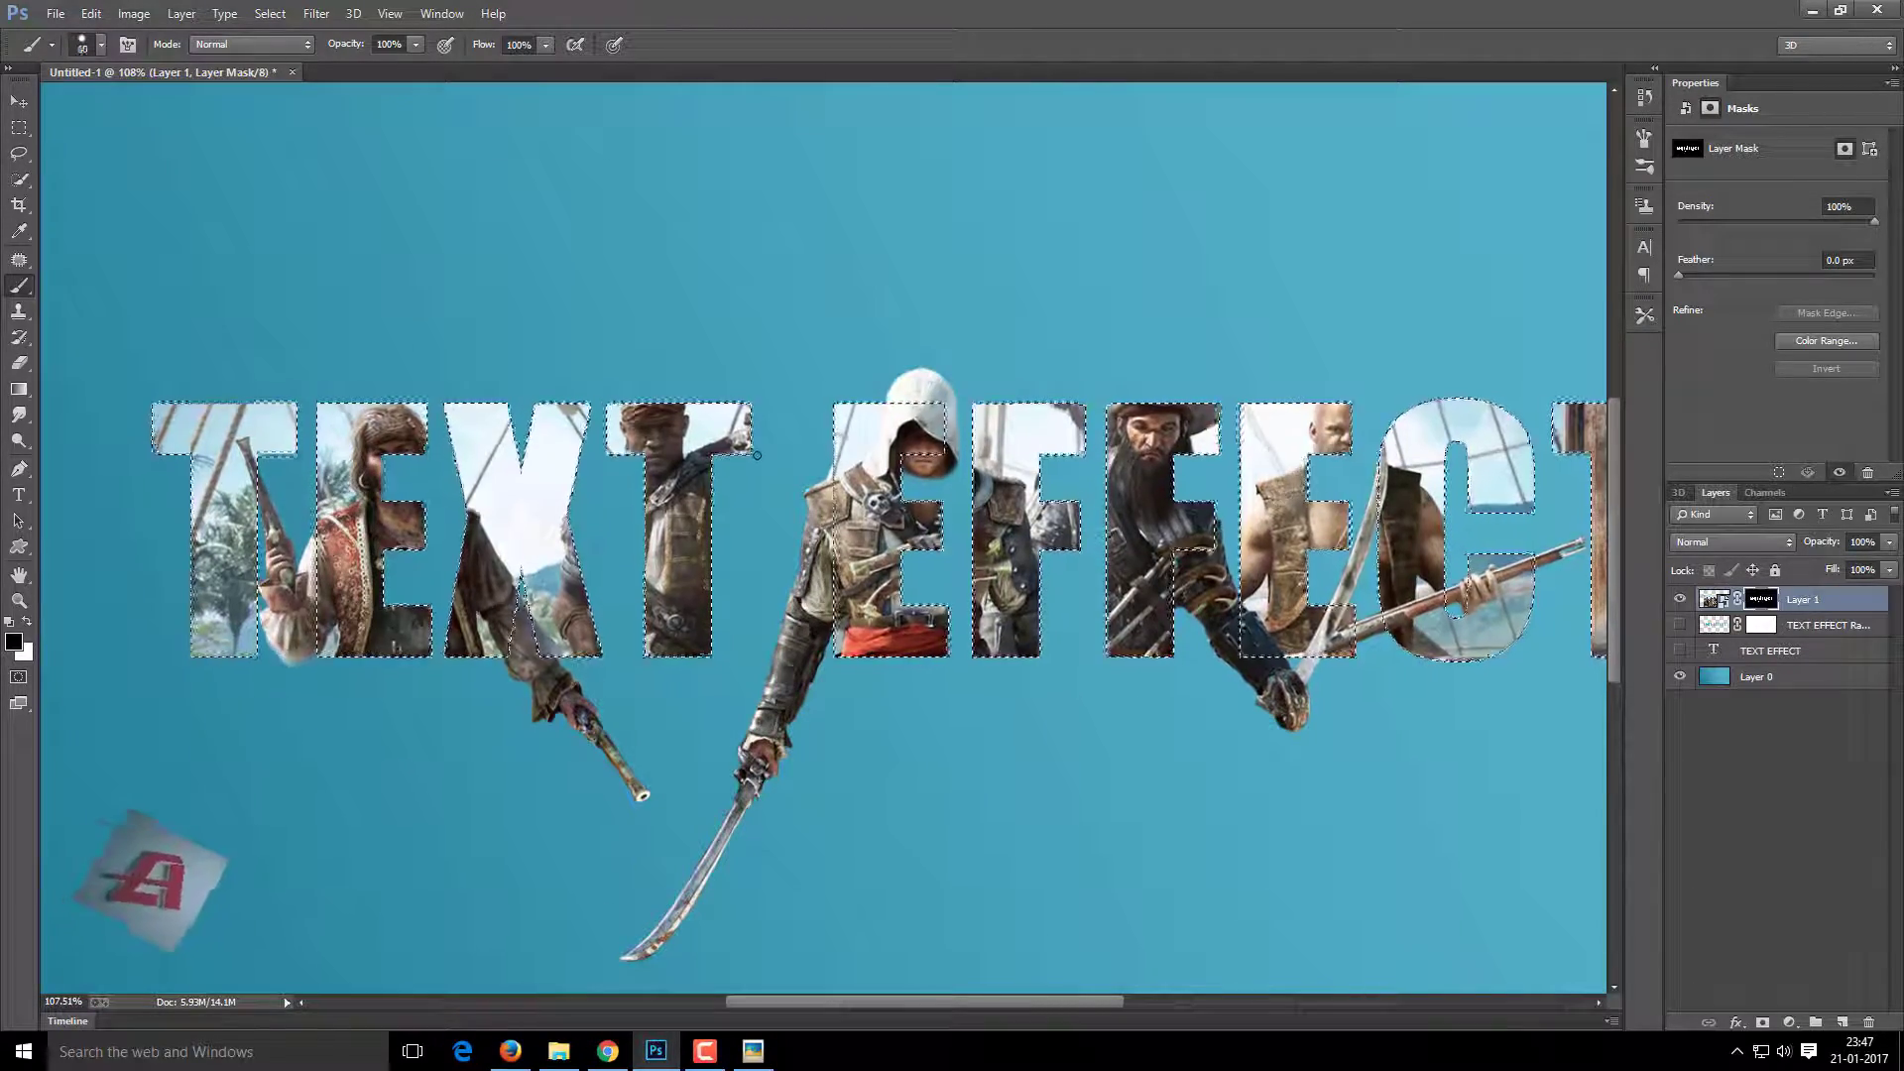
pyautogui.moveTo(744, 426); pyautogui.dragTo(774, 442)
pyautogui.scroll(1, 754, 515)
pyautogui.scroll(1, 753, 516)
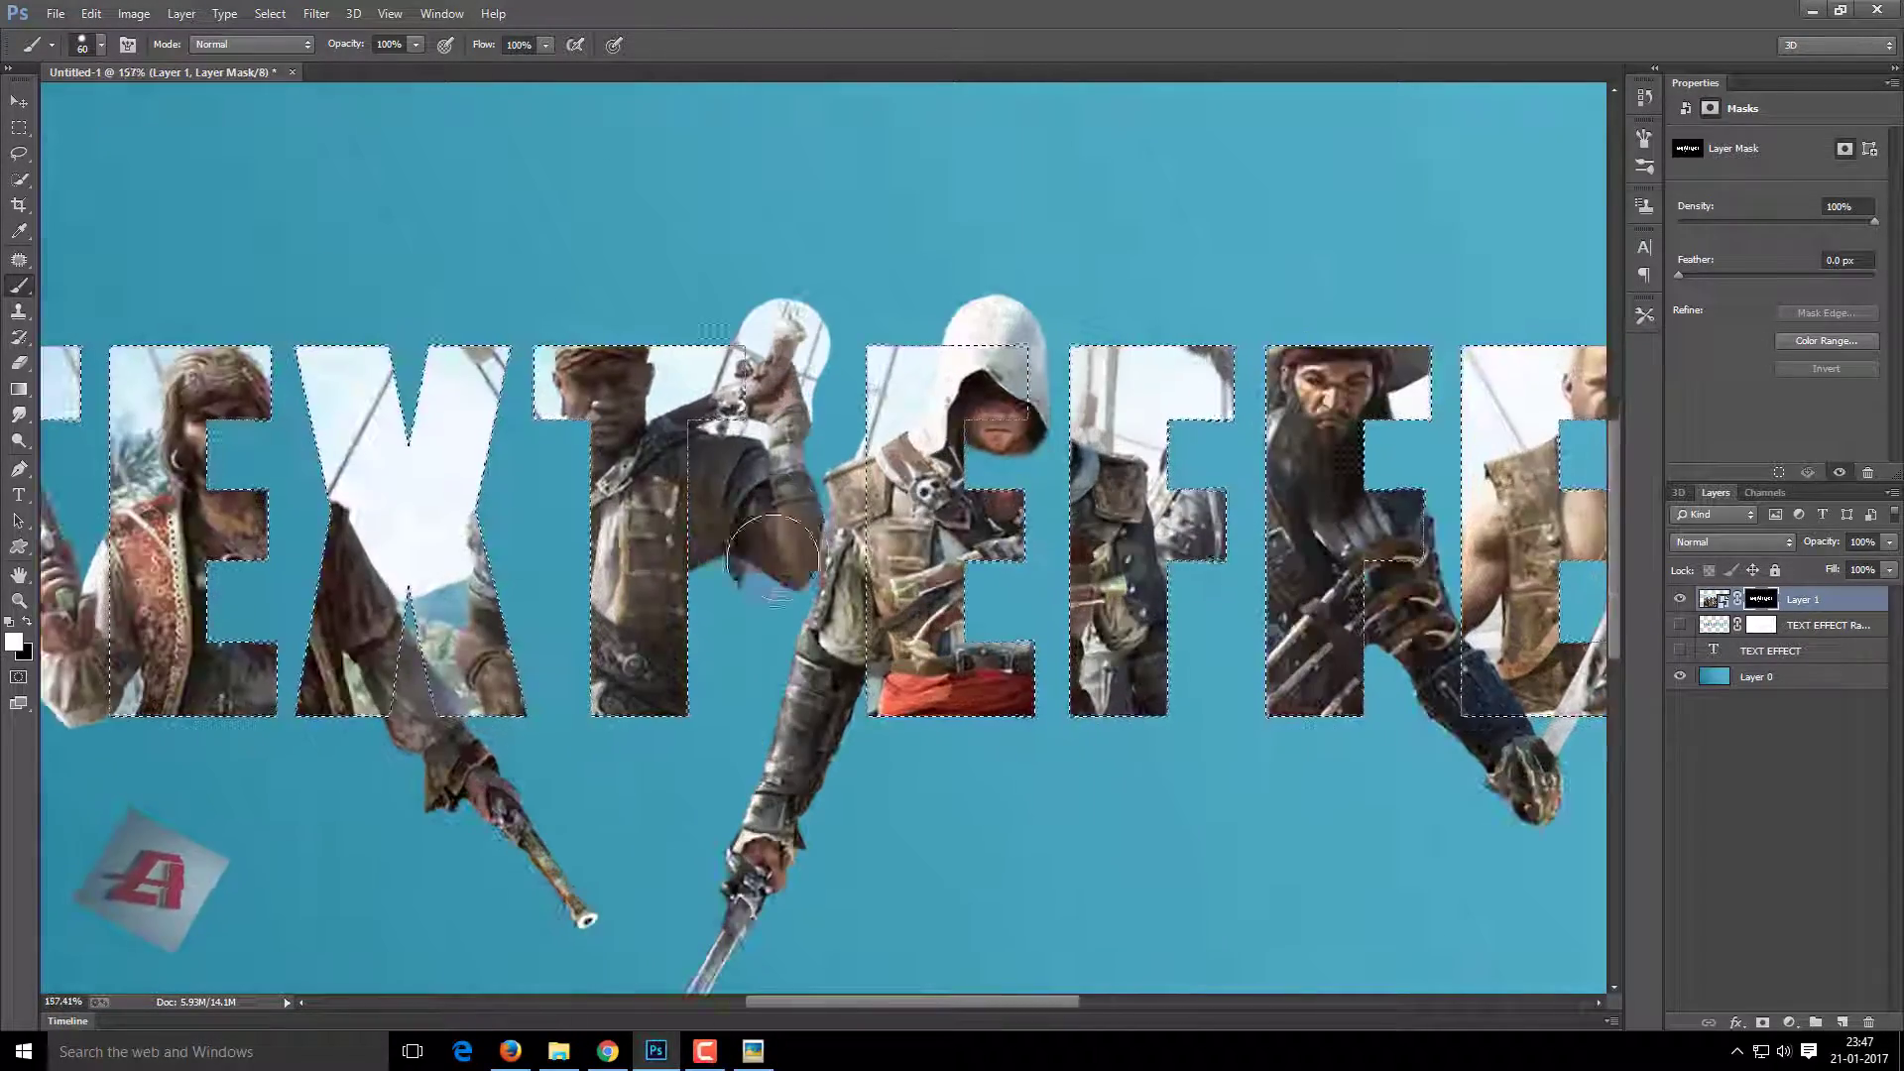
pyautogui.moveTo(734, 516); pyautogui.dragTo(732, 685)
pyautogui.scroll(1, 720, 650)
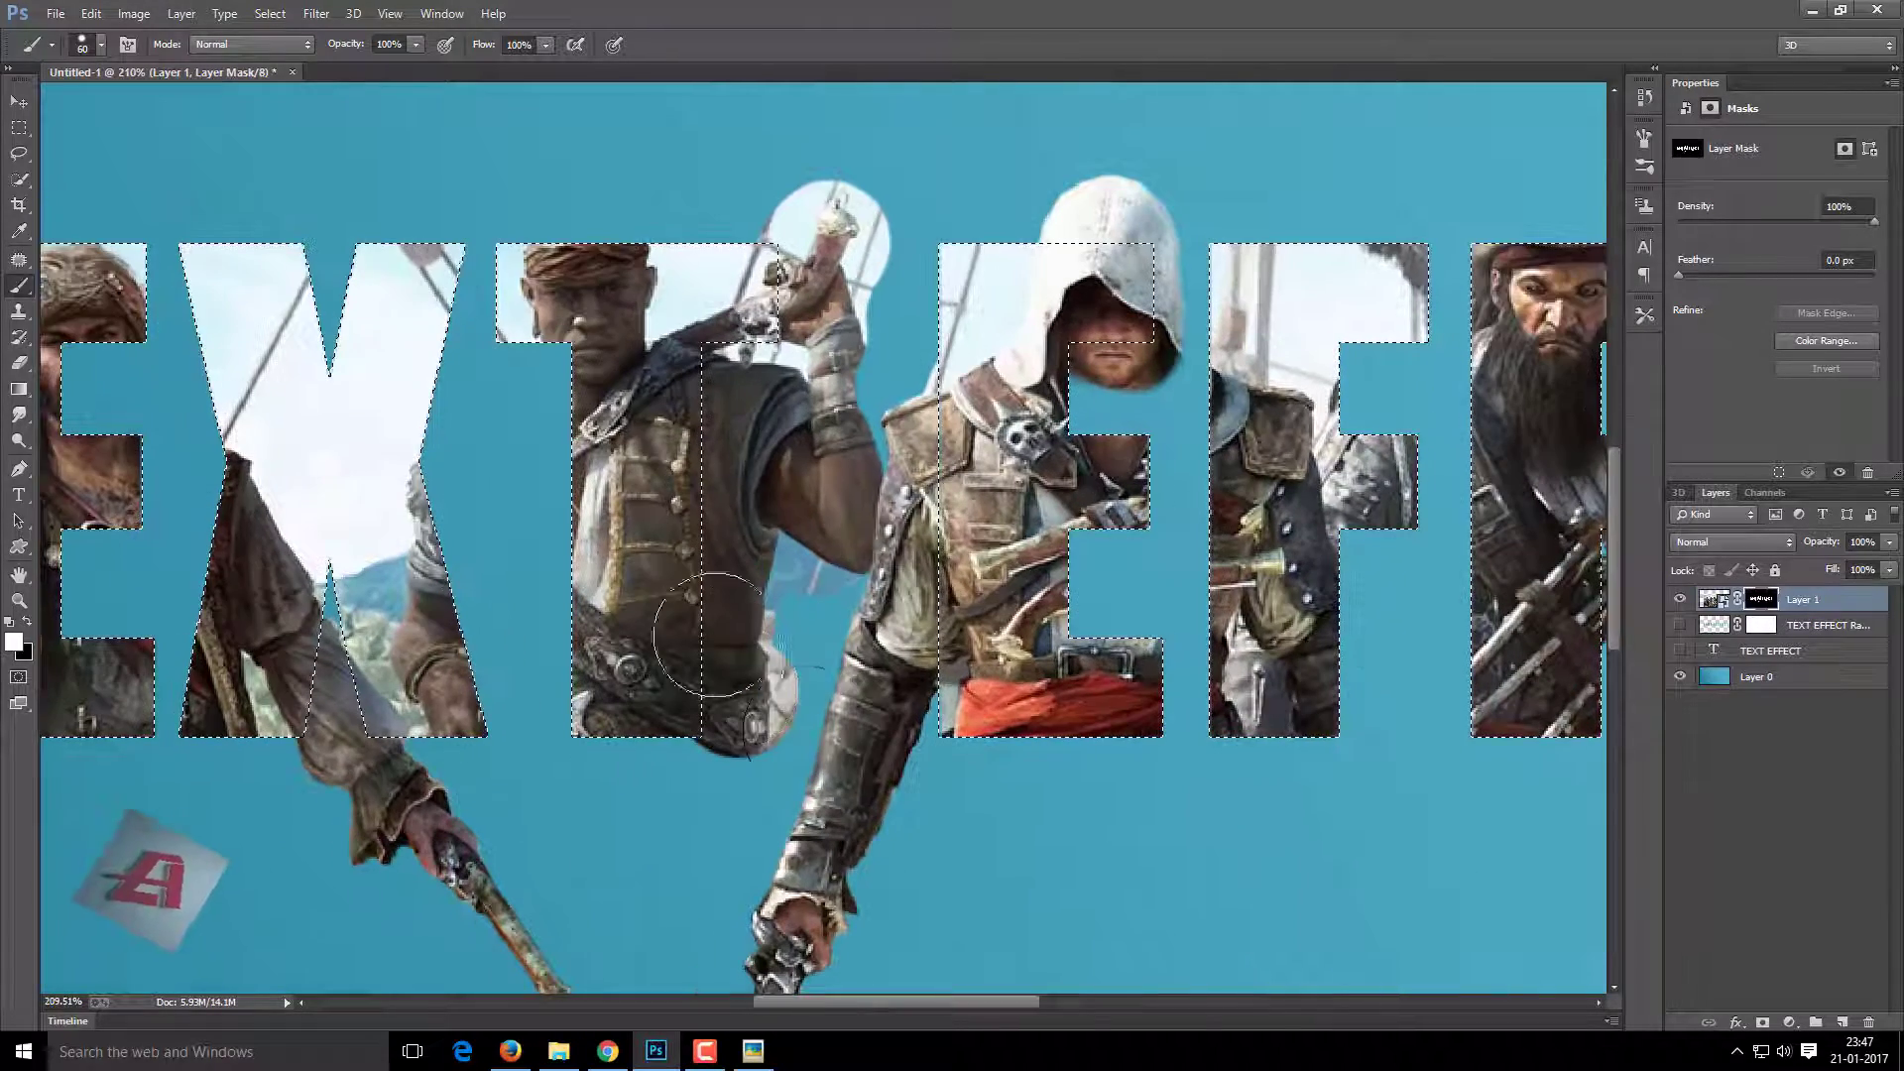
# Hide the light patch and sky halo around the raised arm and hand with a fine black brush.
pyautogui.press('x')
pyautogui.press('[')
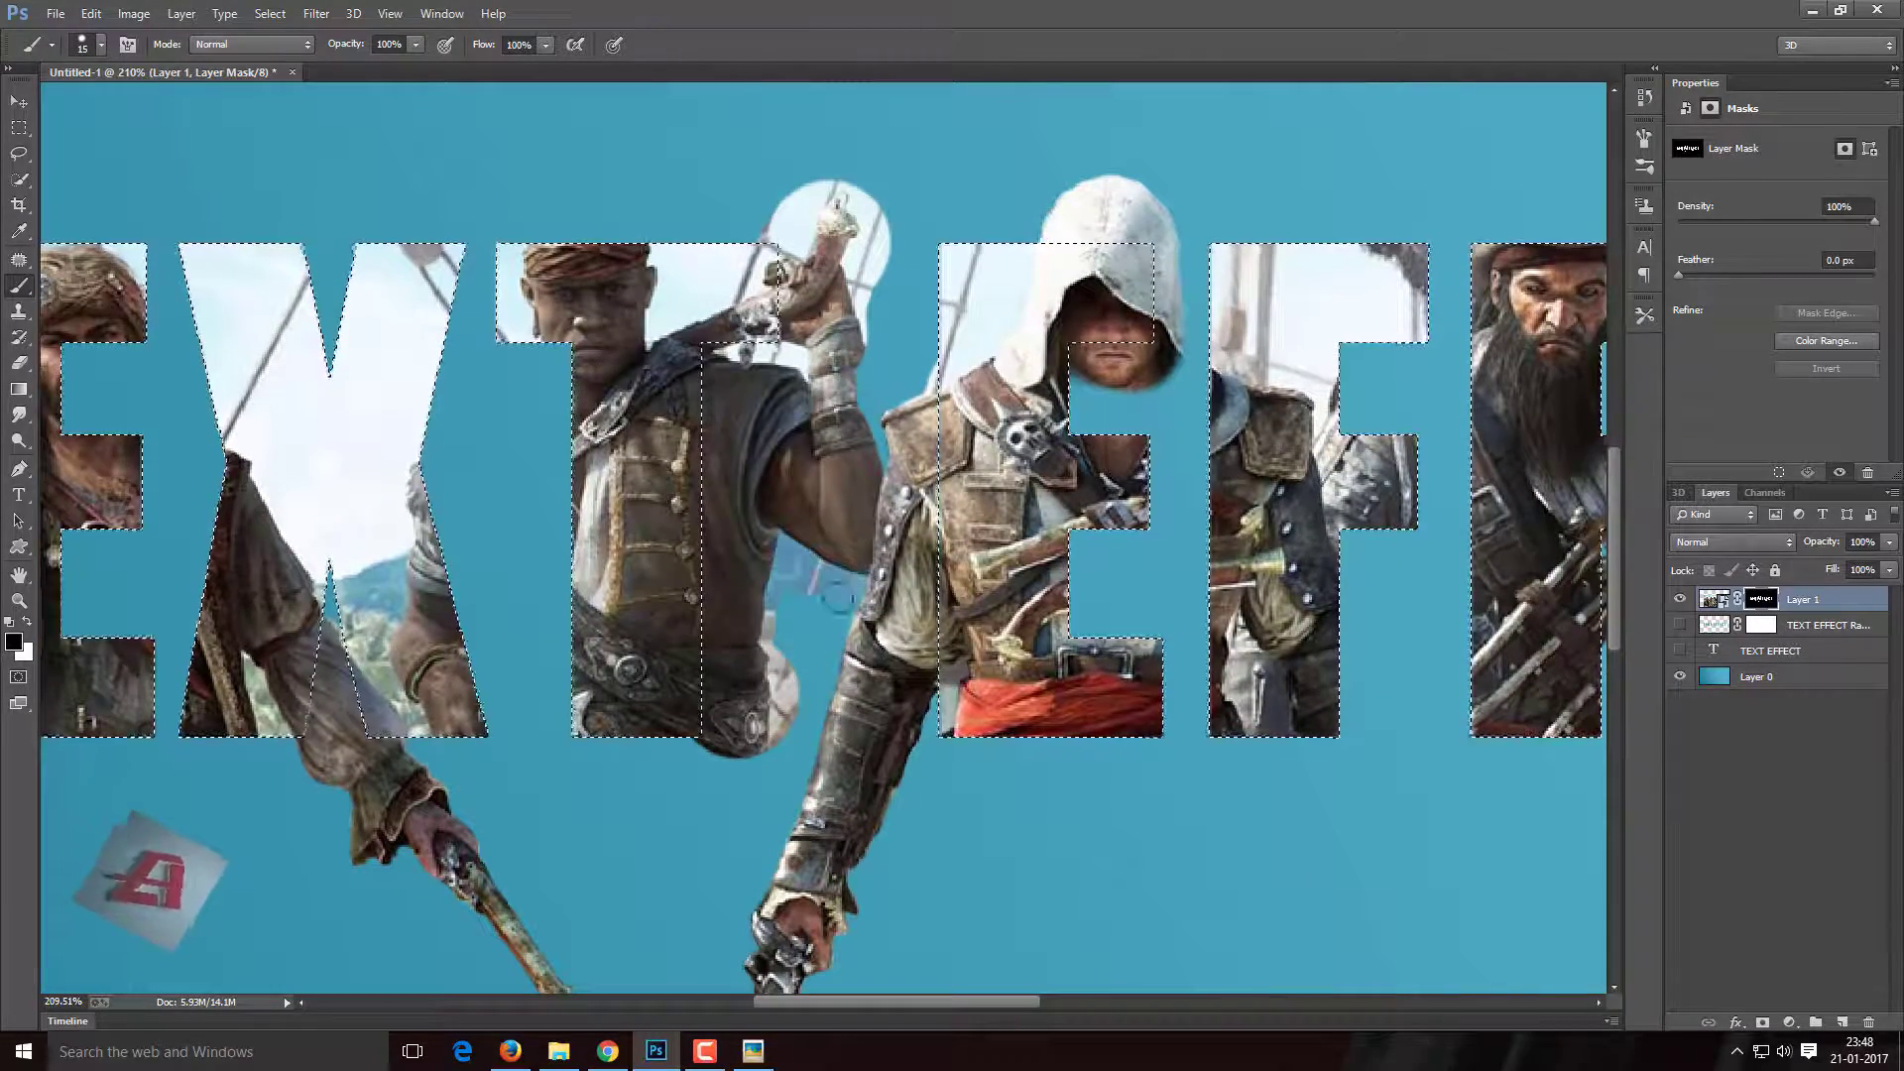
pyautogui.moveTo(782, 645); pyautogui.dragTo(785, 694)
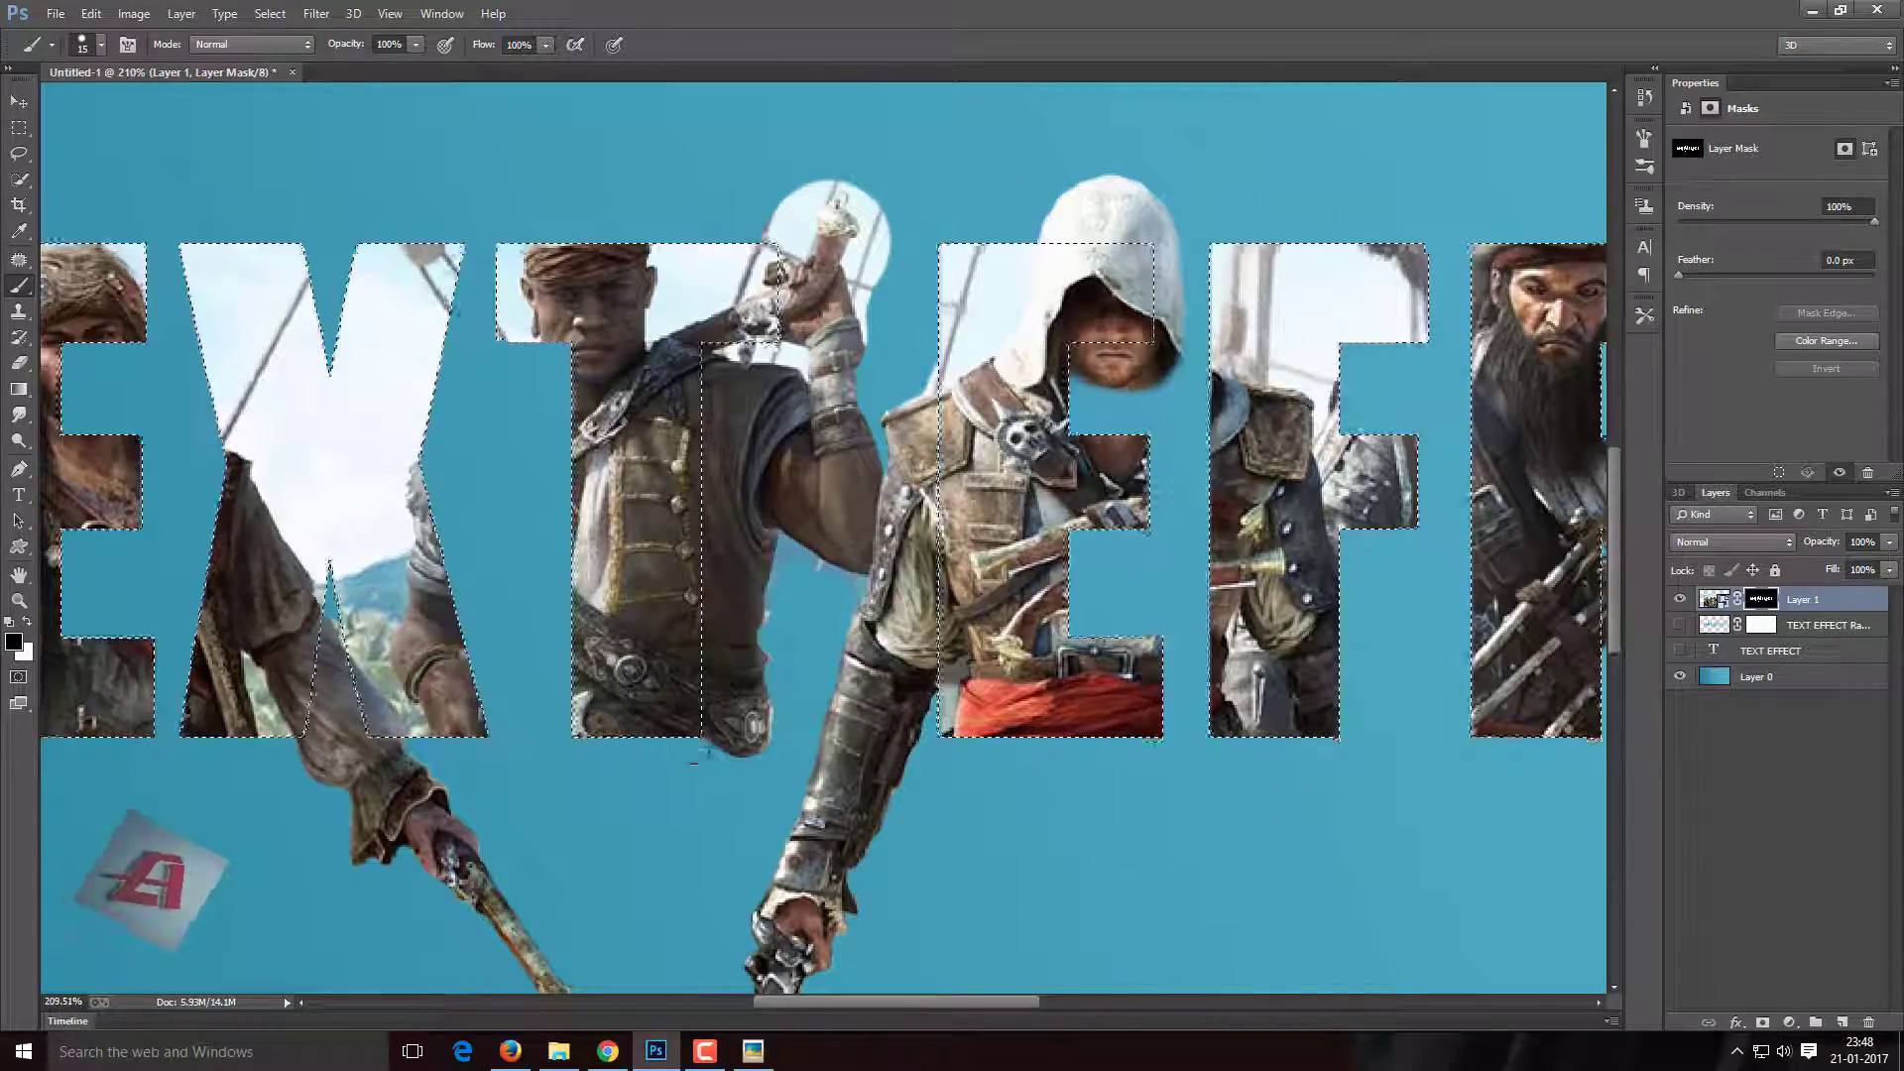
pyautogui.scroll(1, 789, 617)
pyautogui.press('[')
pyautogui.press('[')
pyautogui.press('[')
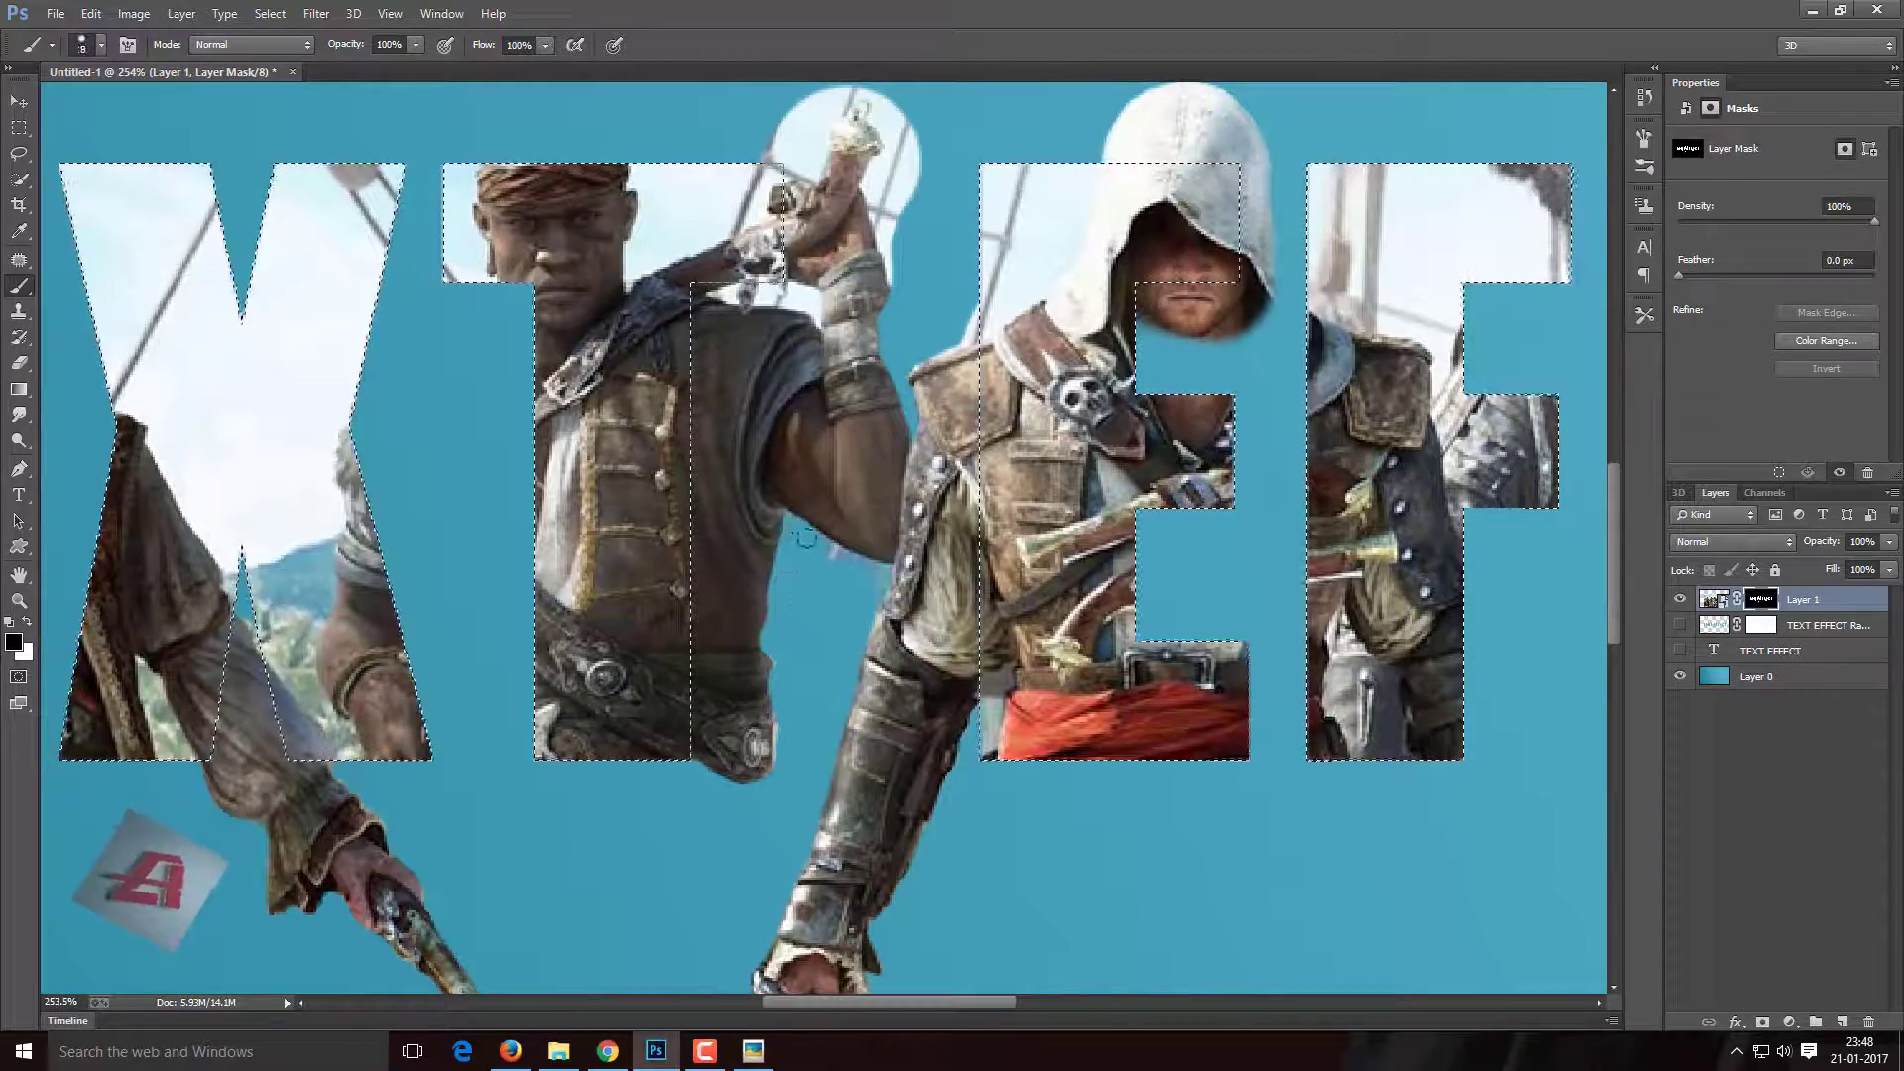
pyautogui.moveTo(869, 316); pyautogui.dragTo(906, 373)
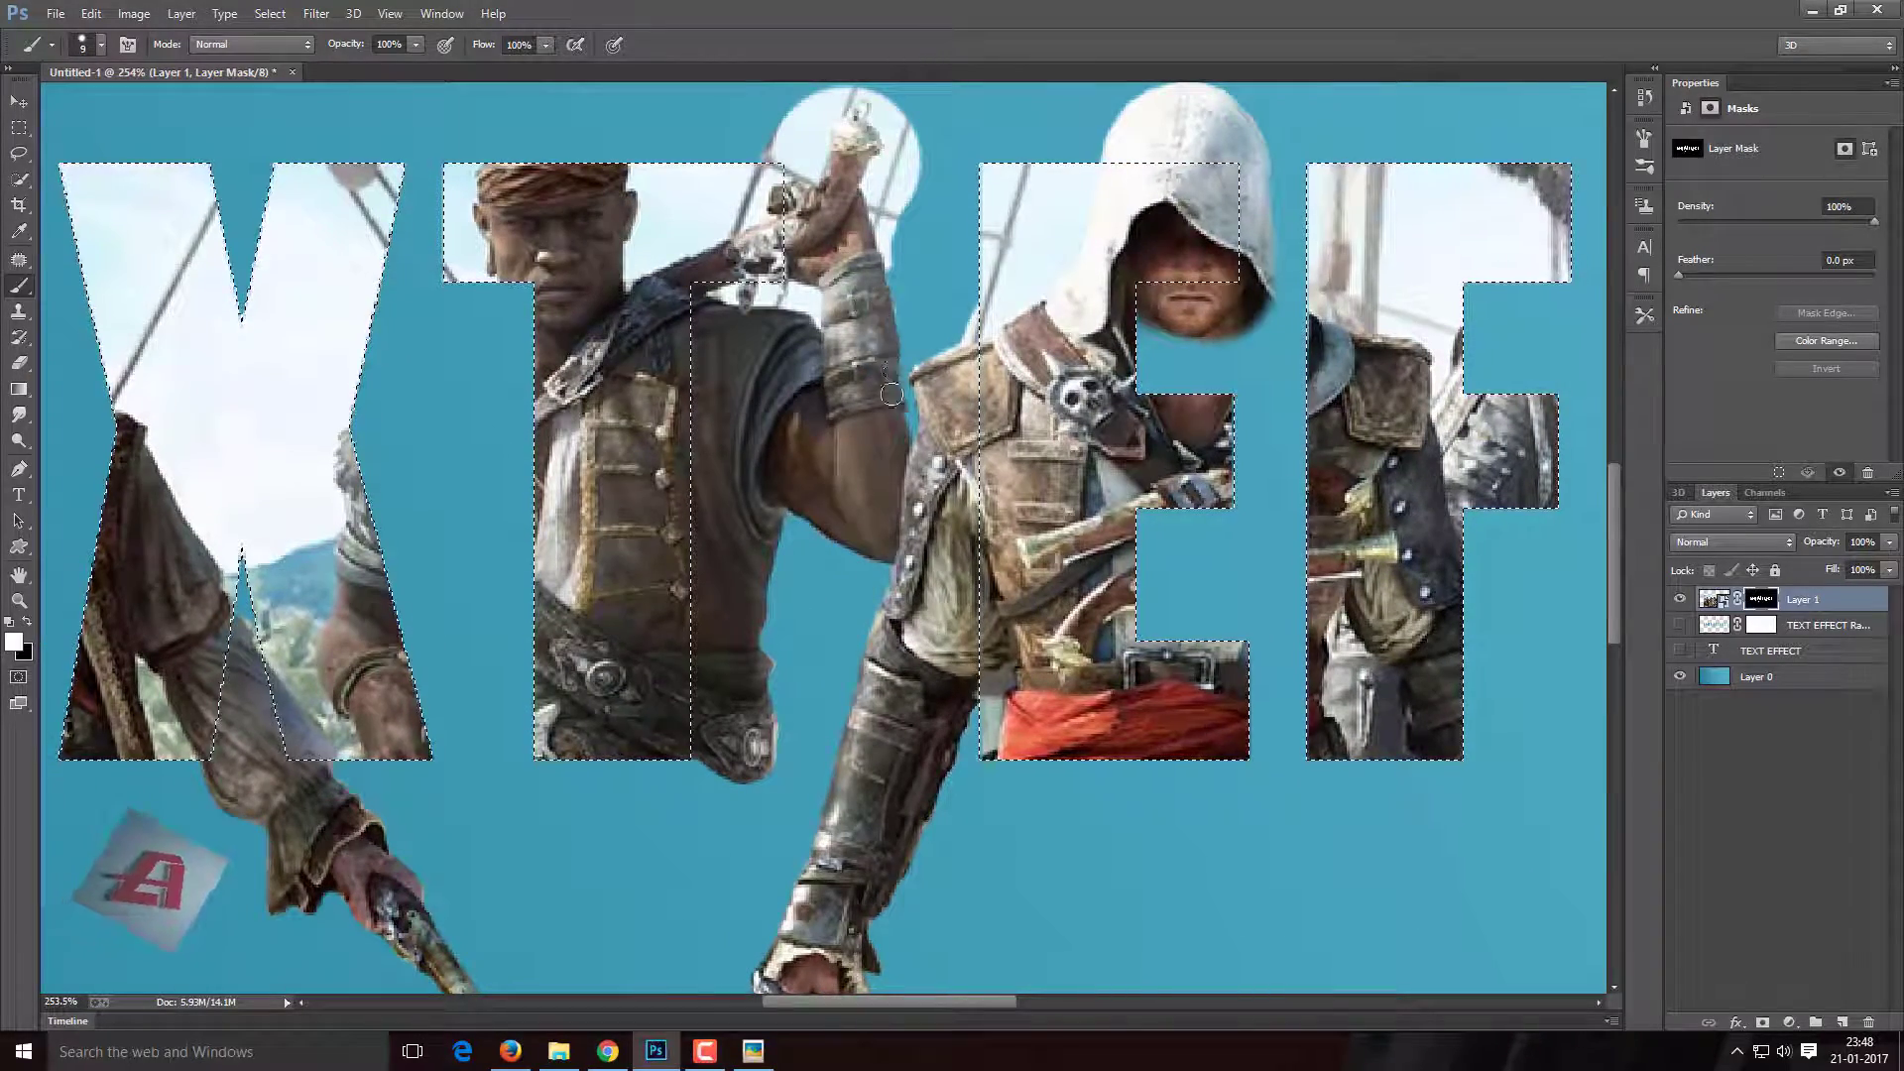
pyautogui.moveTo(920, 254); pyautogui.dragTo(879, 202)
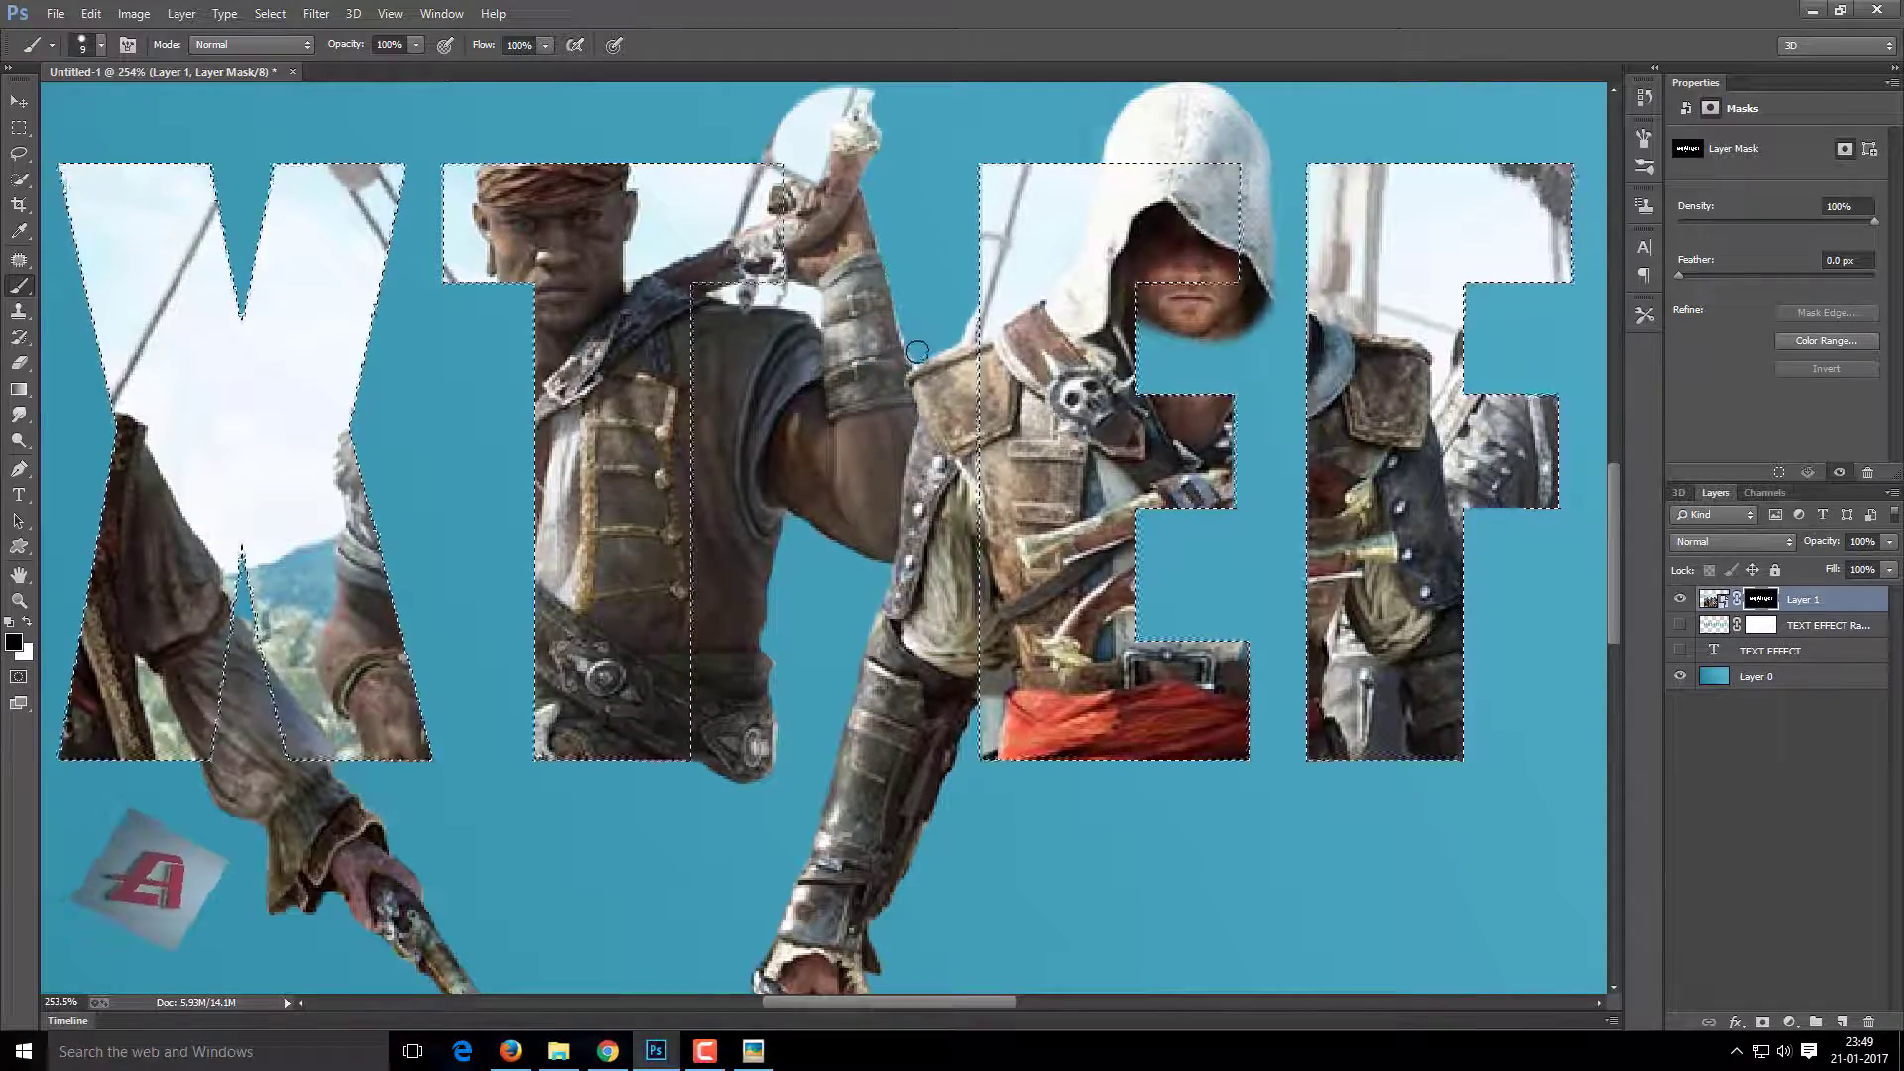
pyautogui.scroll(3, 904, 261)
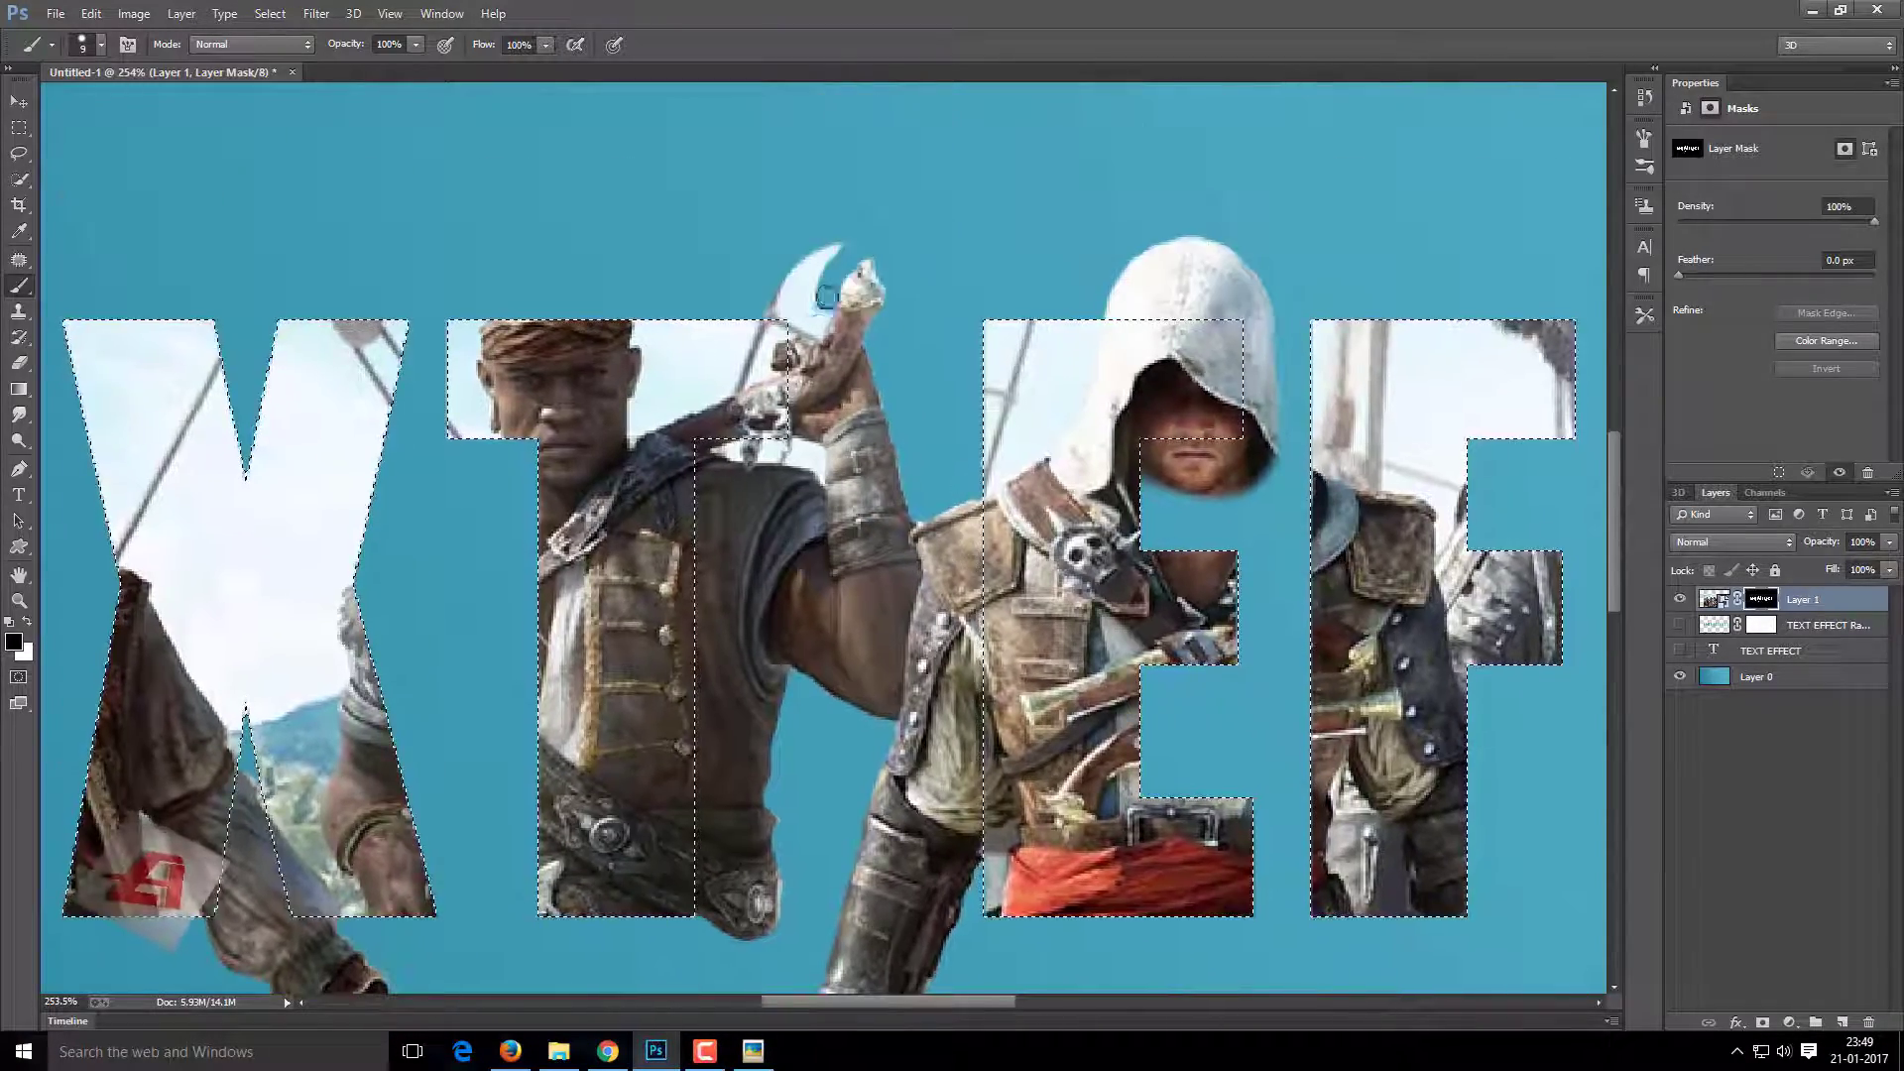
pyautogui.scroll(-5, 830, 162)
# Reveal the pirate's feathered hat above the letters.
pyautogui.scroll(2, 845, 184)
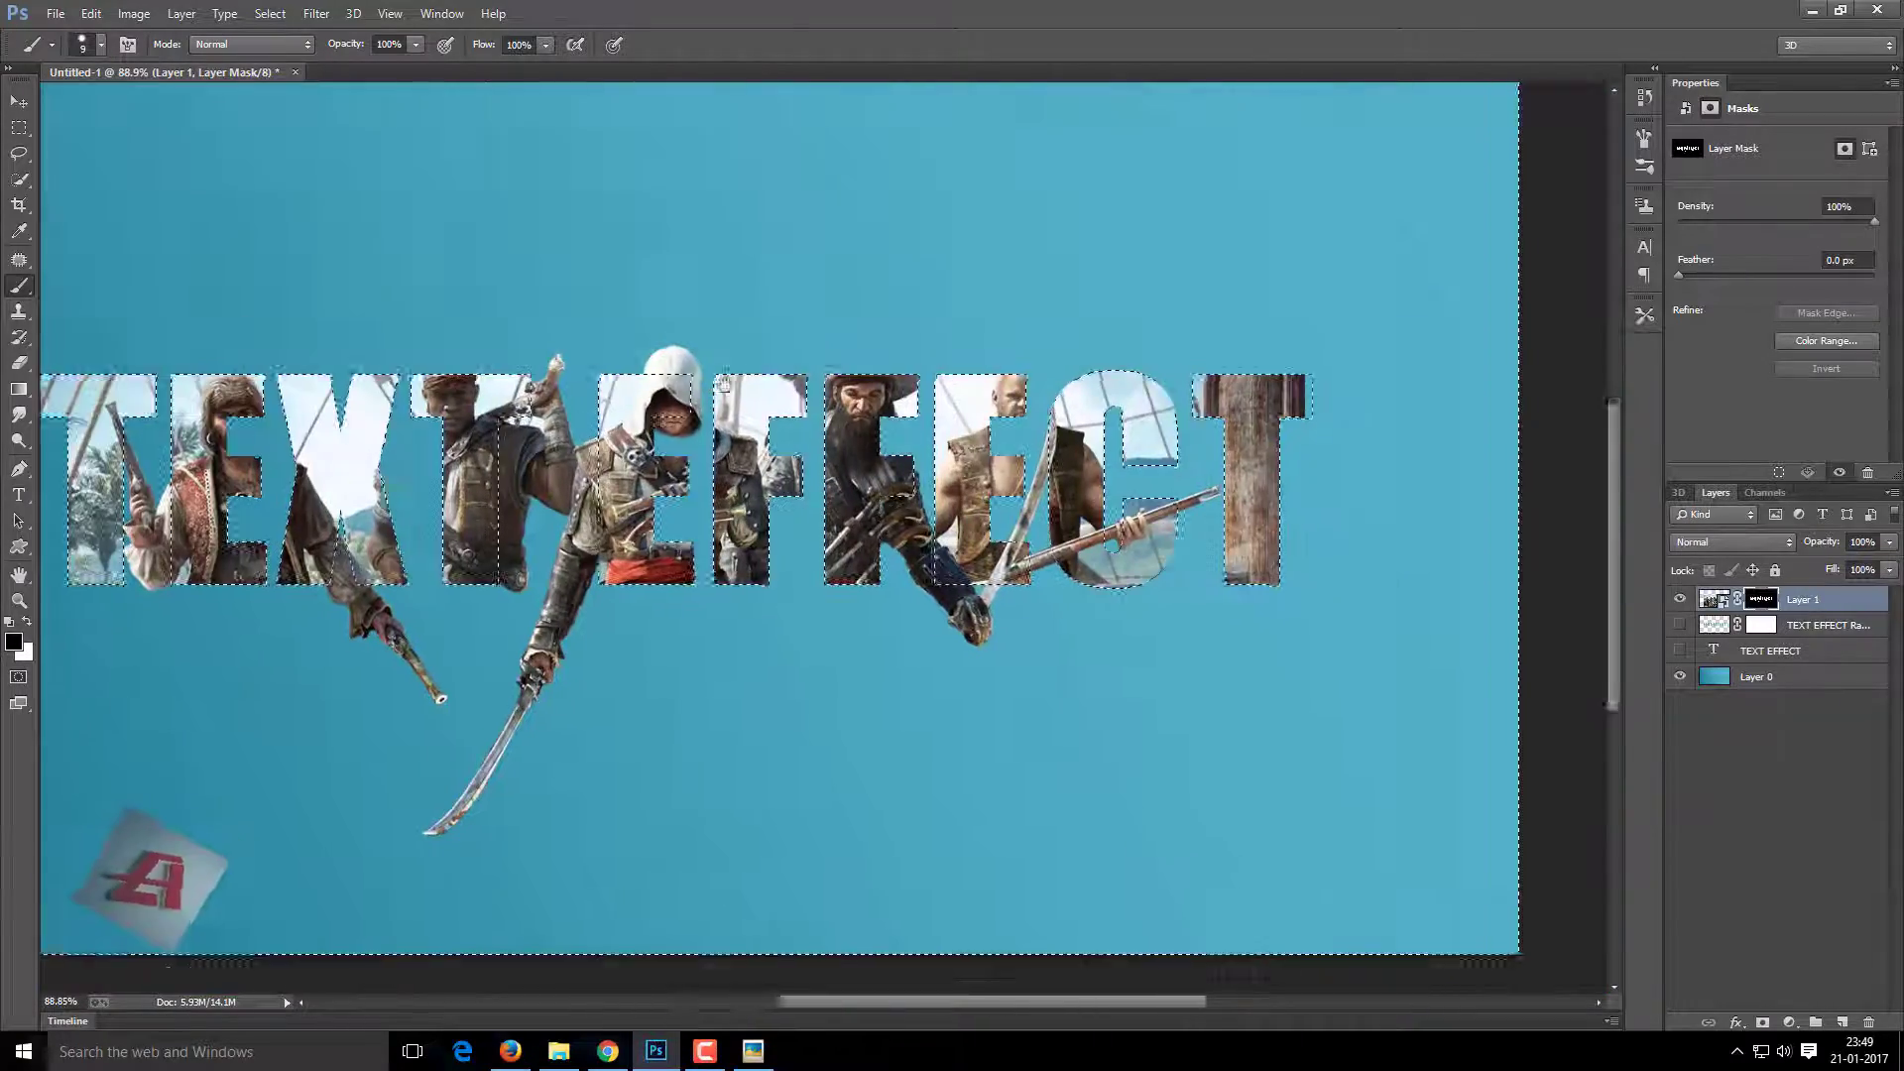
pyautogui.scroll(2, 804, 344)
pyautogui.scroll(2, 837, 319)
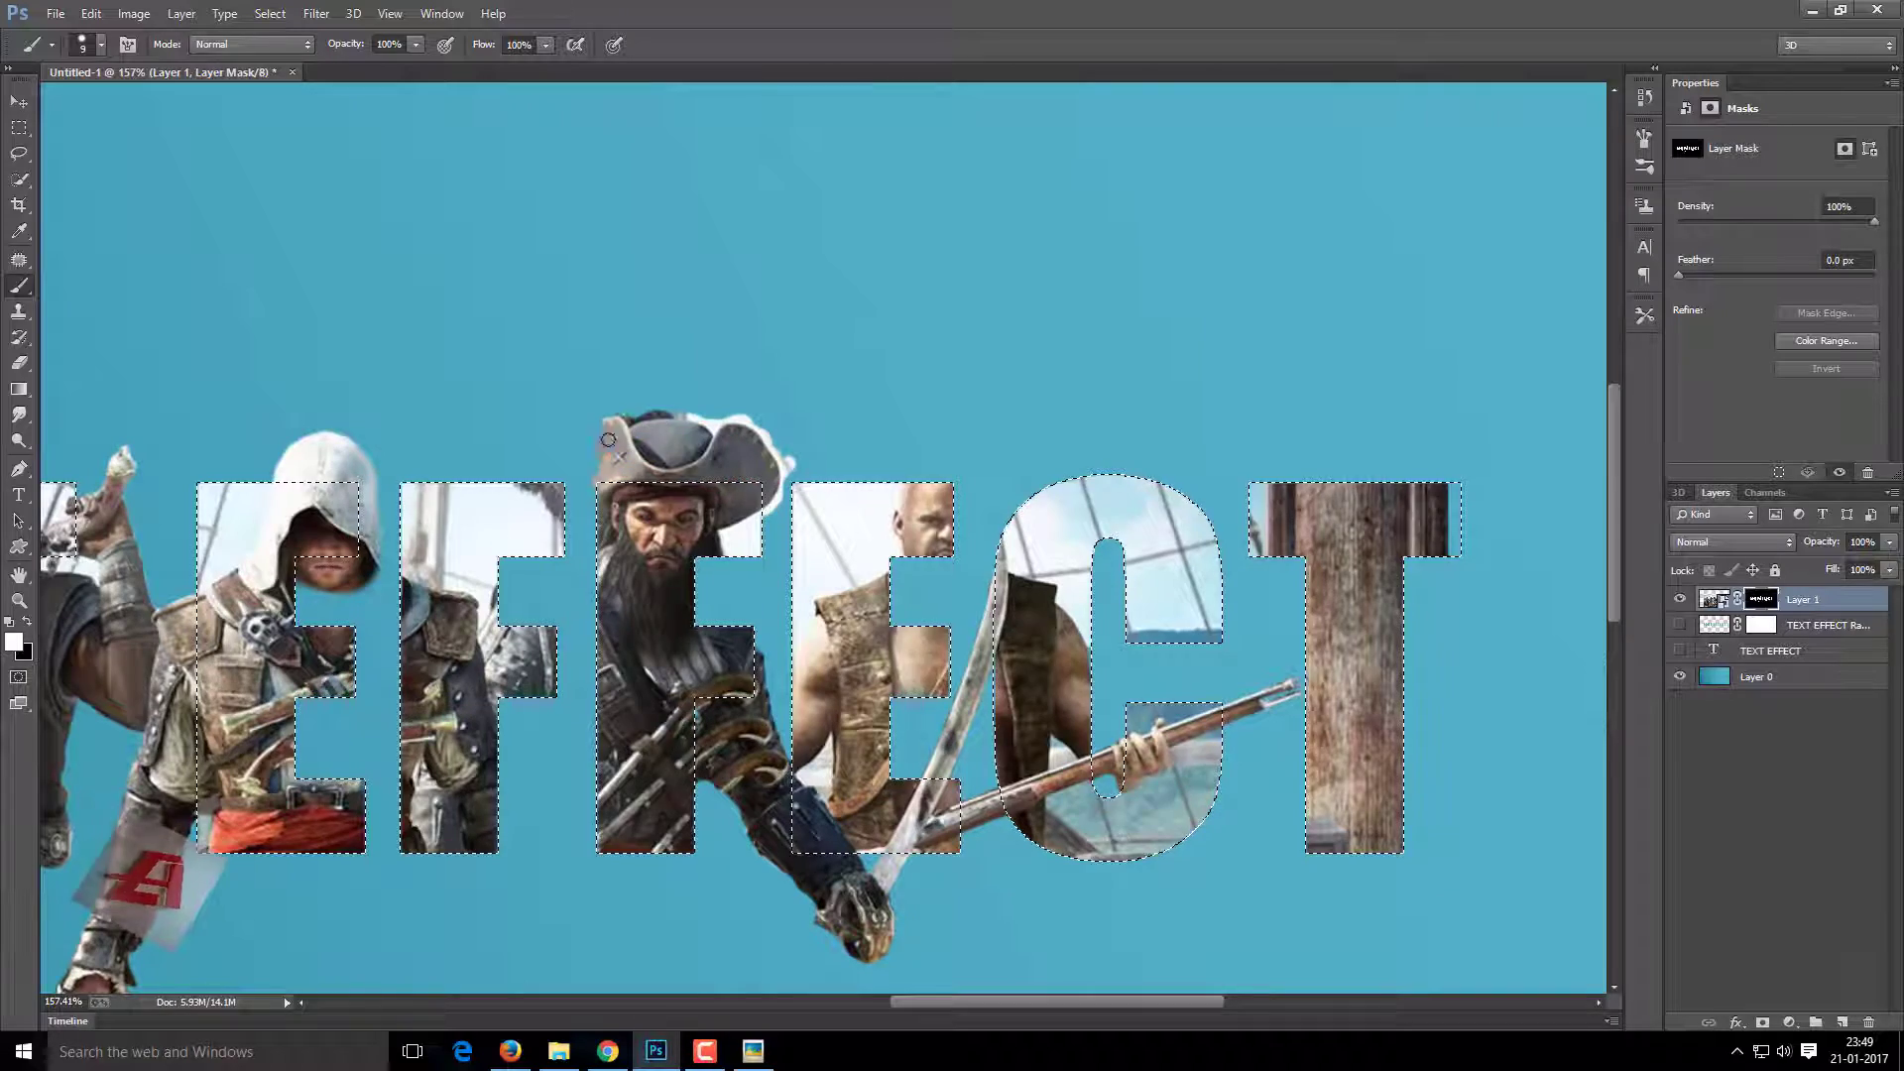
pyautogui.moveTo(593, 417); pyautogui.dragTo(598, 545)
pyautogui.moveTo(527, 436); pyautogui.dragTo(585, 408)
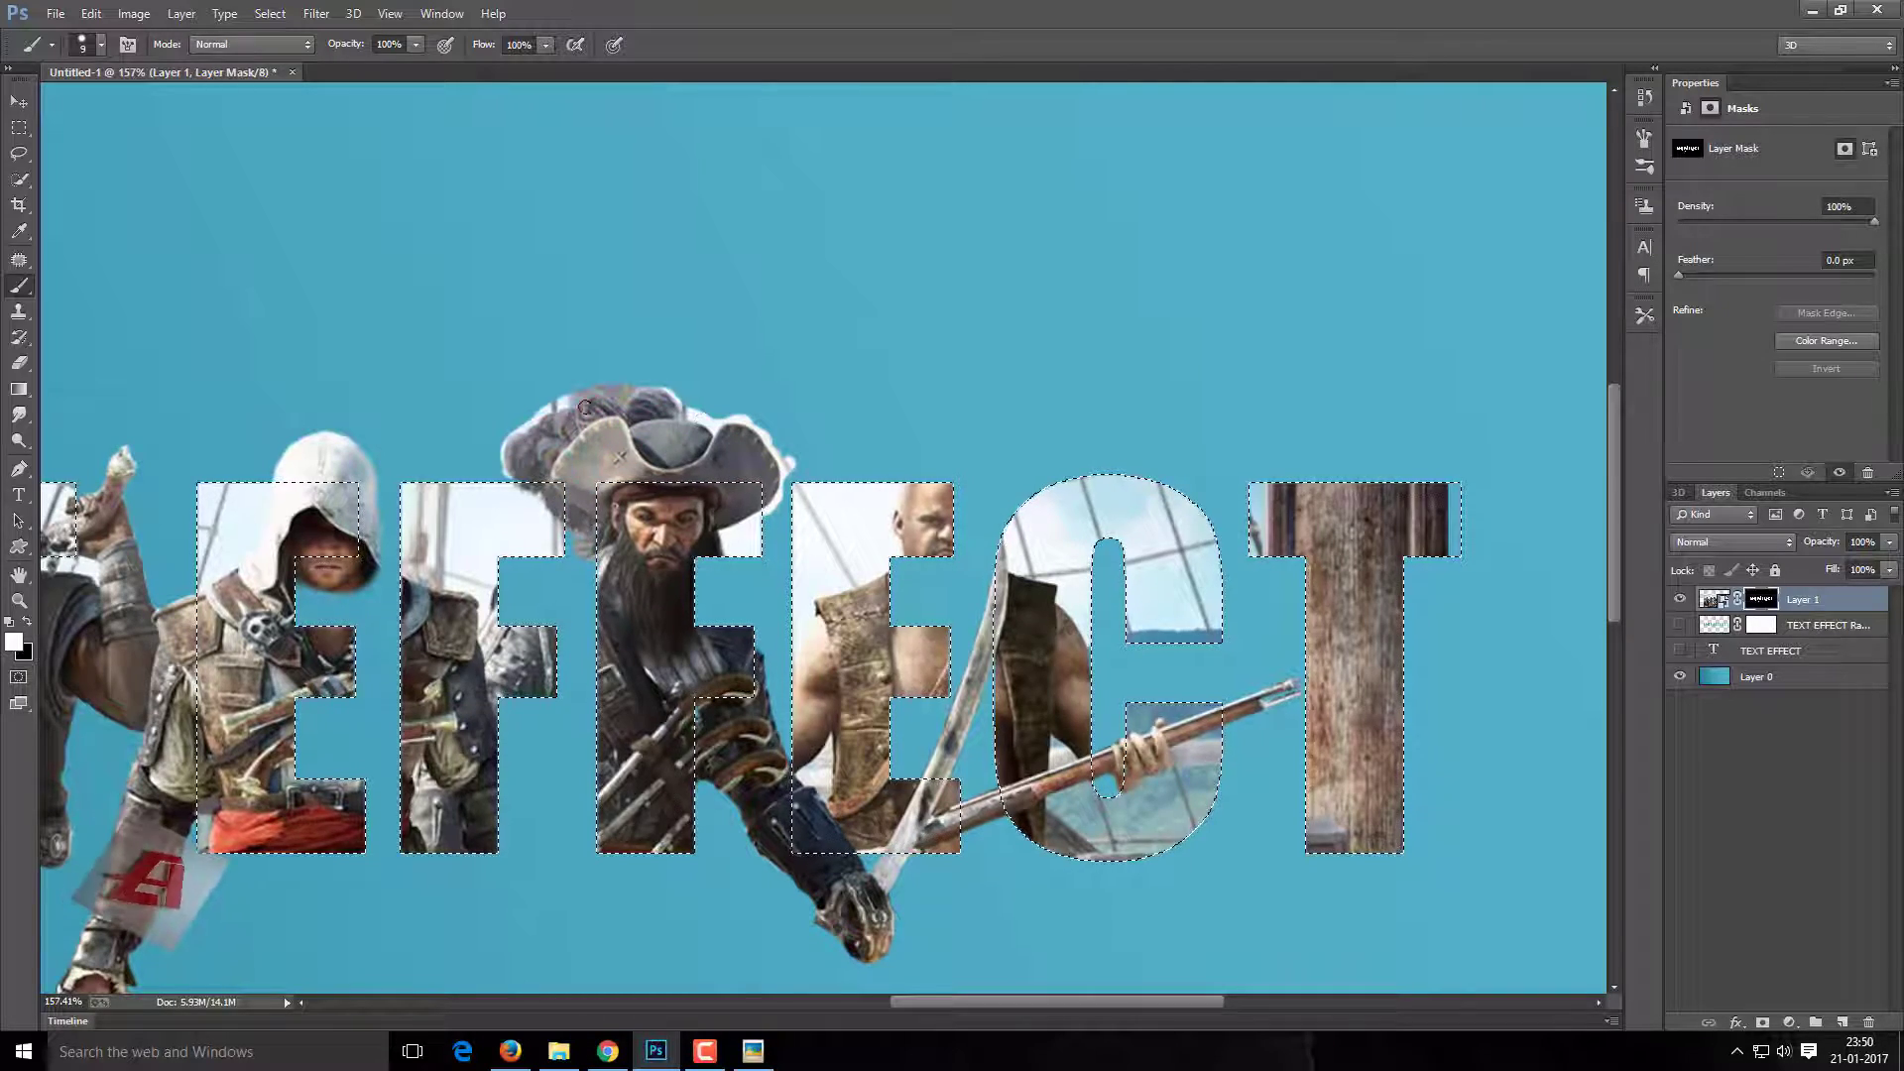
pyautogui.scroll(4, 662, 521)
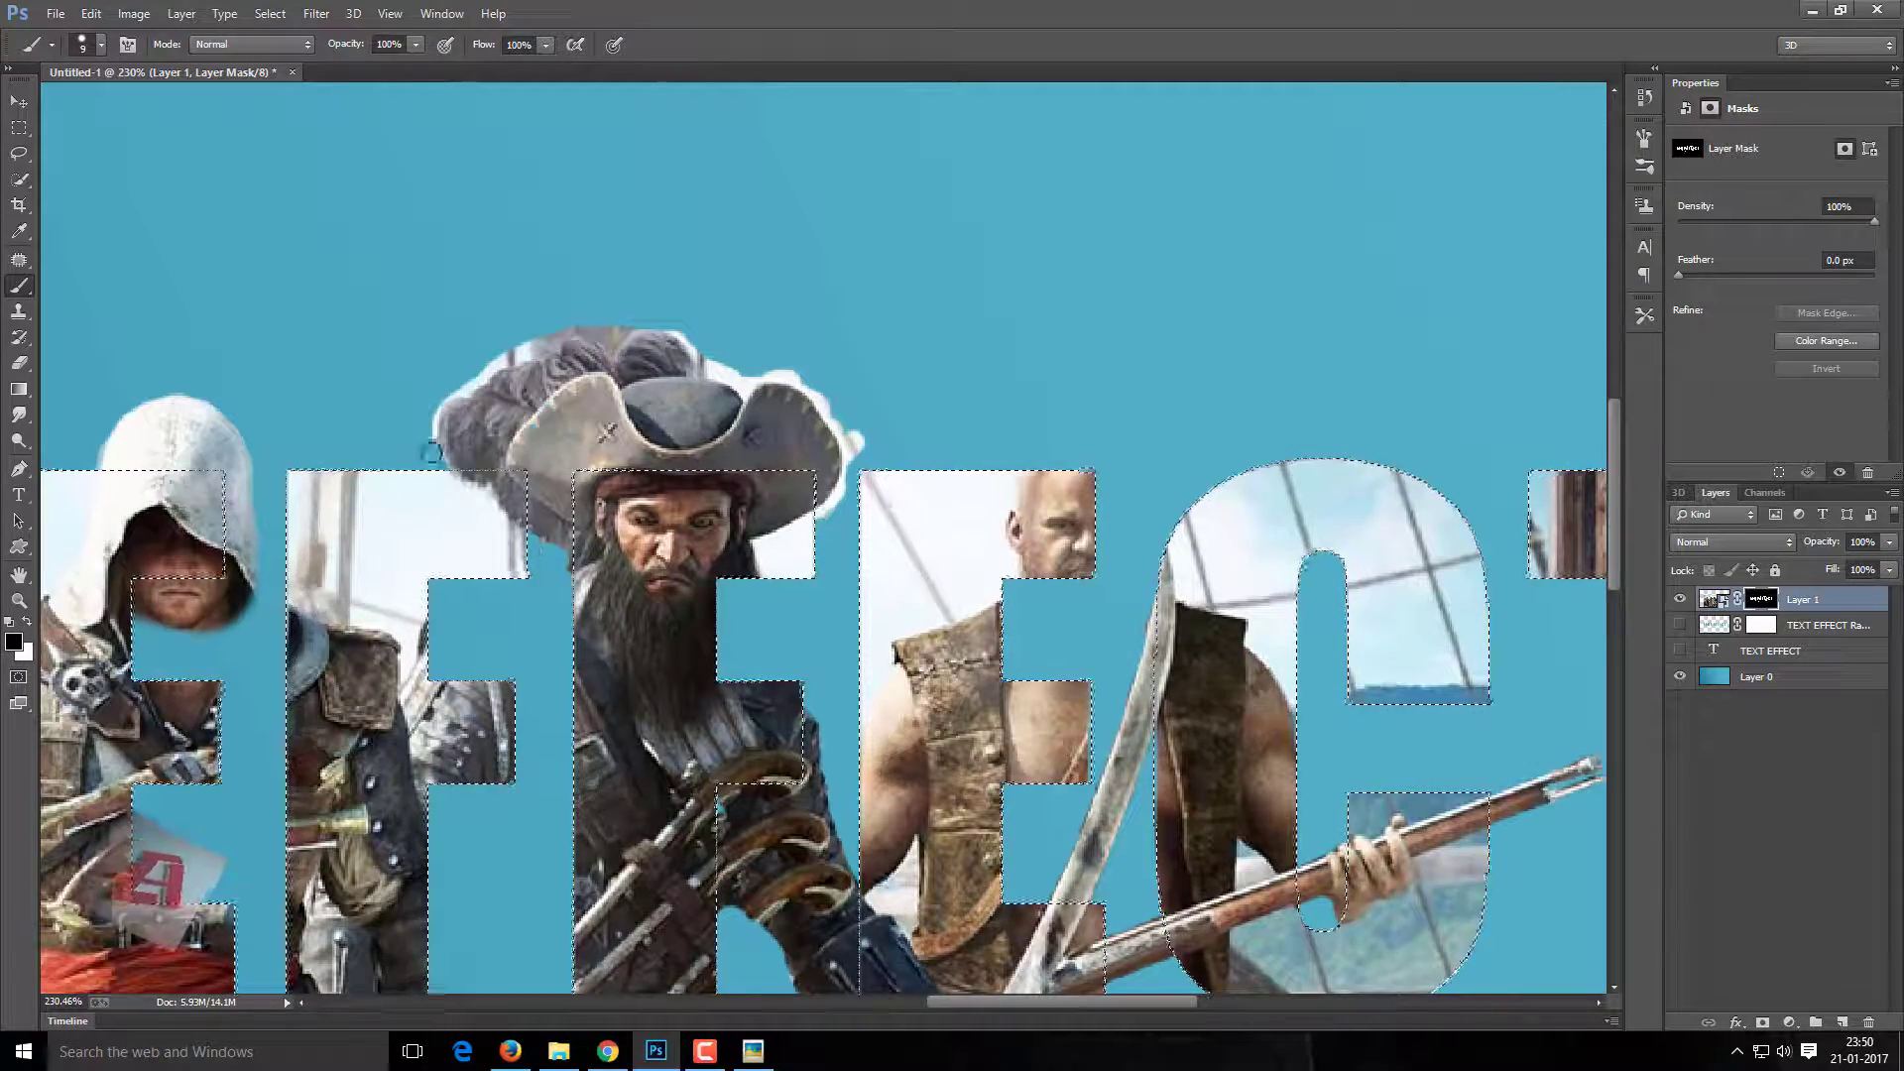
# Paint black over the white halos along the feather and hat brim.
pyautogui.press('x')
pyautogui.moveTo(436, 400); pyautogui.dragTo(555, 337)
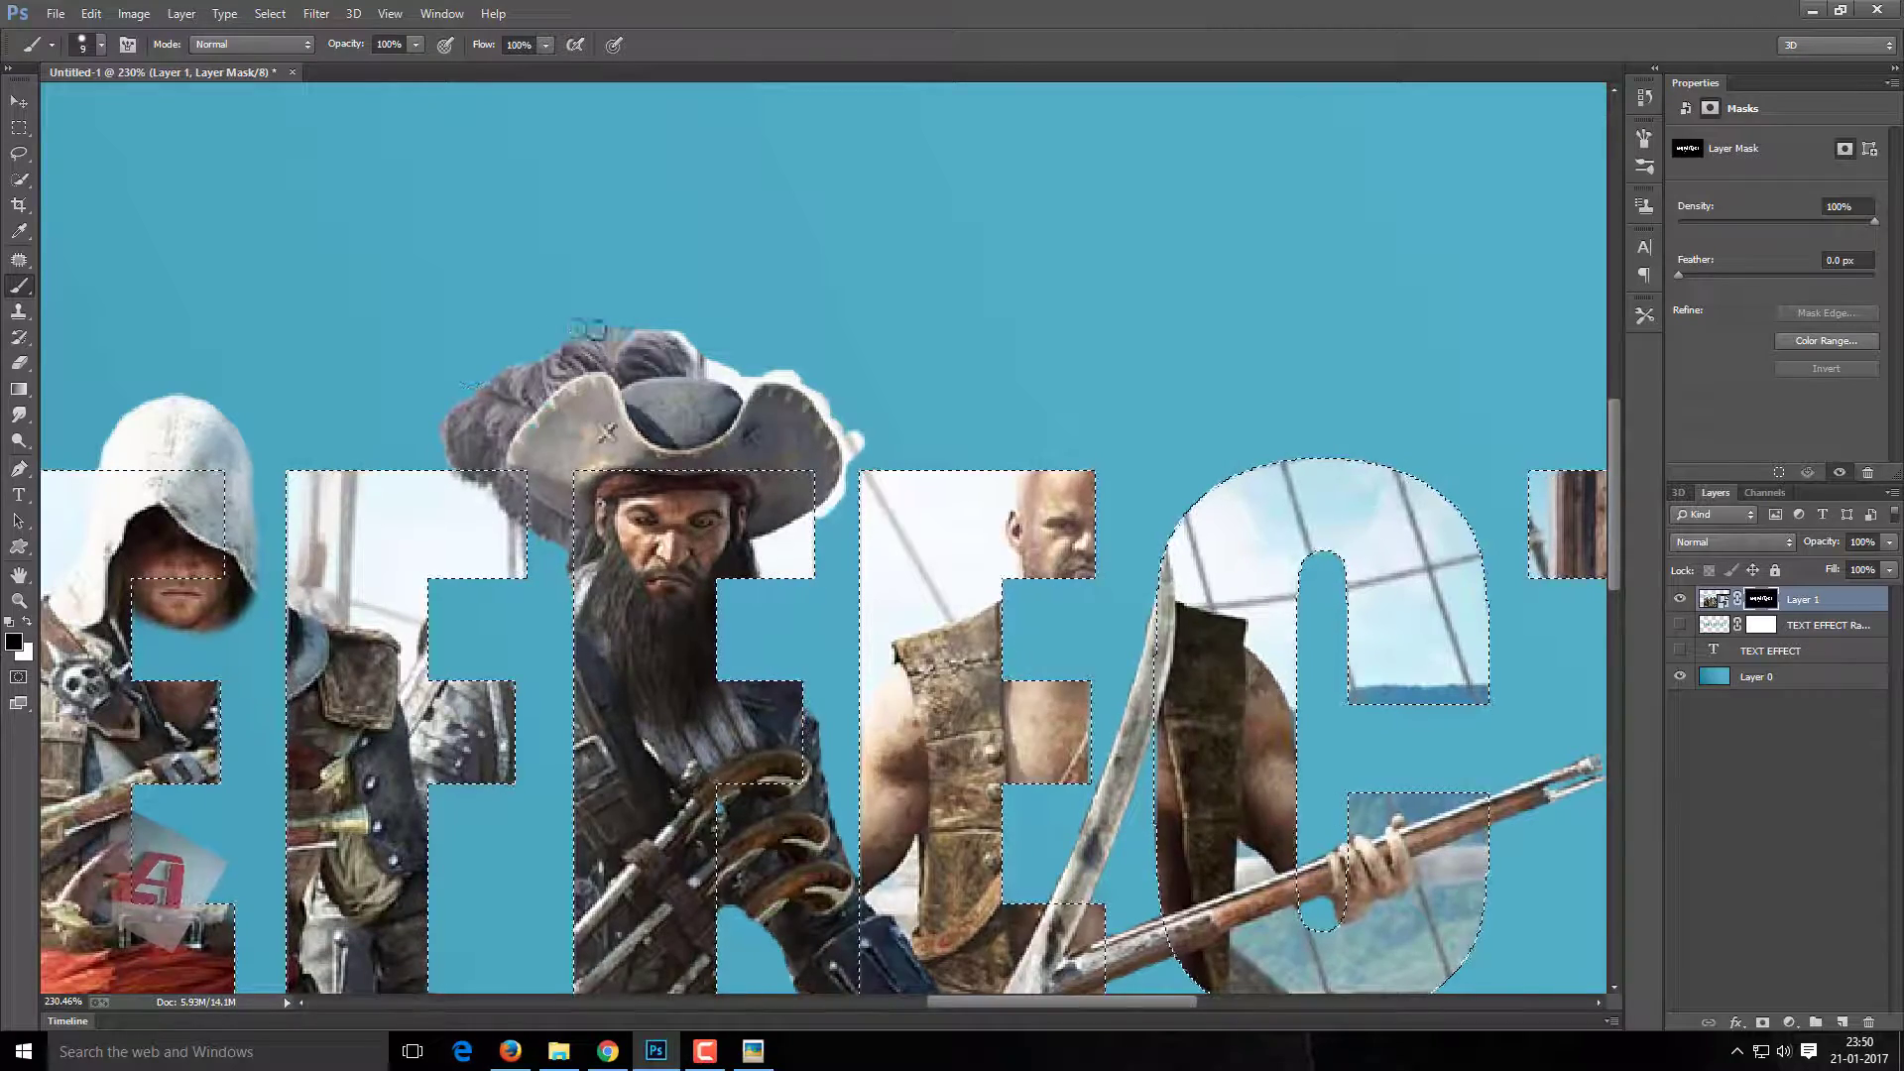
pyautogui.moveTo(700, 369)
pyautogui.mouseDown()
pyautogui.moveTo(835, 412)
pyautogui.moveTo(845, 493)
pyautogui.moveTo(854, 460)
pyautogui.mouseUp()
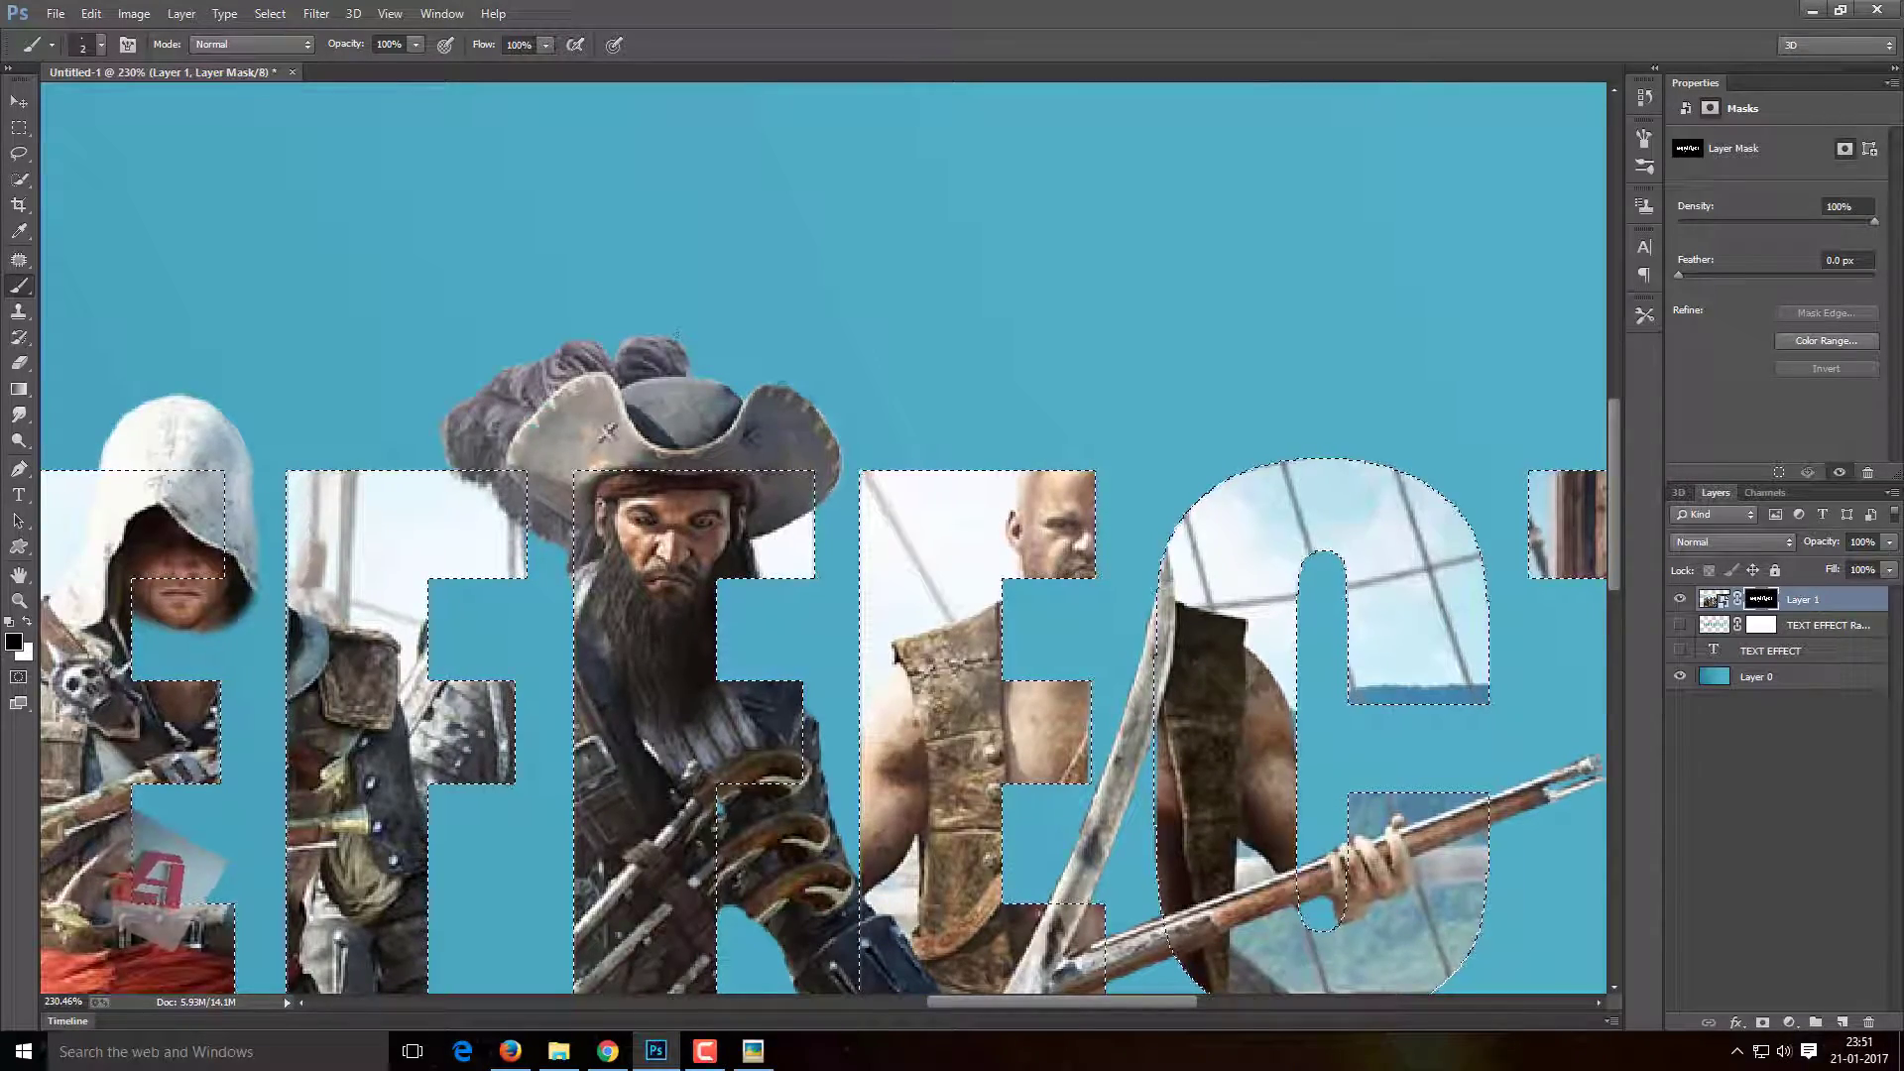
pyautogui.scroll(-3, 970, 408)
pyautogui.scroll(-2, 969, 408)
pyautogui.scroll(4, 603, 466)
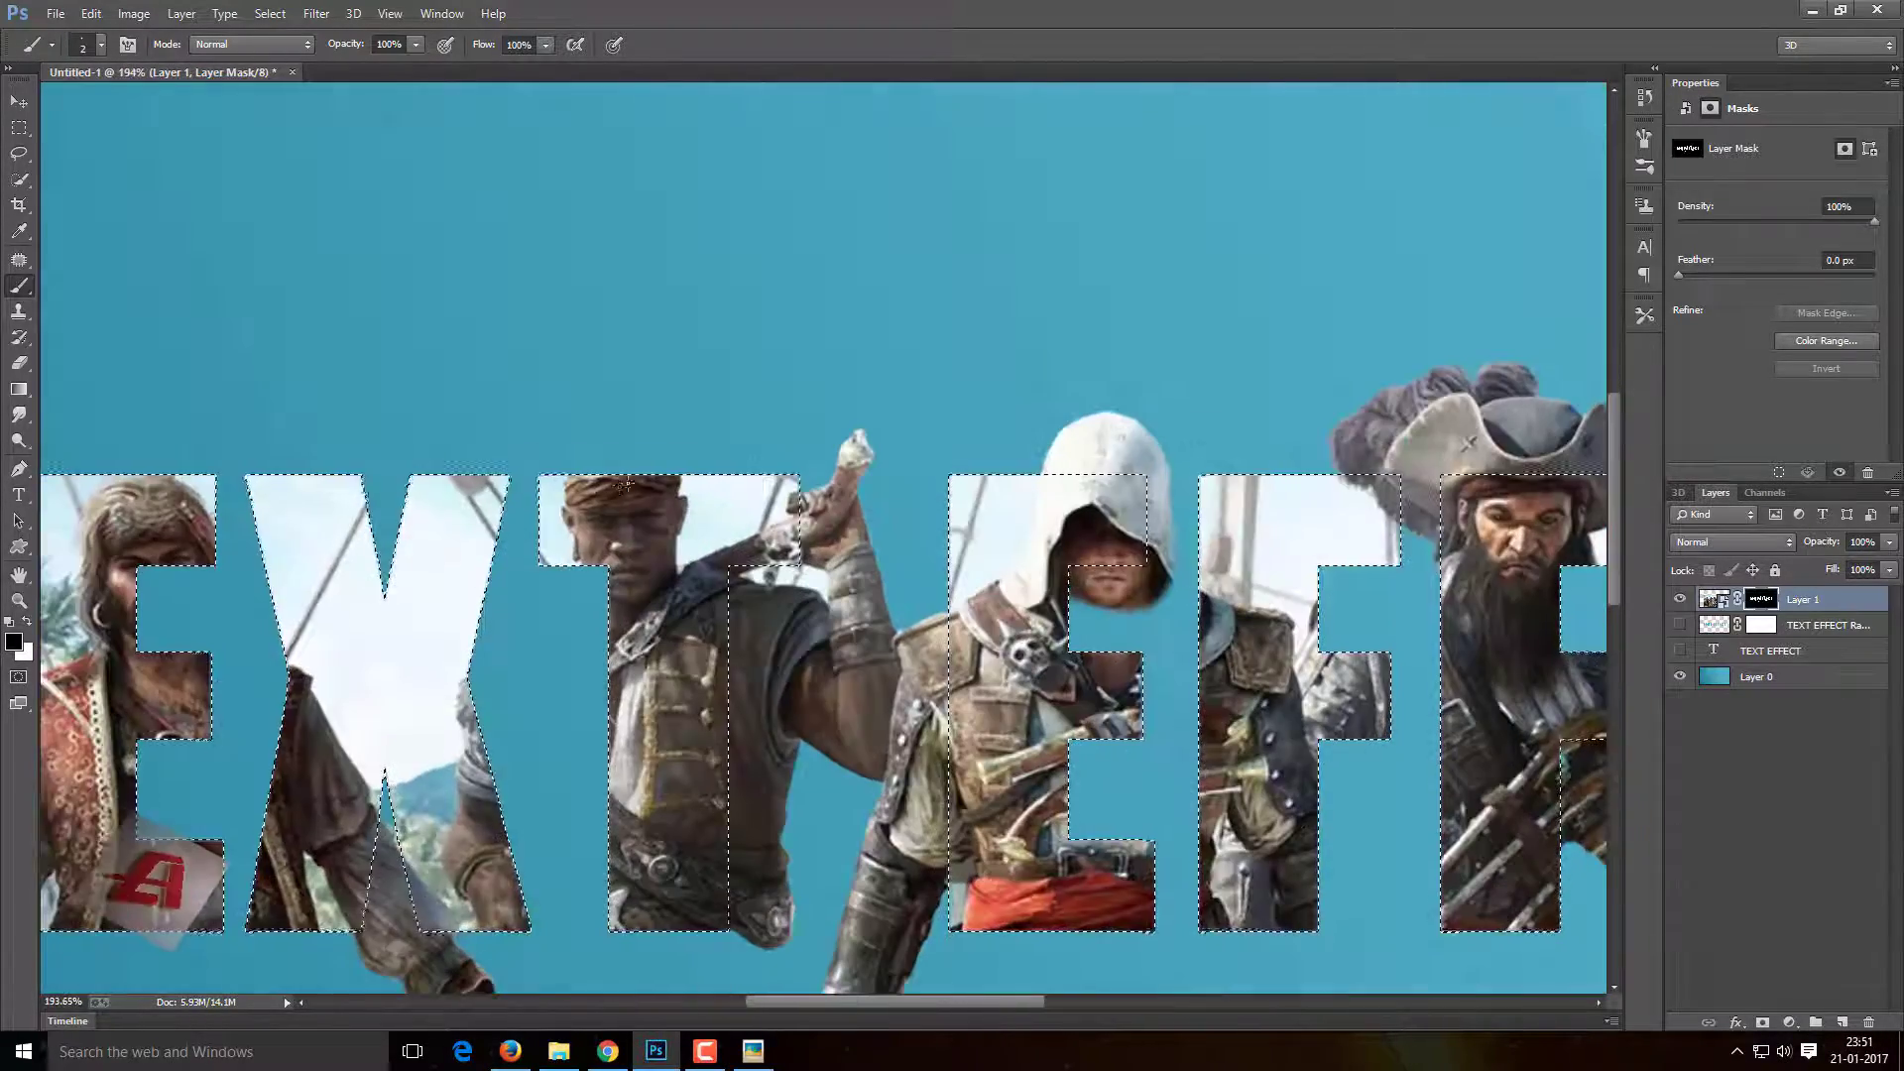
# Reveal the middle pirate's bald, bandana-wrapped head above the T.
pyautogui.moveTo(584, 469); pyautogui.dragTo(649, 468)
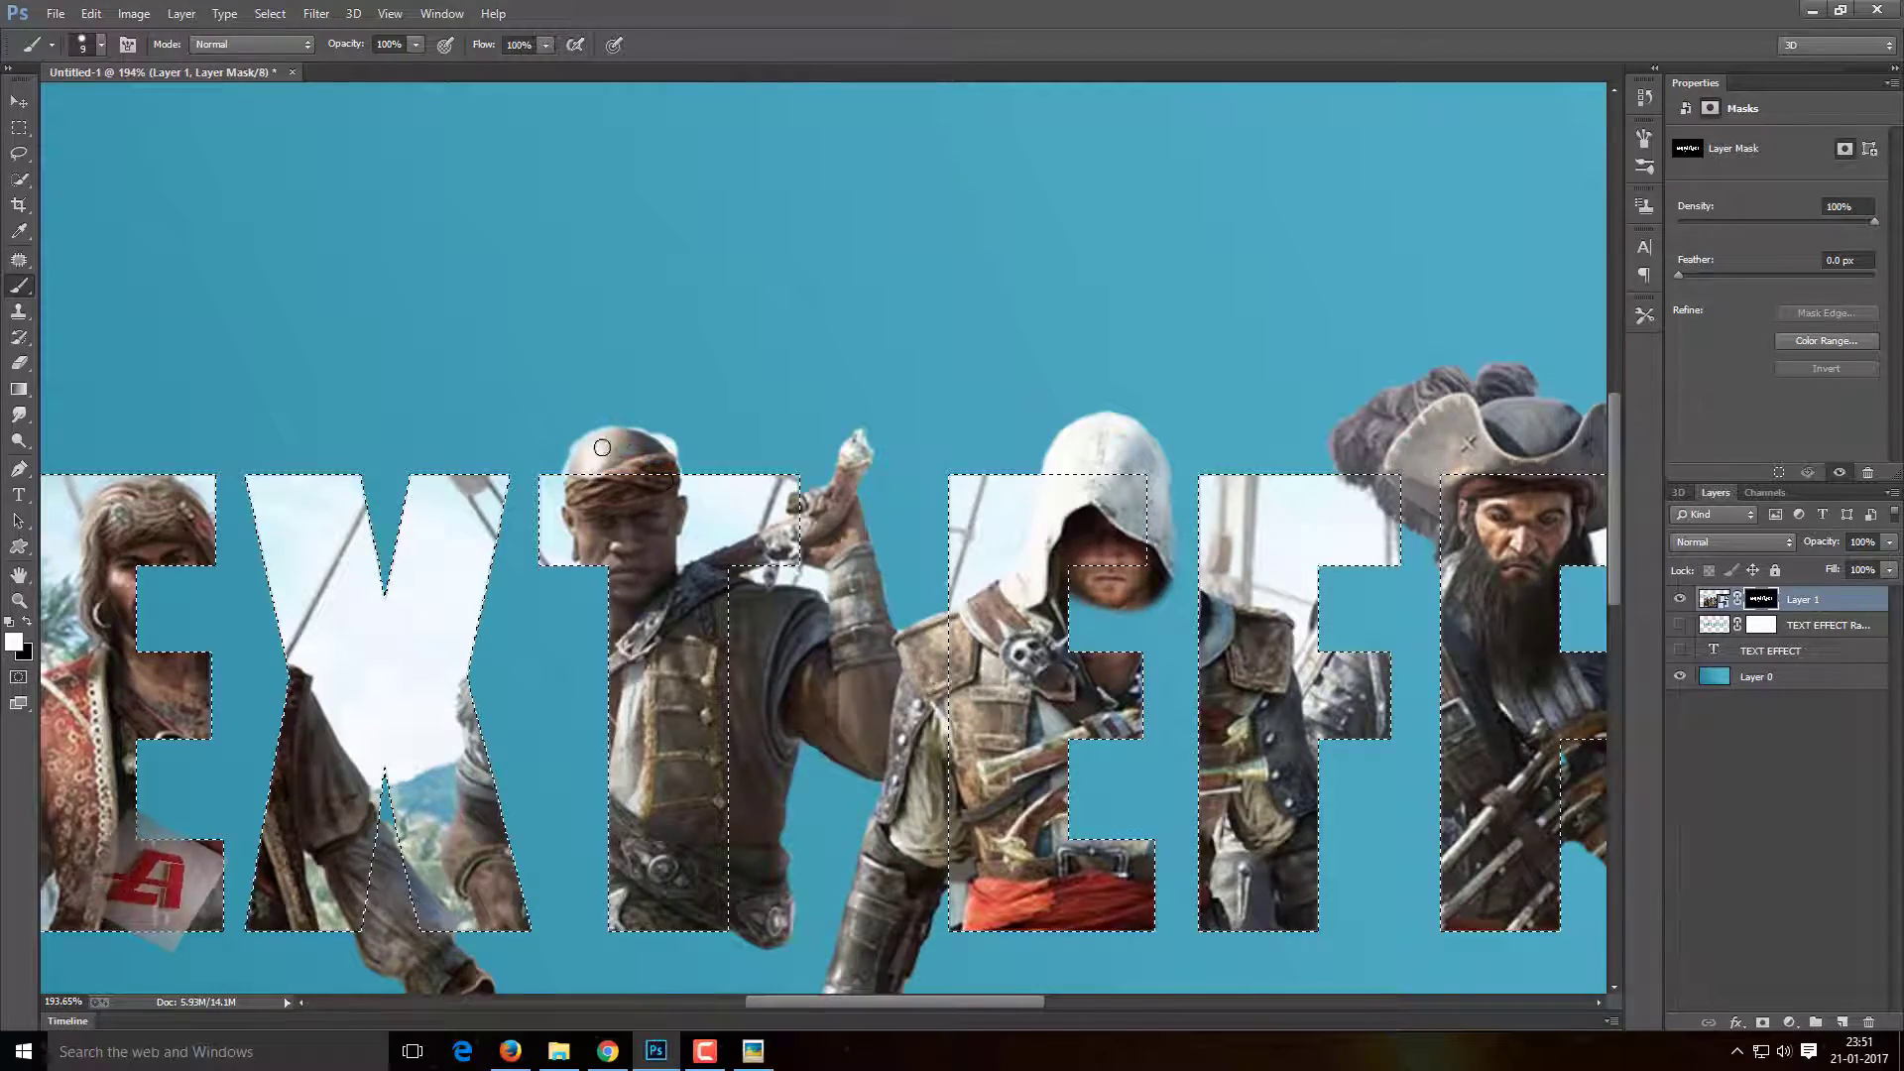
pyautogui.scroll(1, 603, 447)
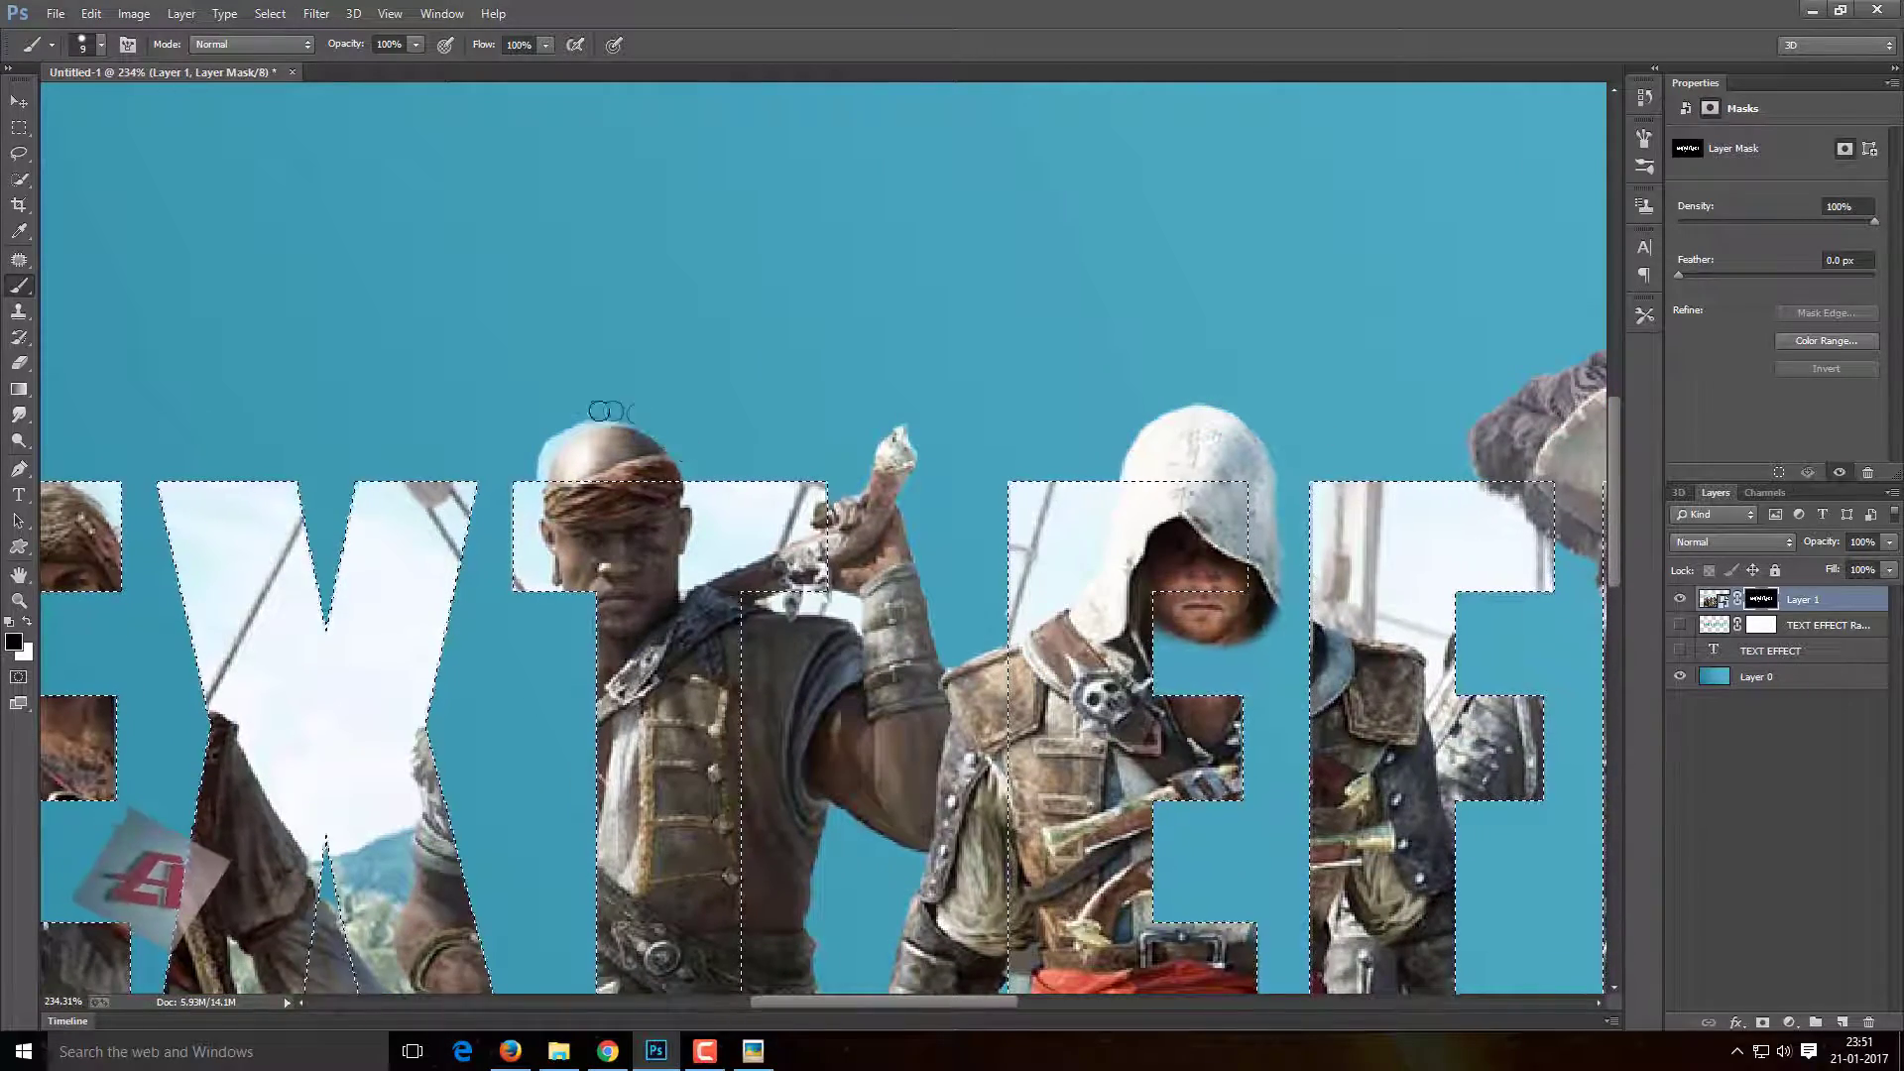
pyautogui.moveTo(679, 448)
pyautogui.mouseDown()
pyautogui.moveTo(603, 411)
pyautogui.moveTo(543, 451)
pyautogui.moveTo(697, 479)
pyautogui.mouseUp()
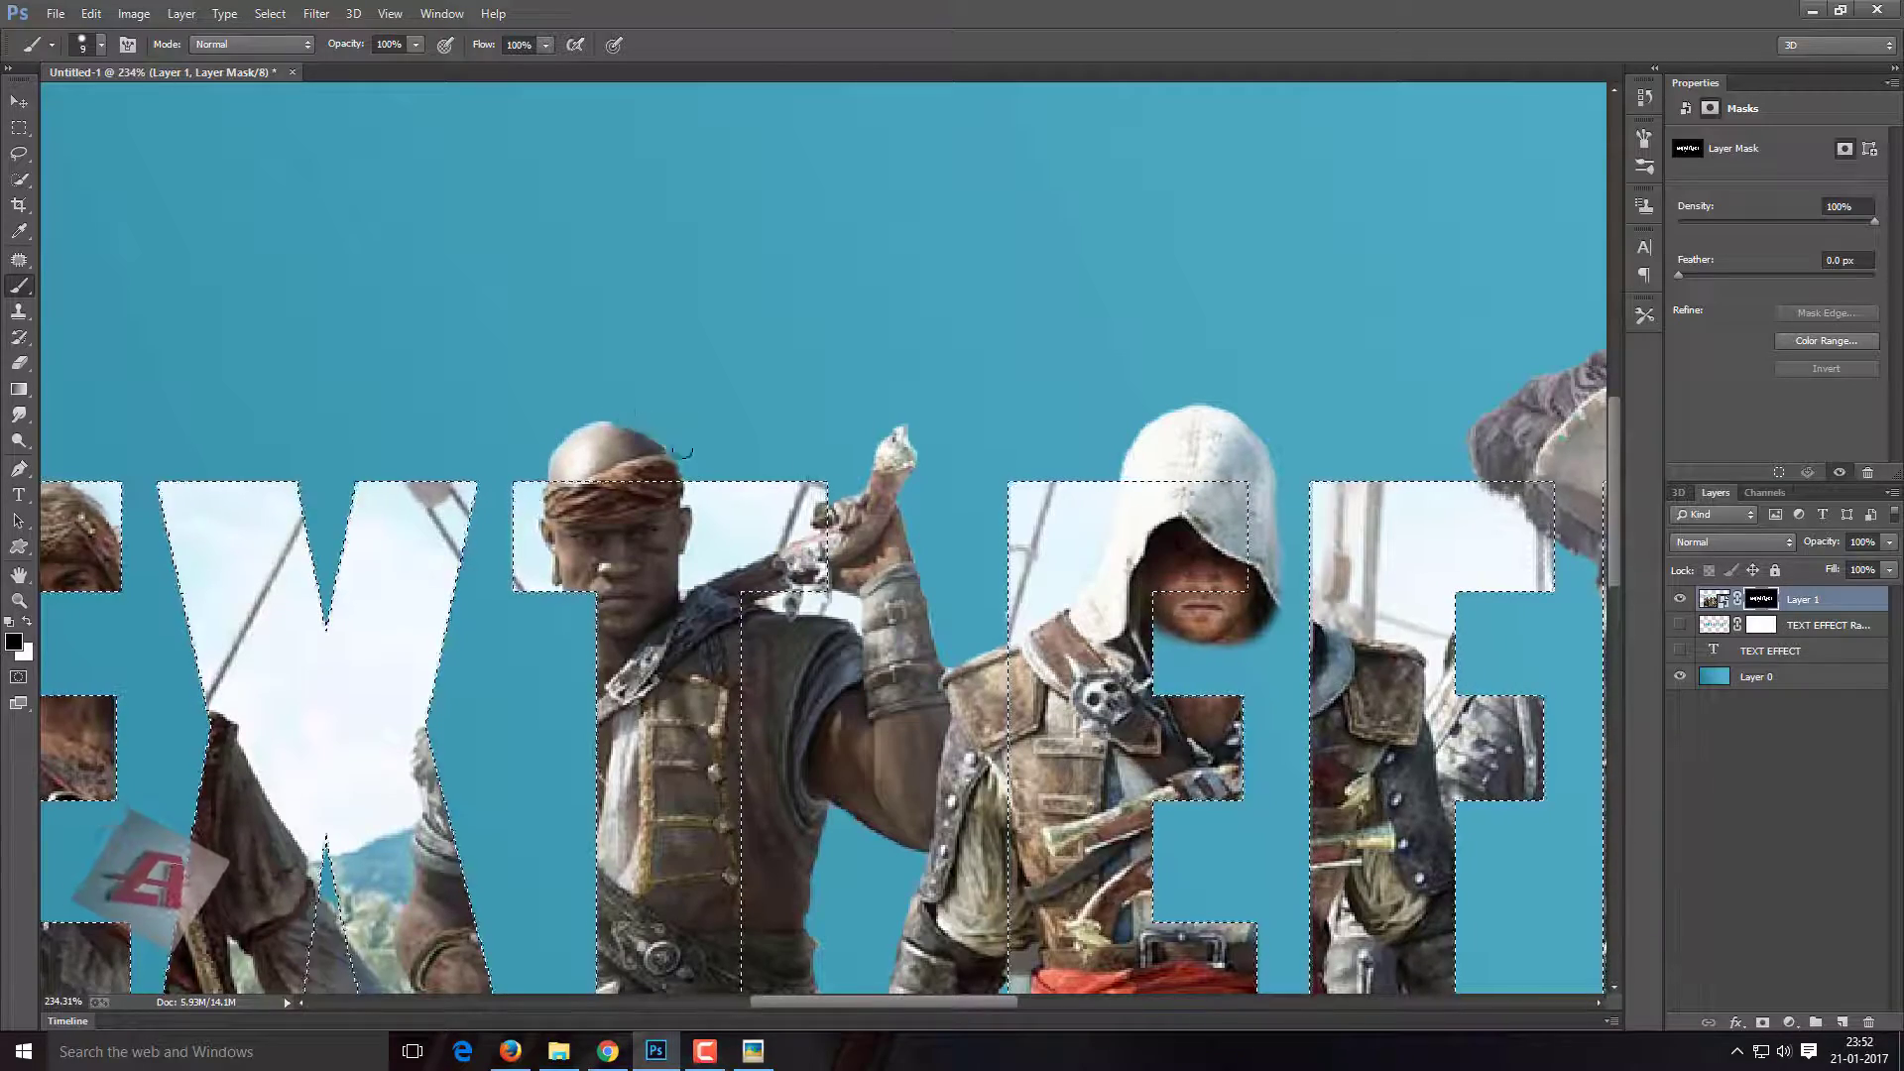
pyautogui.scroll(-3, 696, 479)
pyautogui.scroll(-3, 743, 411)
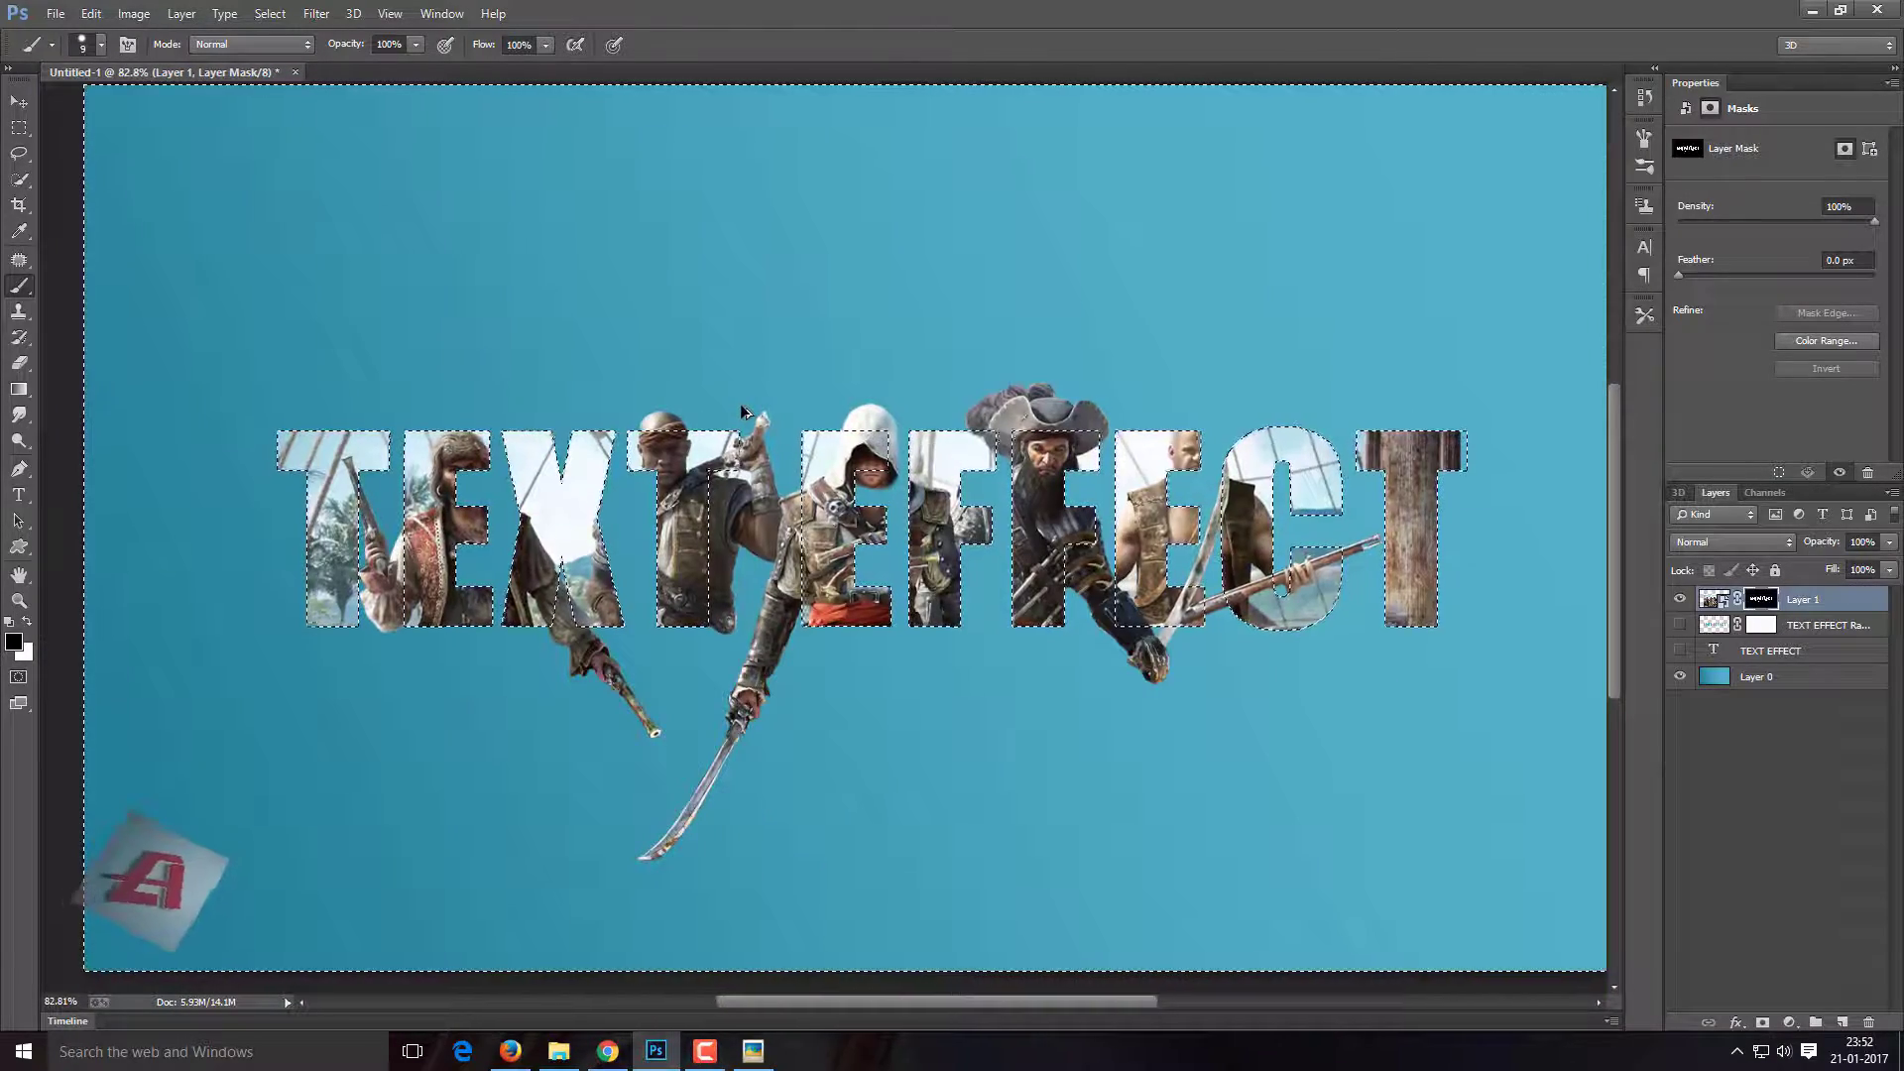
pyautogui.scroll(-2, 692, 420)
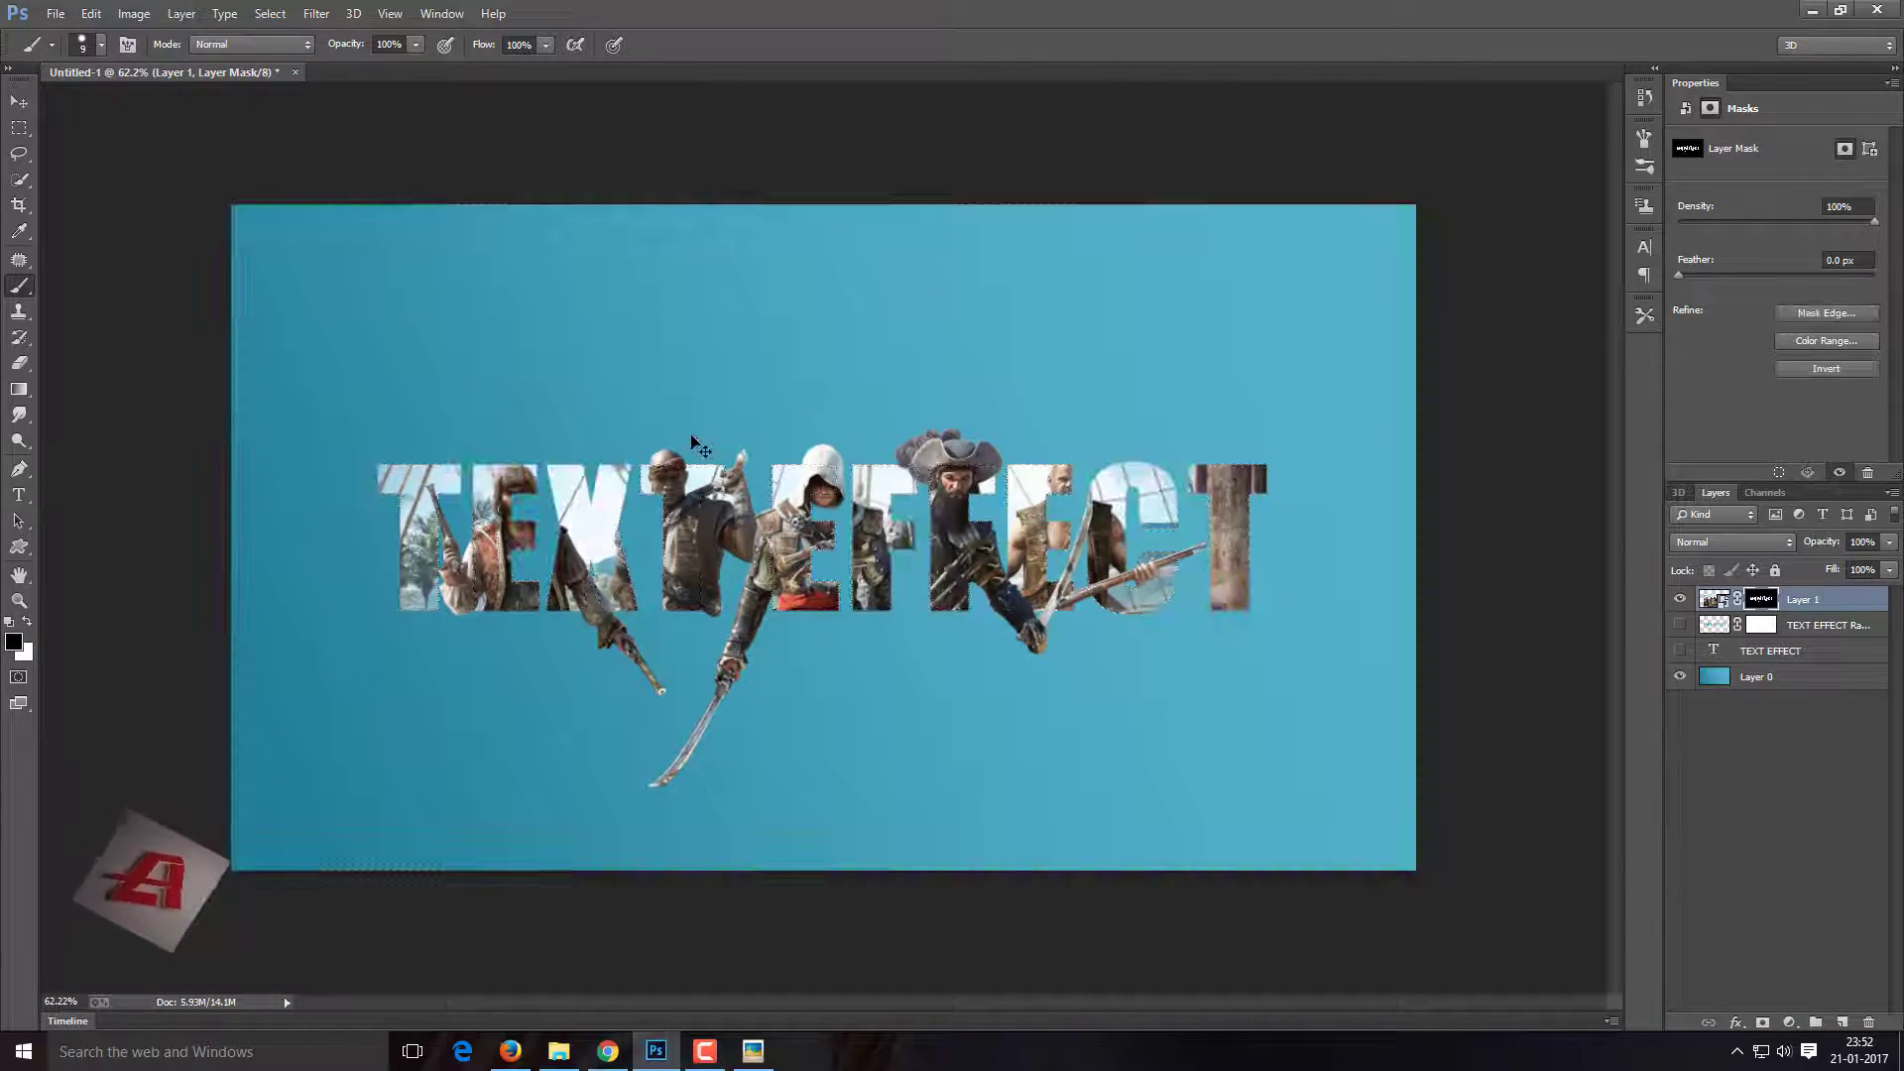
pyautogui.scroll(2, 692, 422)
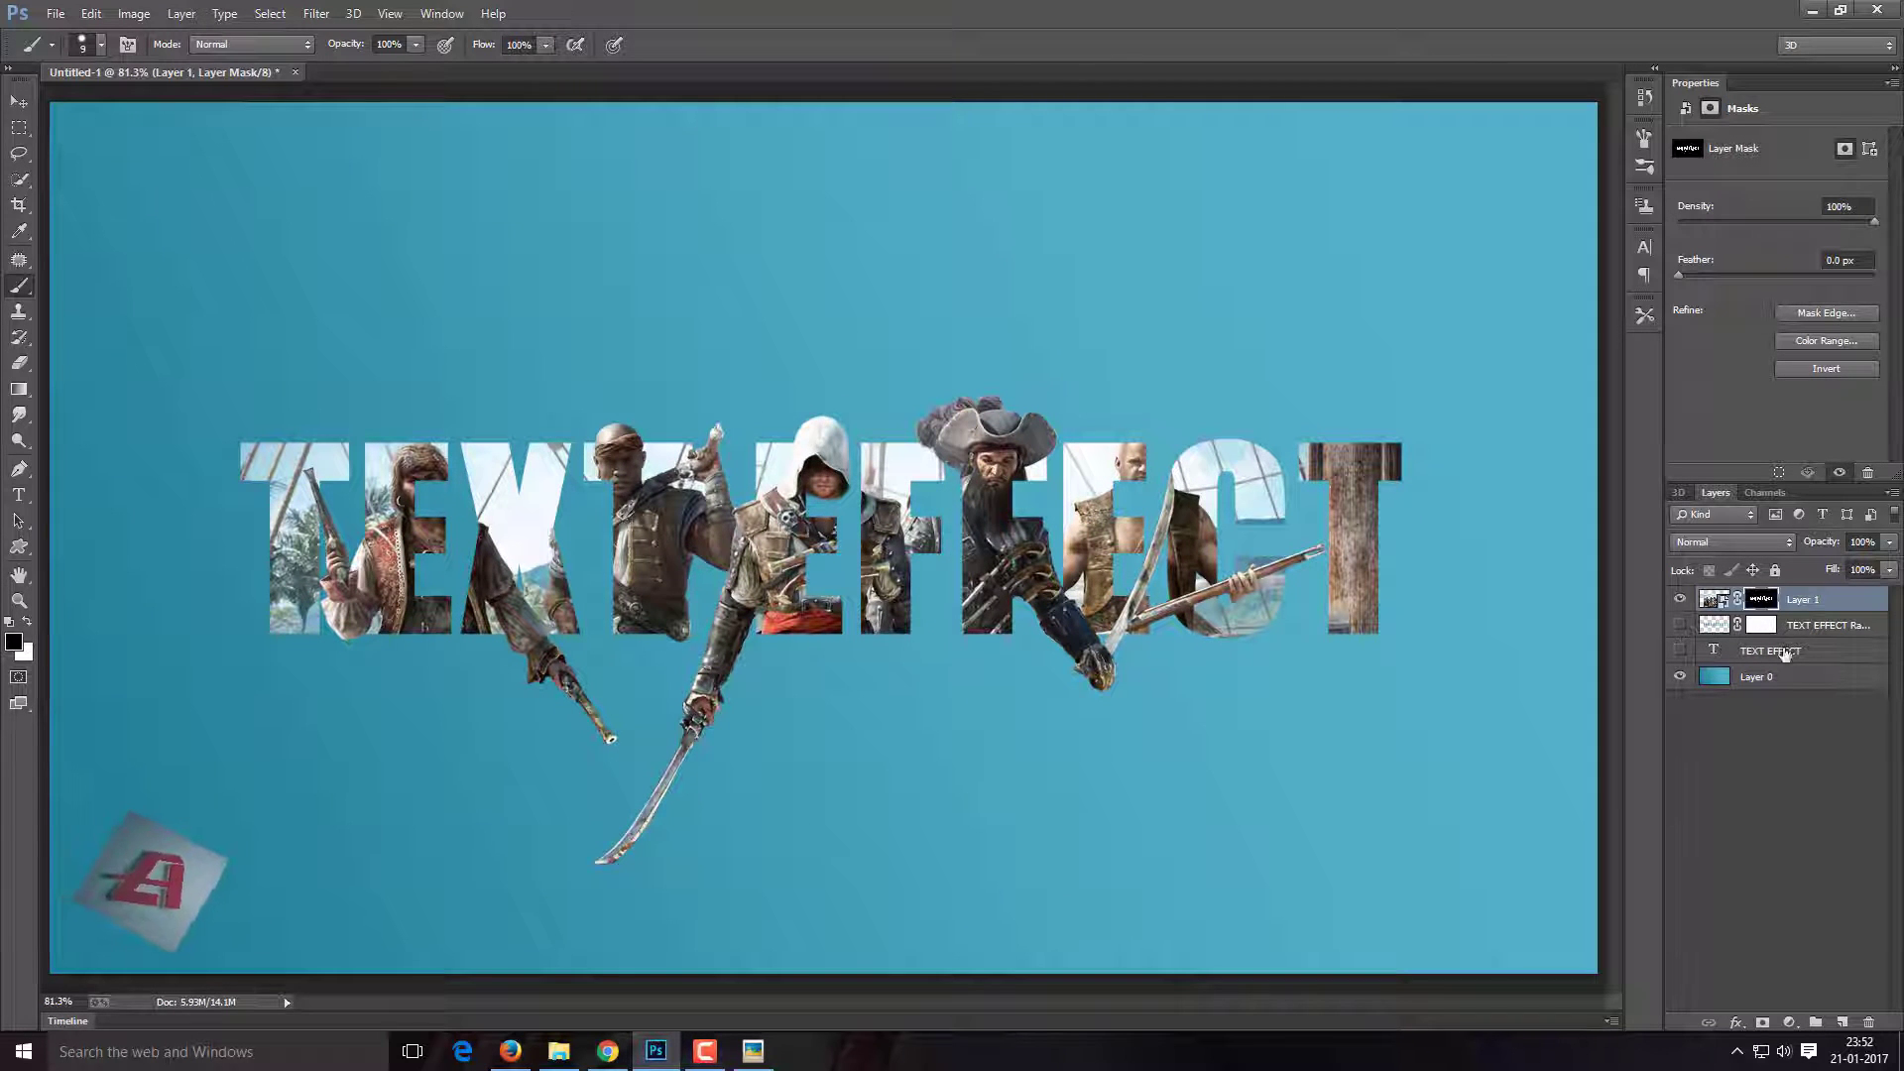
# Move TEXT EFFECT above the pirate image, show it at 0% fill, and add a 5 px black stroke.
pyautogui.moveTo(1786, 653); pyautogui.dragTo(1776, 593)
pyautogui.click(1680, 599)
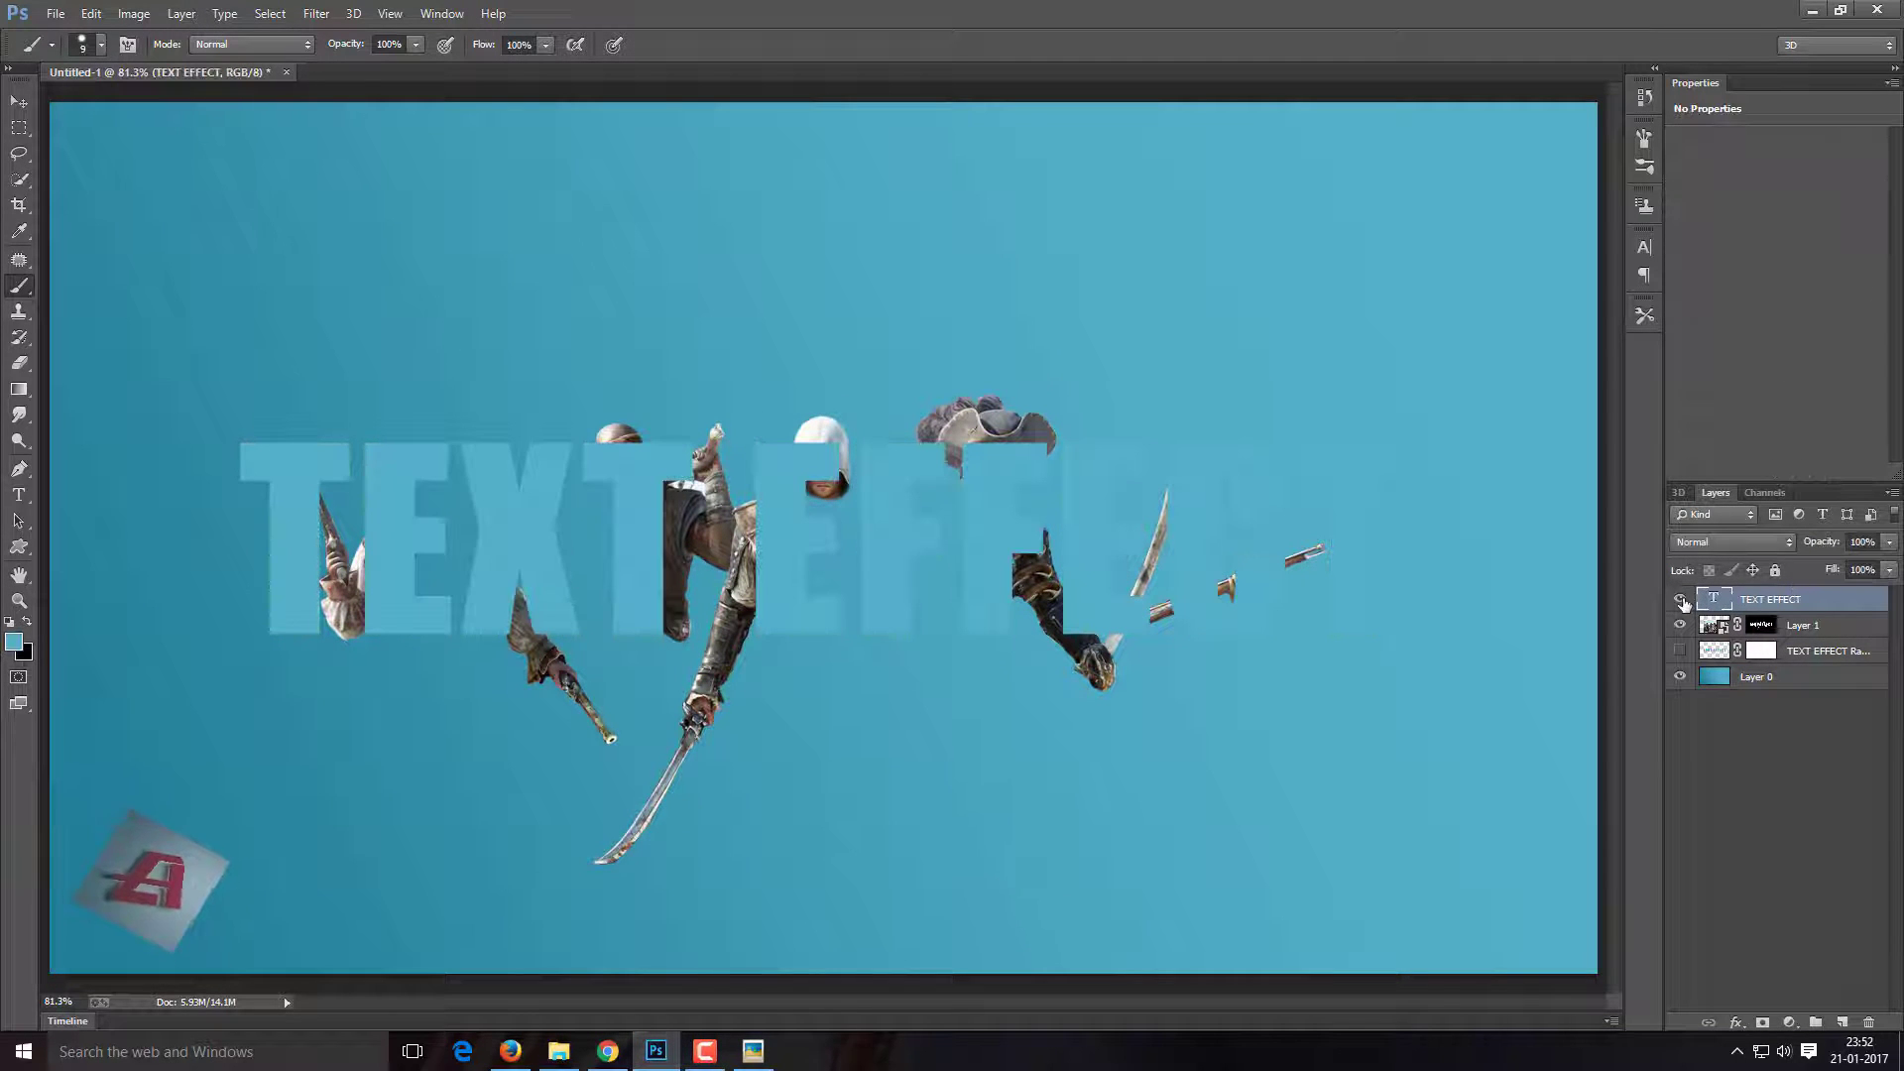
pyautogui.write('0')
pyautogui.press('Return')
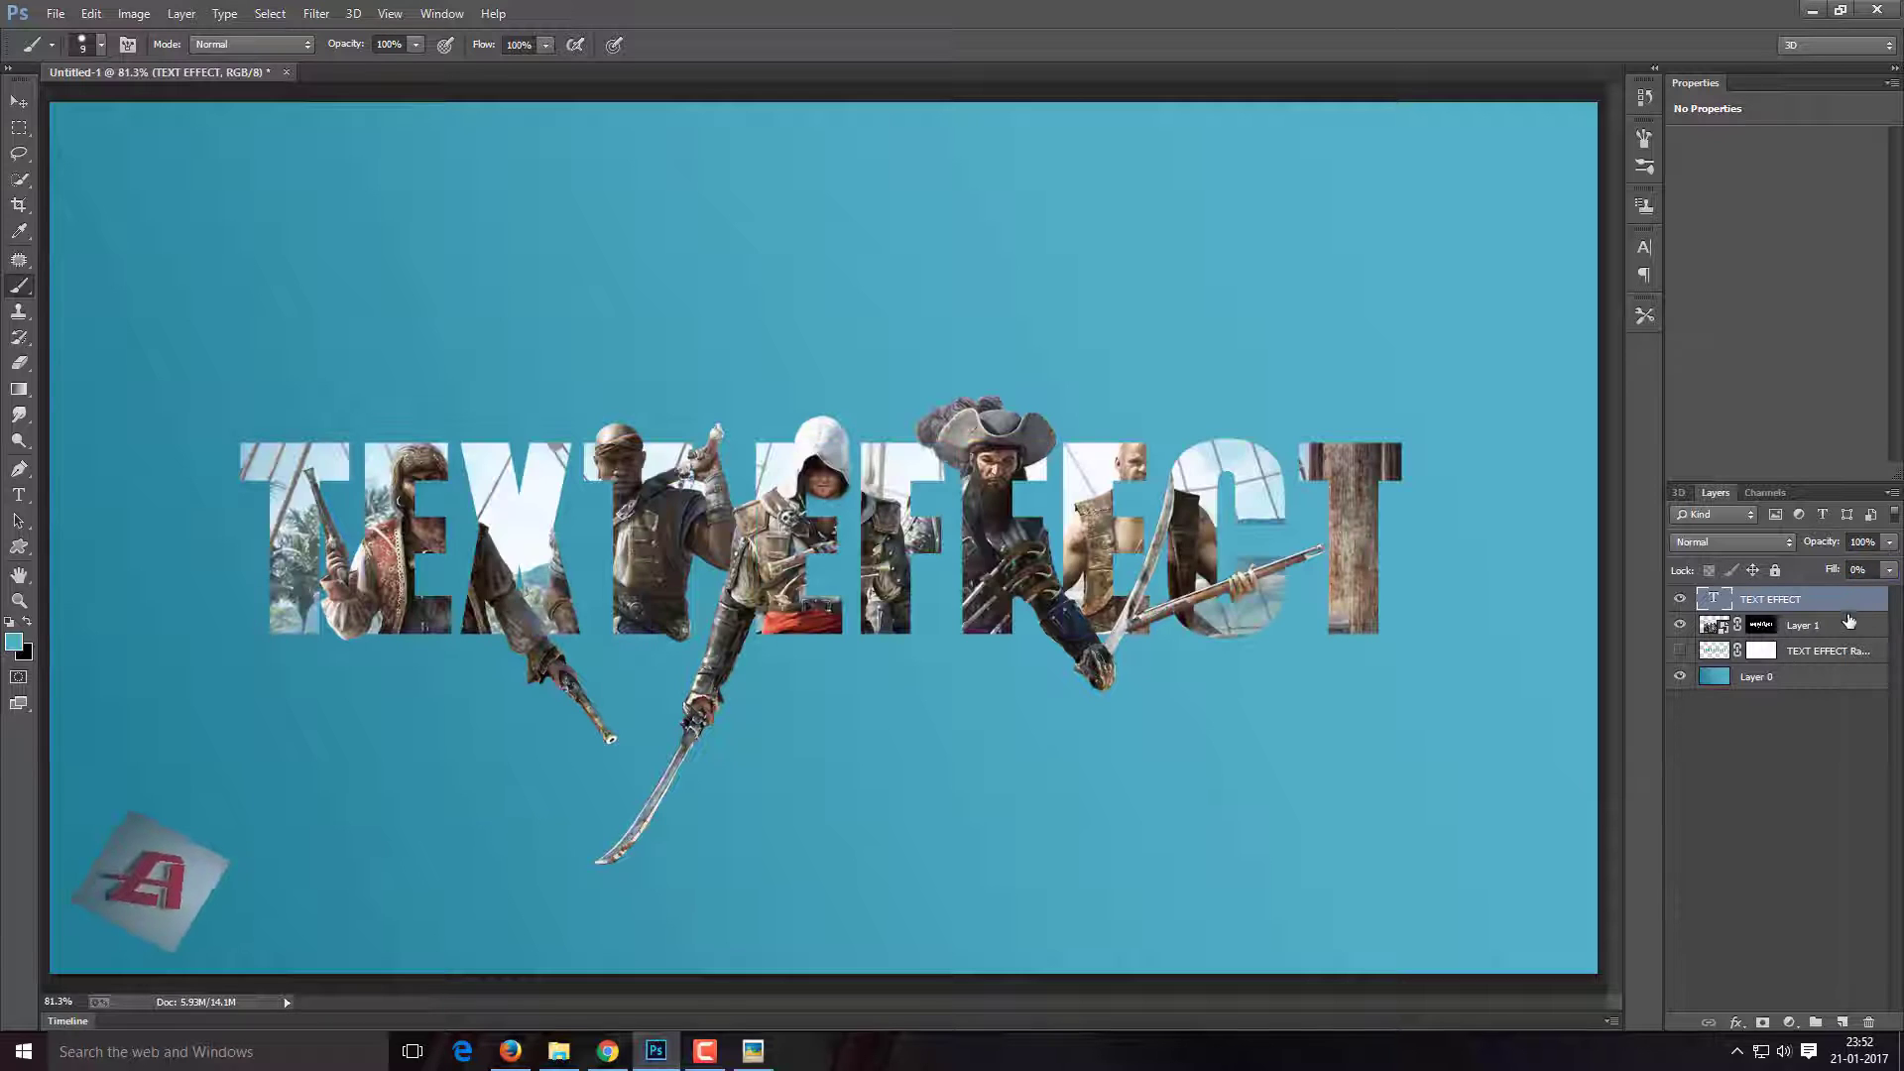
pyautogui.doubleClick(1863, 603)
pyautogui.click(980, 749)
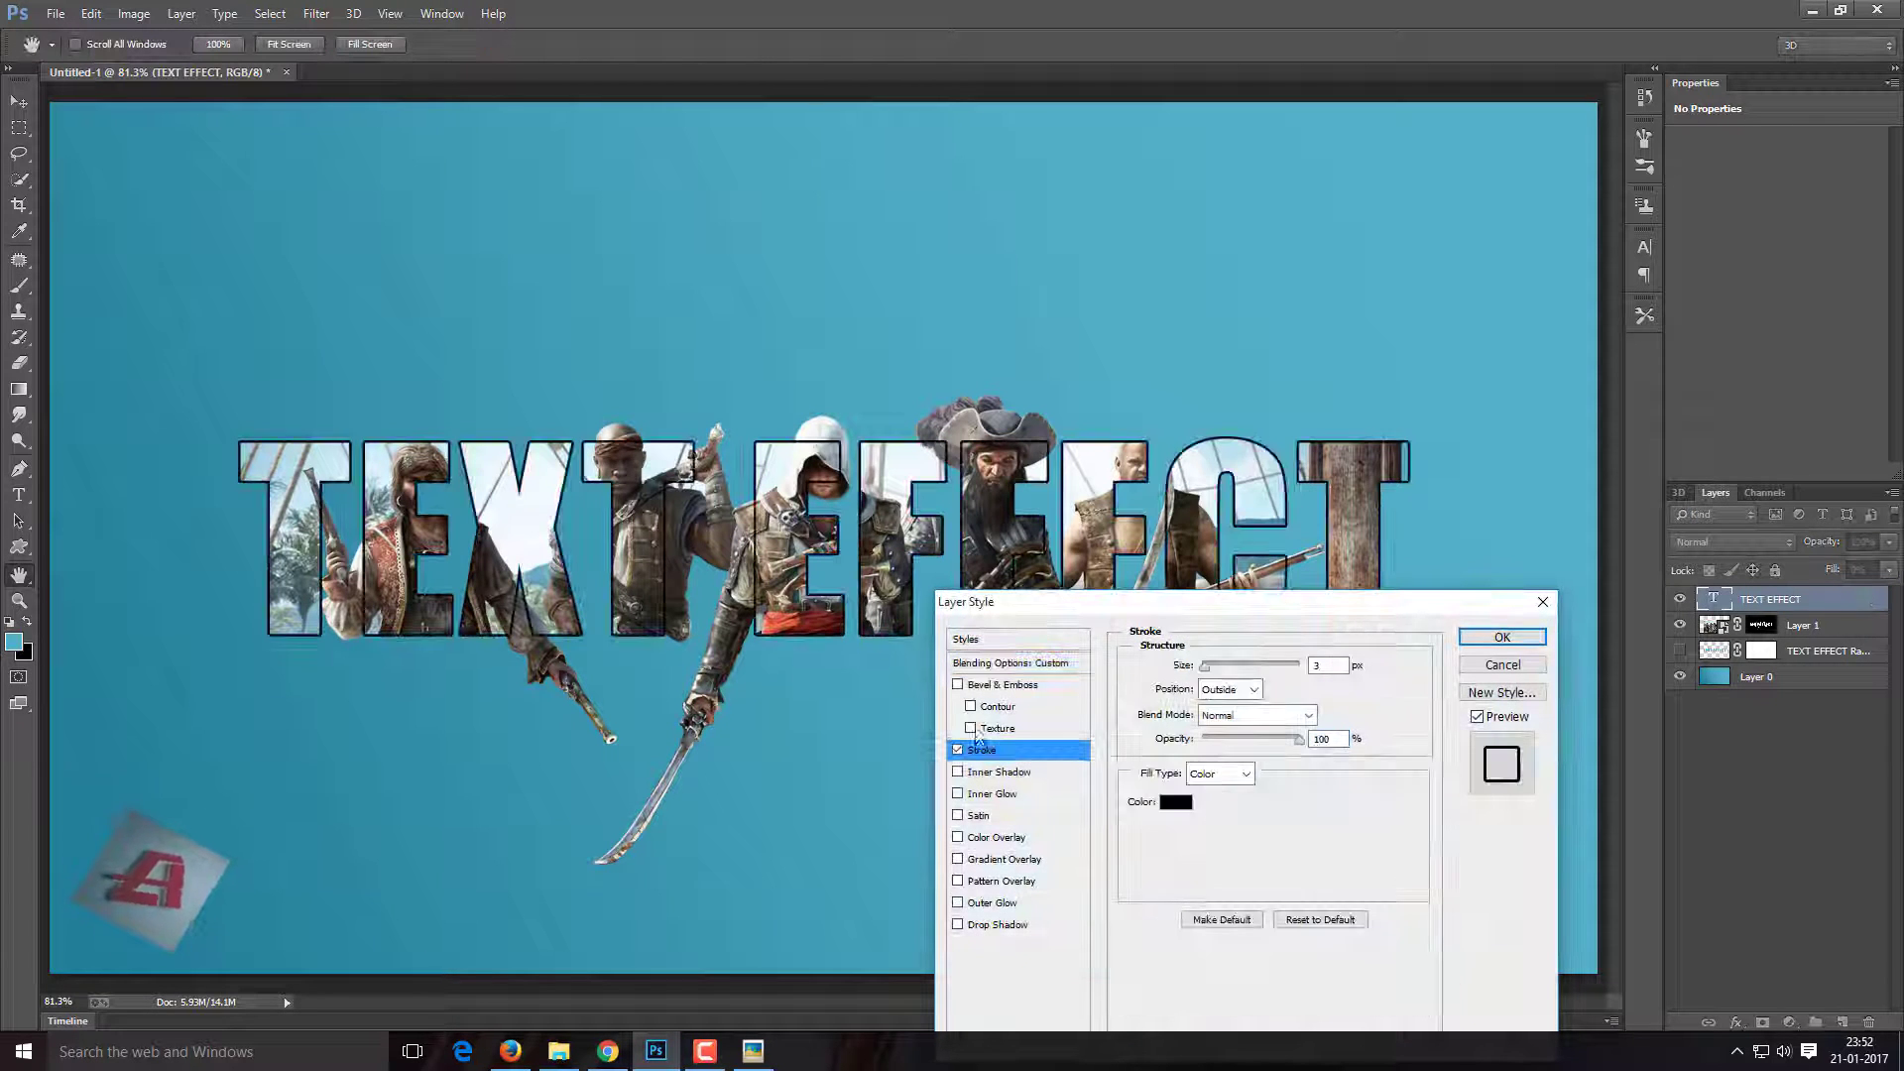
pyautogui.write('5')
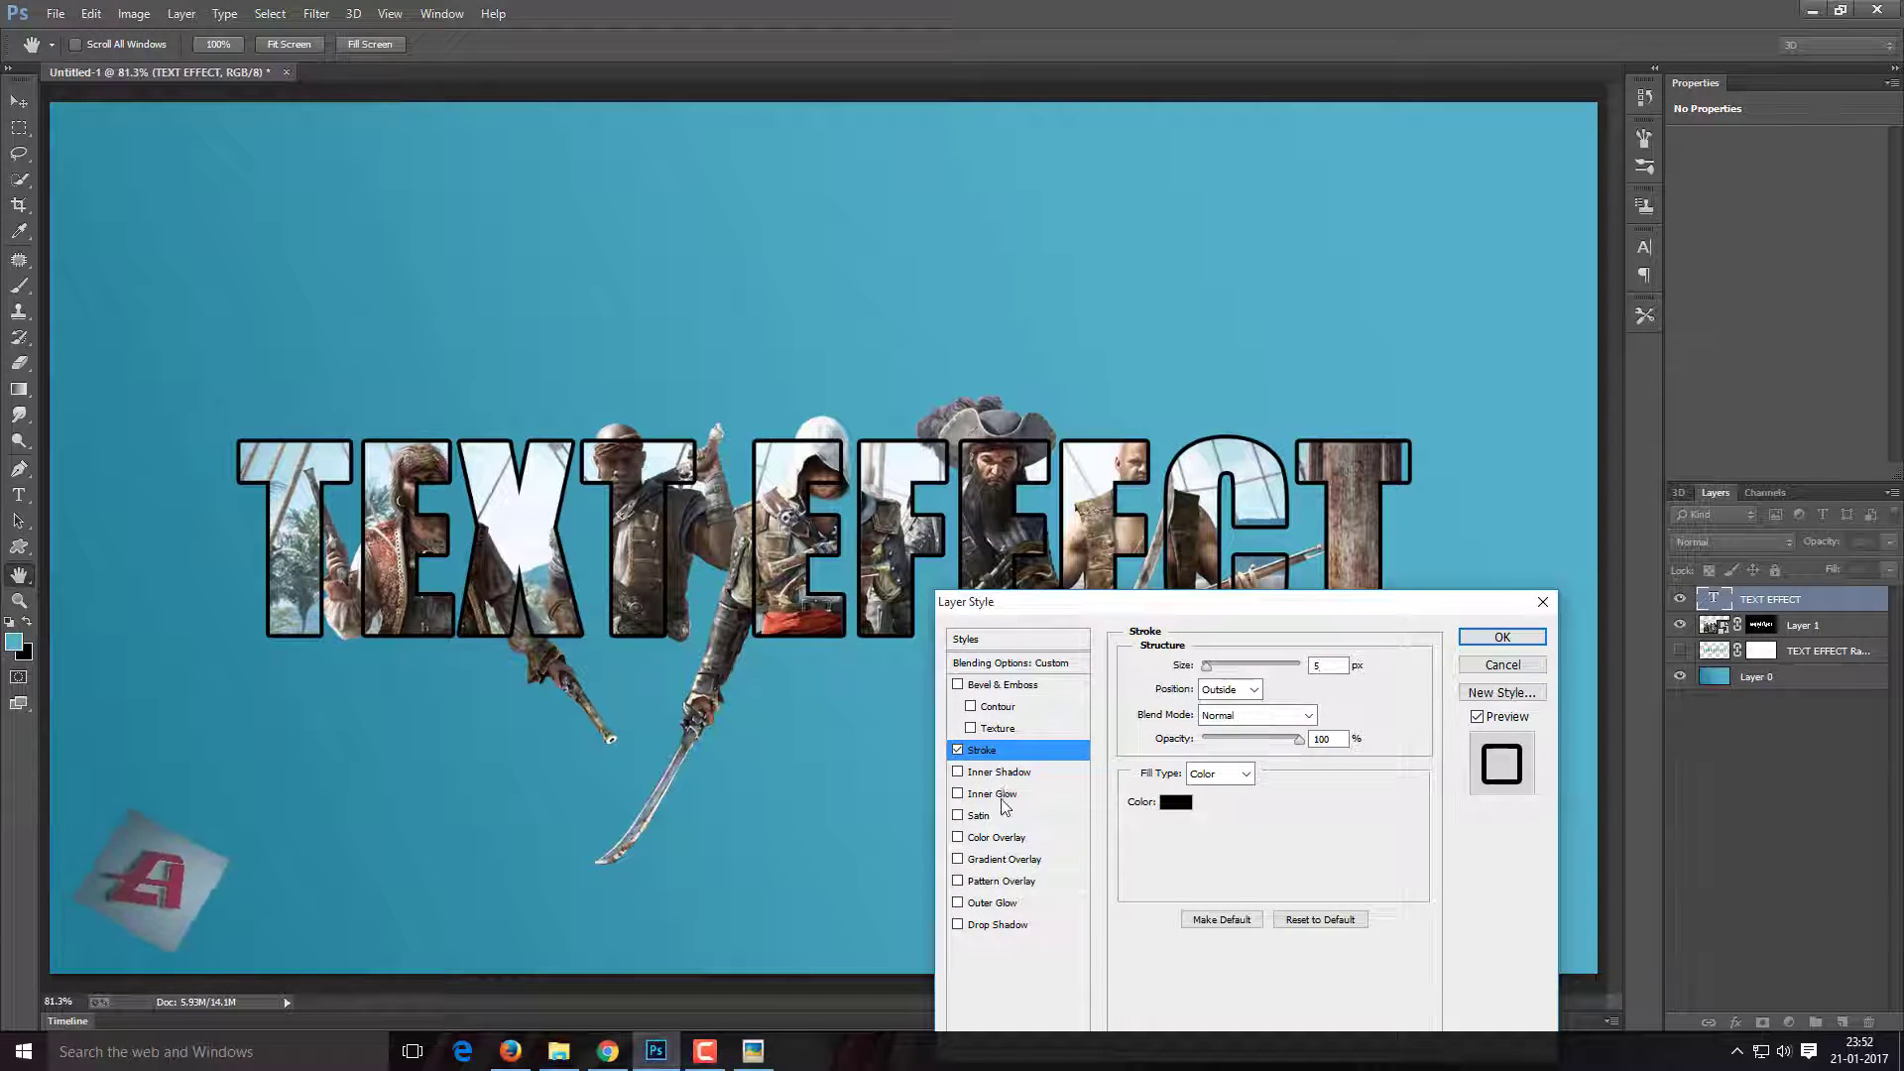
# Add a black inner glow in Normal blend mode to the letters.
pyautogui.click(992, 793)
pyautogui.click(1177, 738)
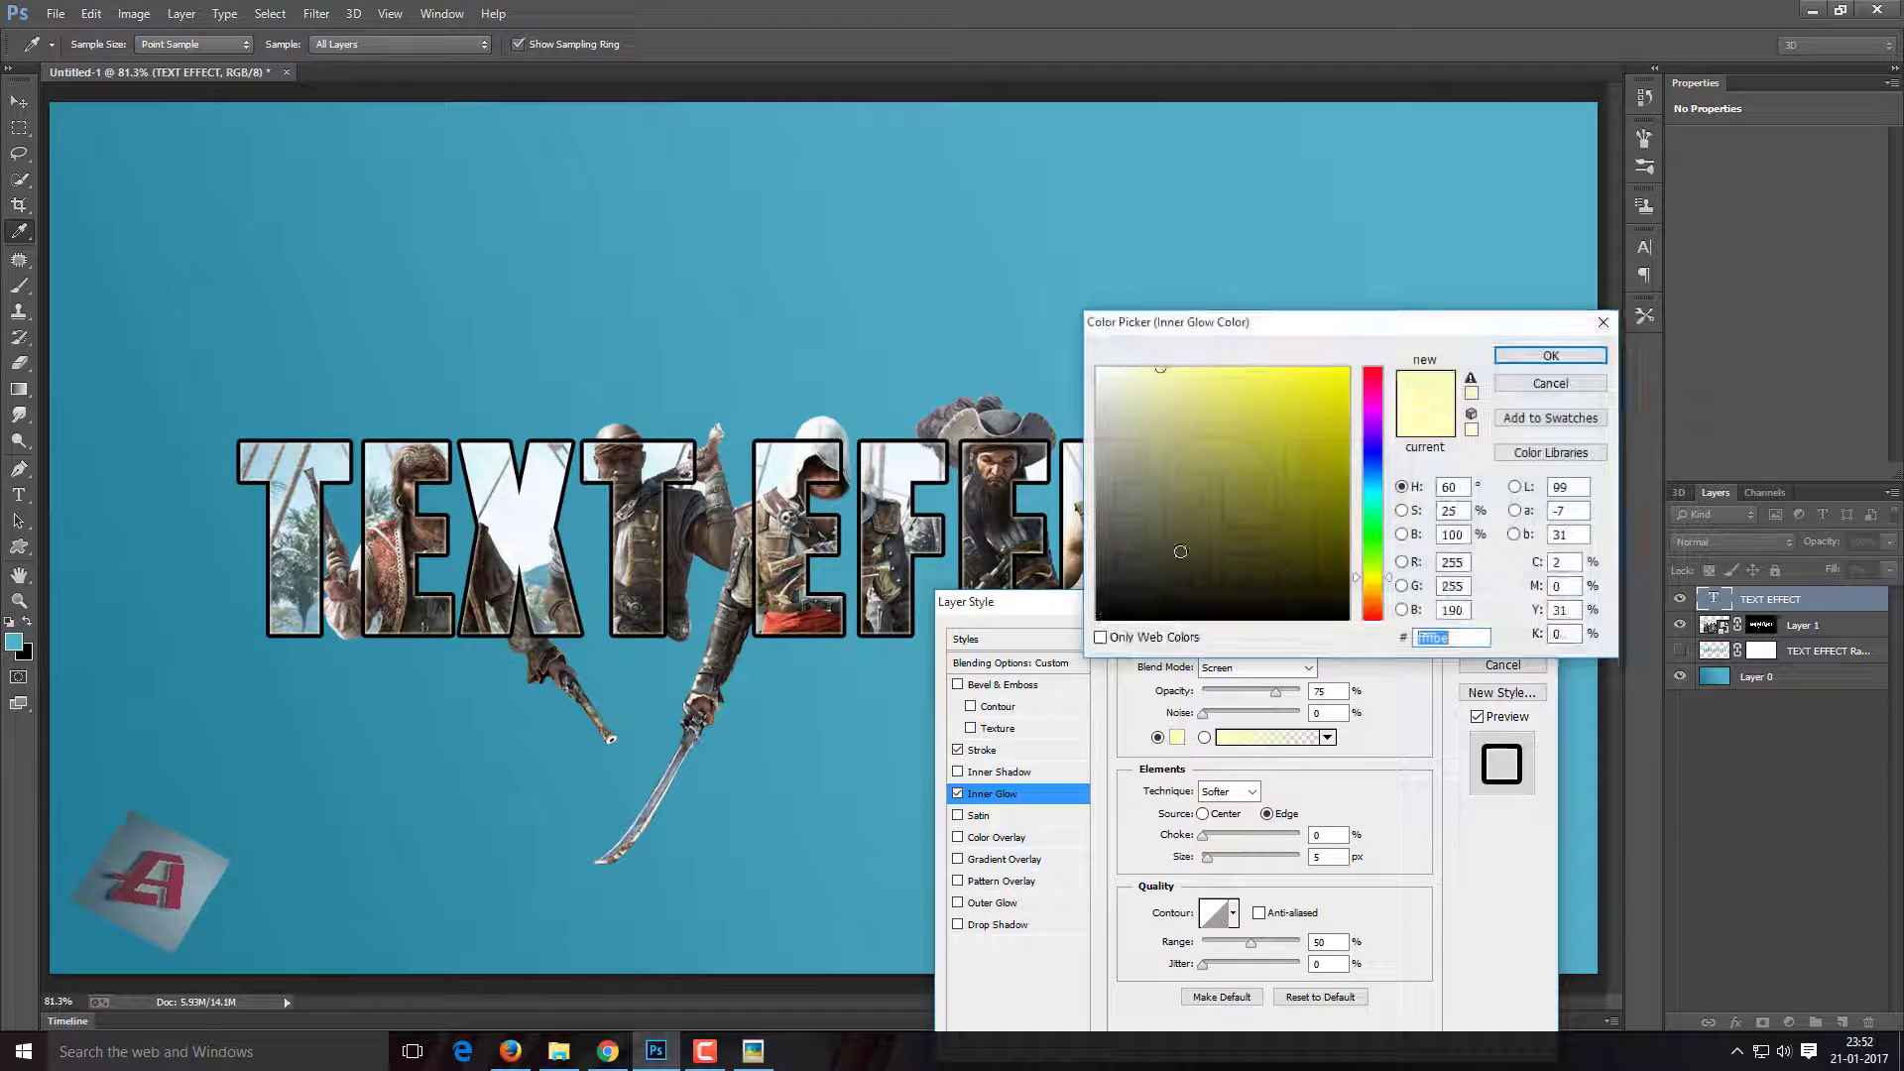
pyautogui.click(1548, 355)
pyautogui.click(1254, 668)
pyautogui.click(1236, 161)
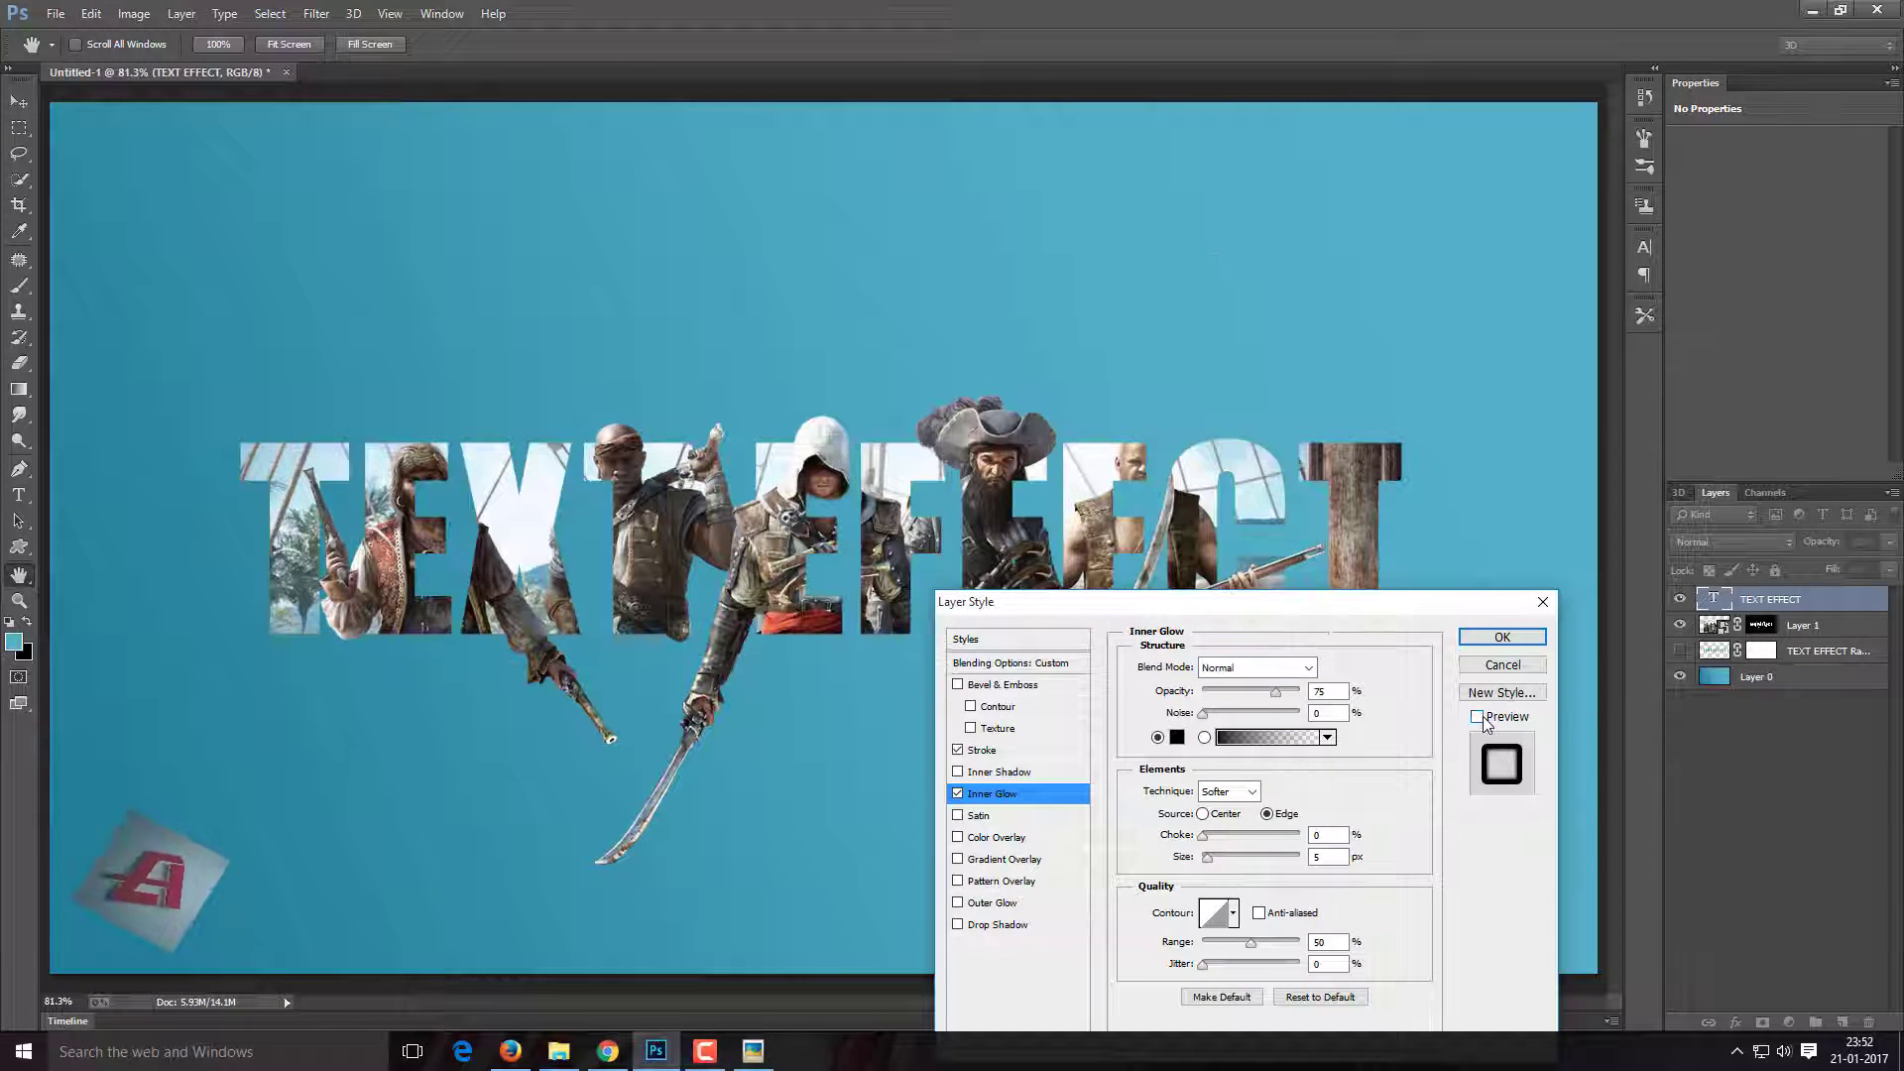
# Set the inner glow size to 10 px and apply the layer style.
pyautogui.moveTo(1337, 617); pyautogui.dragTo(1318, 723)
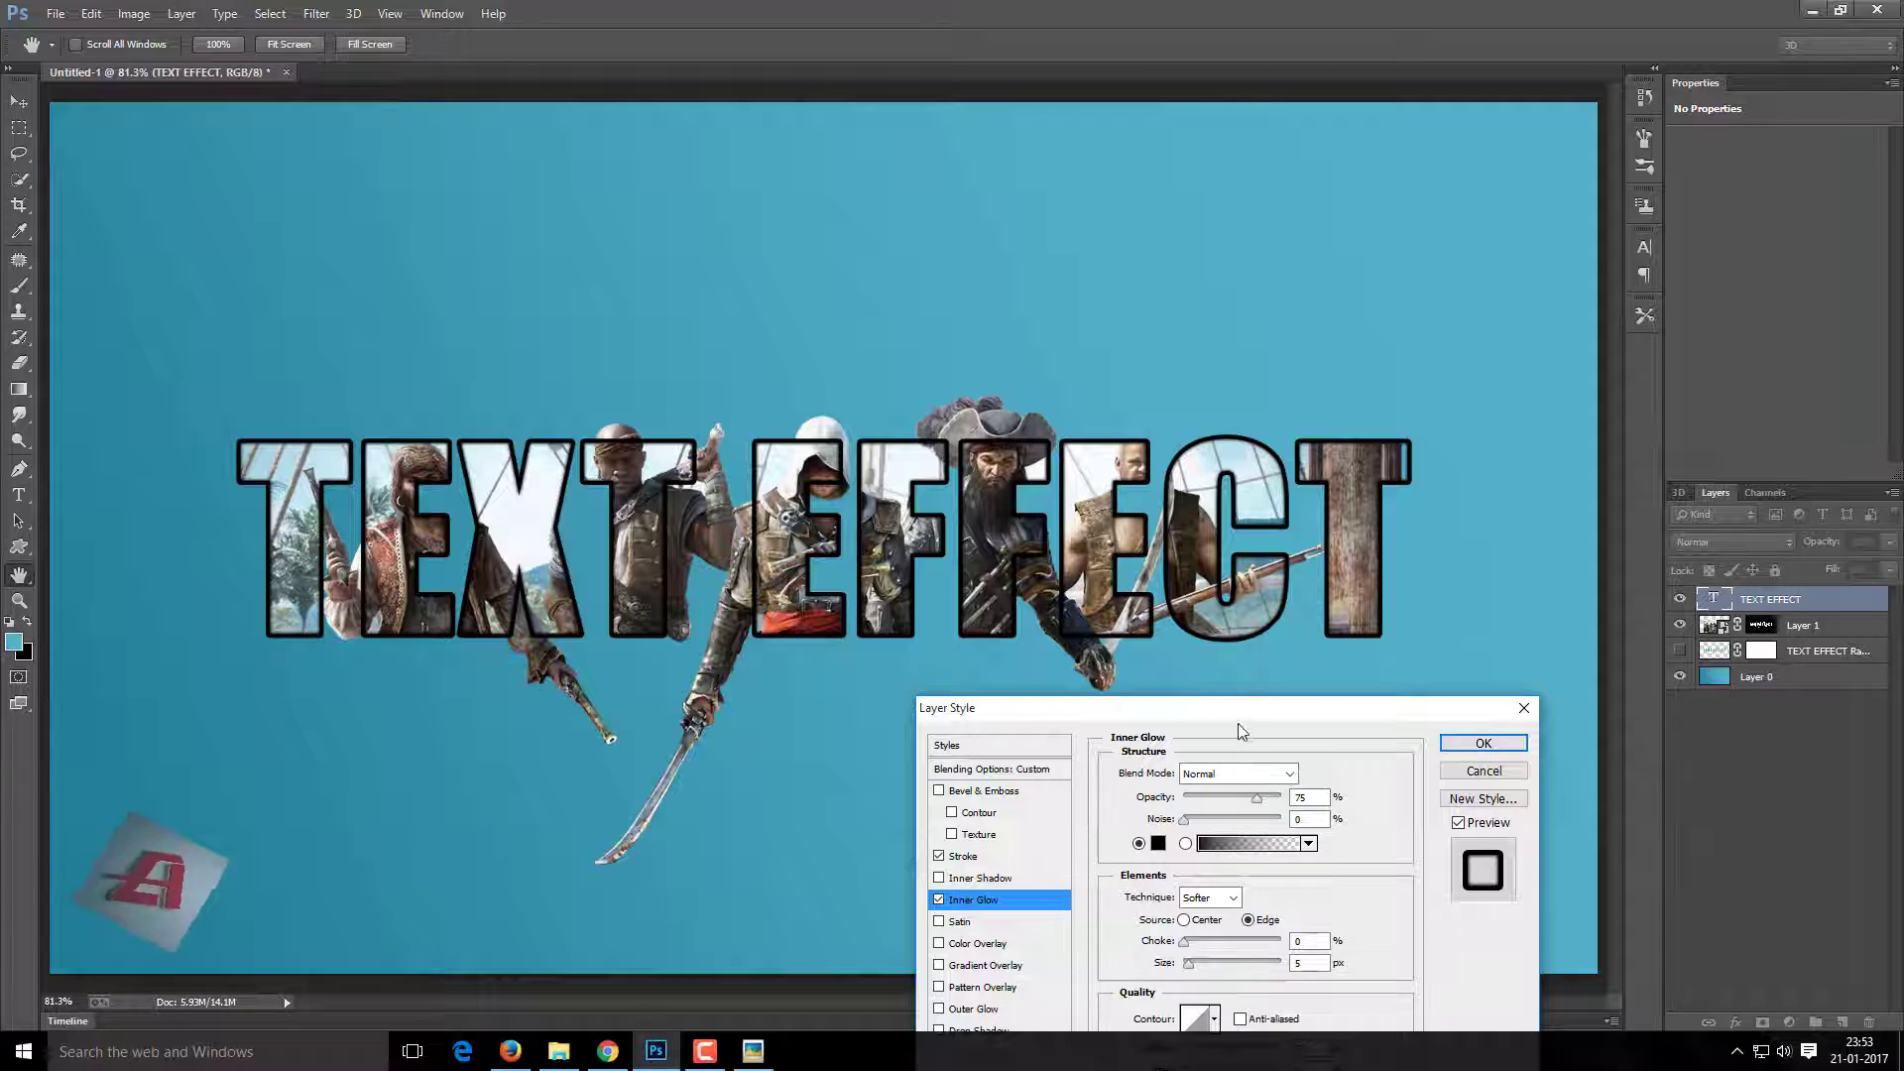
pyautogui.moveTo(1240, 729); pyautogui.dragTo(1444, 563)
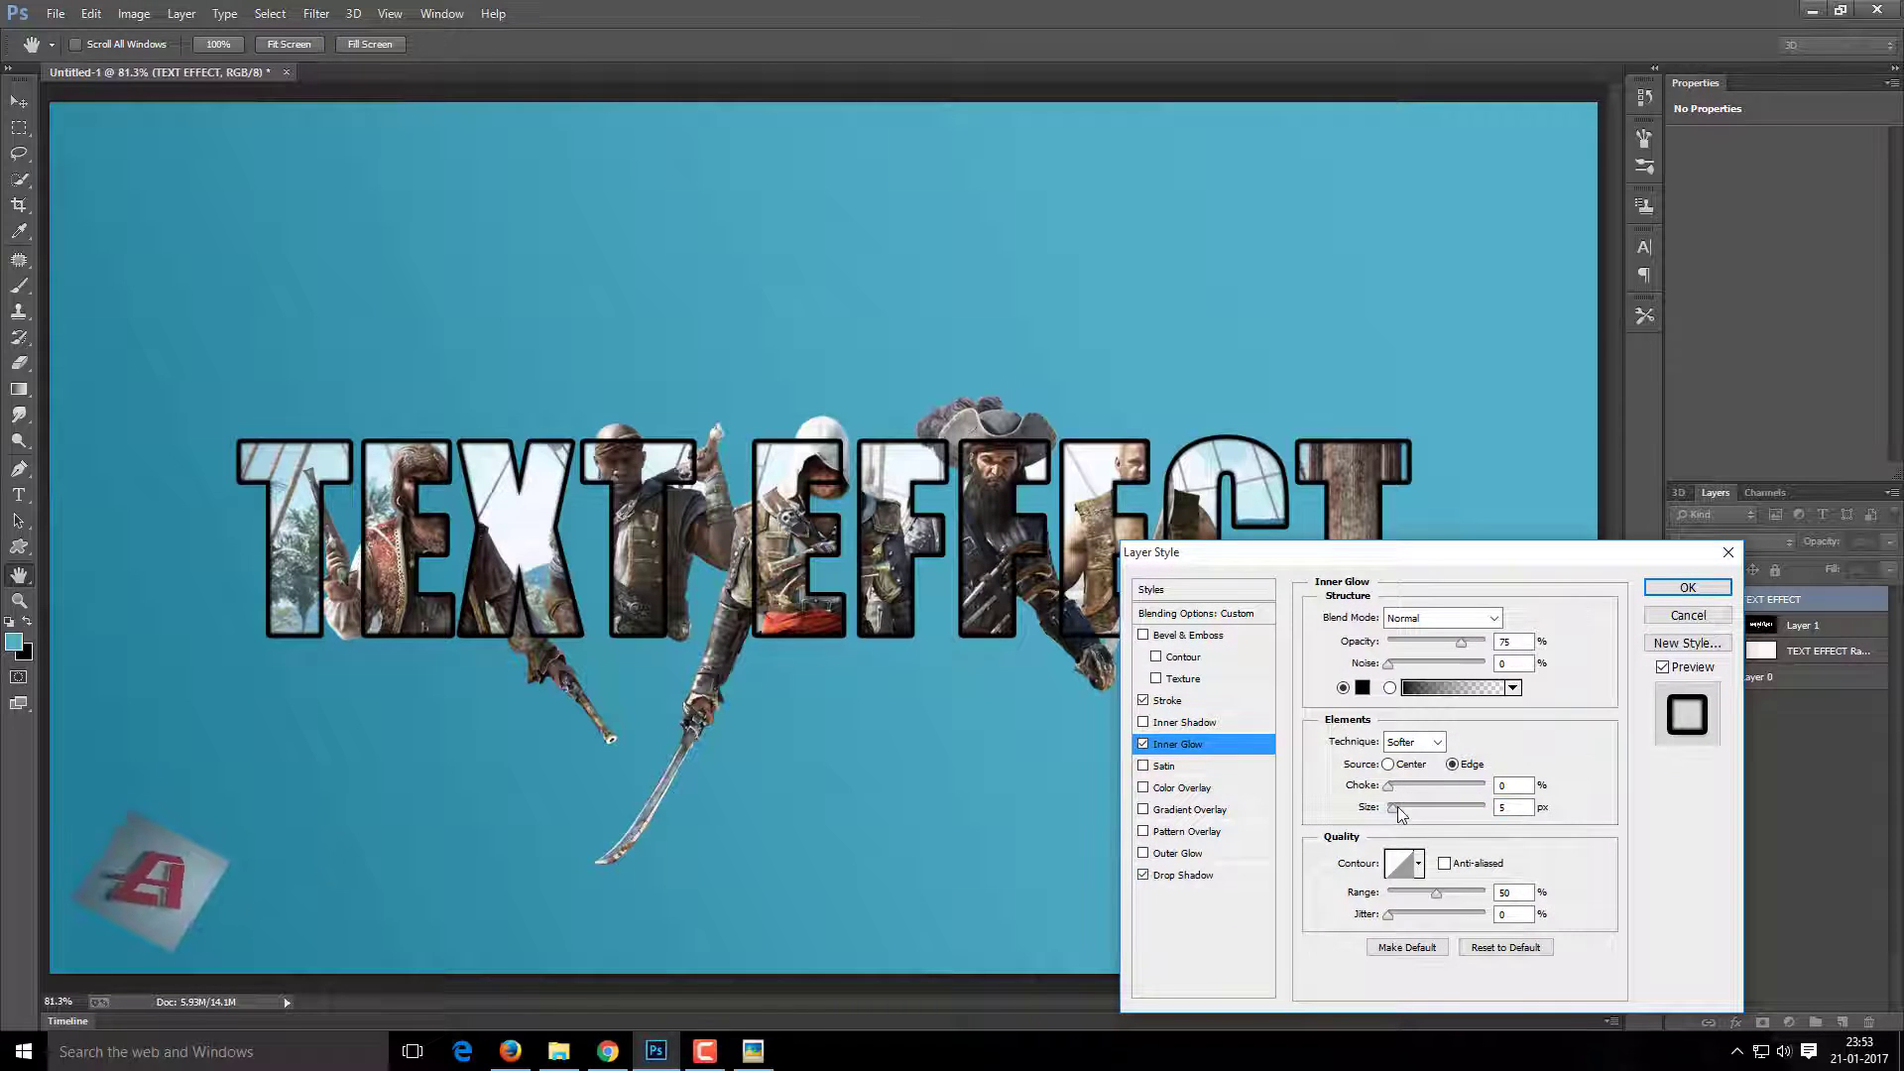
pyautogui.moveTo(1396, 807); pyautogui.dragTo(1349, 811)
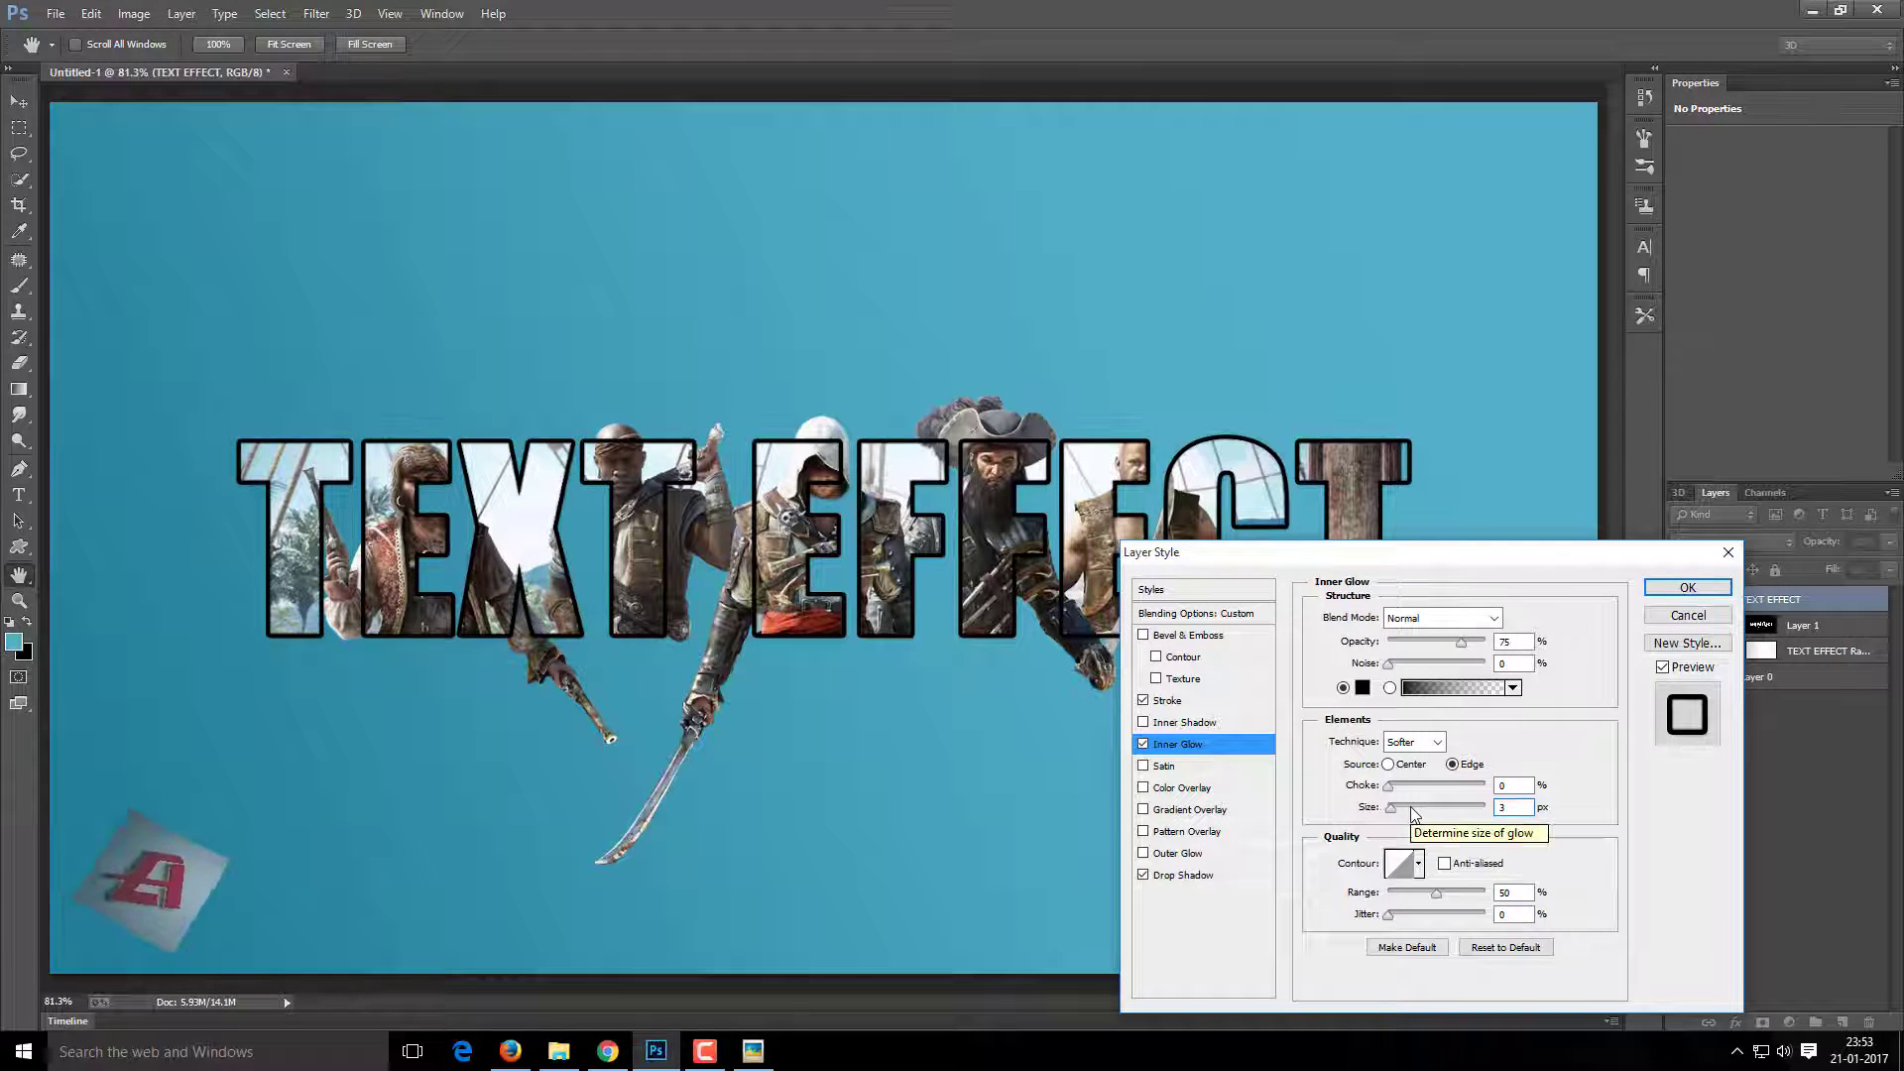
pyautogui.write('35')
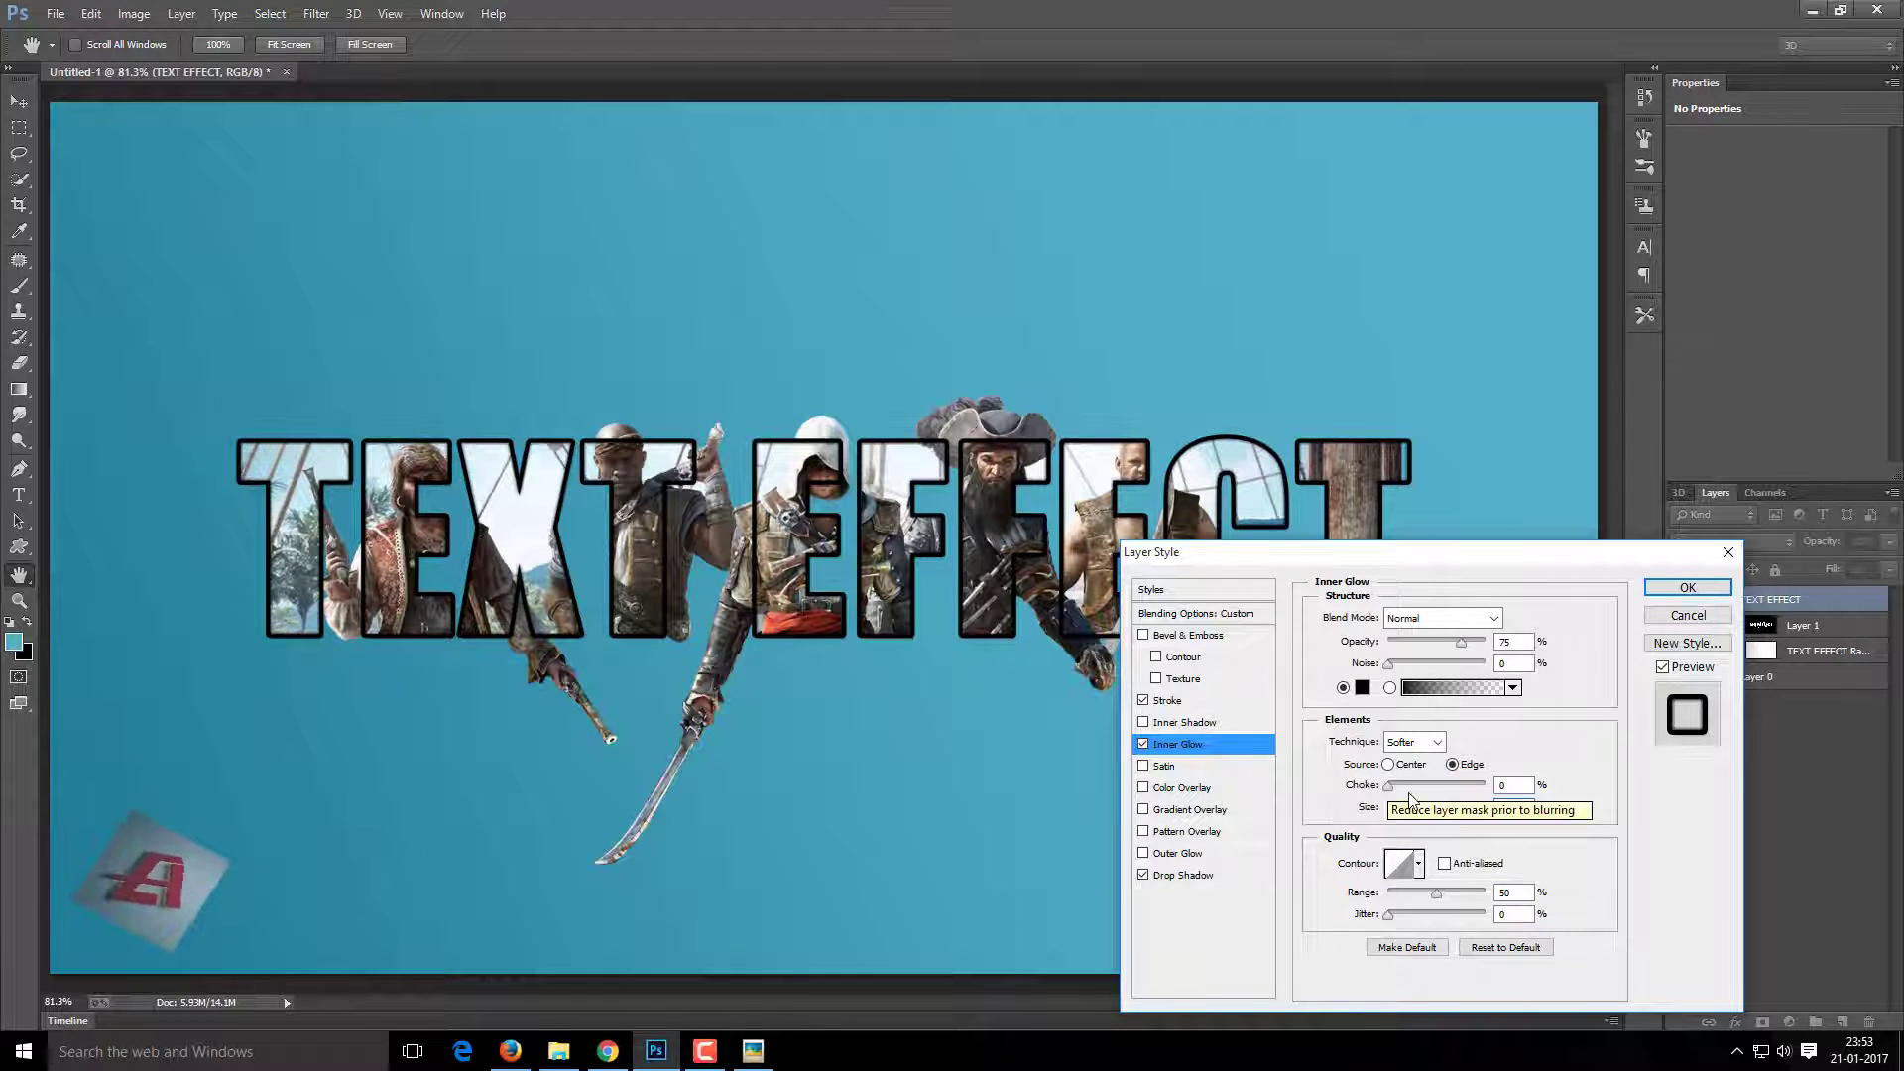
pyautogui.click(1518, 786)
pyautogui.click(1396, 810)
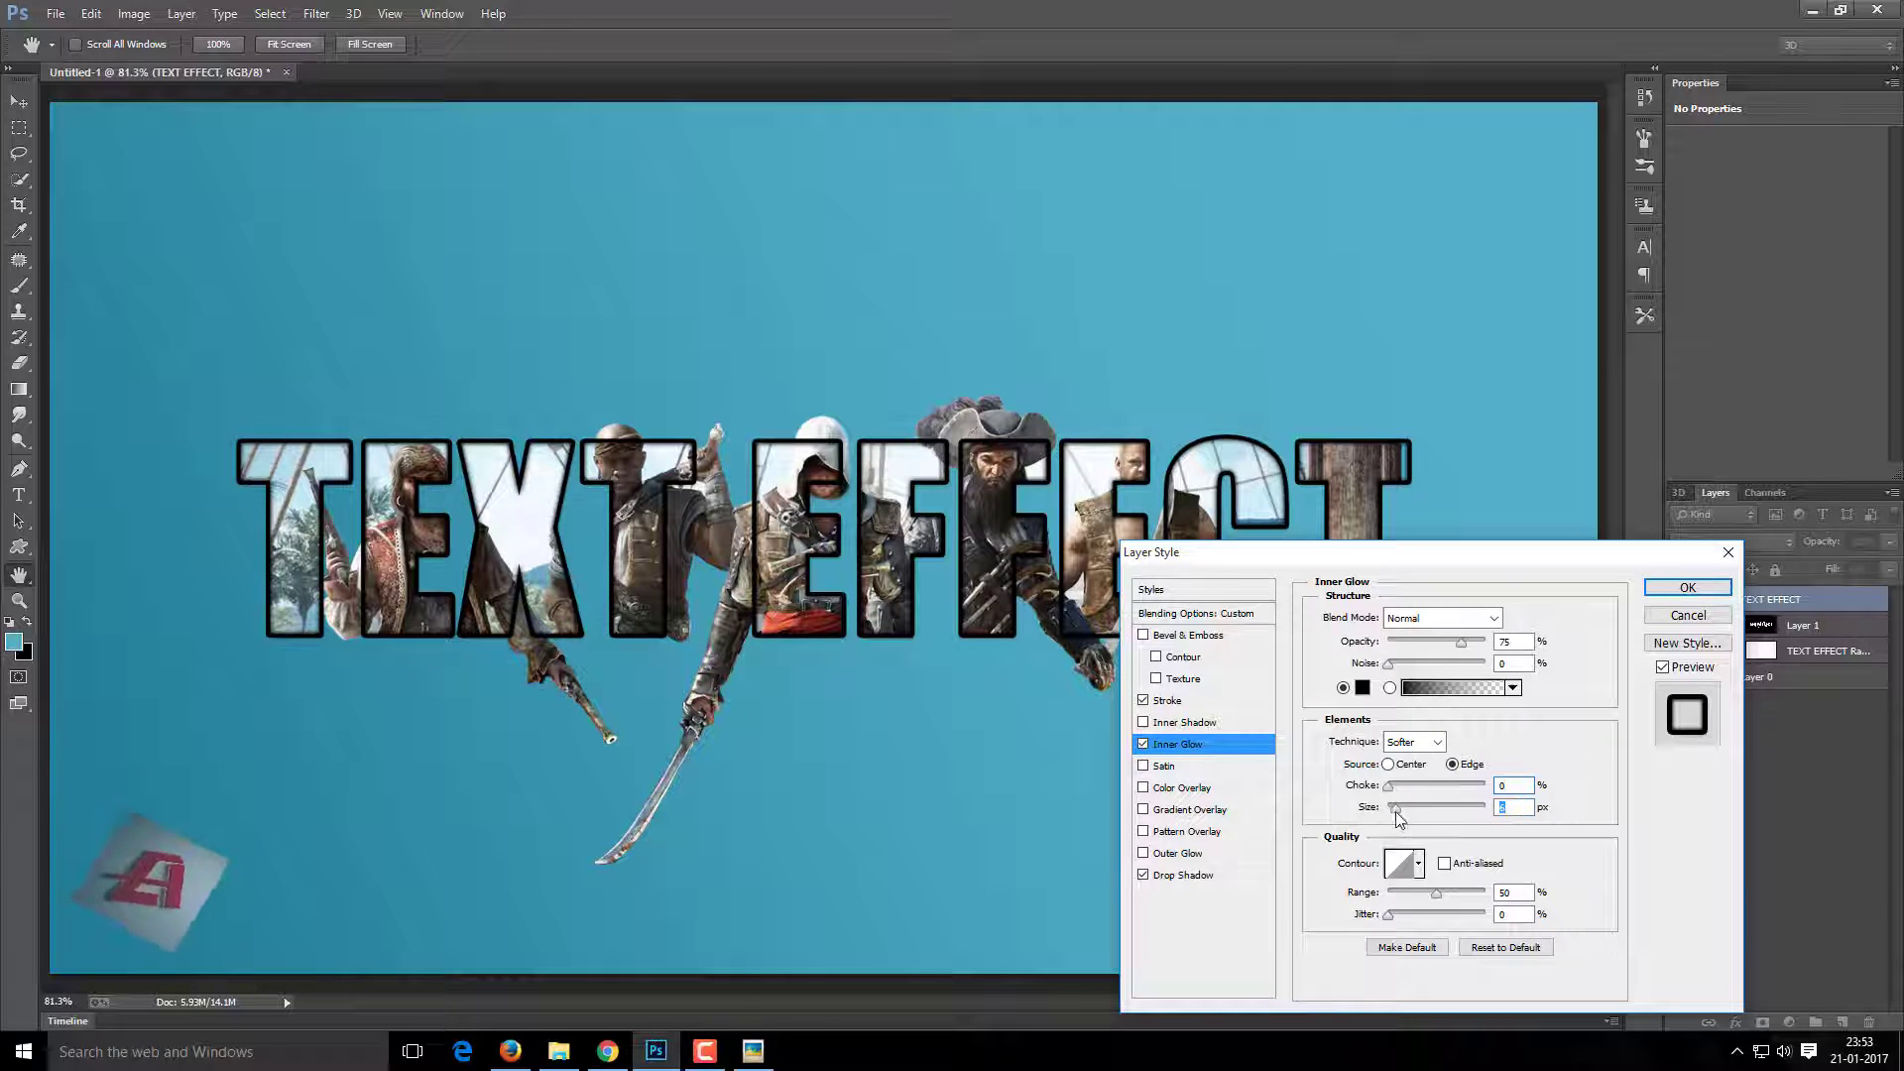
pyautogui.write('10')
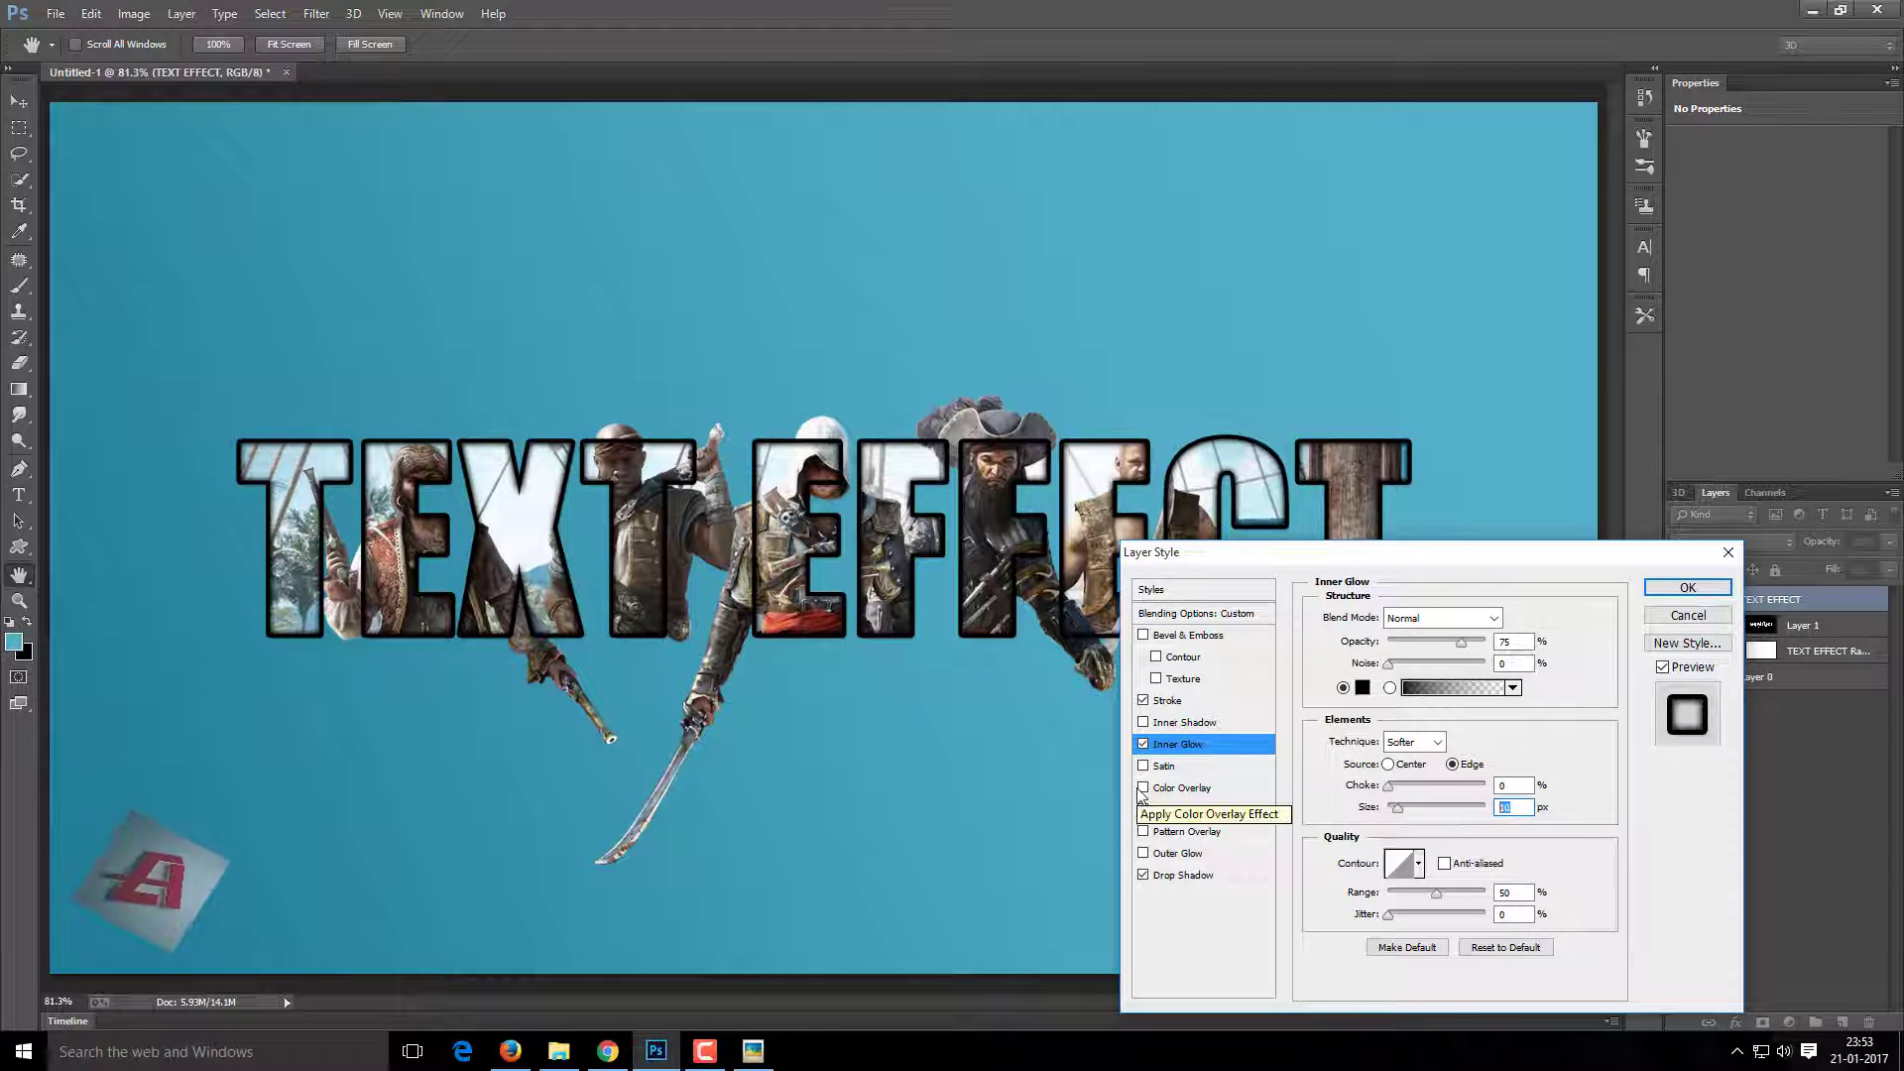
pyautogui.press('Return')
# Give the TEXT EFFECT drop shadow Normal blend, 45° angle, 11 px distance, 0% spread, 20 px size.
pyautogui.press('b')
pyautogui.doubleClick(1850, 599)
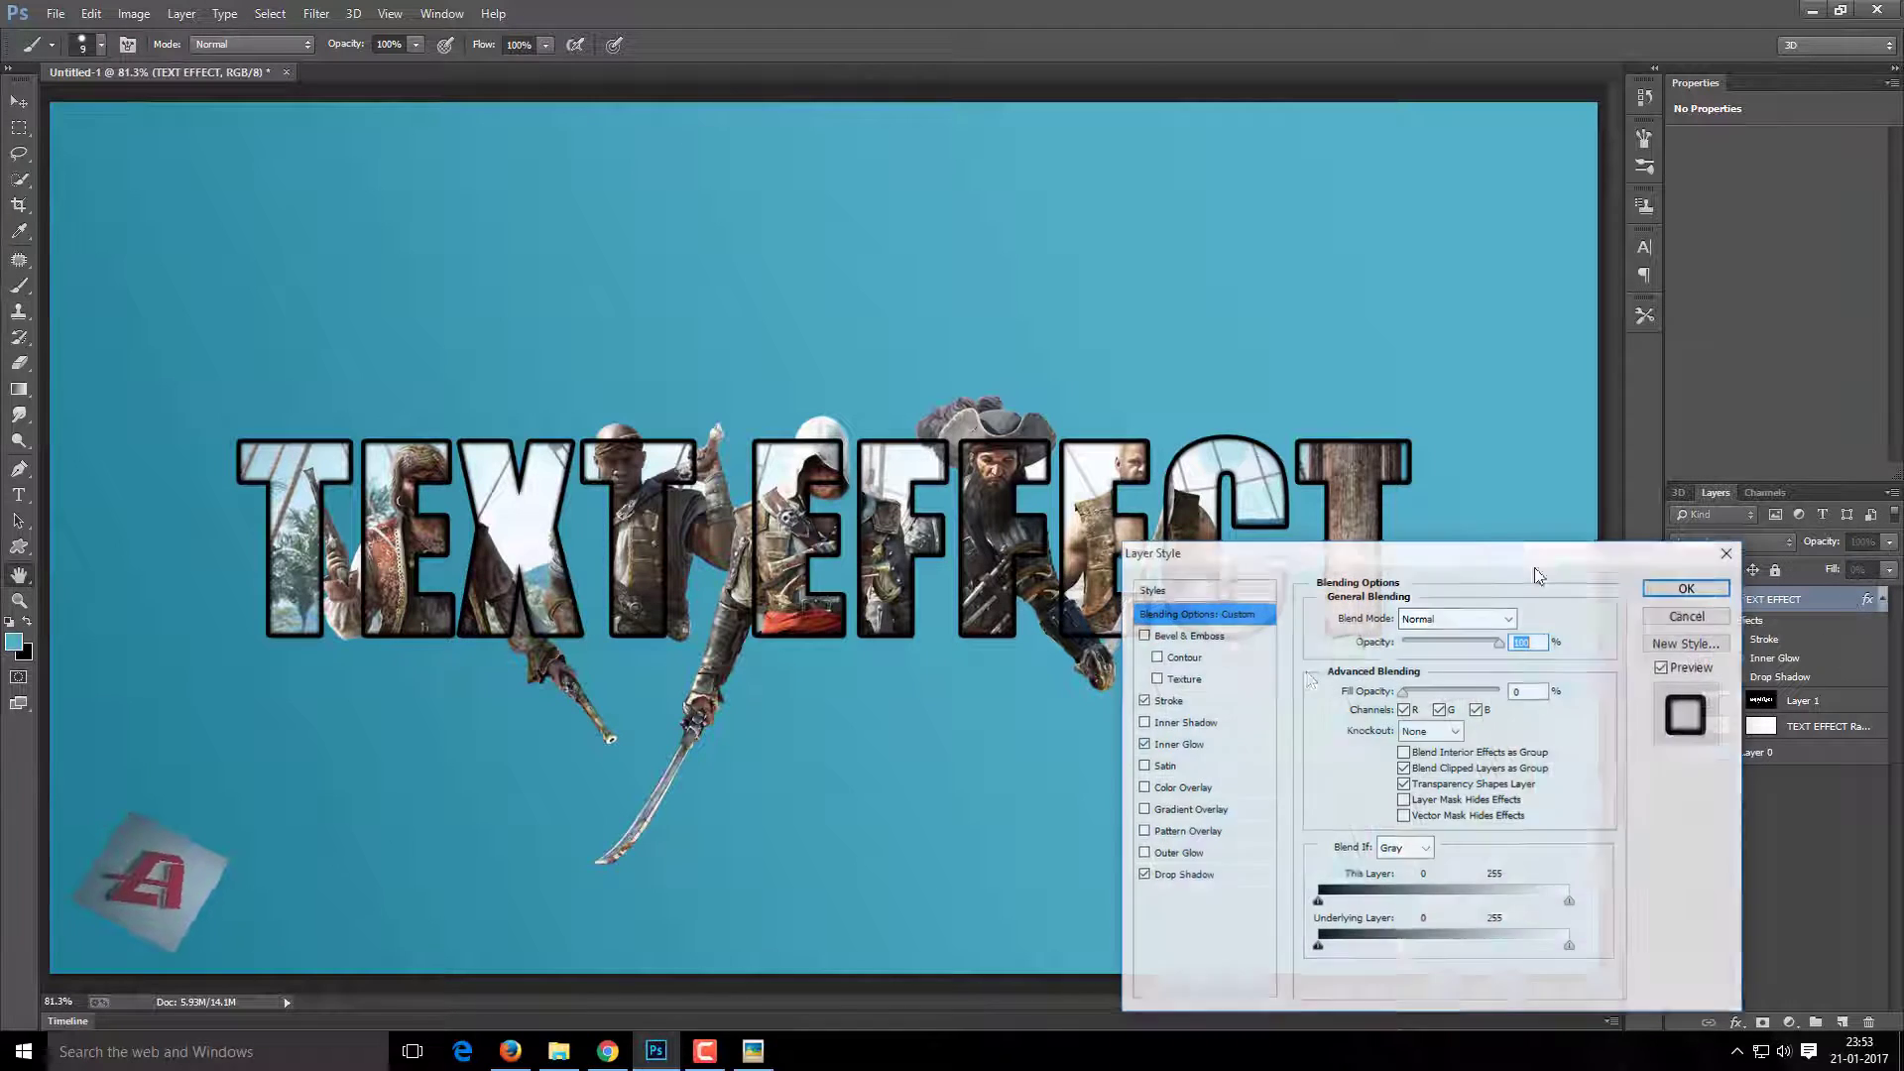
pyautogui.click(1206, 875)
pyautogui.click(1449, 619)
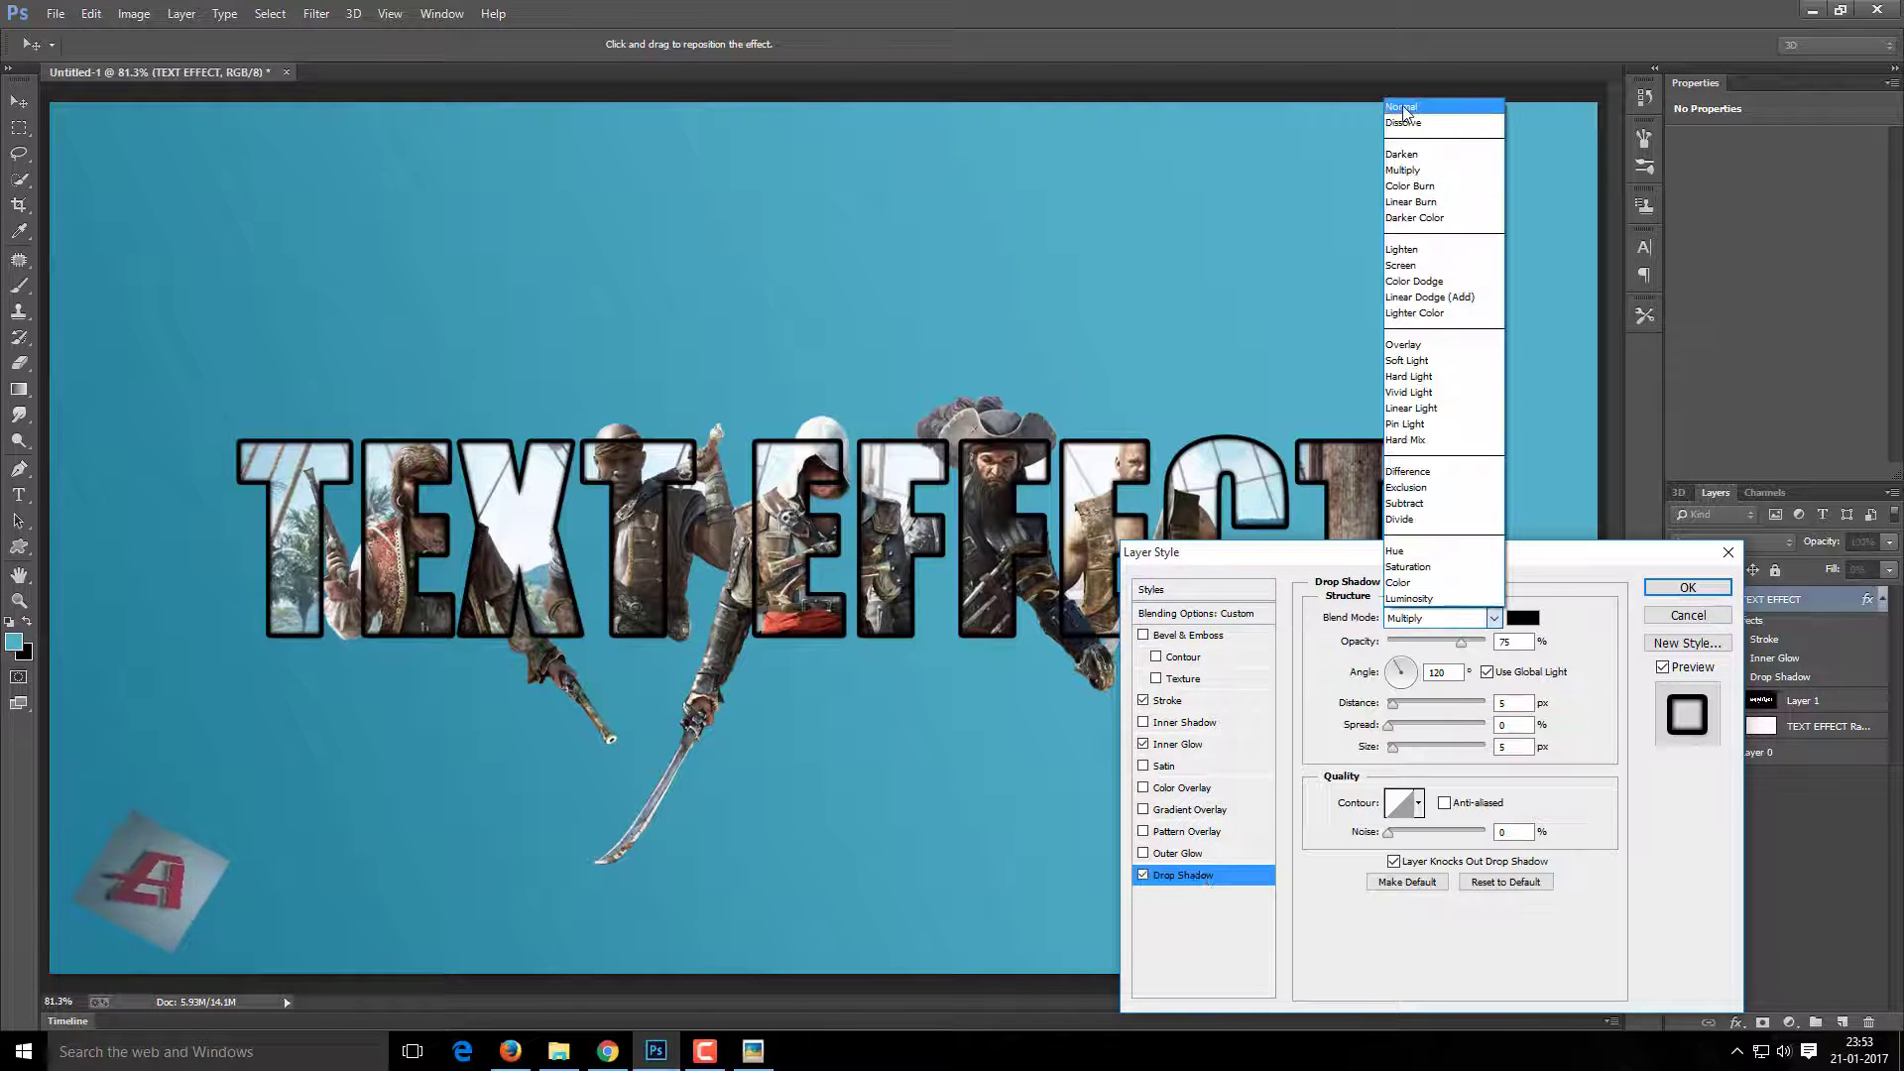
pyautogui.click(1399, 112)
pyautogui.moveTo(1393, 746); pyautogui.dragTo(1407, 746)
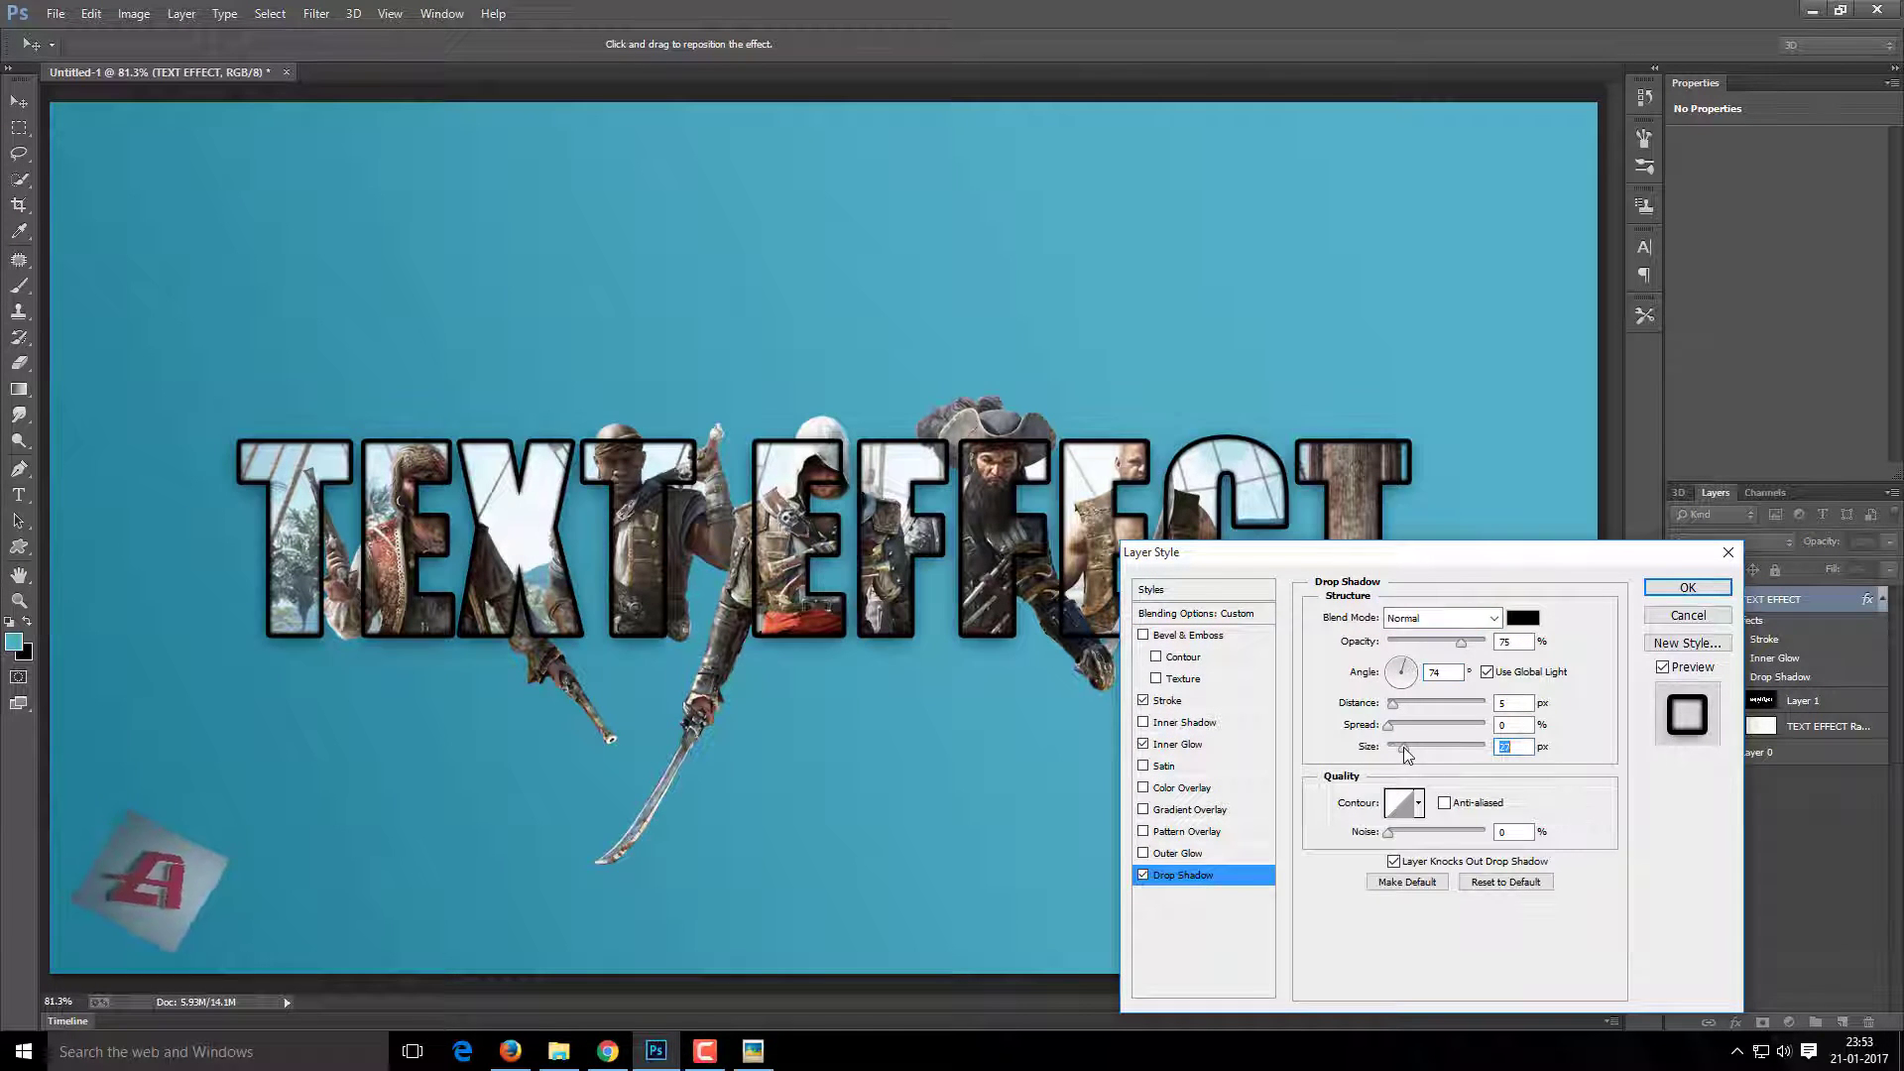
pyautogui.write('20')
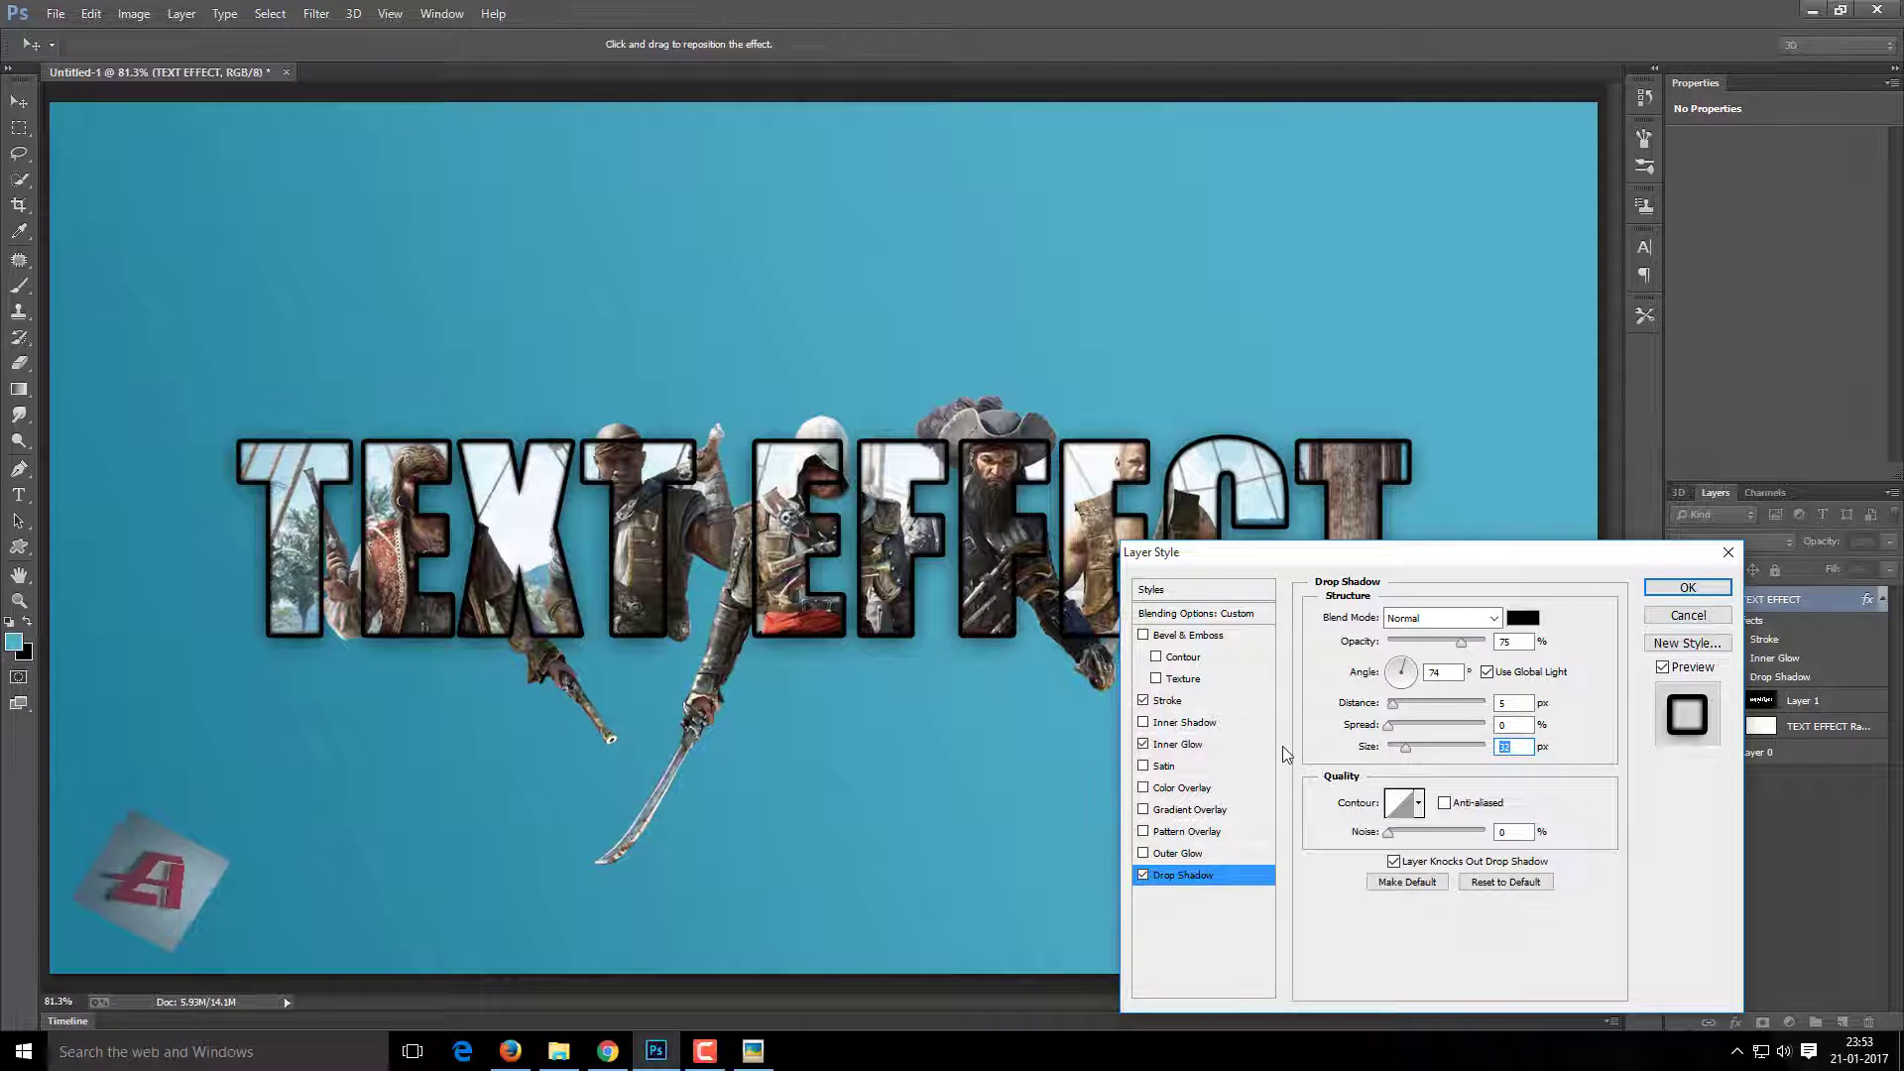
pyautogui.click(1412, 663)
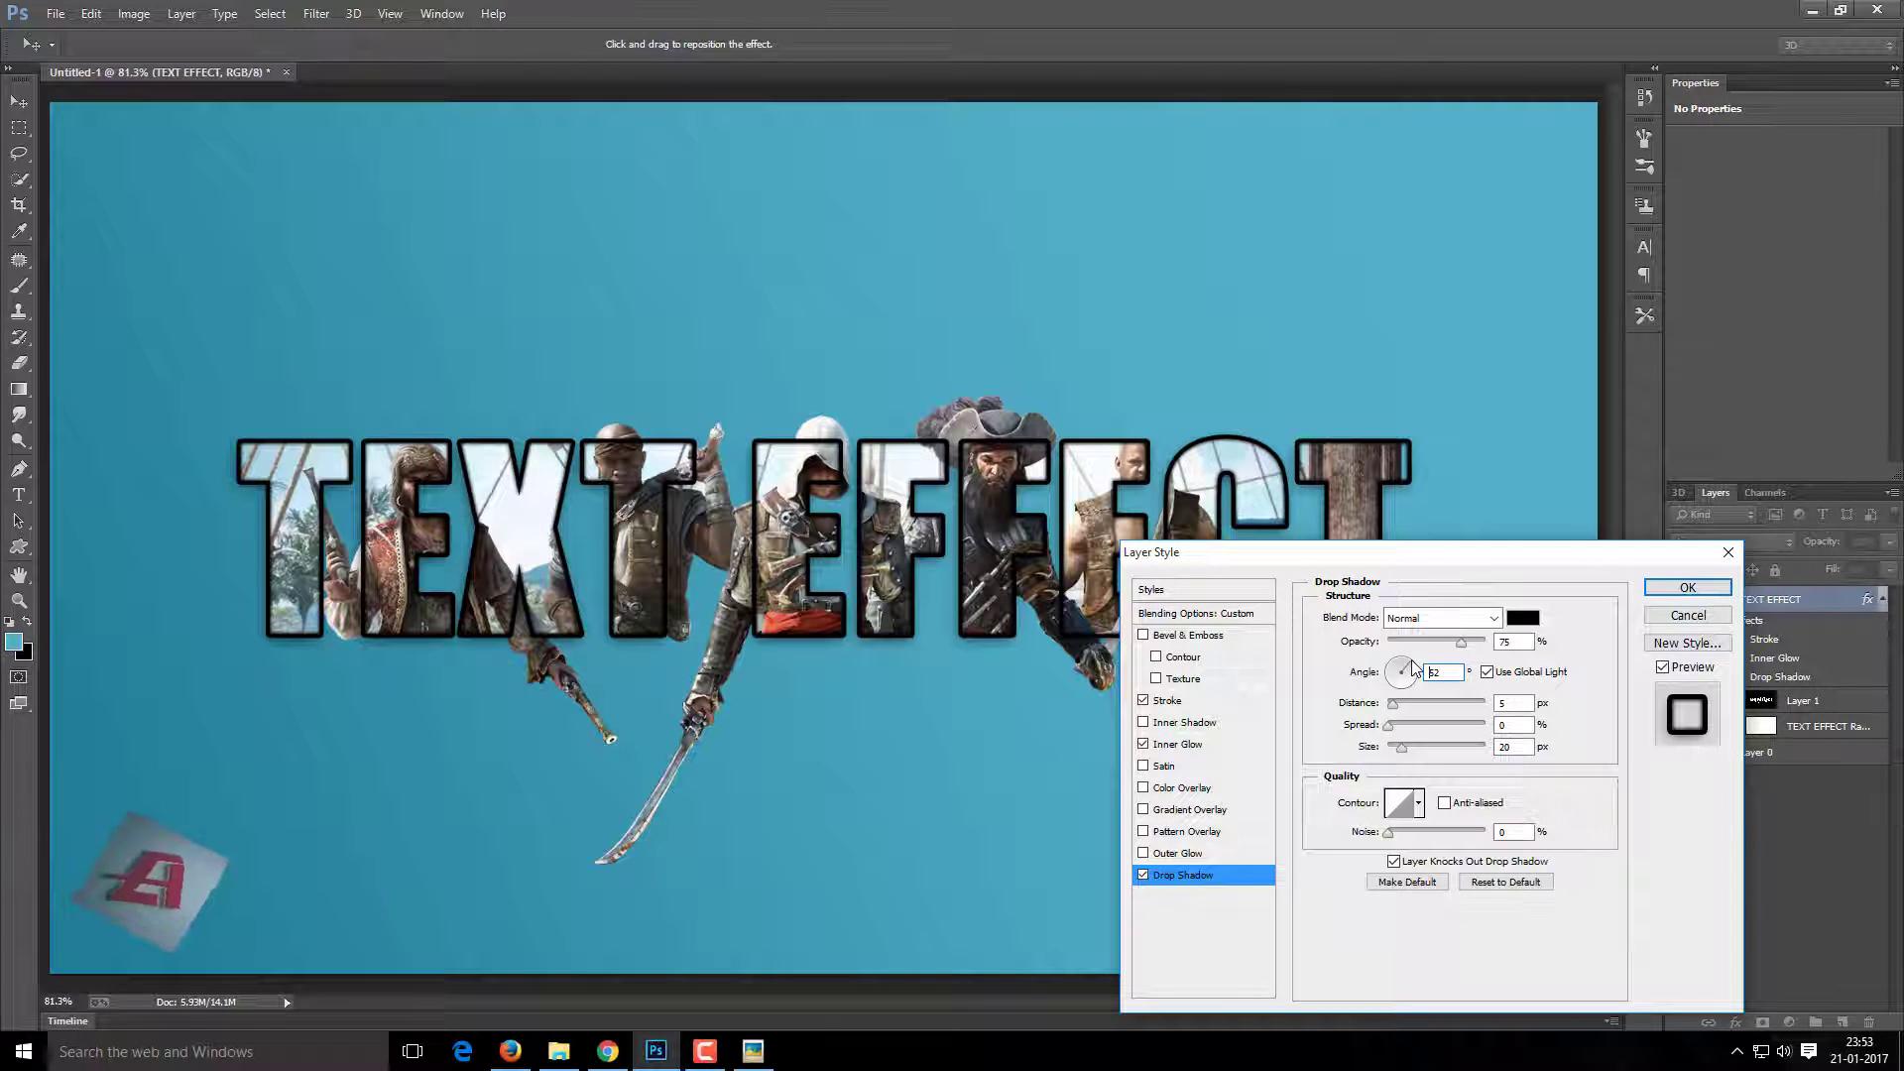
pyautogui.click(1416, 670)
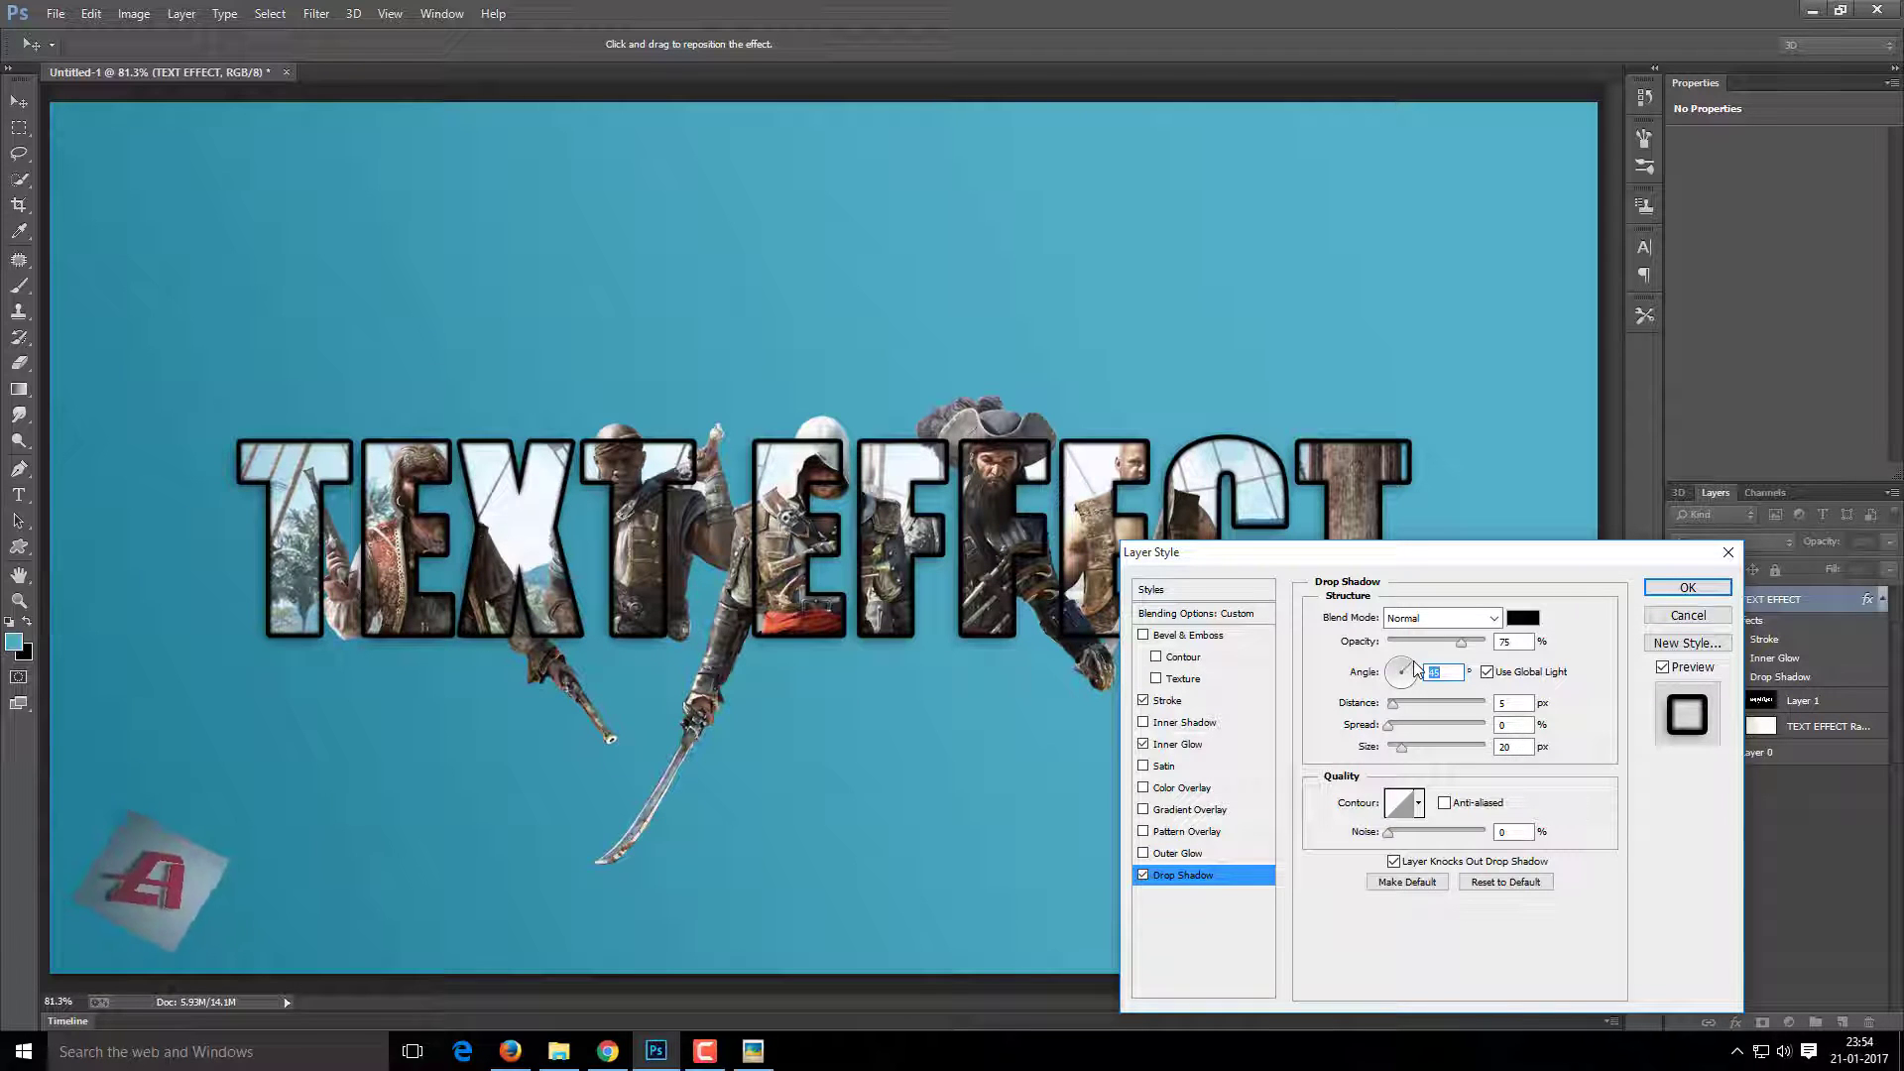
pyautogui.write('45')
pyautogui.moveTo(1397, 706); pyautogui.dragTo(1400, 708)
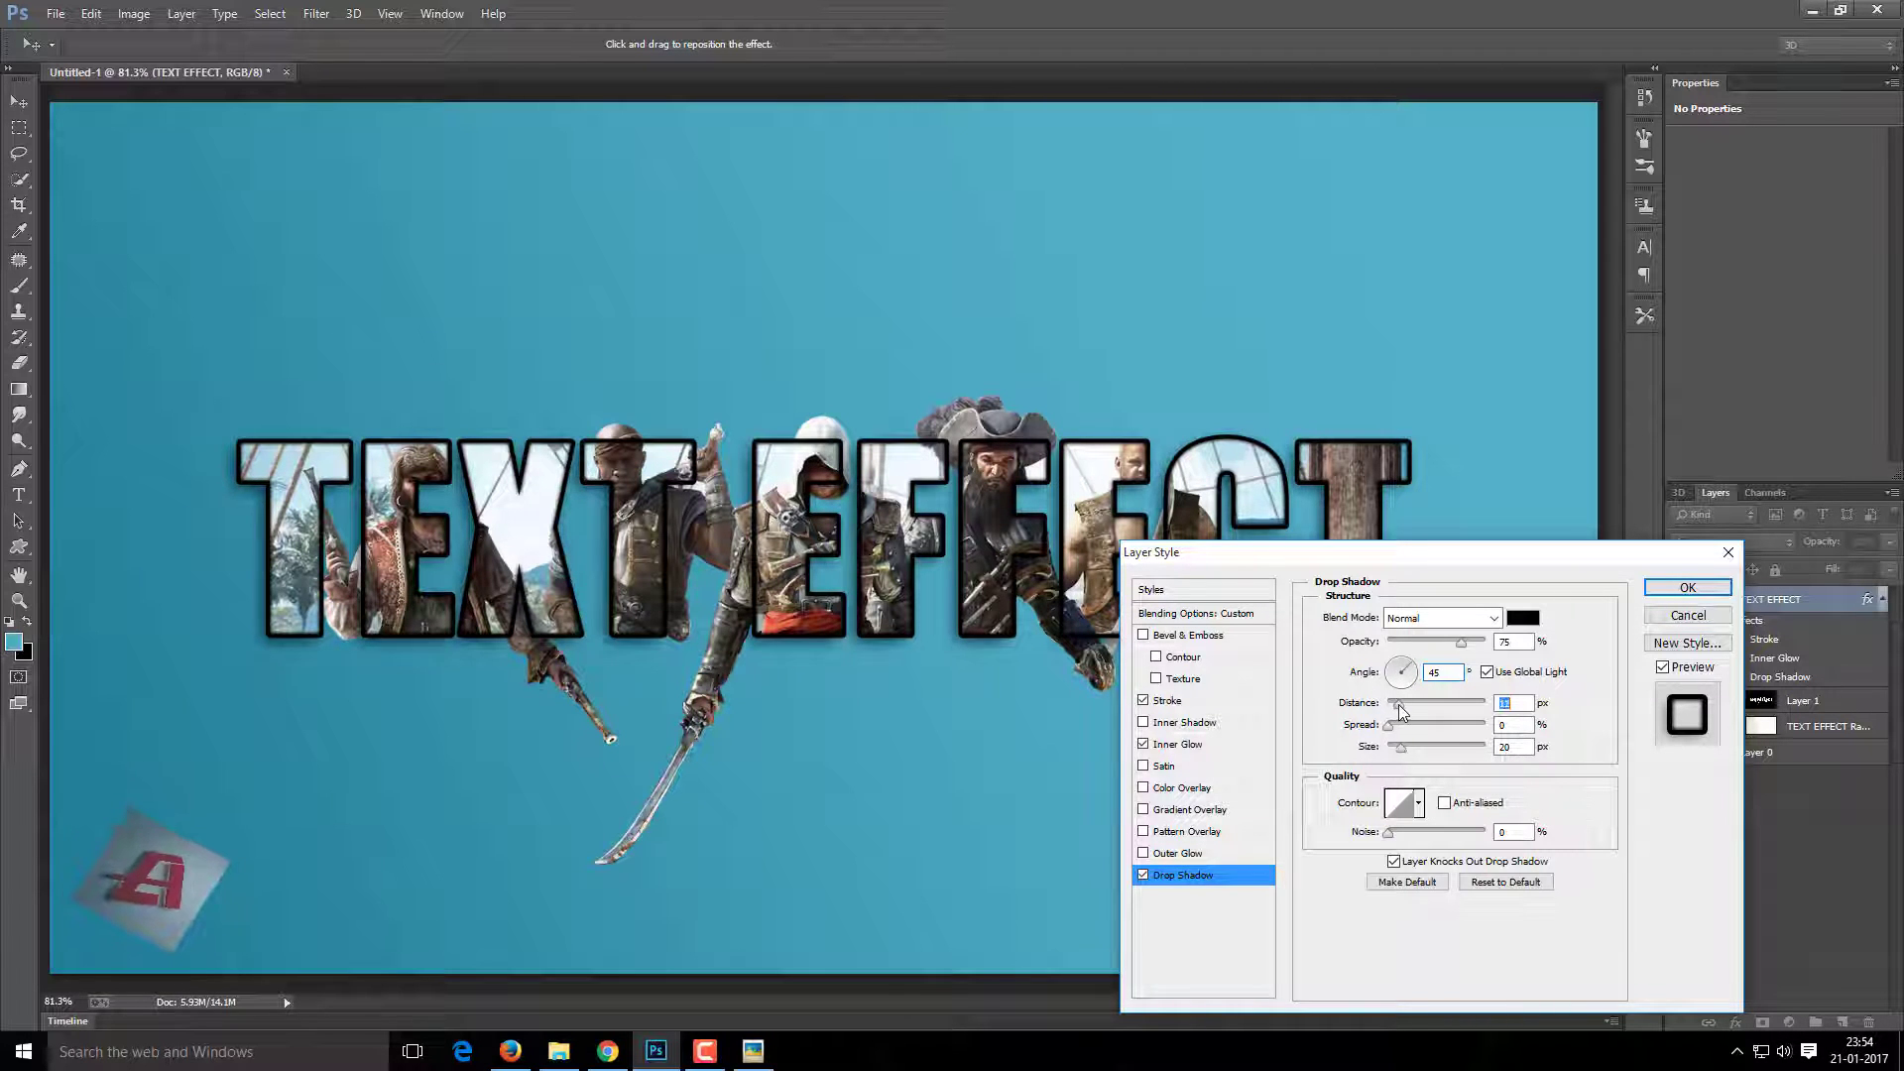
pyautogui.moveTo(1395, 732); pyautogui.dragTo(1373, 729)
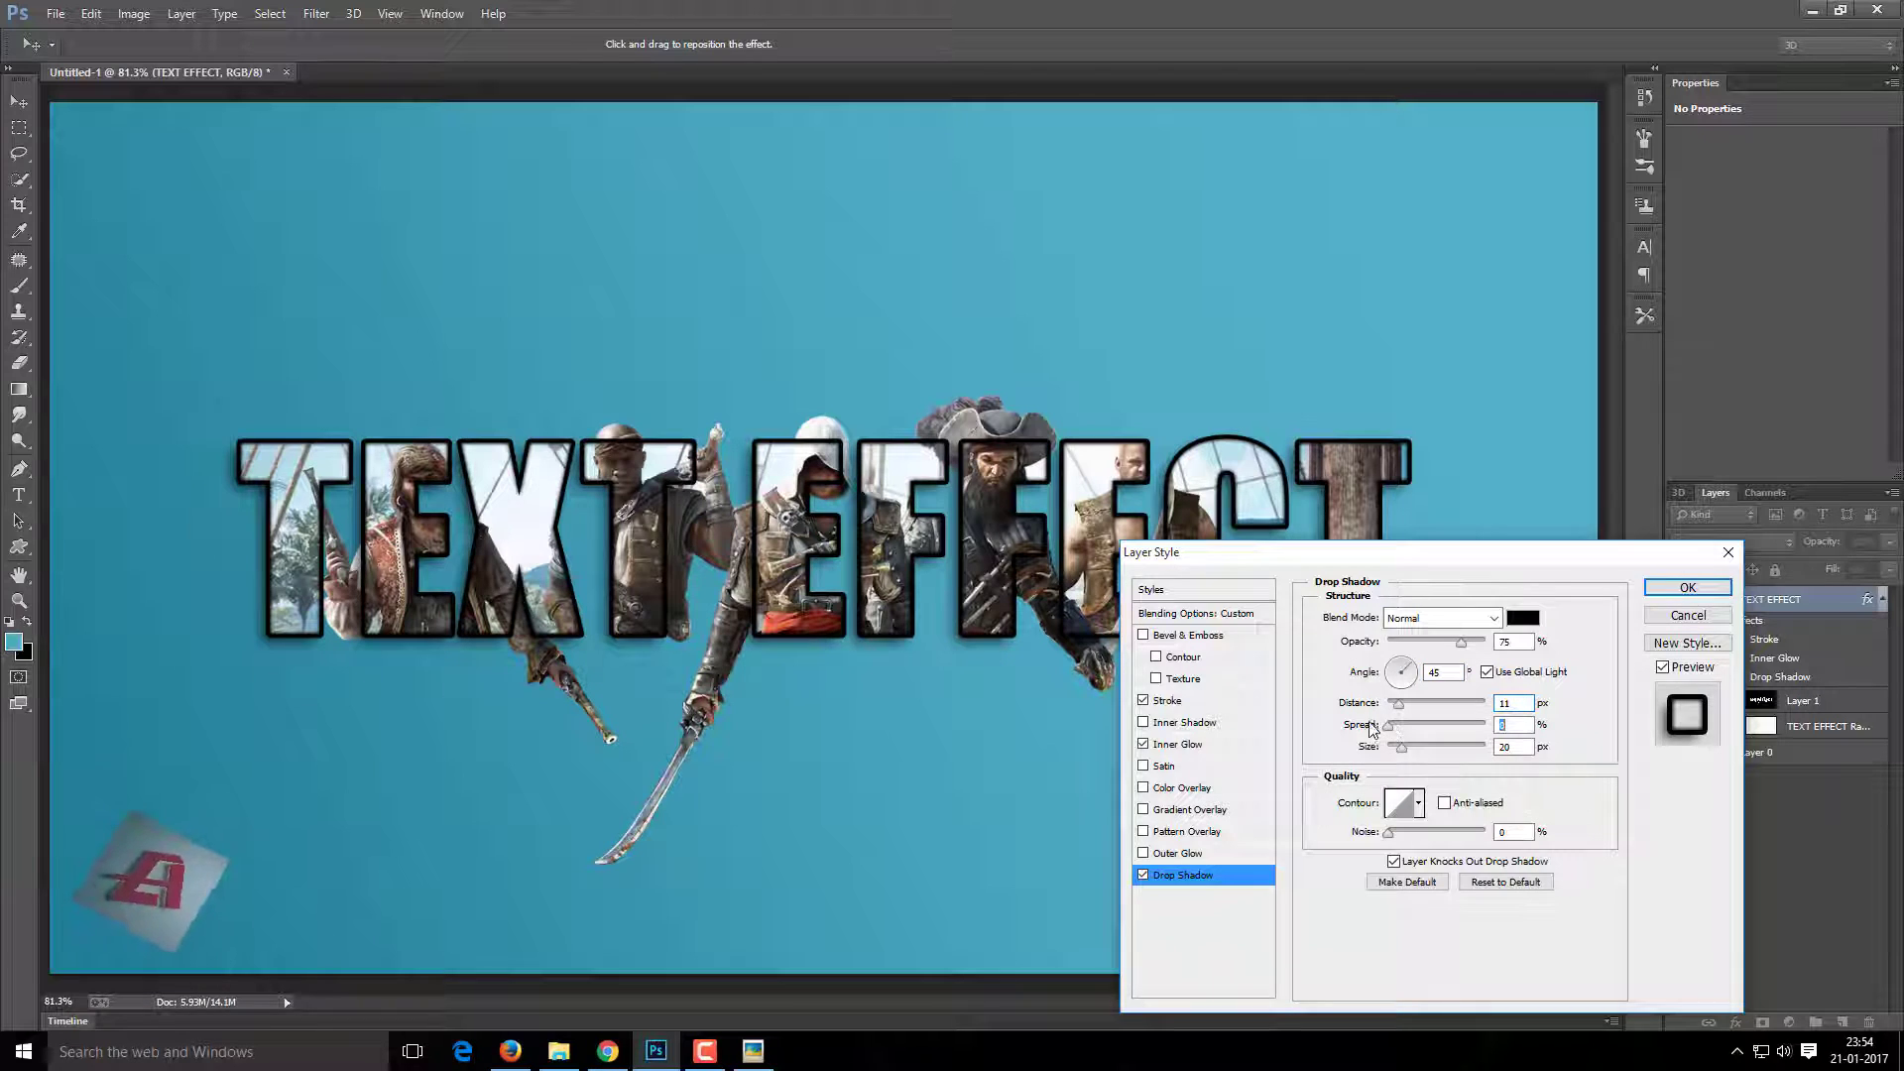
pyautogui.click(1686, 587)
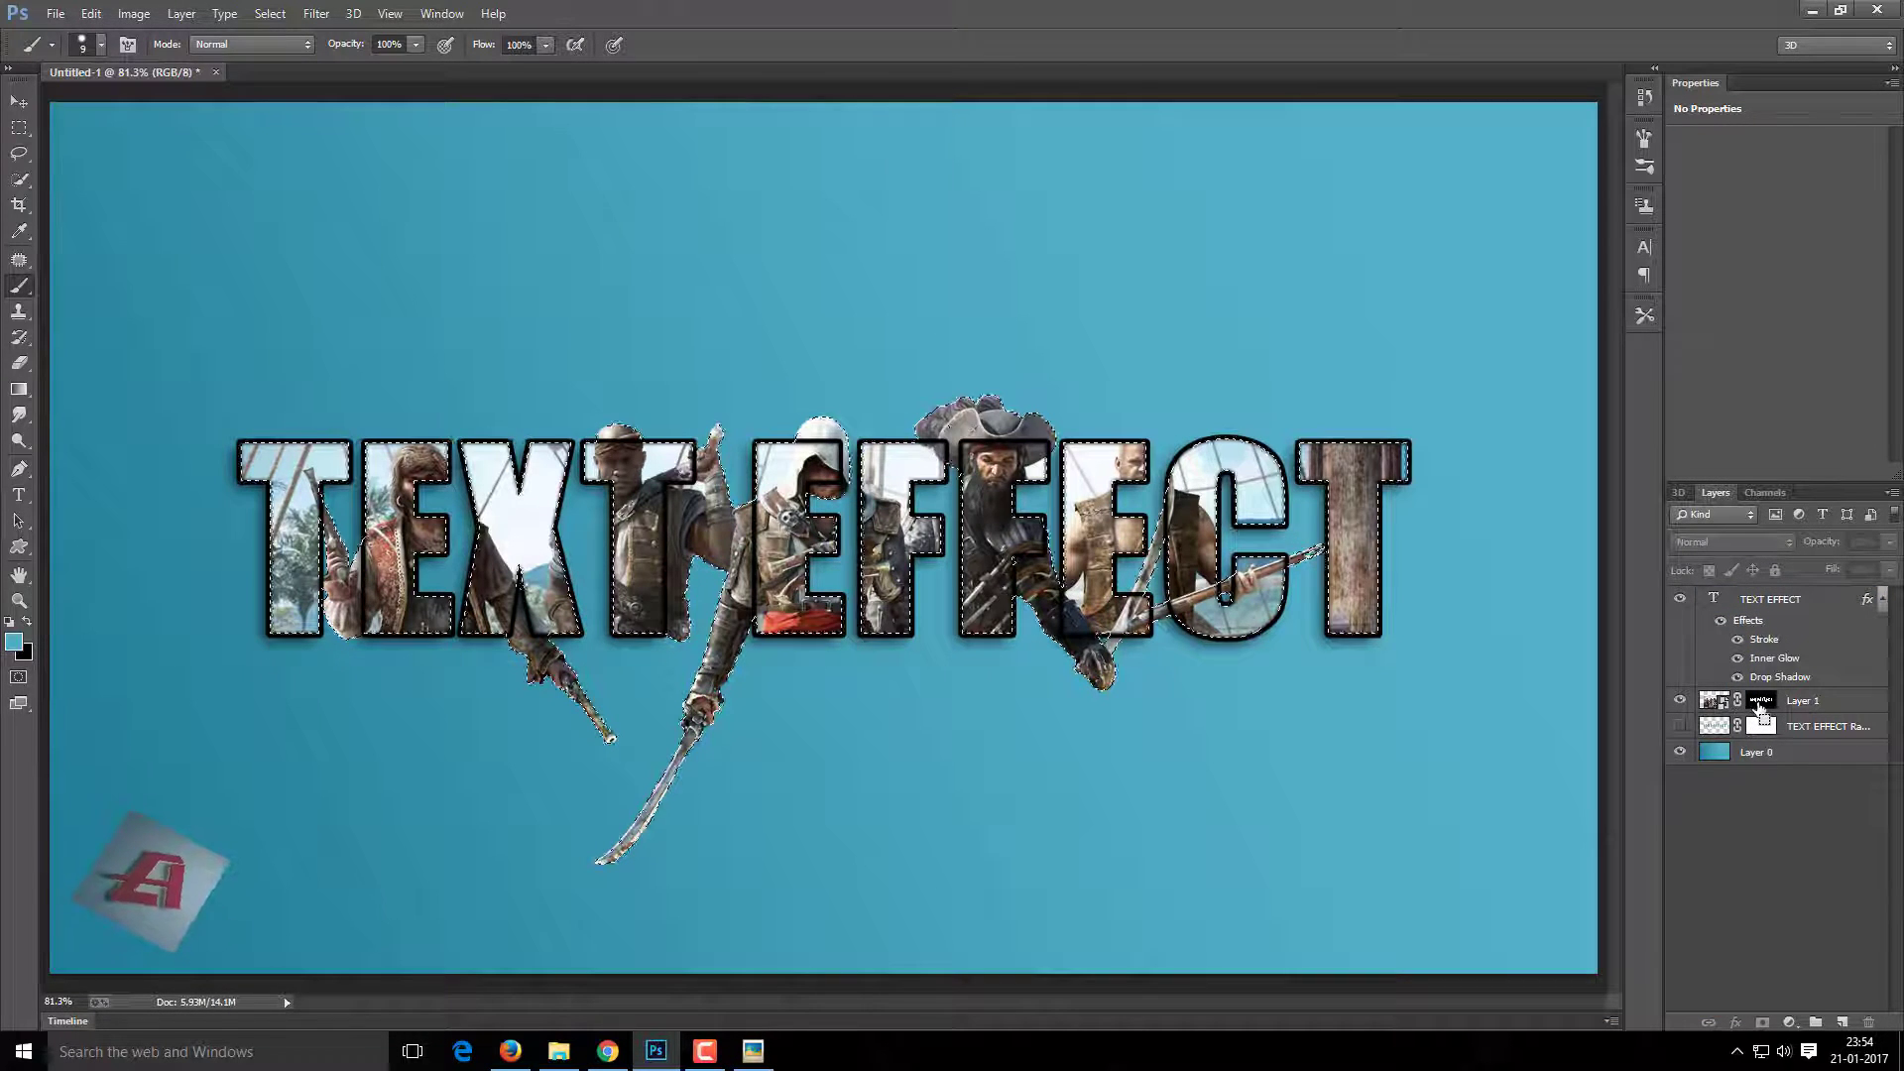
# Select the breakout characters' mask shape combined with the letter outlines.
pyautogui.keyDown('ctrl'); pyautogui.click(1717, 704); pyautogui.keyUp('ctrl')
pyautogui.hotkey('ctrl', 'd')
pyautogui.click(1762, 701)
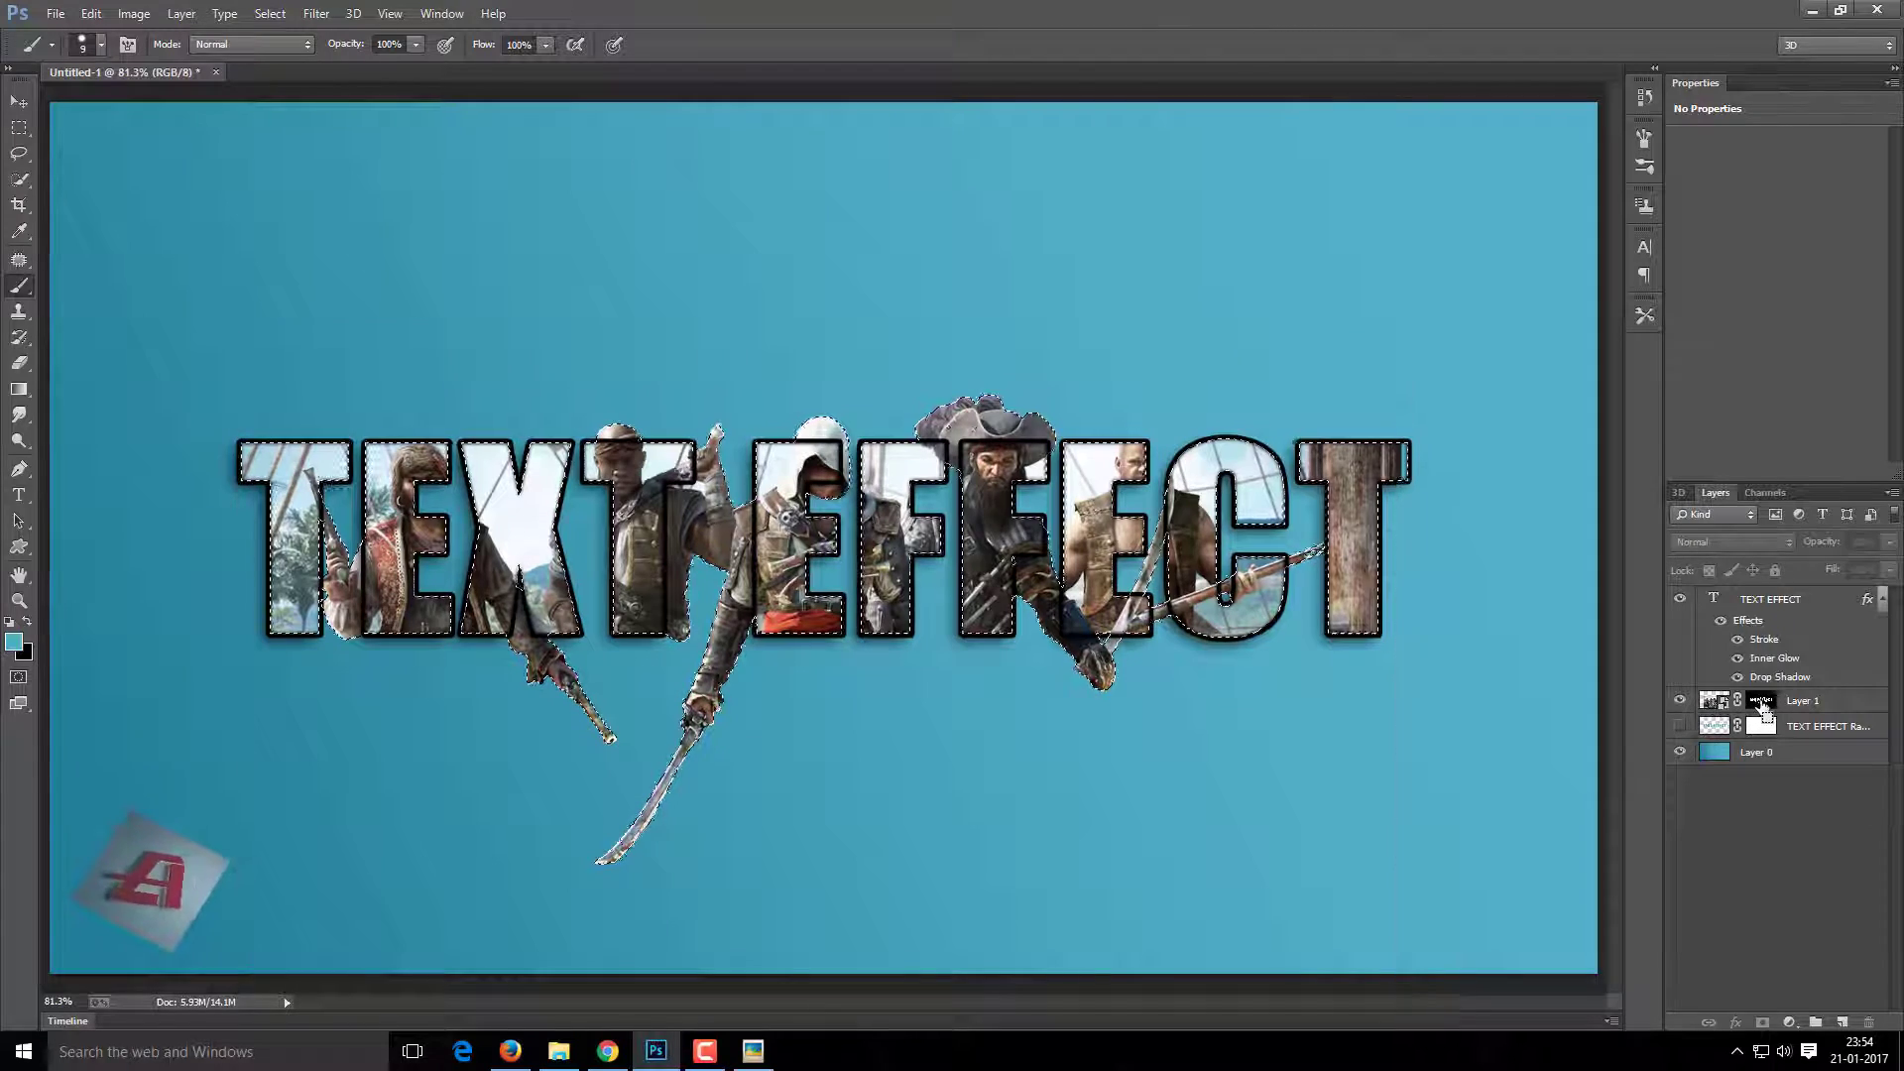
pyautogui.keyDown('ctrl'); pyautogui.click(1761, 701); pyautogui.keyUp('ctrl')
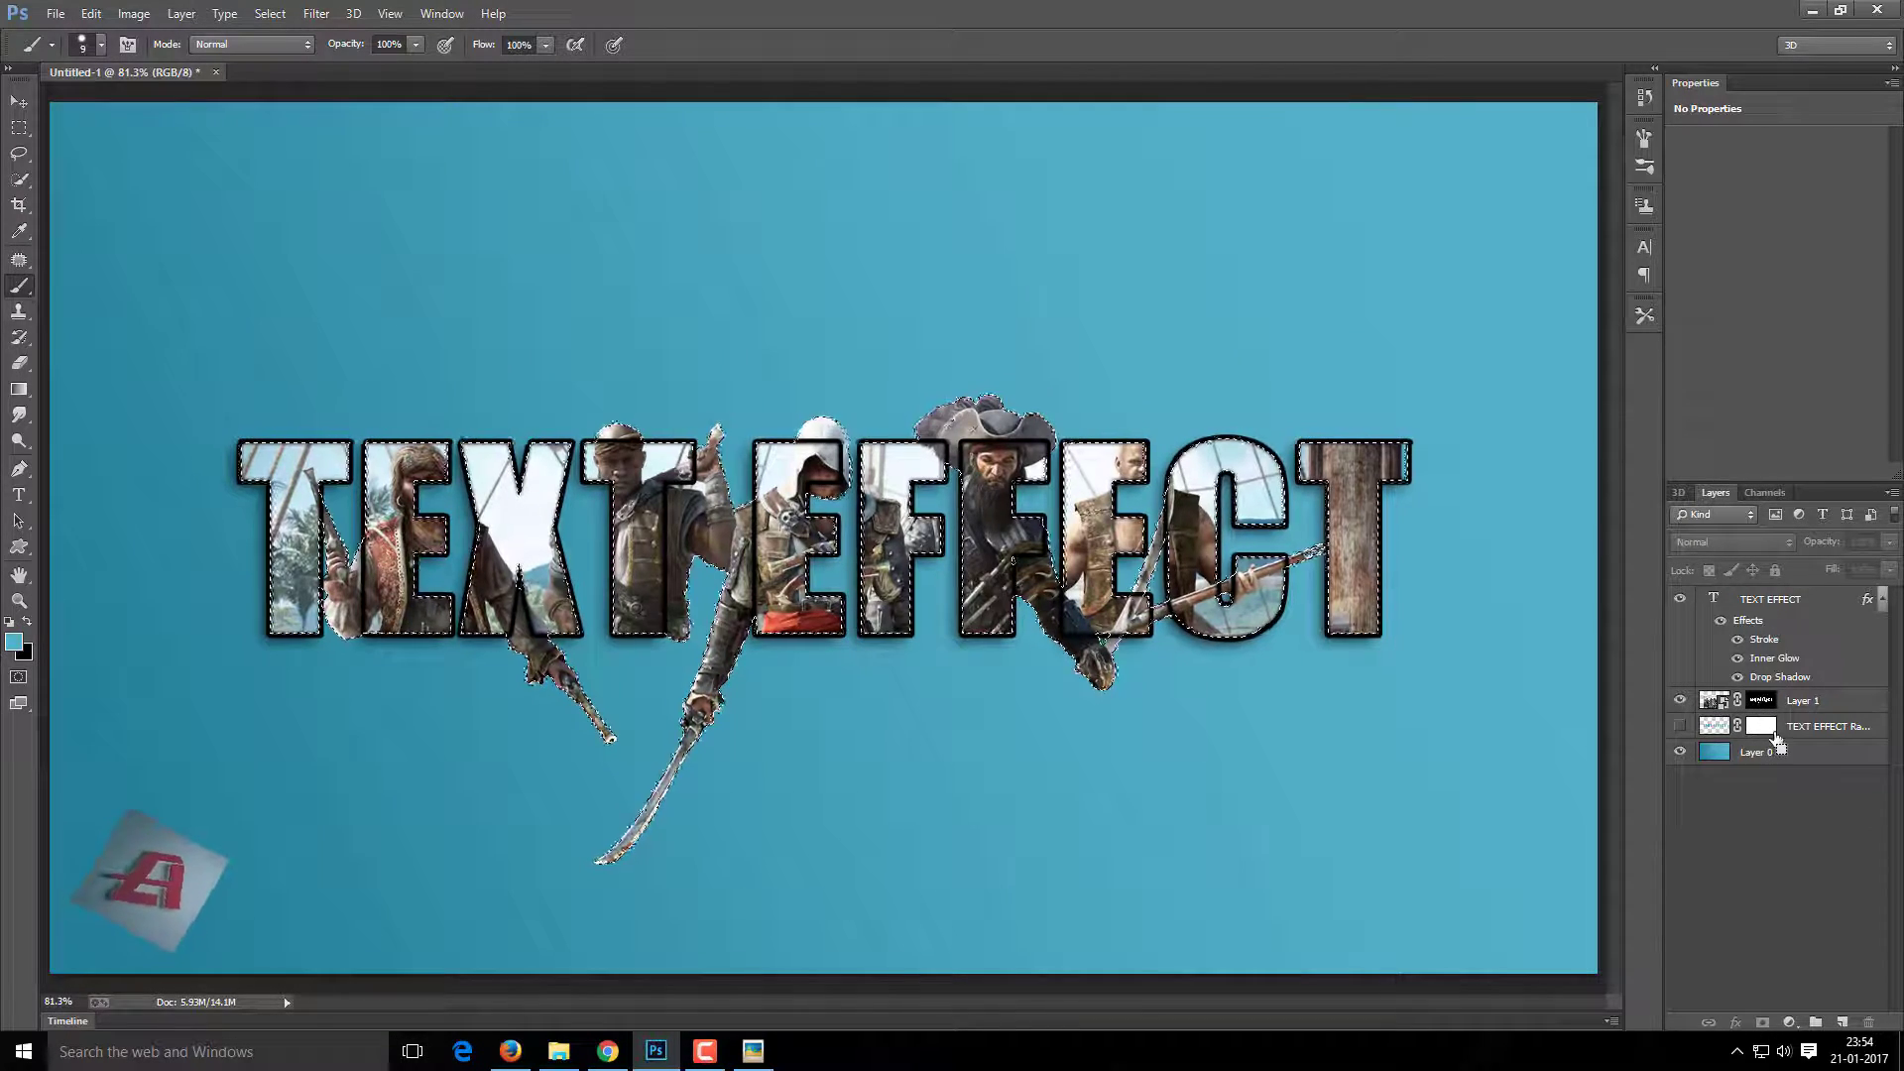
pyautogui.hotkey('ctrl', 'd')
pyautogui.scroll(1, 1323, 729)
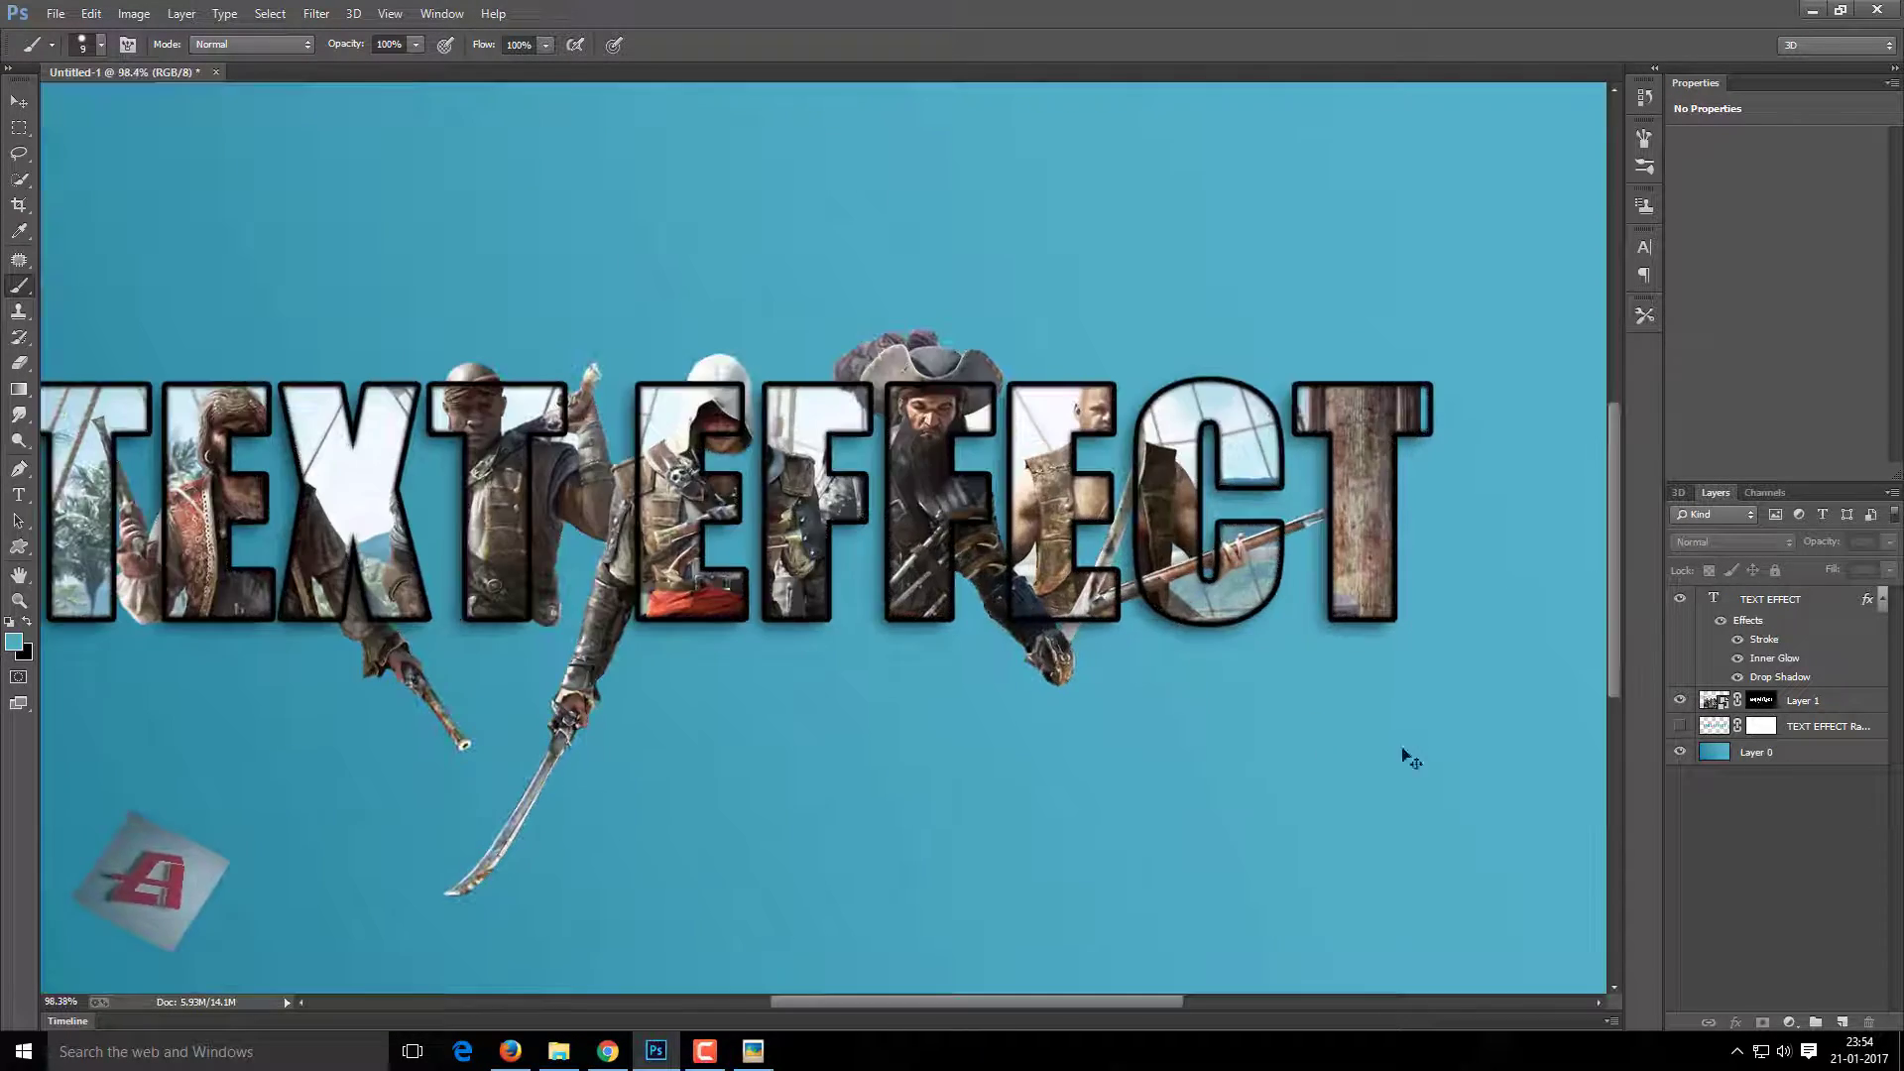
pyautogui.click(1836, 705)
pyautogui.keyDown('ctrl'); pyautogui.click(1761, 702); pyautogui.keyUp('ctrl')
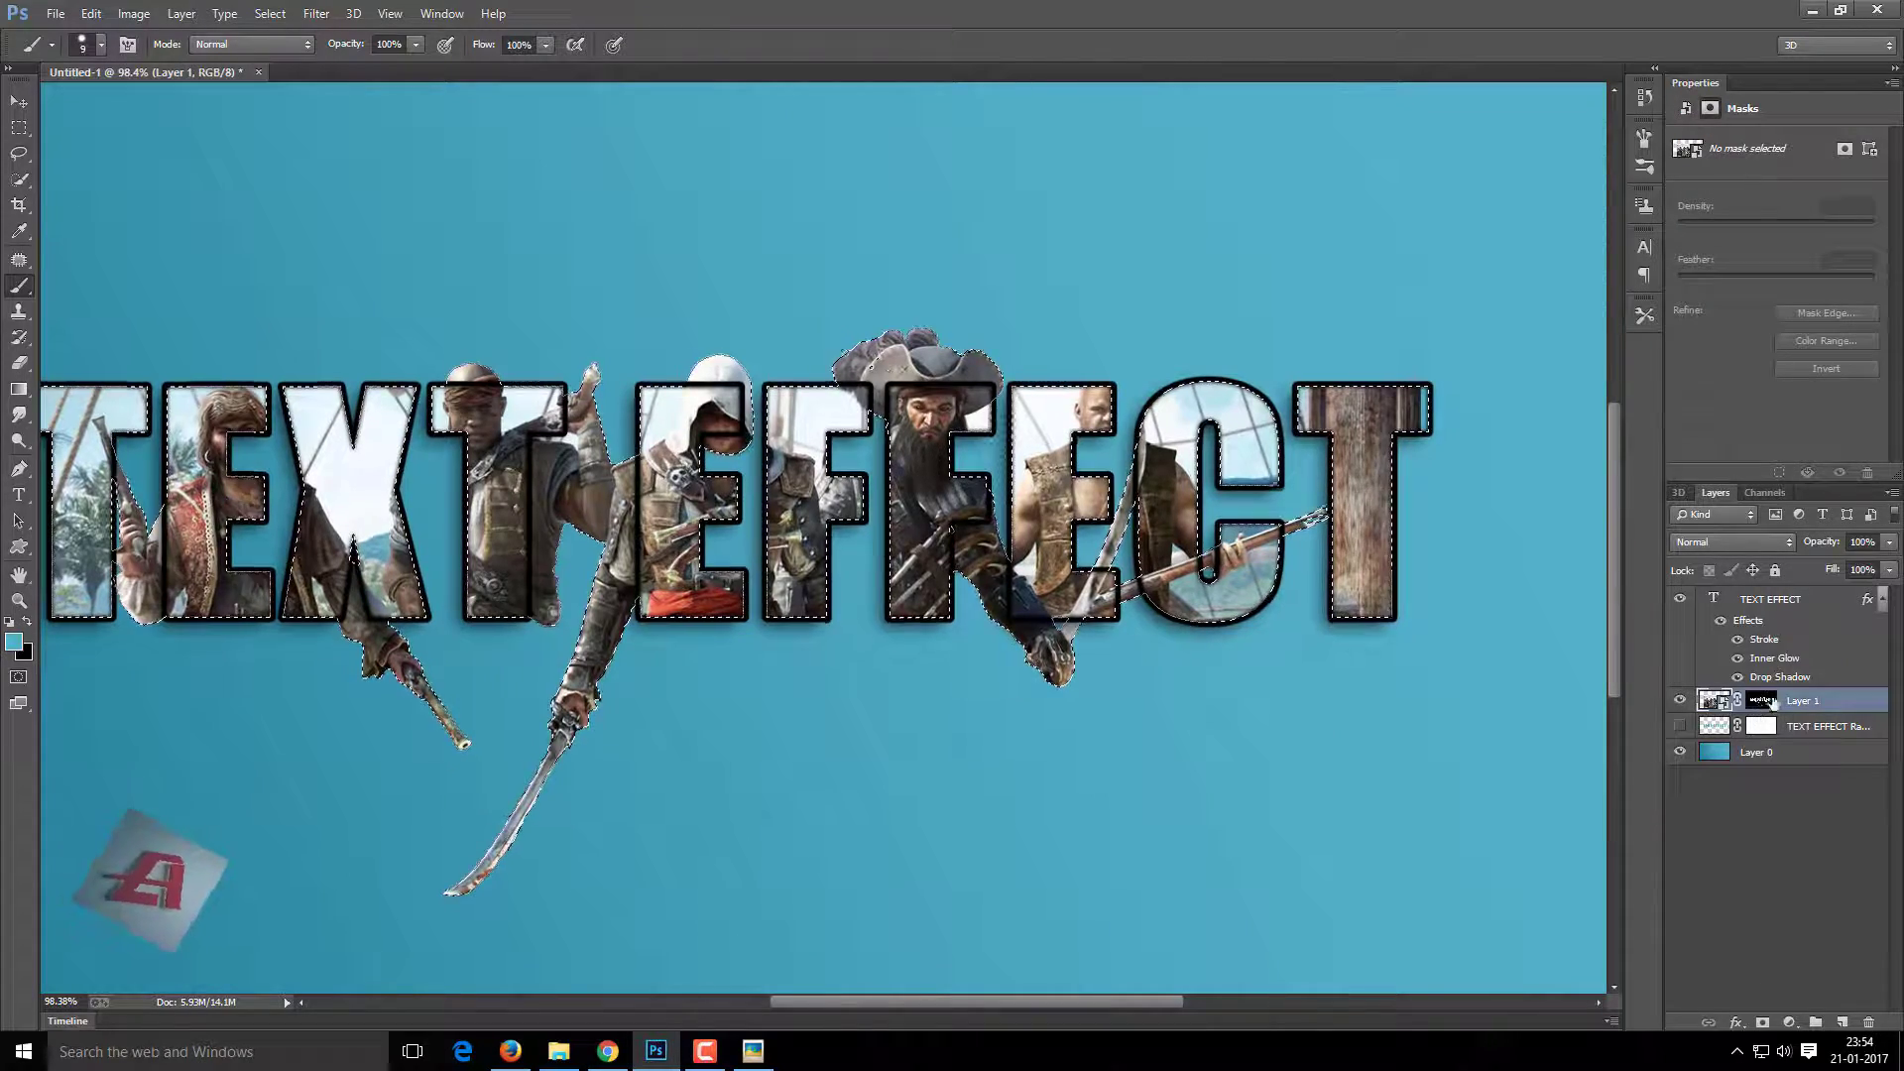
pyautogui.hotkey('alt', ']')
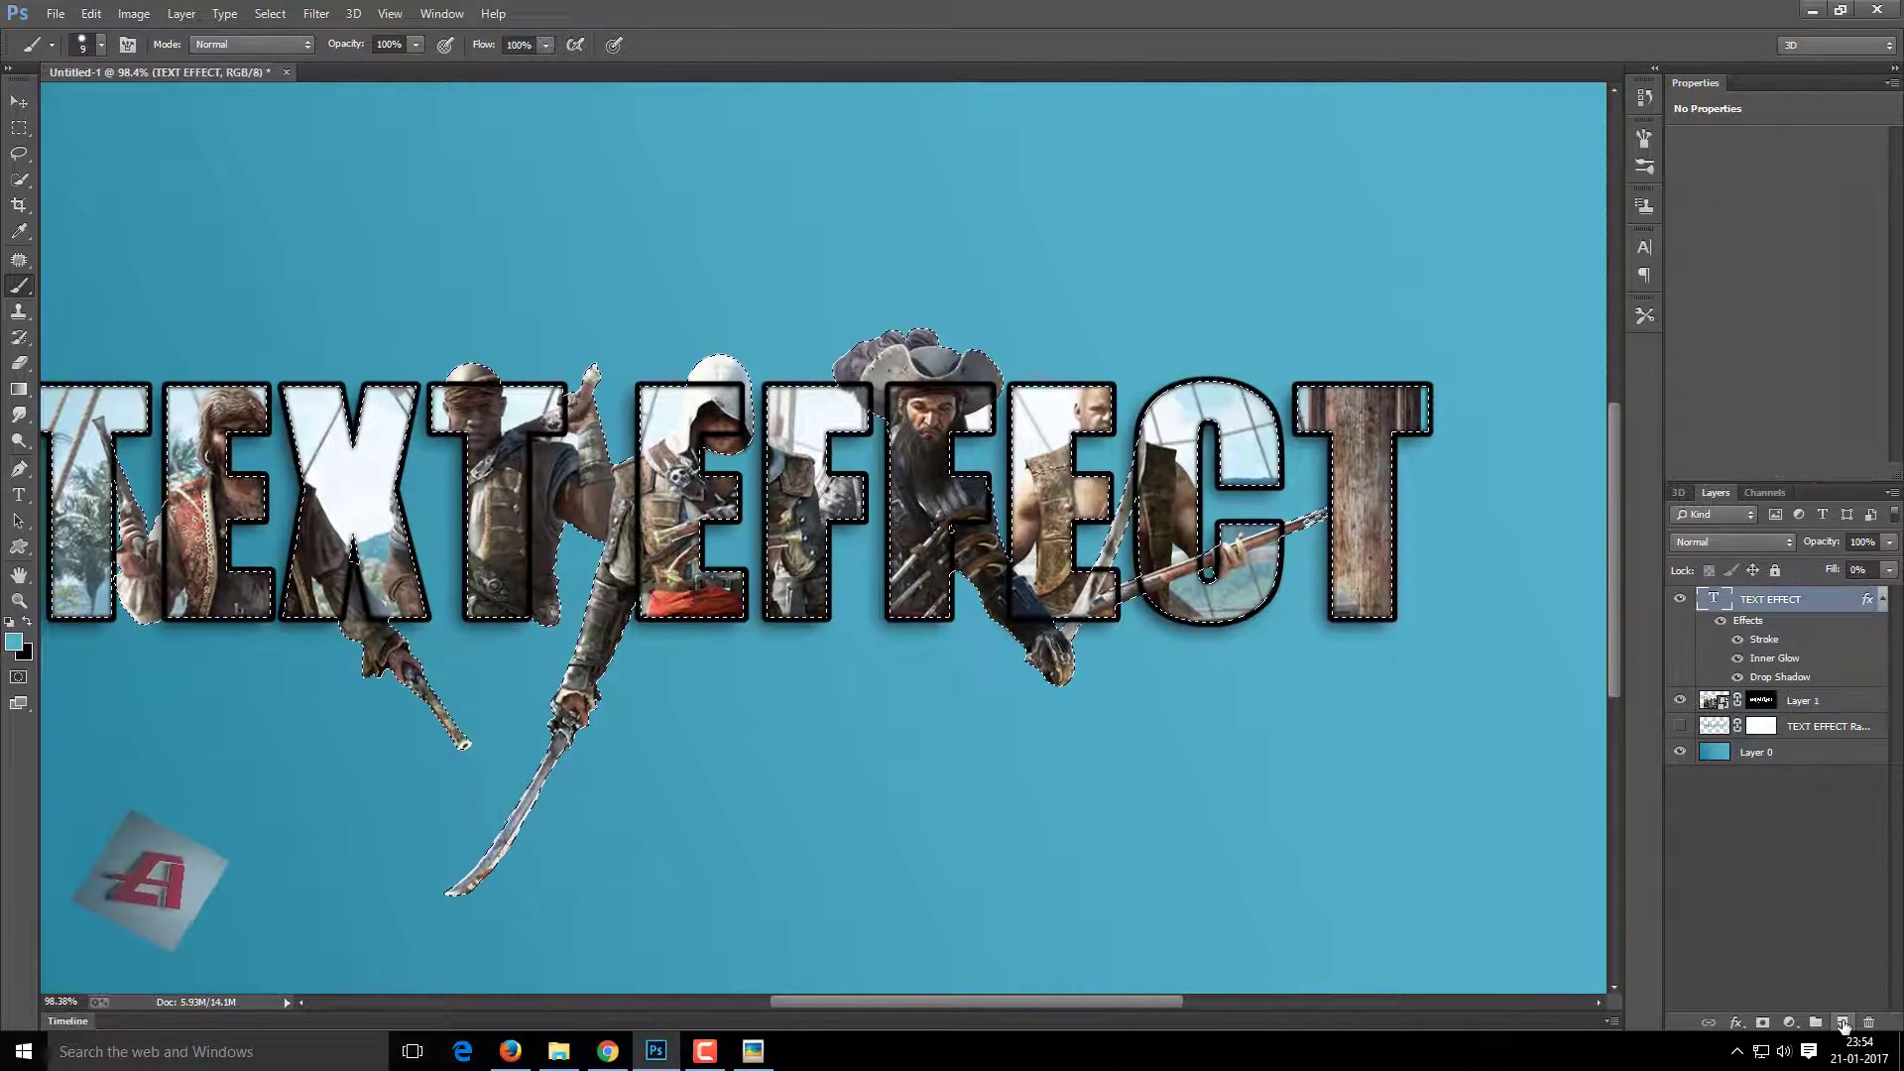
# Fill the selection with white on a new layer above the raster text, then deselect.
pyautogui.click(1796, 726)
pyautogui.click(1842, 1023)
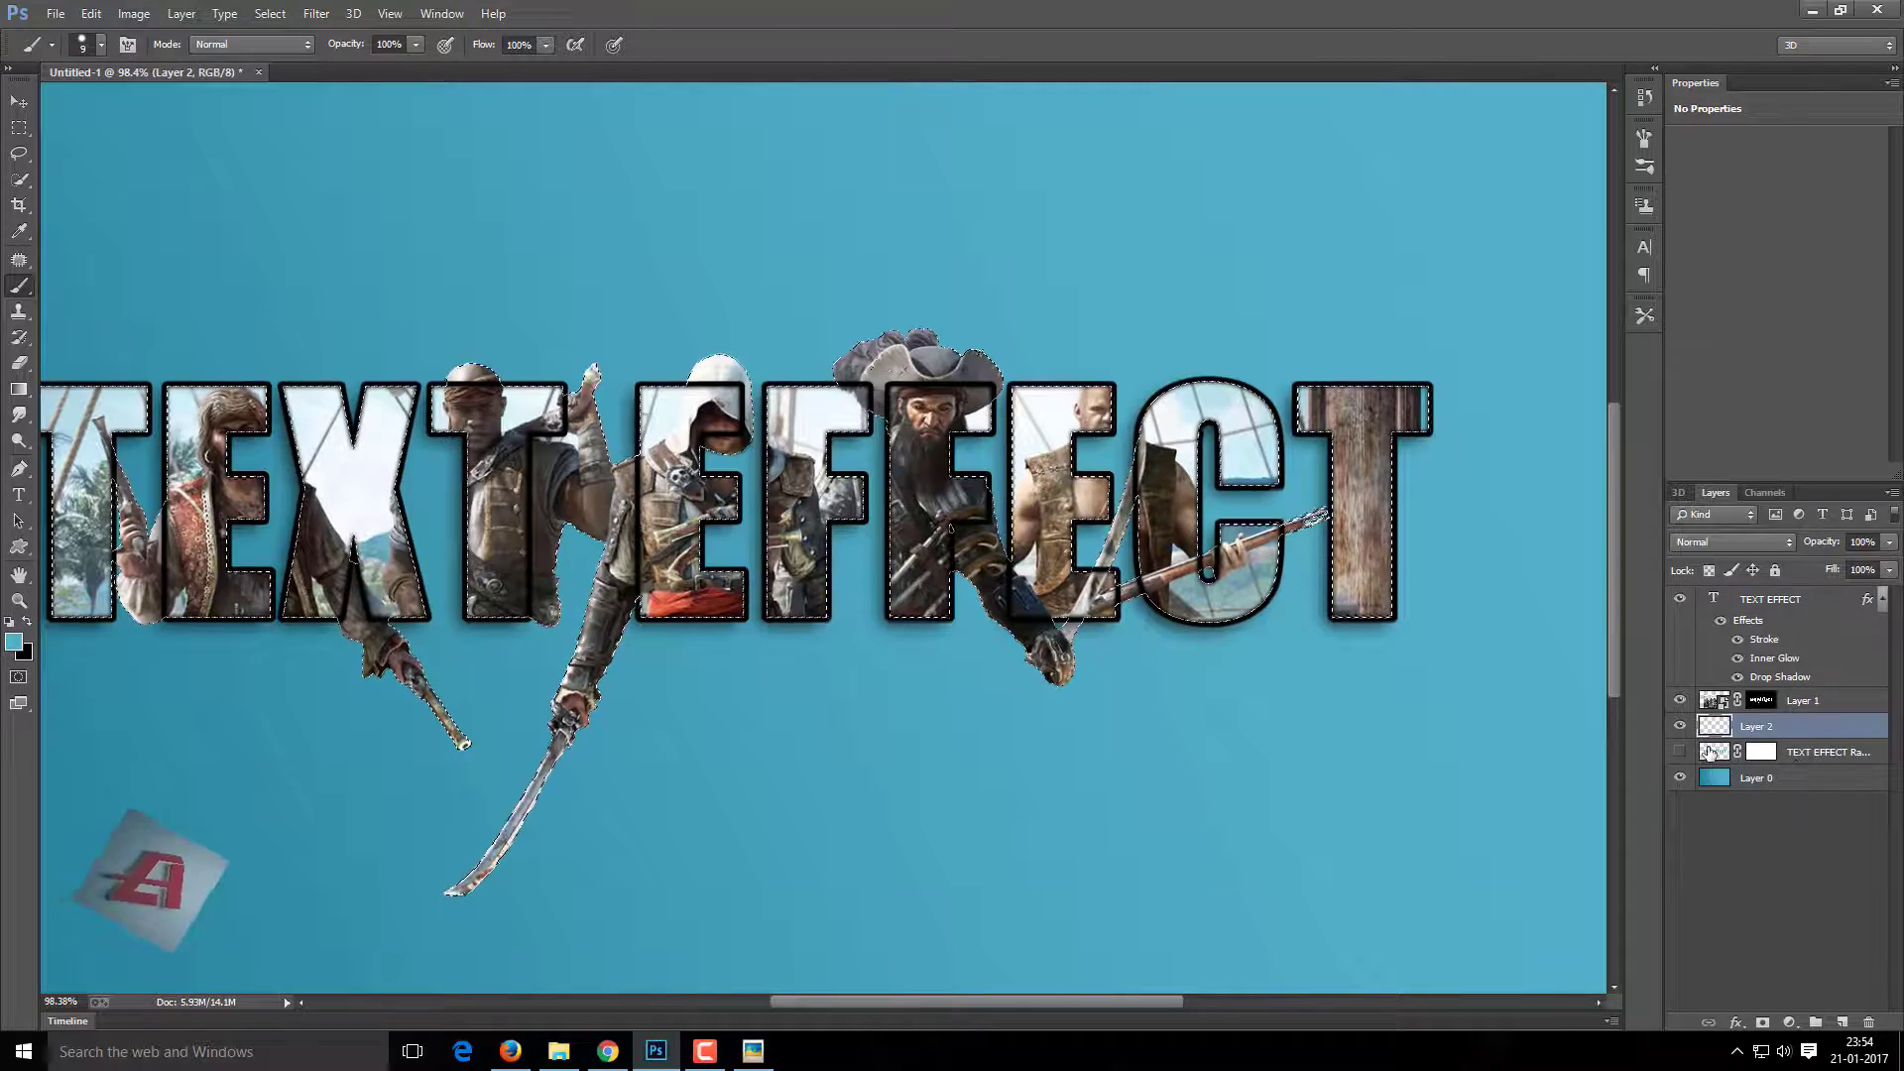
pyautogui.hotkey('ctrl', 'BackSpace')
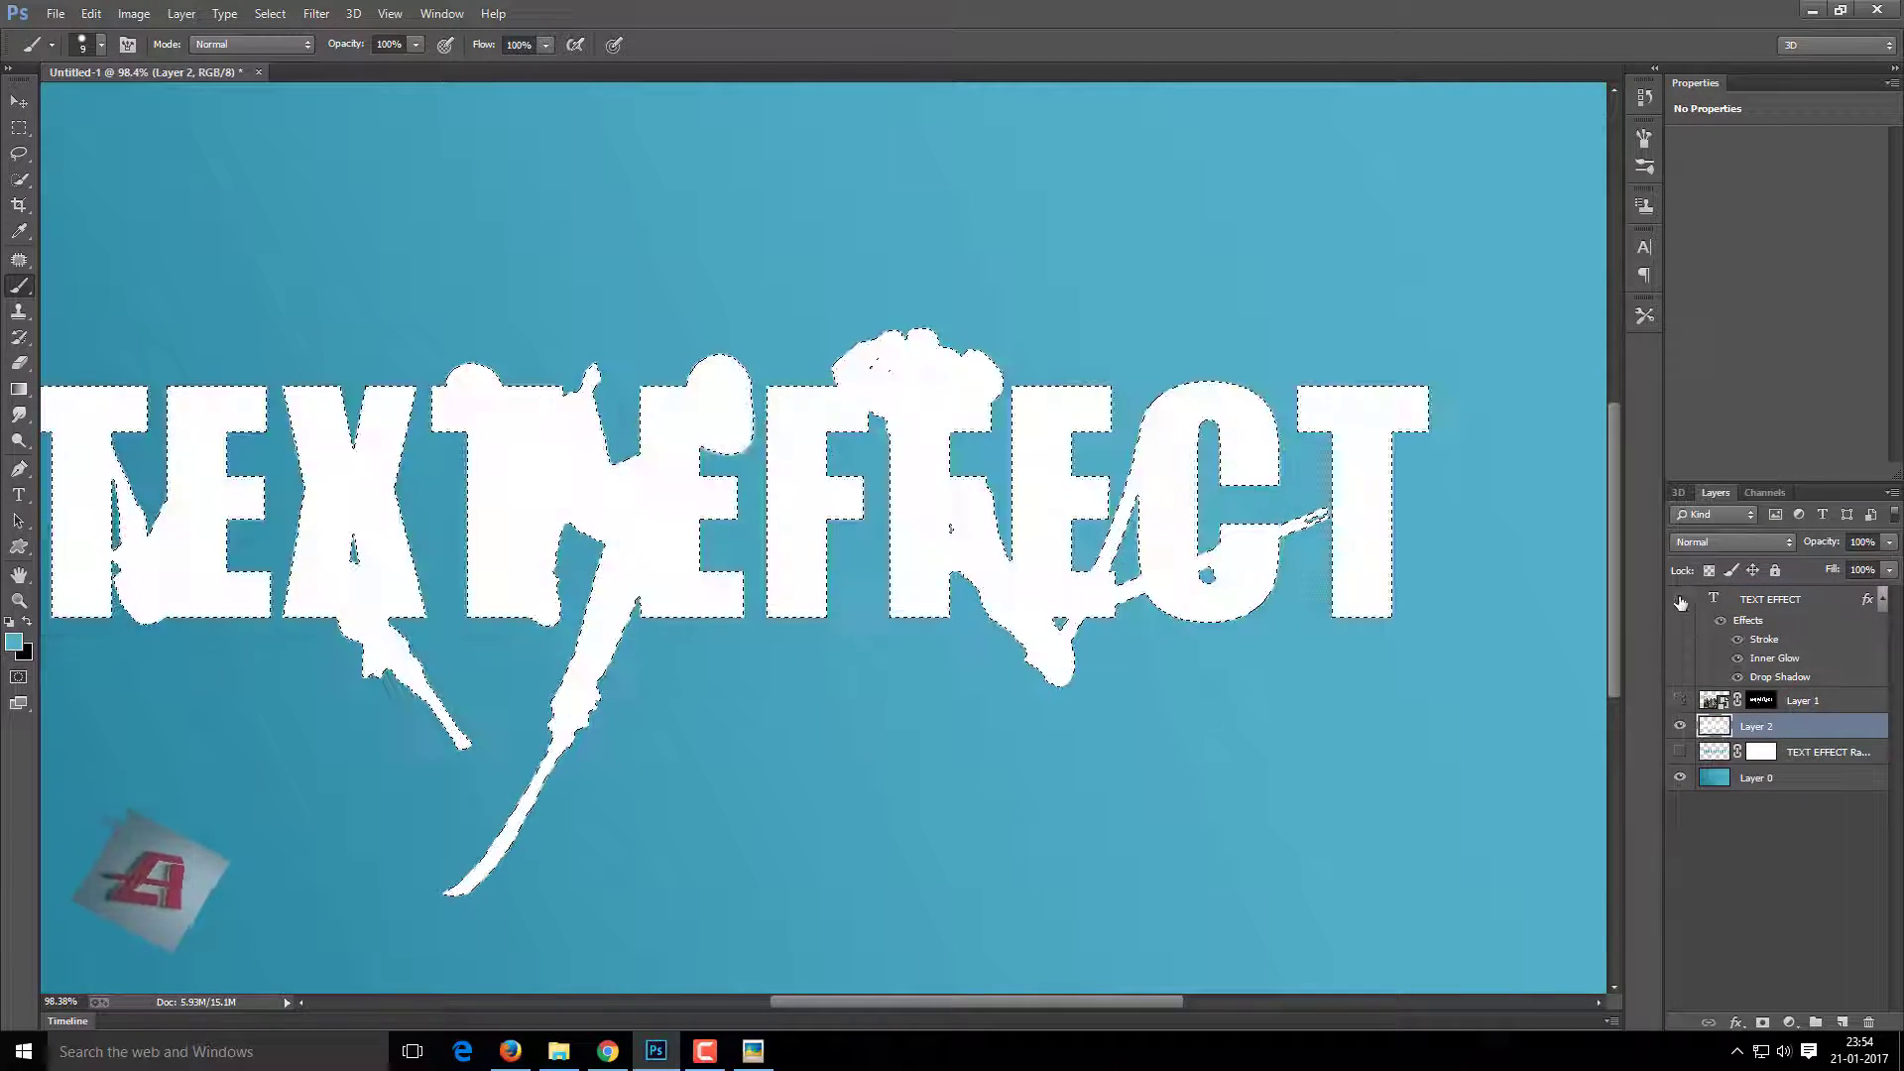
pyautogui.hotkey('ctrl', 'd')
pyautogui.hotkey('ctrl', '0')
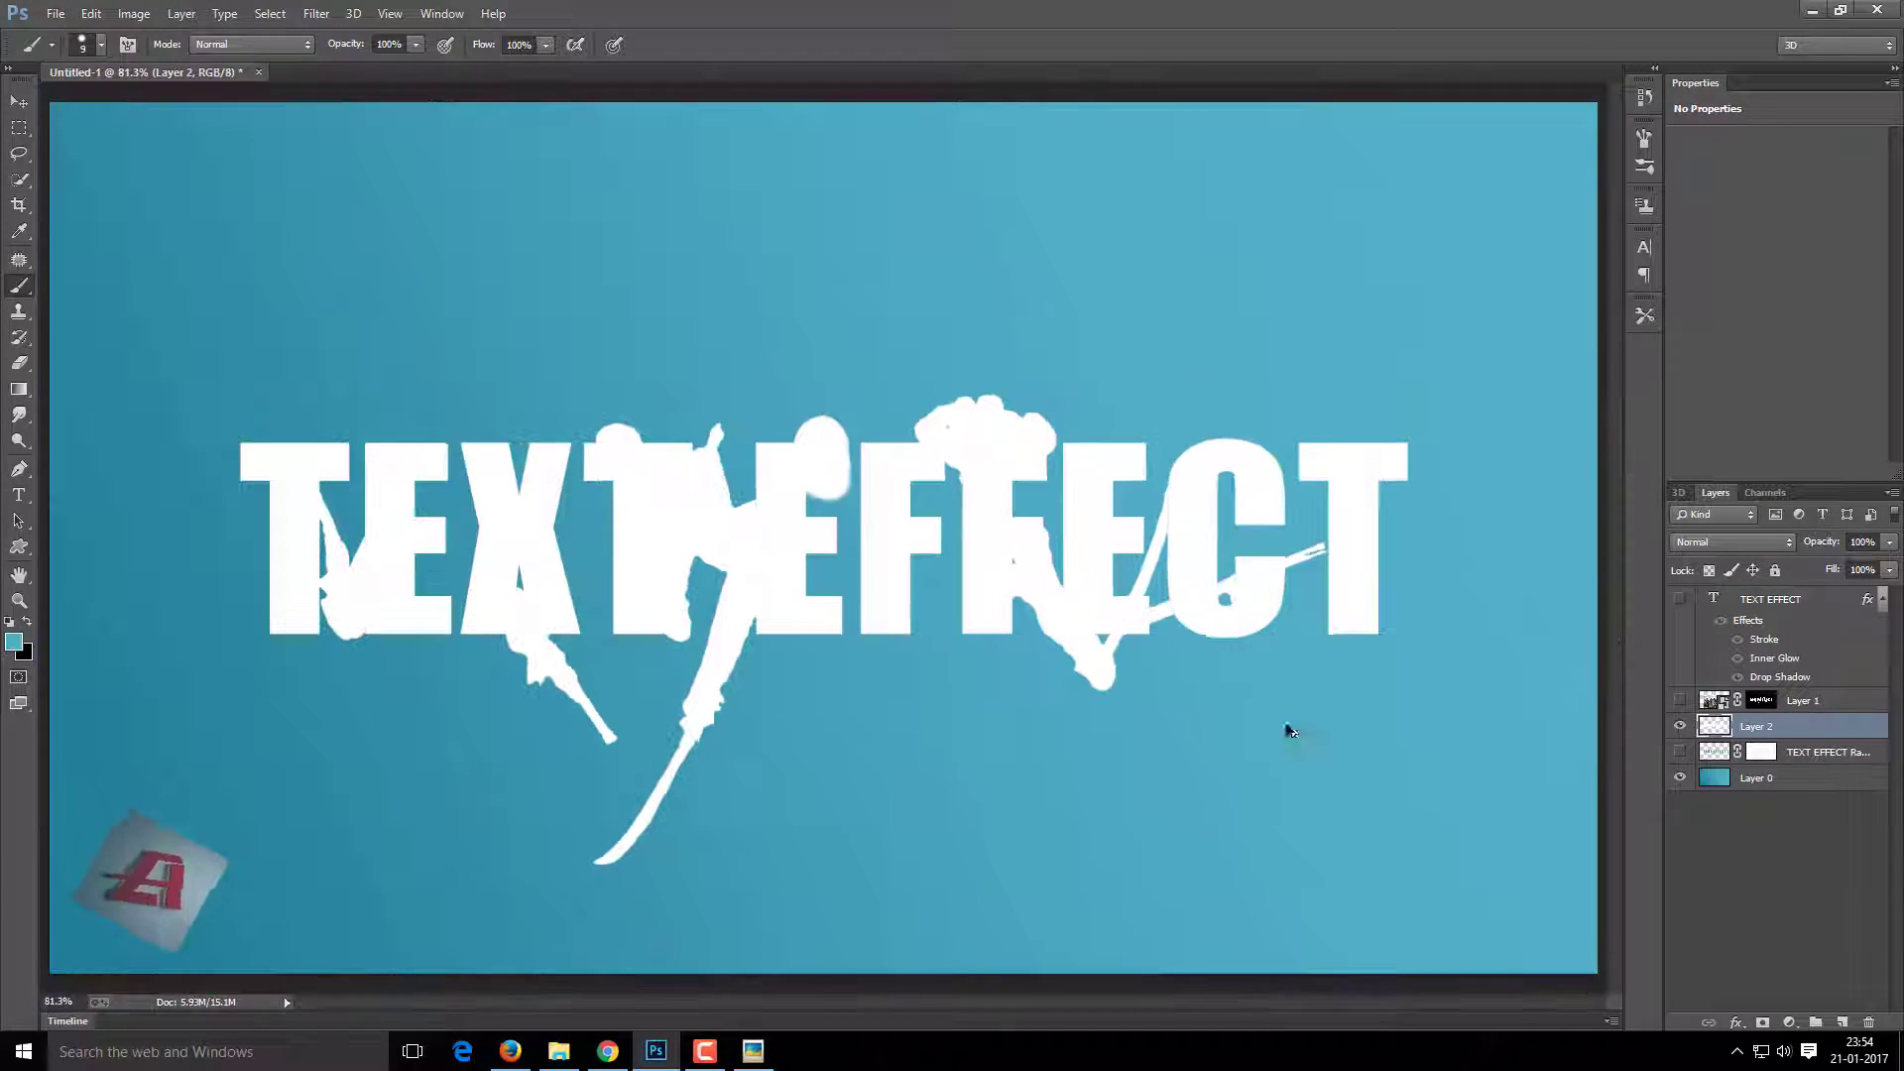
# Give Layer 2's white silhouette a default drop shadow and unhide TEXT EFFECT and Layer 1.
pyautogui.doubleClick(1857, 734)
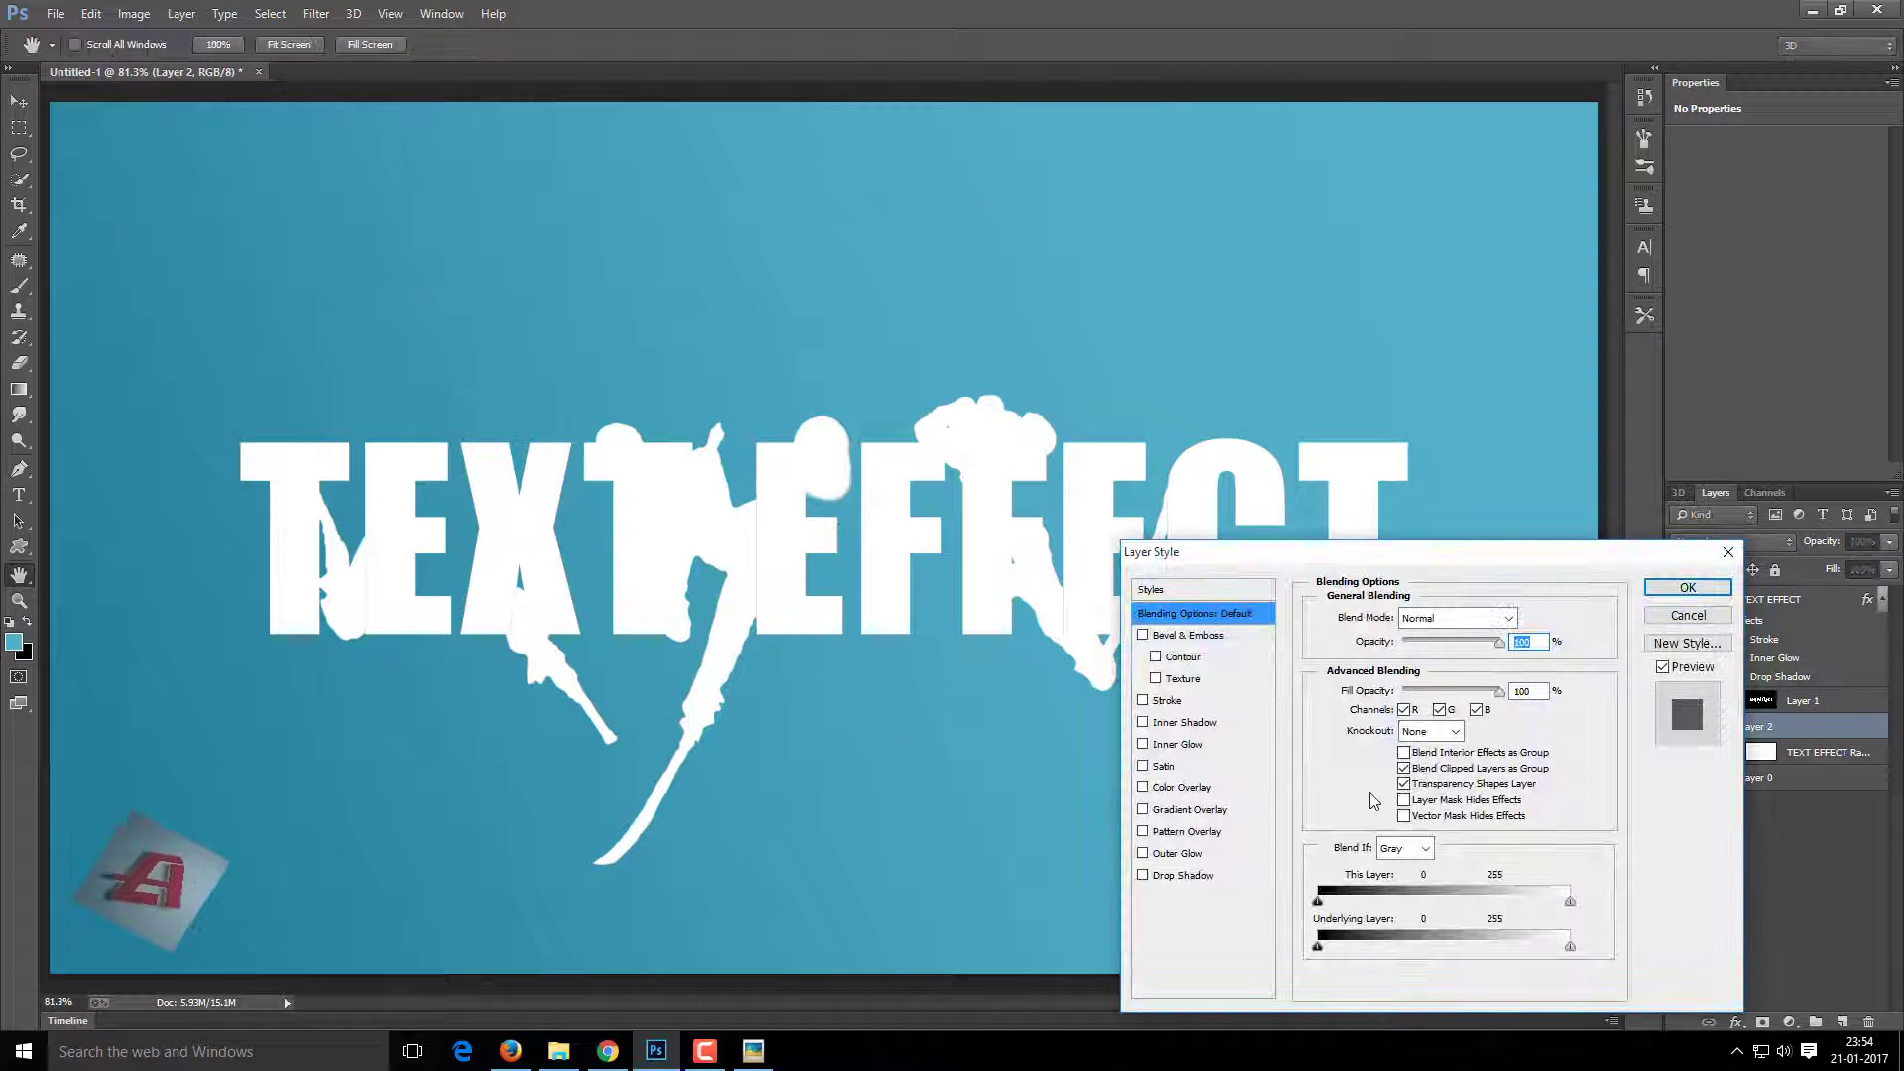
pyautogui.click(1184, 875)
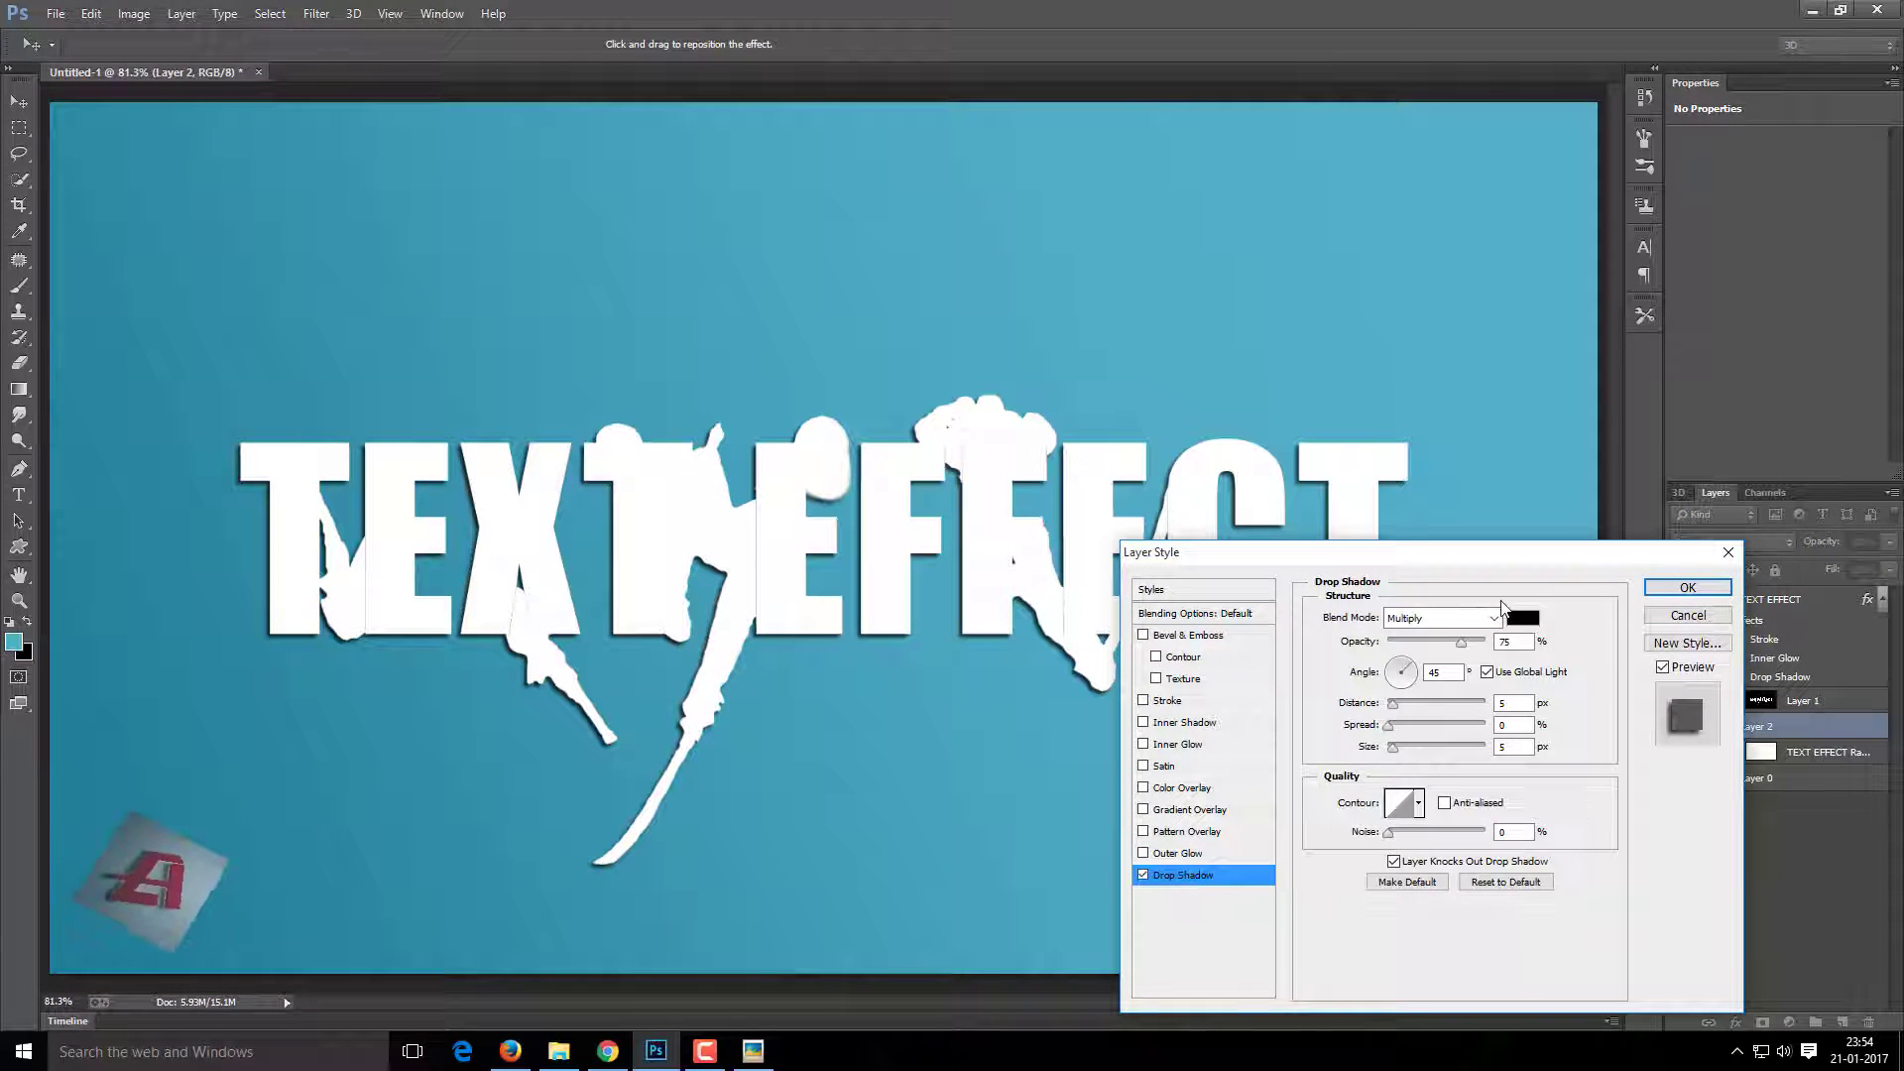
pyautogui.click(1687, 588)
pyautogui.click(1680, 599)
pyautogui.click(1680, 700)
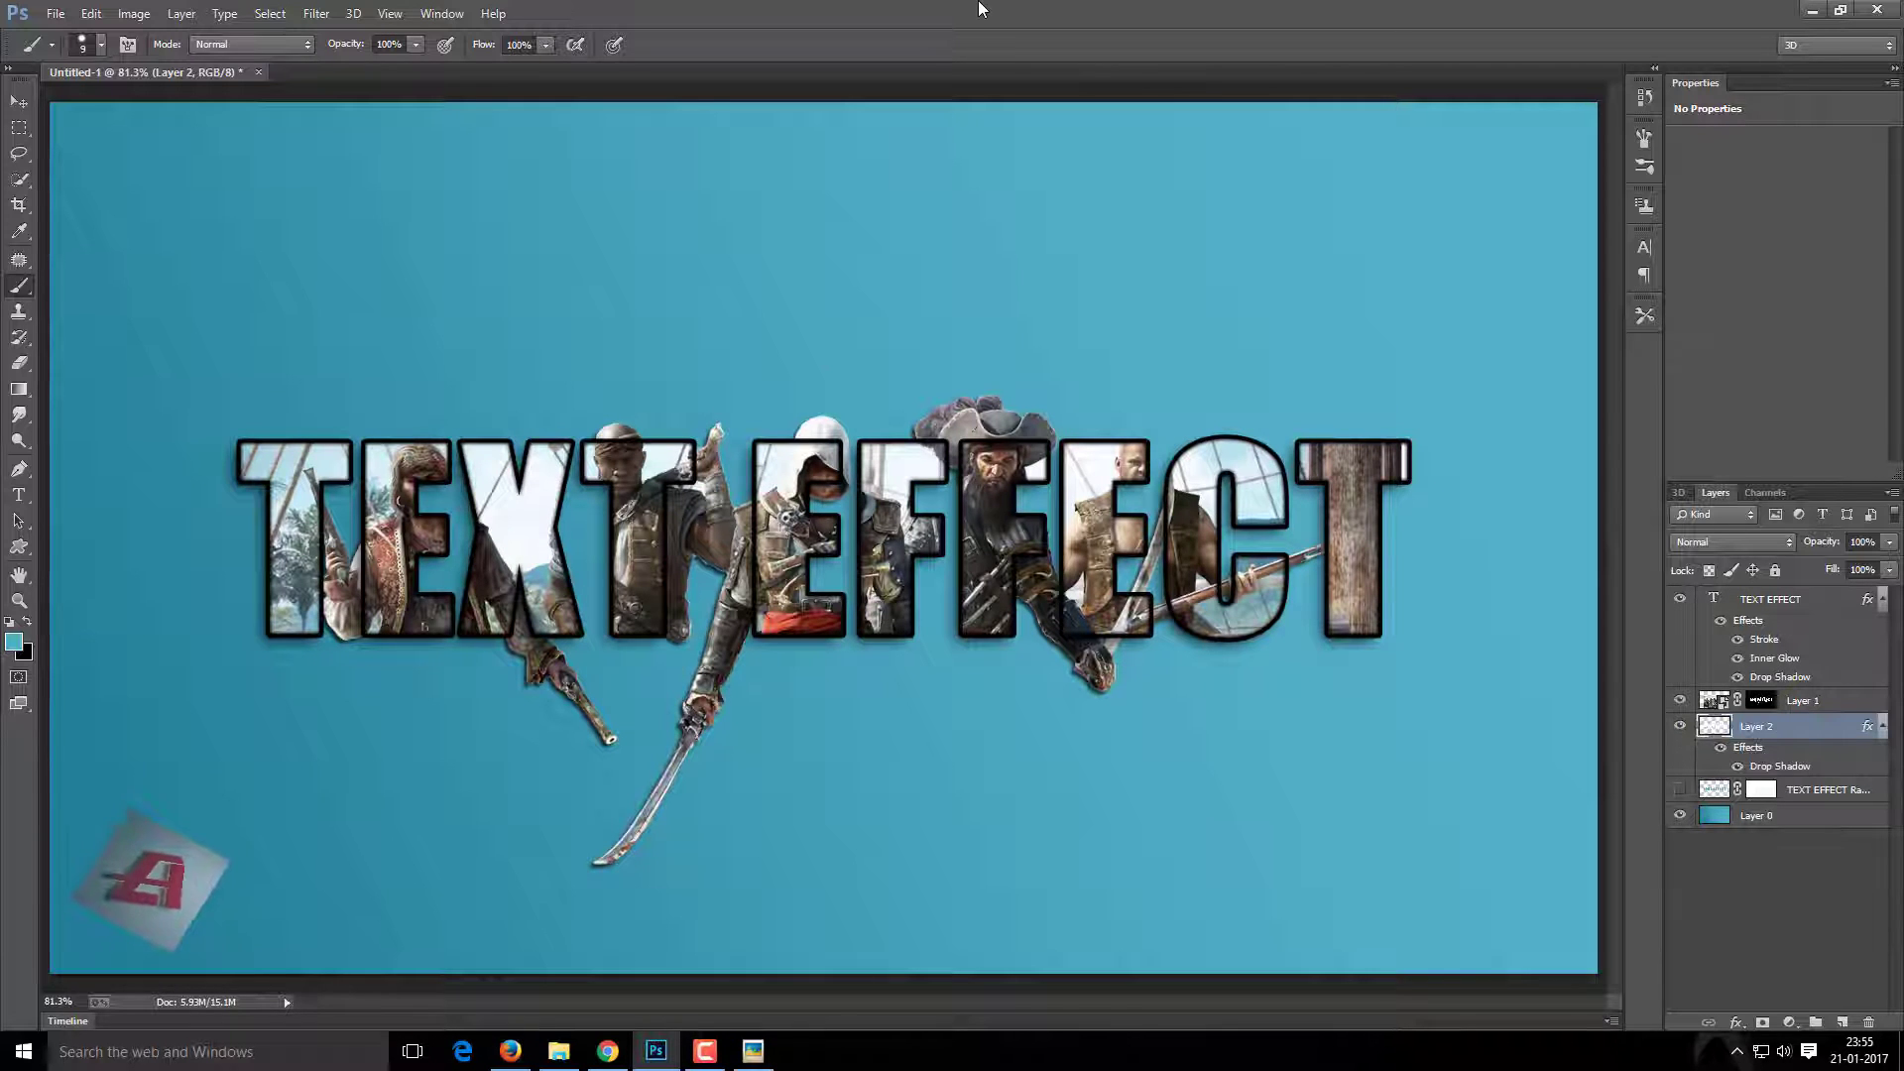
# Switch to full screen mode to preview the finished pirate text effect.
pyautogui.press('f')
pyautogui.press('f')
pyautogui.hotkey('ctrl', '0')
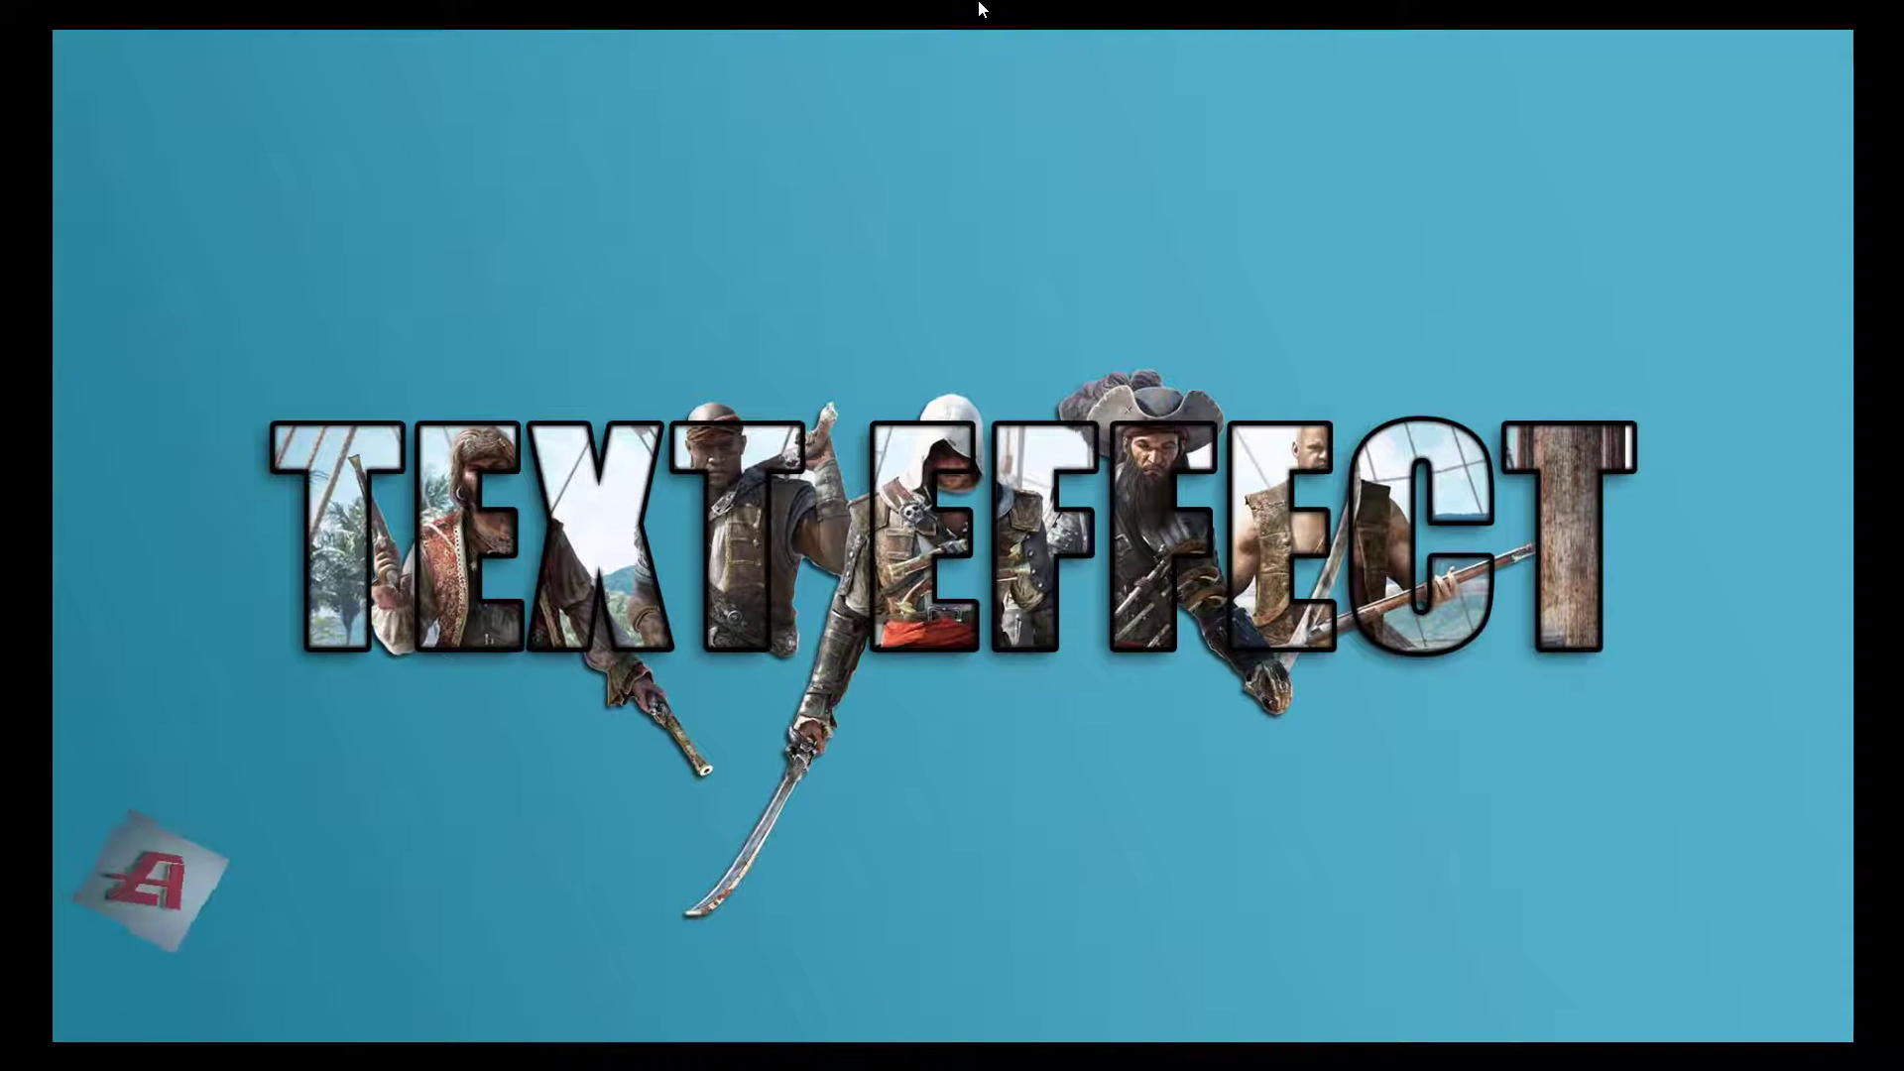